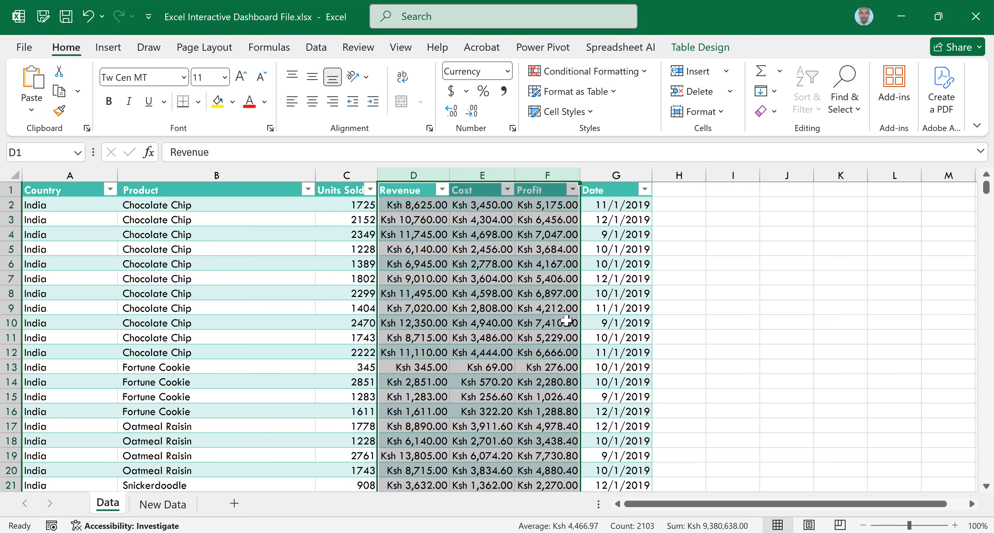
Look at the records on the New Data sheet and return to the Data sheet
{"action": "left_click", "coordinate": [313, 322]}
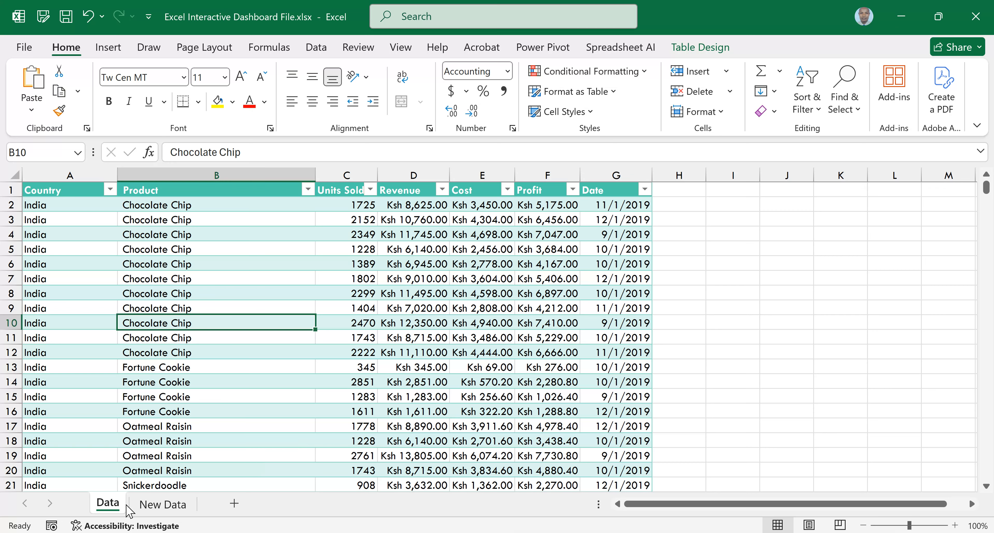
{"action": "left_click", "coordinate": [159, 509]}
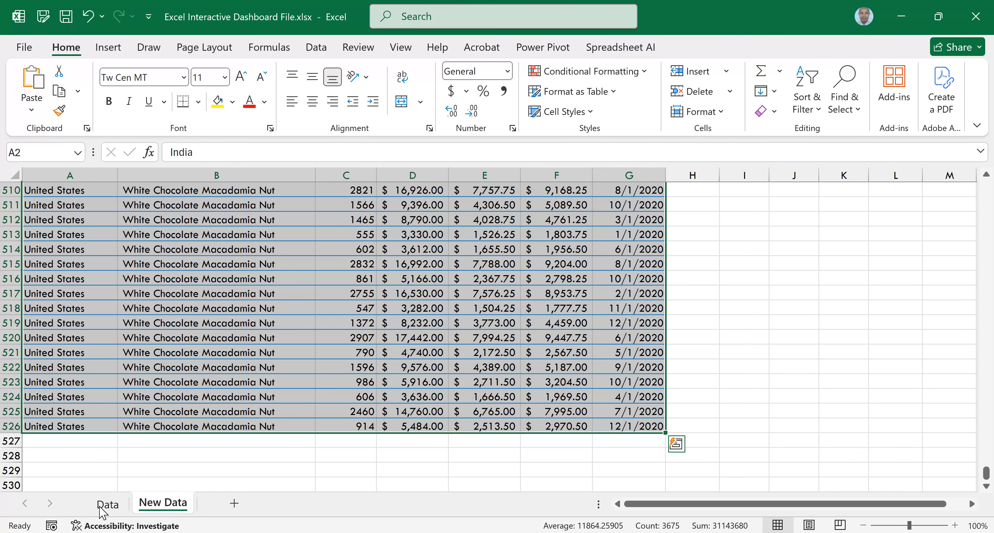
{"action": "left_click", "coordinate": [107, 505]}
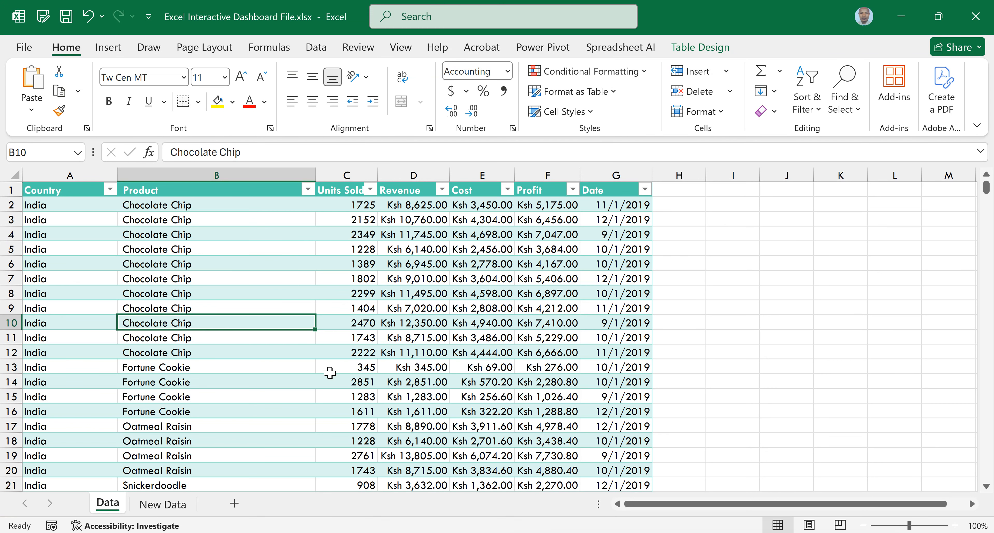
Insert a PivotChart based on the Data sheet's table, placed on a new worksheet
{"action": "left_click", "coordinate": [420, 235]}
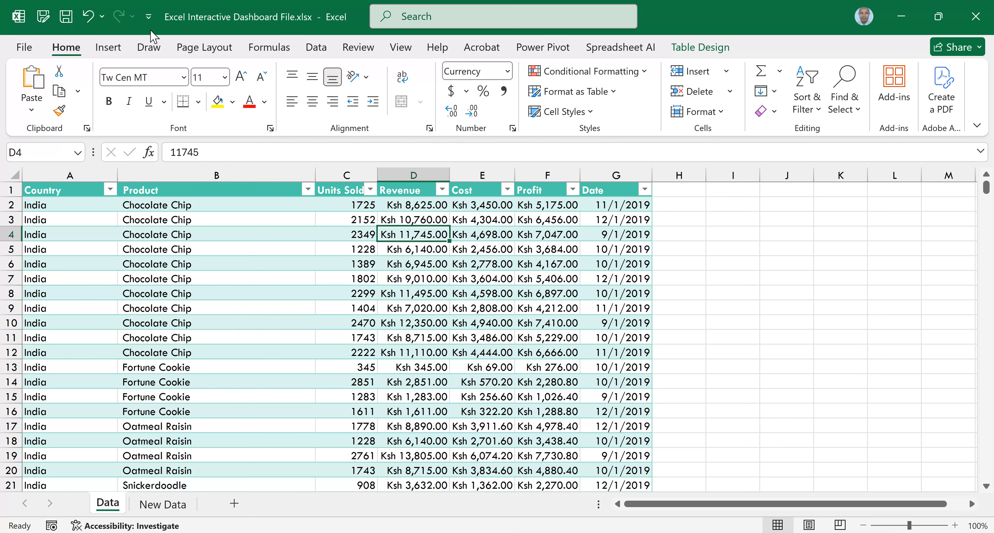
{"action": "left_click", "coordinate": [109, 48]}
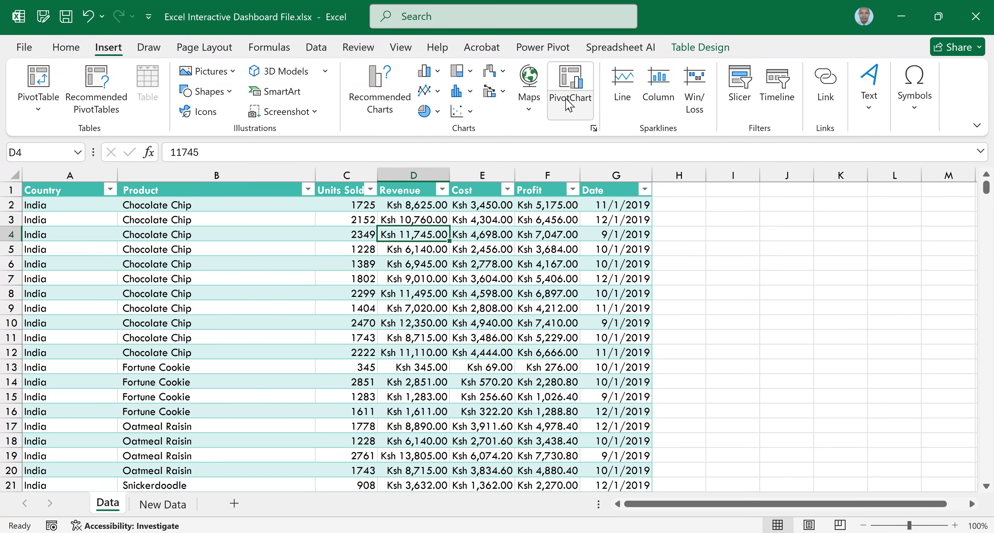
{"action": "left_click", "coordinate": [571, 110]}
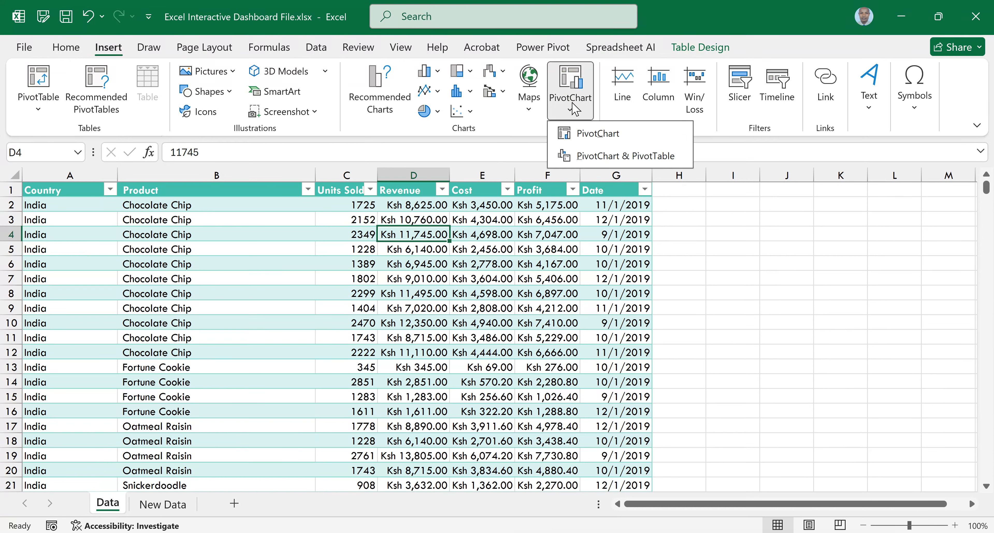
{"action": "left_click", "coordinate": [599, 141]}
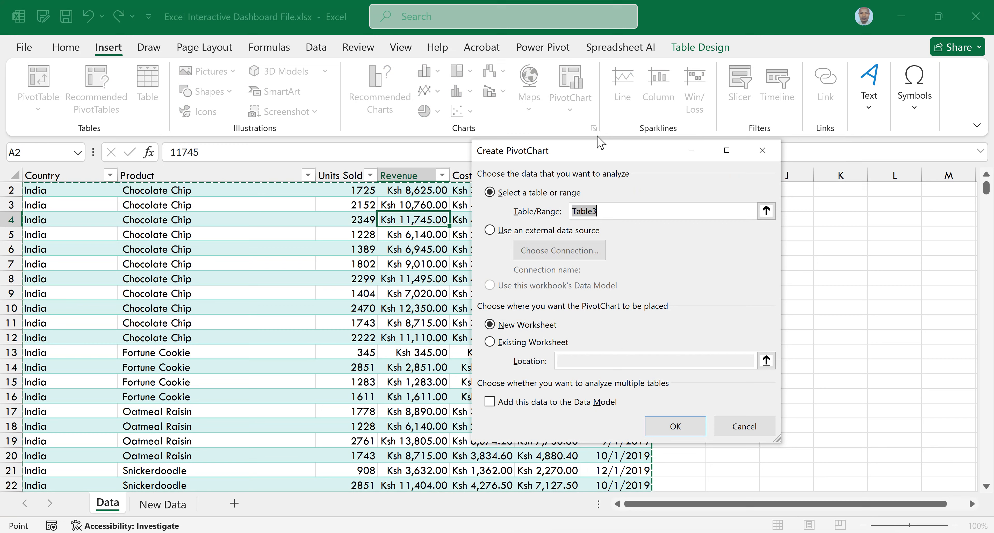
{"action": "left_click_drag", "start_coordinate": [600, 150], "coordinate": [597, 163]}
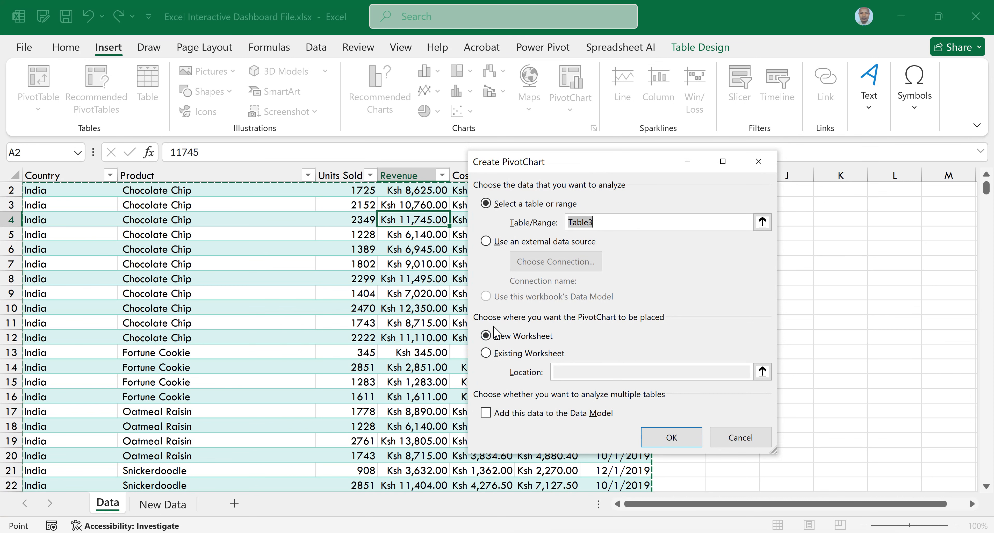
{"action": "left_click", "coordinate": [672, 437]}
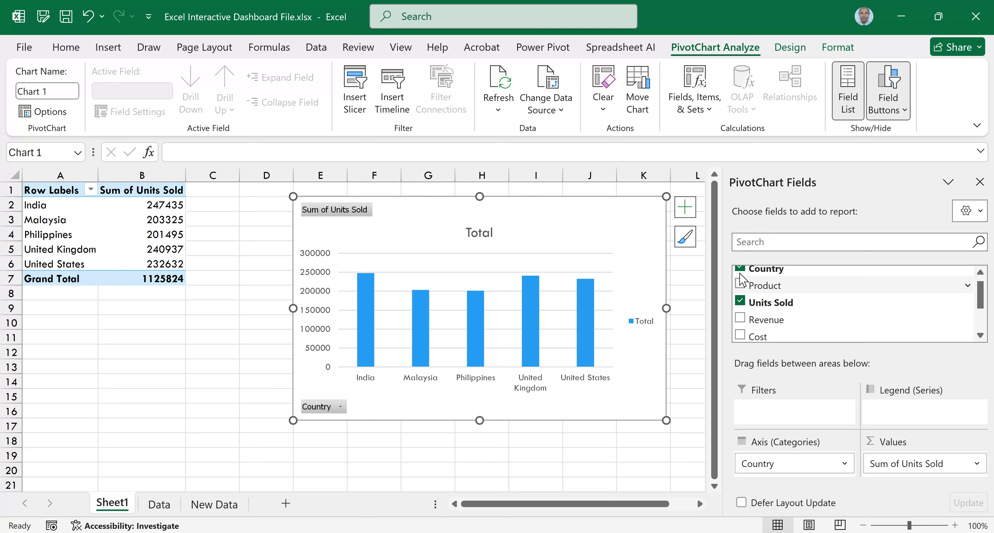
Clear the PivotChart's fields, assign Country to the axis and Units Sold to the values, and close the field list
{"action": "left_click", "coordinate": [741, 268]}
{"action": "left_click", "coordinate": [740, 301]}
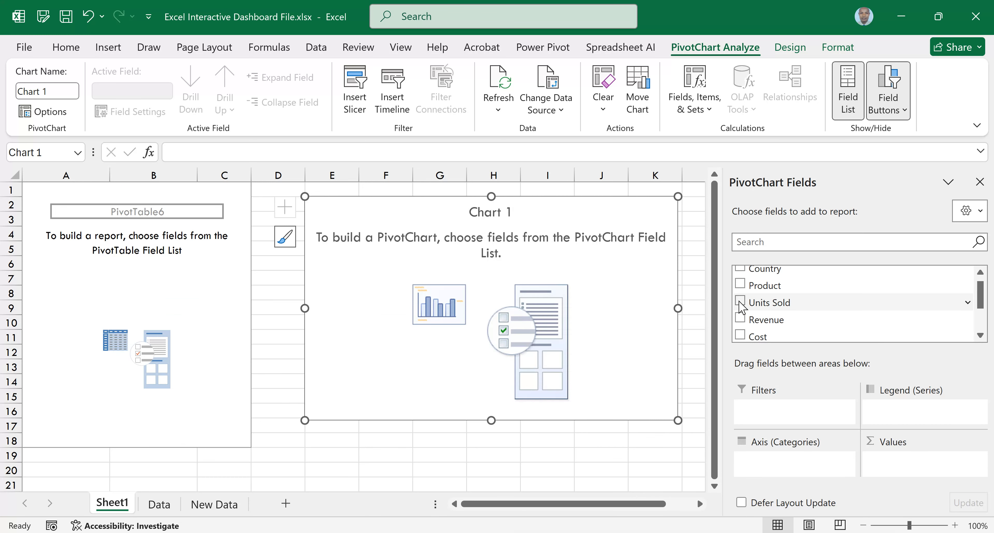
{"action": "scroll", "coordinate": [753, 272], "scroll_direction": "up", "scroll_amount": 1}
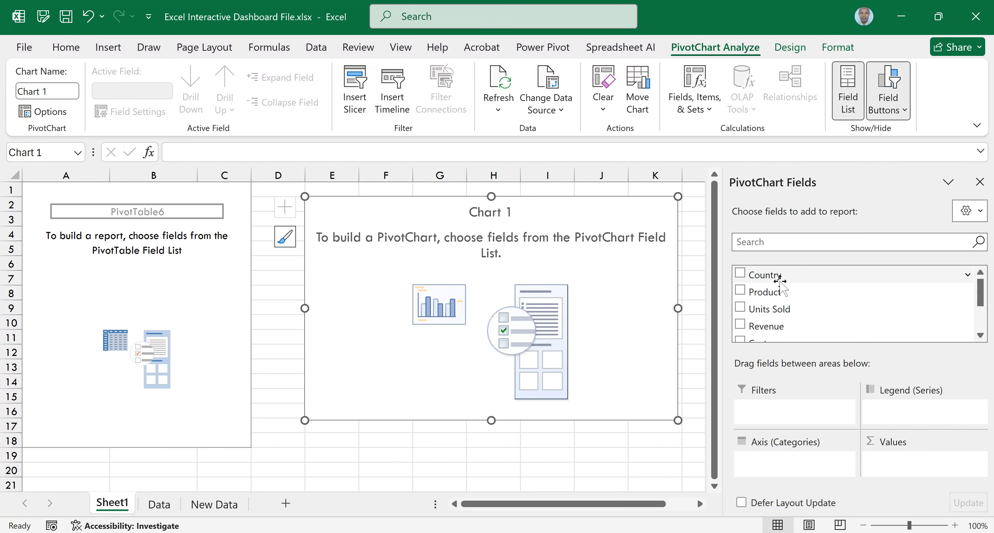
{"action": "left_click_drag", "start_coordinate": [752, 273], "coordinate": [778, 467]}
{"action": "left_click_drag", "start_coordinate": [776, 308], "coordinate": [916, 464]}
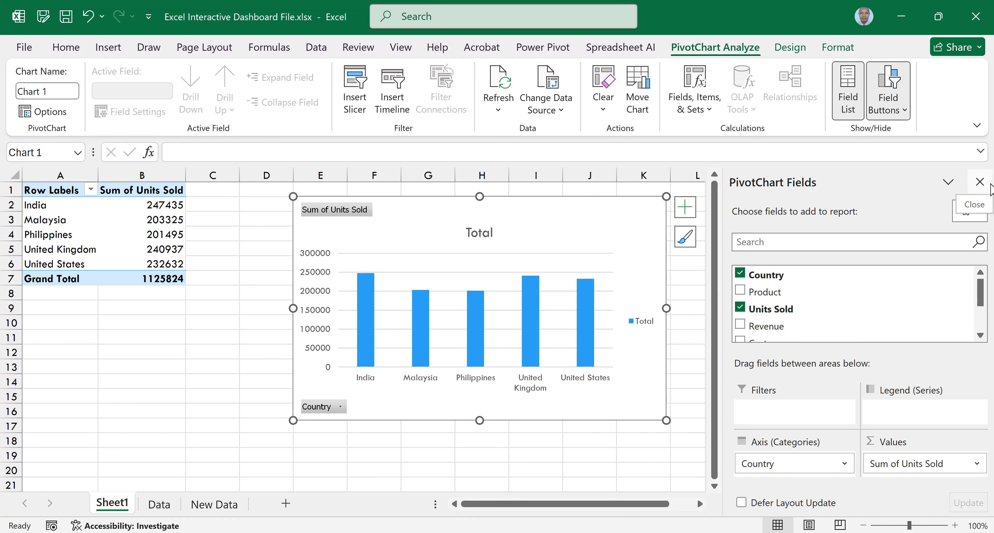
{"action": "left_click", "coordinate": [979, 182]}
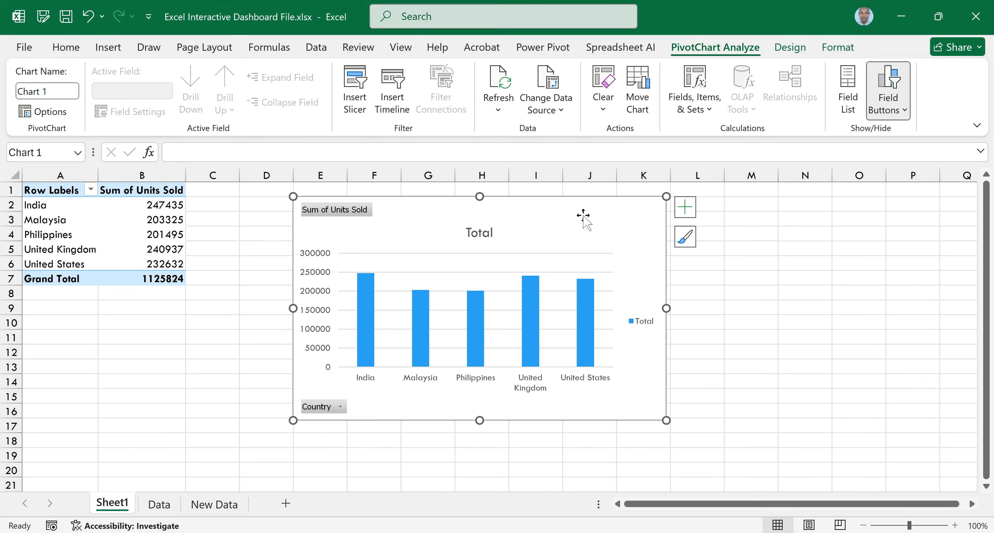
Add axis titles to the chart and replace the major horizontal gridlines with primary minor horizontal and vertical ones
{"action": "left_click", "coordinate": [686, 213]}
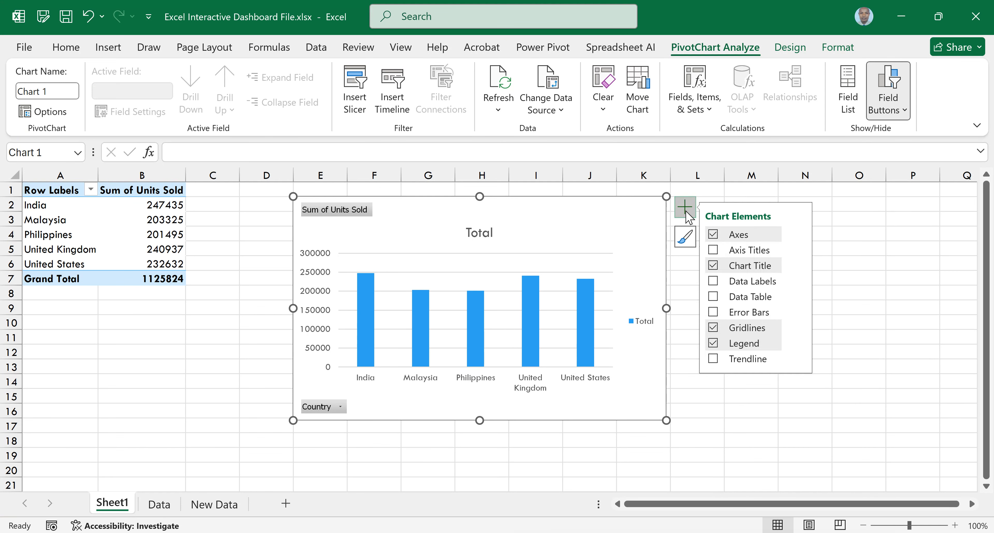
{"action": "left_click", "coordinate": [713, 251]}
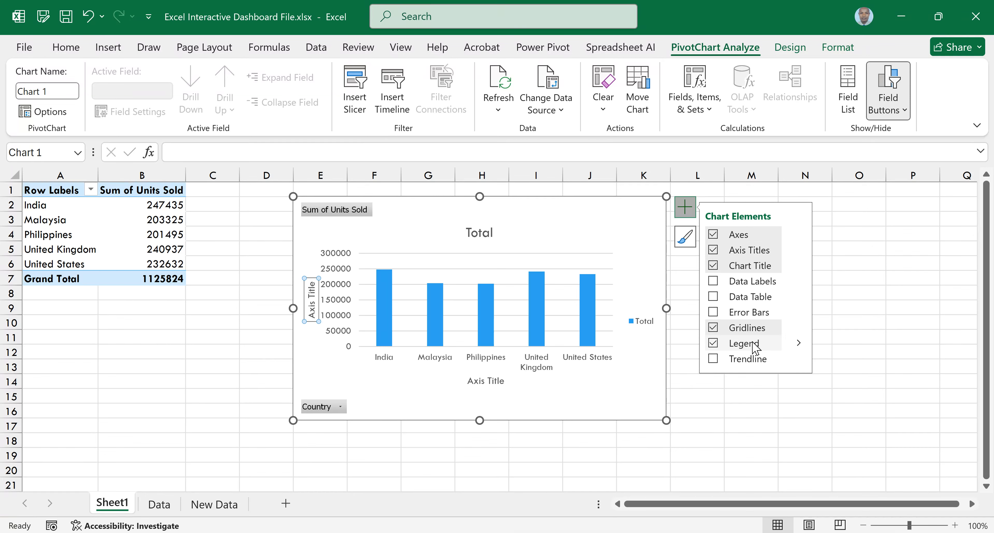
{"action": "left_click", "coordinate": [798, 328]}
{"action": "left_click", "coordinate": [822, 369]}
{"action": "left_click", "coordinate": [819, 335]}
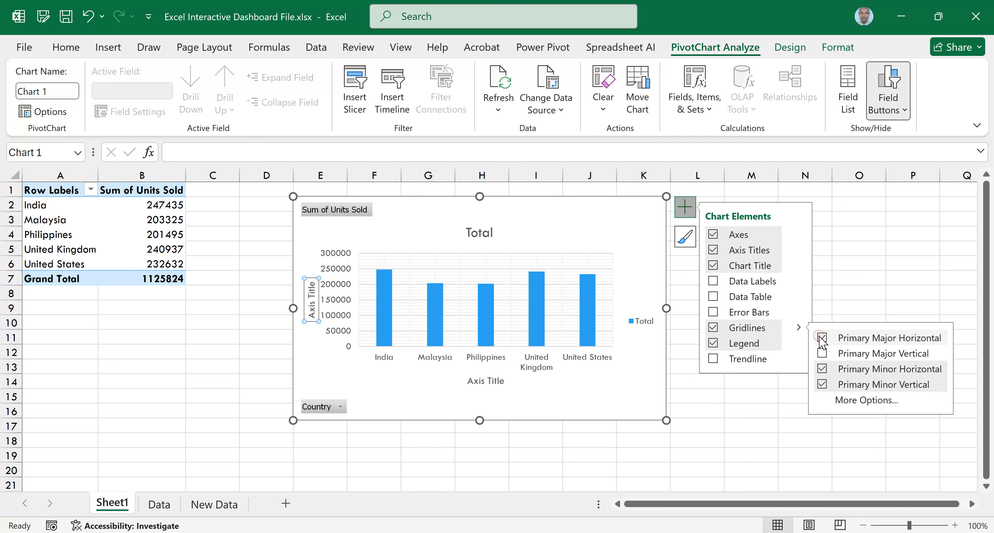
Label the chart's horizontal axis "Country" and its vertical axis "Units"
{"action": "left_click", "coordinate": [488, 382]}
{"action": "type", "text": "Country"}
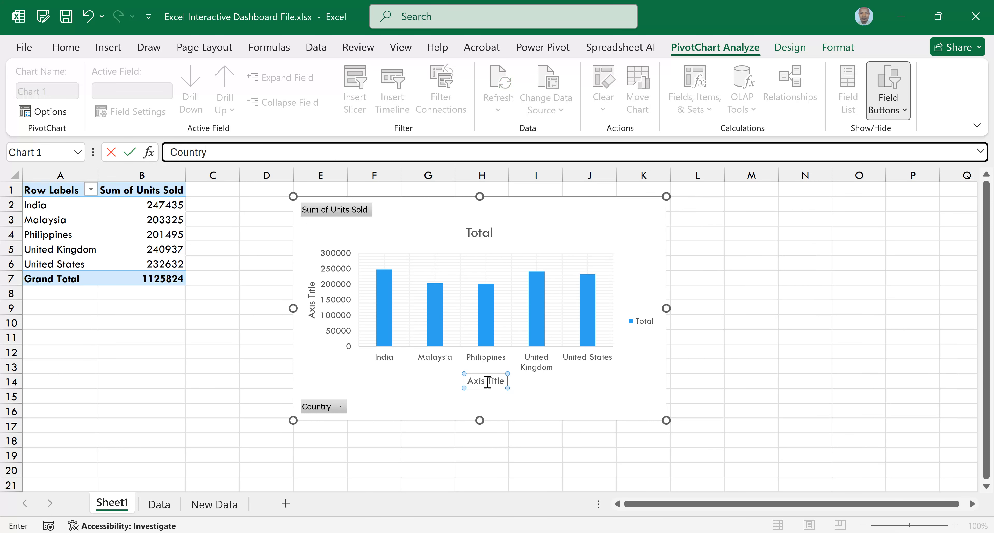
{"action": "left_click", "coordinate": [313, 302]}
{"action": "type", "text": "Units"}
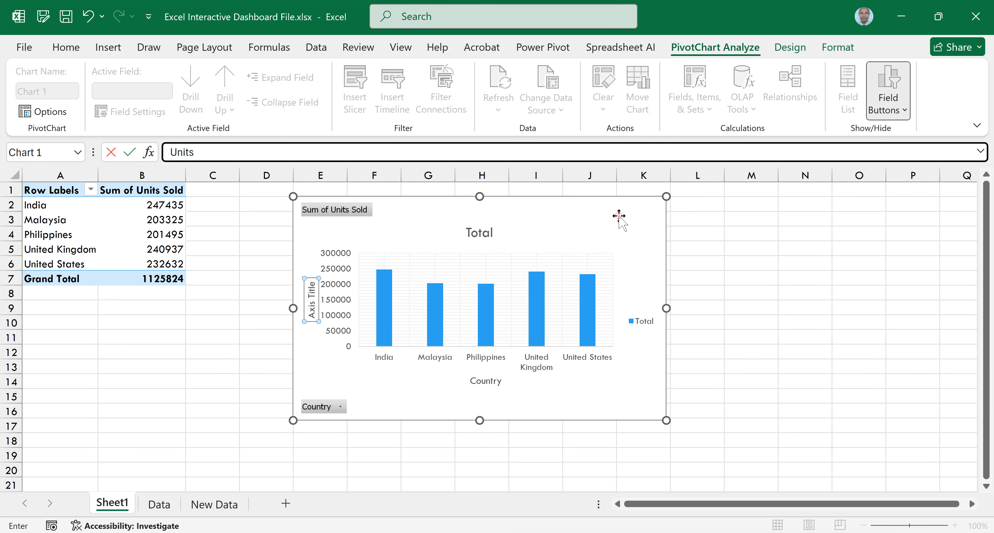
{"action": "left_click", "coordinate": [567, 214]}
Change the chart title to "Units Sold by Country"
{"action": "left_click", "coordinate": [482, 234]}
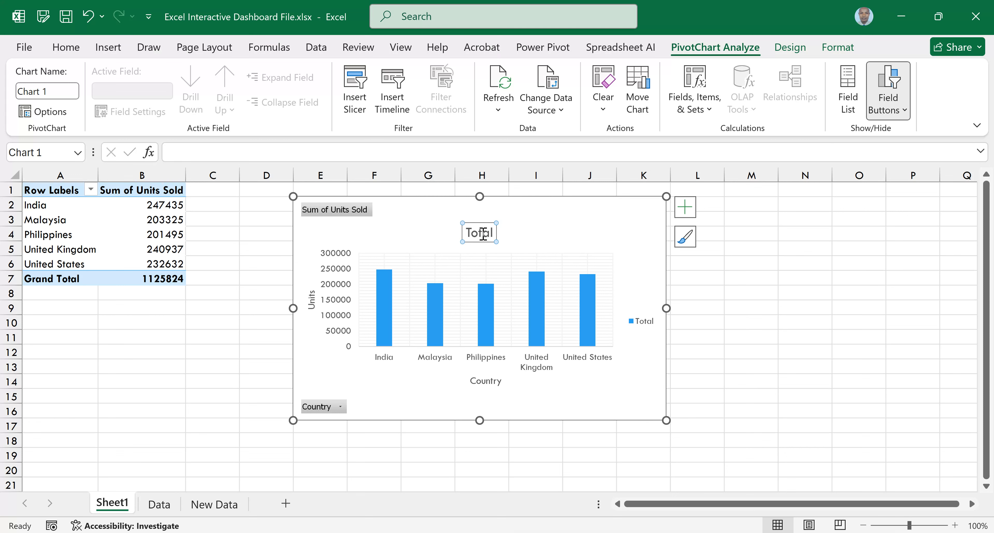
{"action": "type", "text": "Units"}
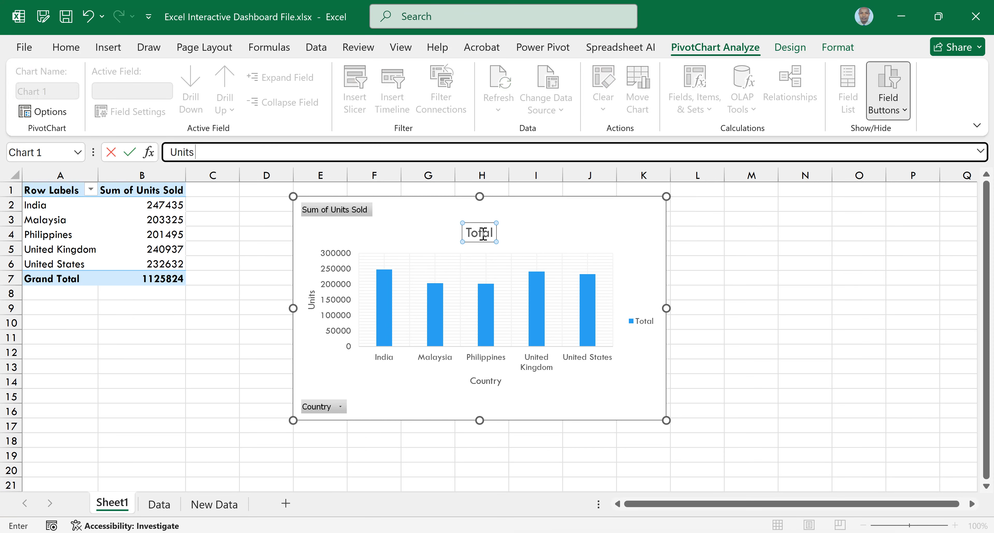
{"action": "type", "text": " Sold by C"}
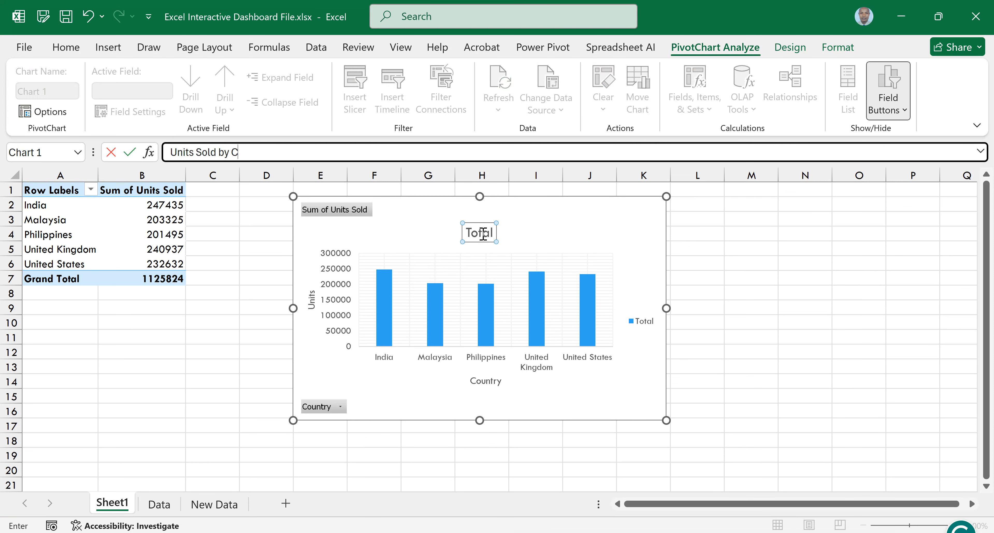
{"action": "type", "text": "ountry"}
{"action": "key", "text": "Return"}
{"action": "left_click", "coordinate": [619, 220]}
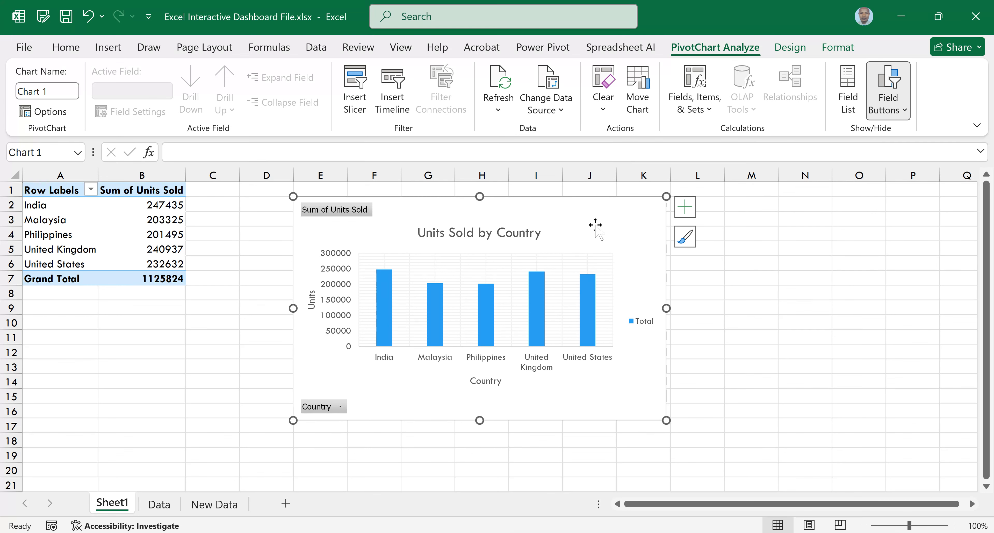
Recolor the chart's columns with a teal color palette
{"action": "left_click", "coordinate": [789, 48]}
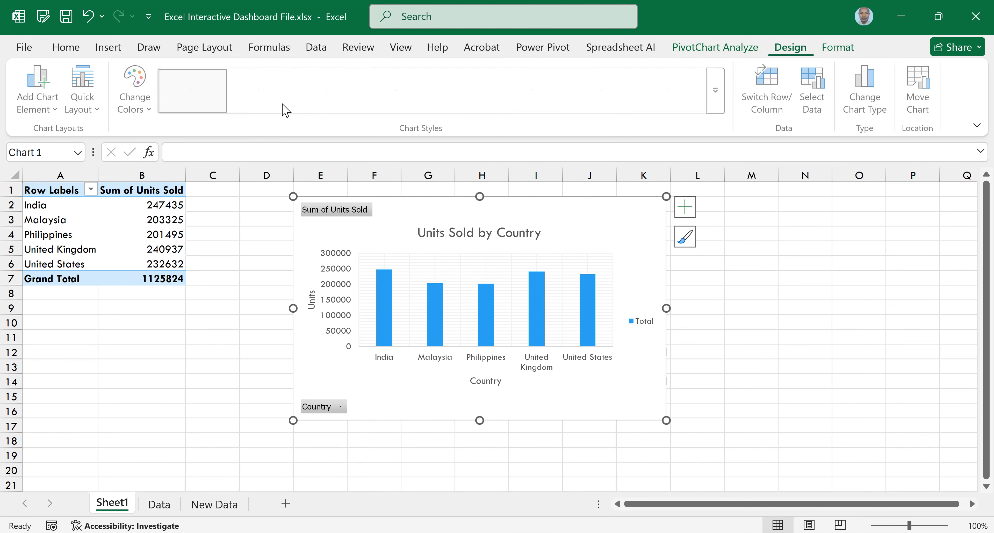
{"action": "left_click", "coordinate": [134, 110]}
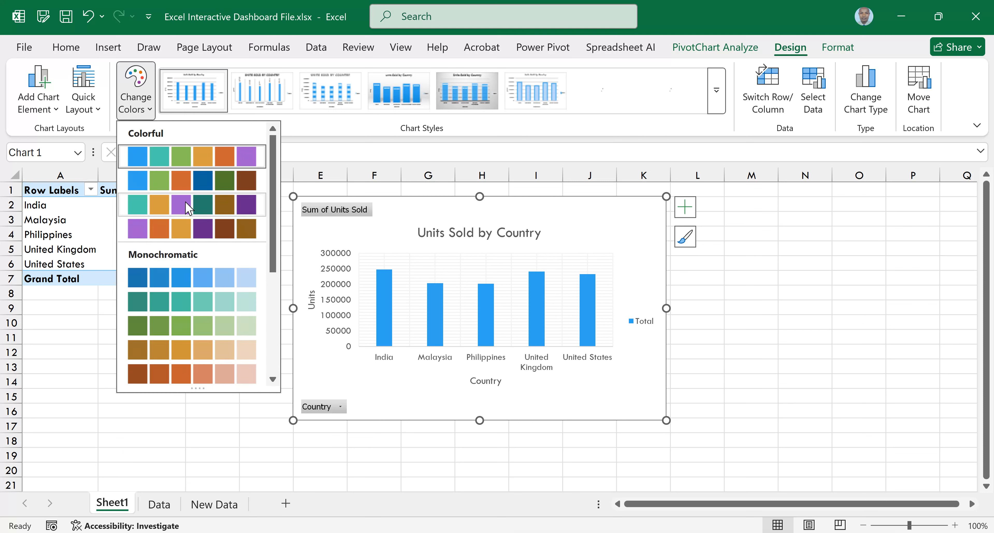
{"action": "left_click", "coordinate": [569, 287]}
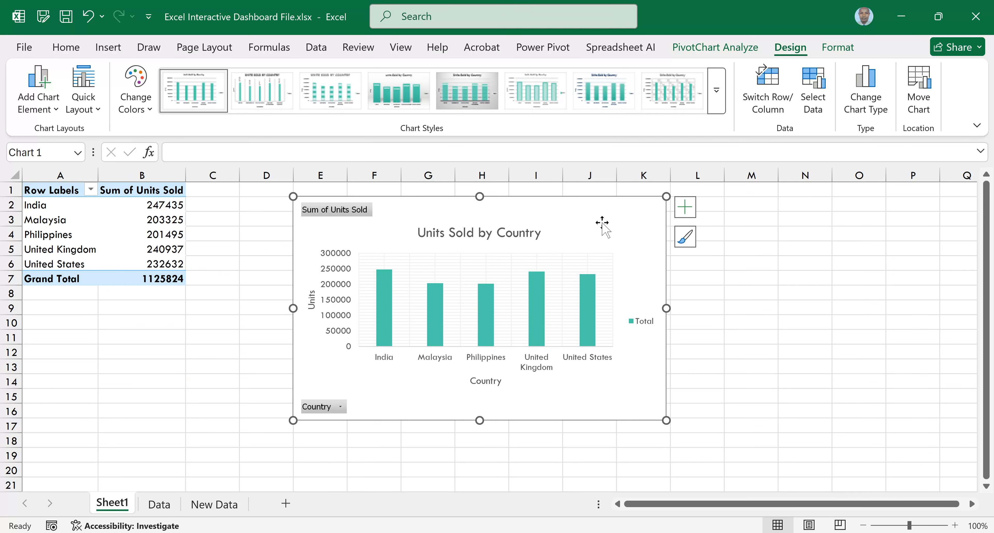
Rename the PivotChart worksheet as "PC 1"
{"action": "right_click", "coordinate": [120, 507]}
{"action": "left_click", "coordinate": [163, 328]}
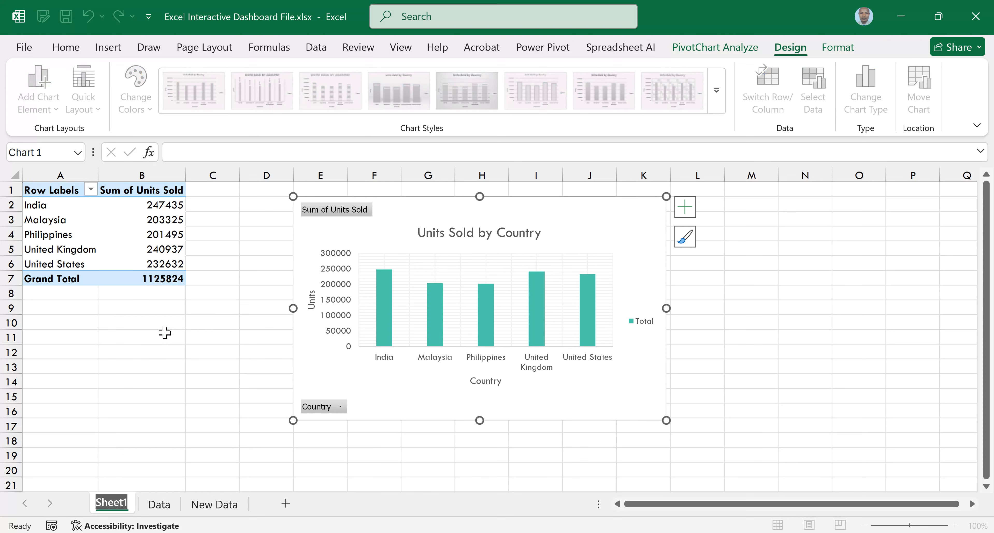
{"action": "type", "text": "P"}
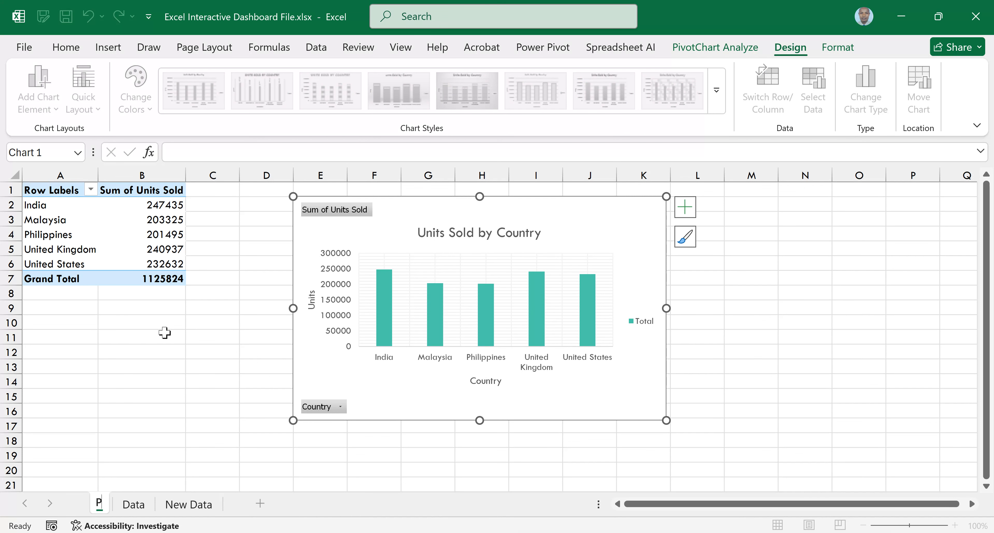
{"action": "type", "text": "C 1"}
{"action": "key", "text": "Return"}
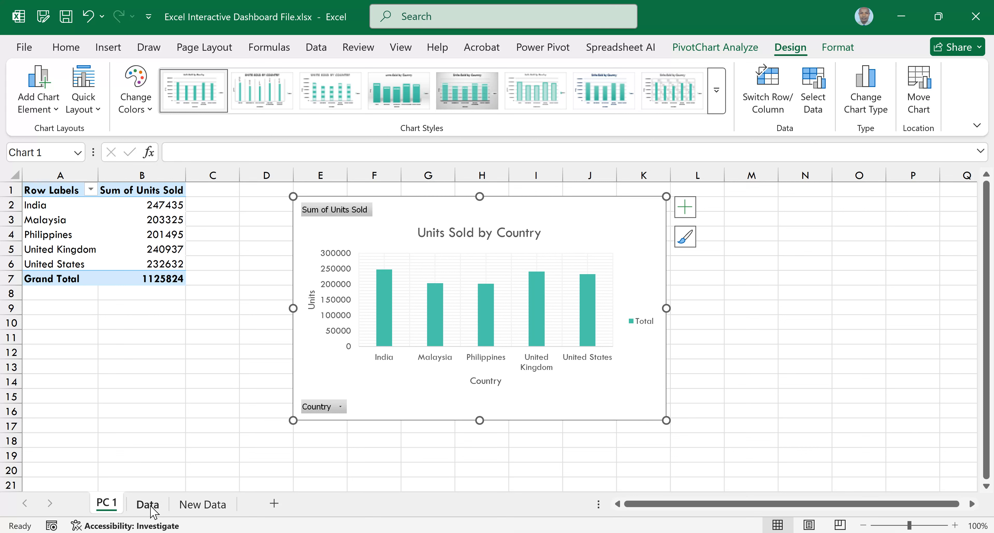
Review the source table on the Data sheet and return to the PC 1 sheet
{"action": "left_click", "coordinate": [147, 505]}
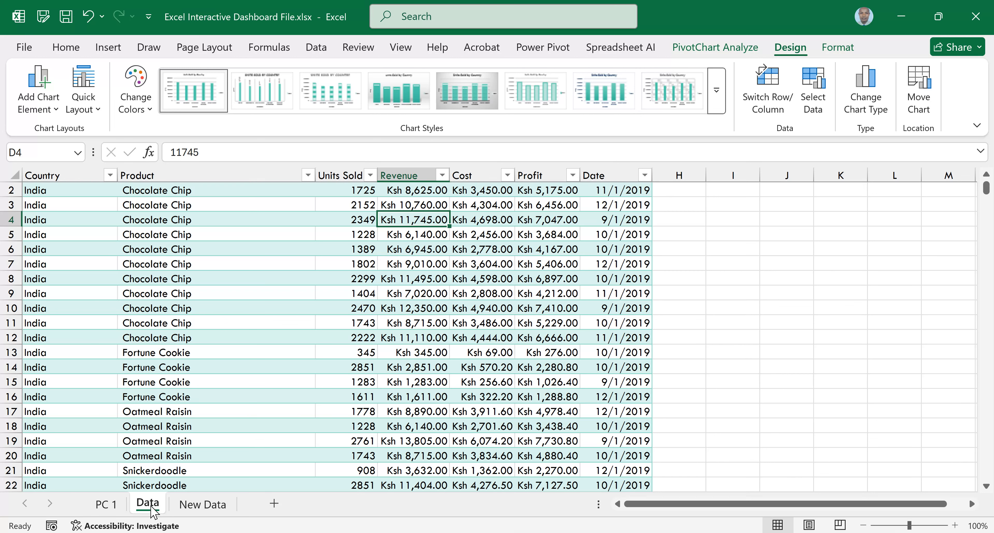
{"action": "scroll", "coordinate": [206, 355], "scroll_direction": "up", "scroll_amount": 1}
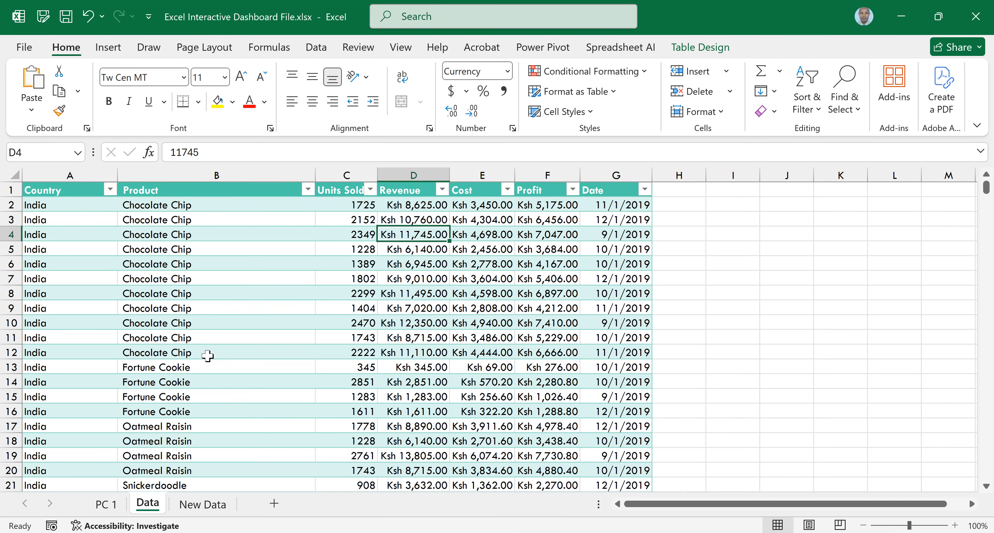
{"action": "left_click", "coordinate": [106, 505]}
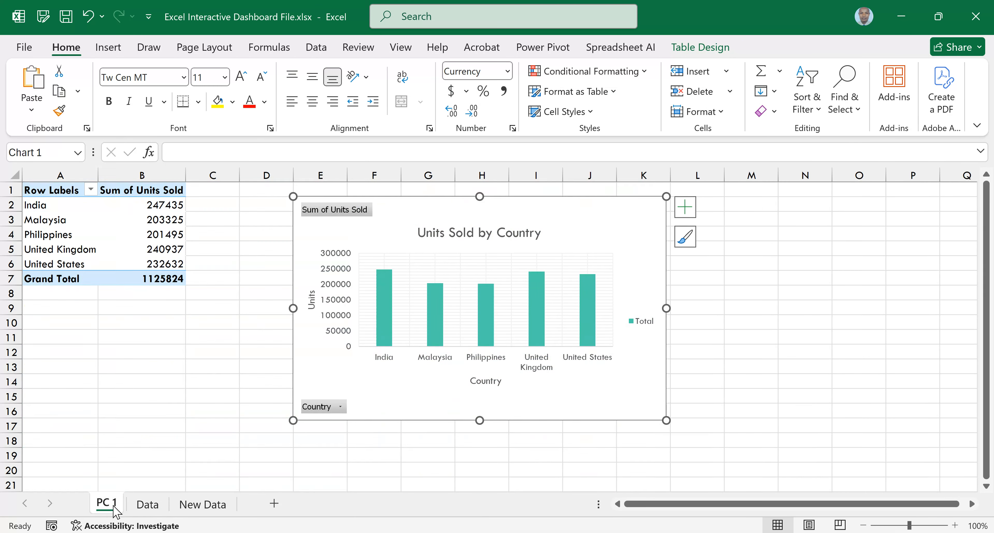
Return to the Data sheet and select cell B9 in the table's Product column
{"action": "left_click", "coordinate": [149, 504]}
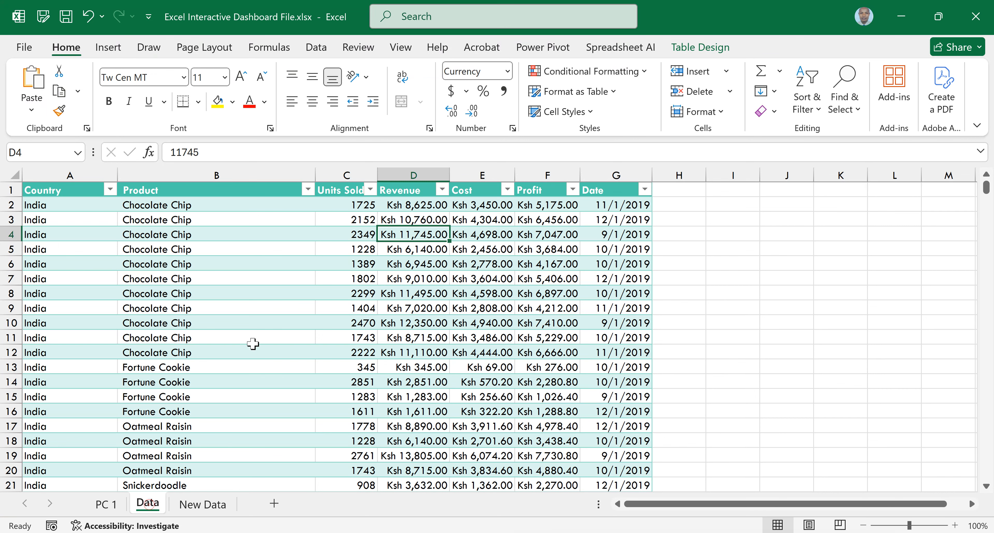
{"action": "left_click", "coordinate": [257, 336]}
{"action": "left_click", "coordinate": [232, 305]}
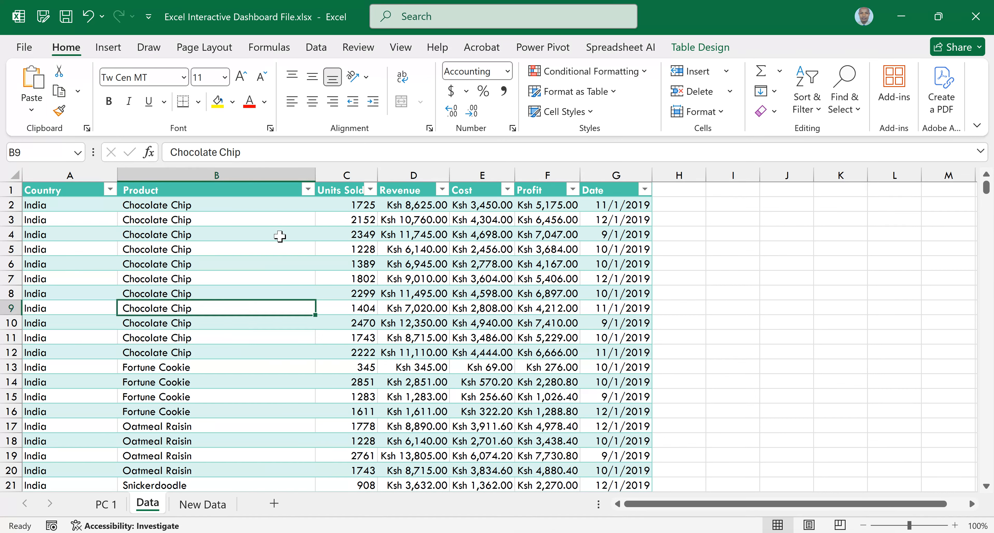
{"action": "left_click_drag", "start_coordinate": [277, 231], "coordinate": [571, 383]}
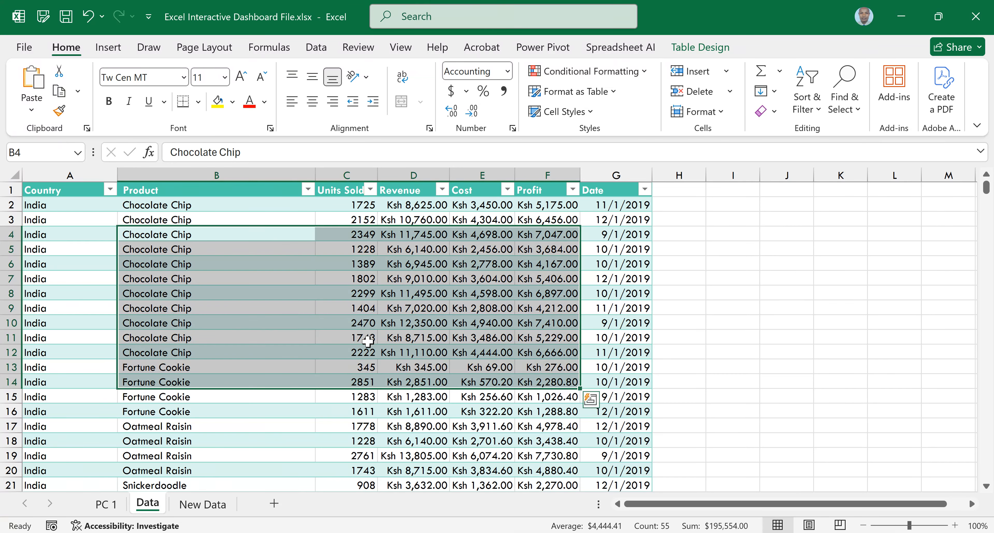
{"action": "left_click", "coordinate": [306, 312]}
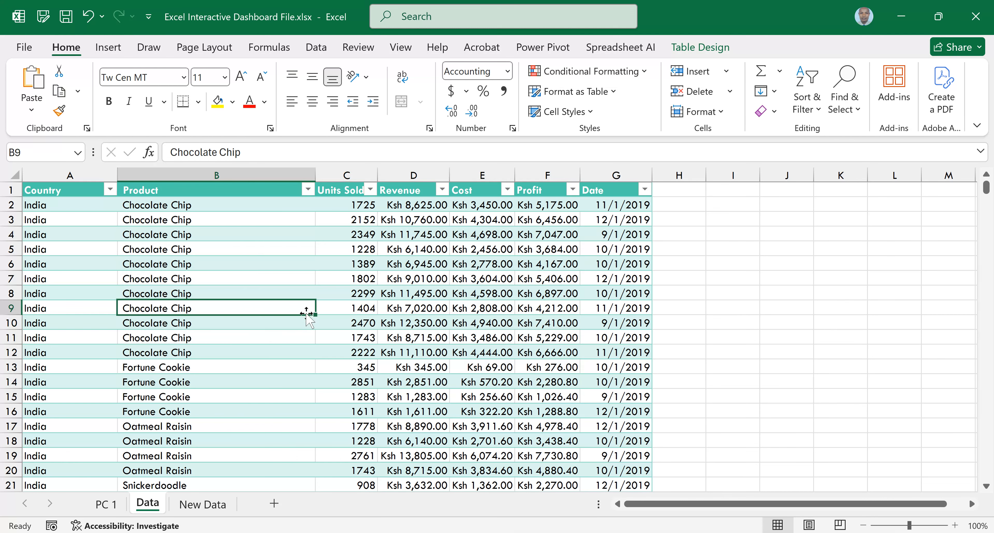
Insert a PivotChart from Table3 on a new worksheet, plotting Sum of Units Sold by Product
{"action": "left_click", "coordinate": [109, 48]}
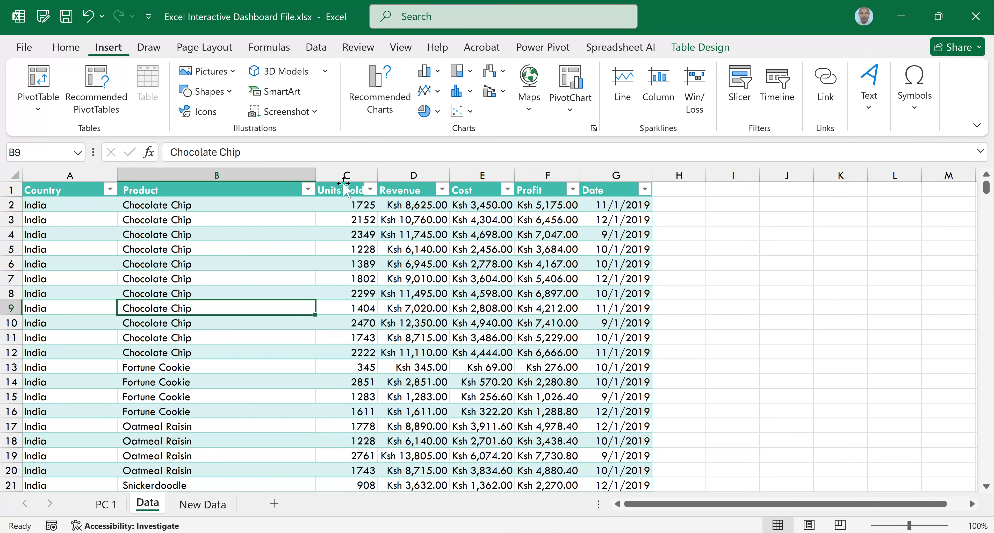
{"action": "left_click", "coordinate": [574, 109]}
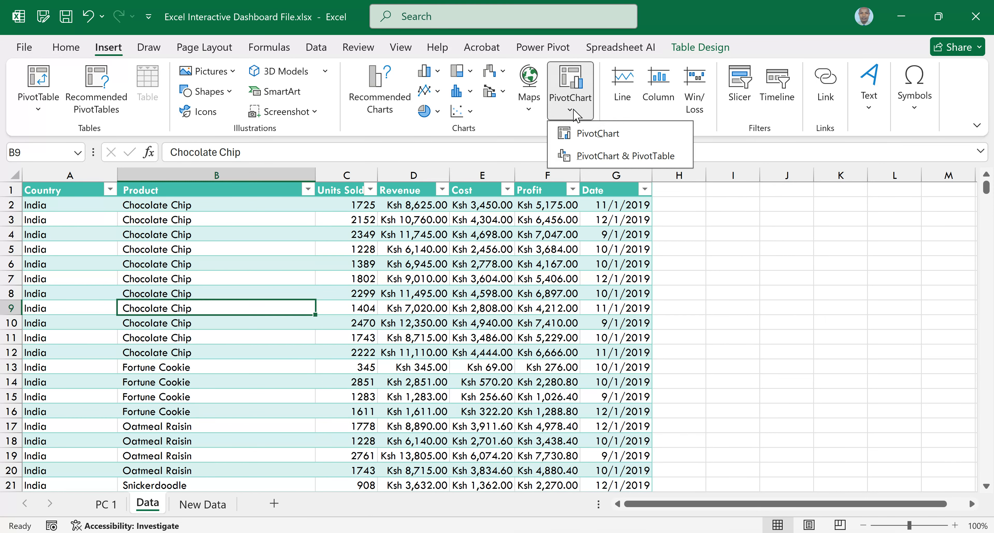
{"action": "left_click", "coordinate": [597, 136]}
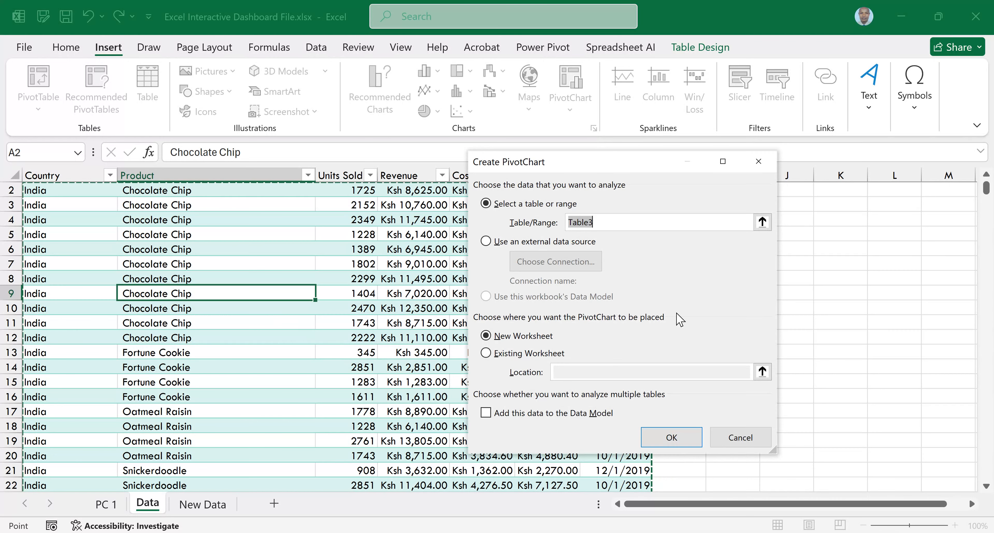
{"action": "left_click", "coordinate": [673, 437]}
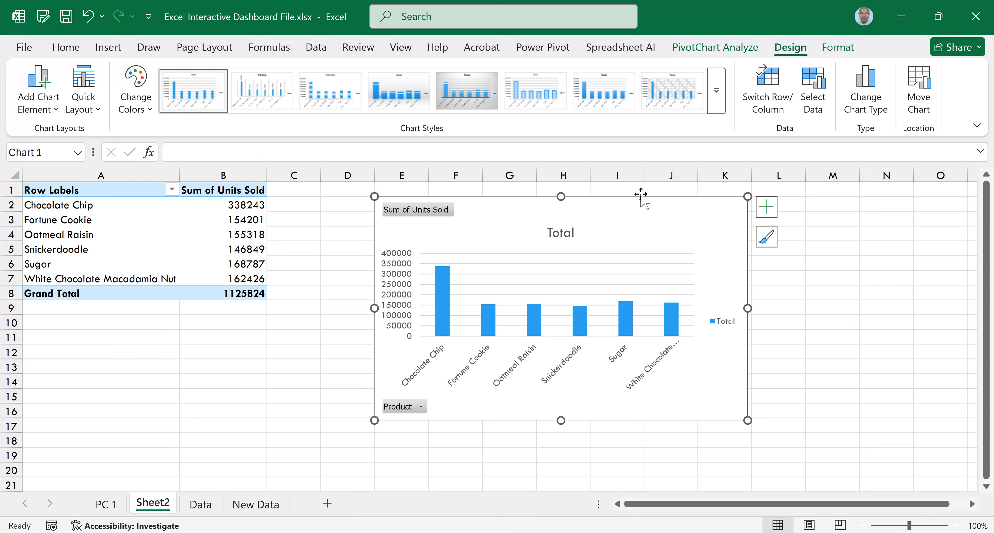
Change the units-sold-by-product chart to a 3-D Pie
{"action": "left_click", "coordinate": [876, 100]}
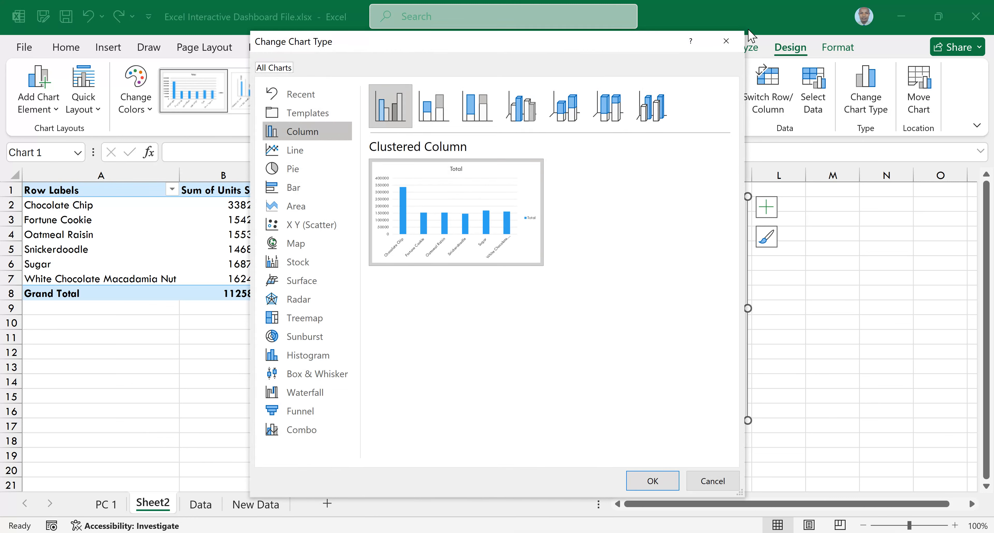
{"action": "left_click", "coordinate": [297, 173]}
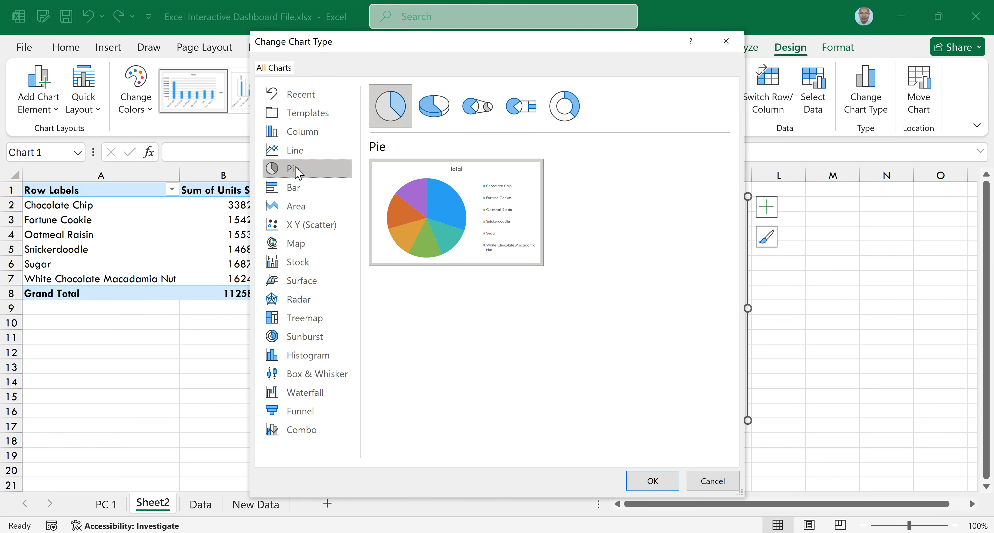
{"action": "left_click", "coordinate": [438, 112]}
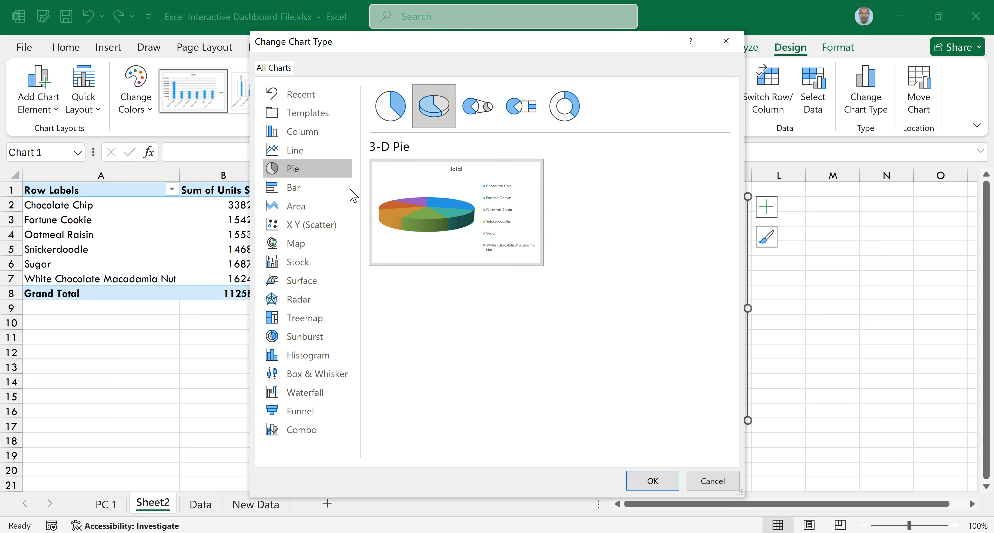
{"action": "left_click", "coordinate": [654, 482]}
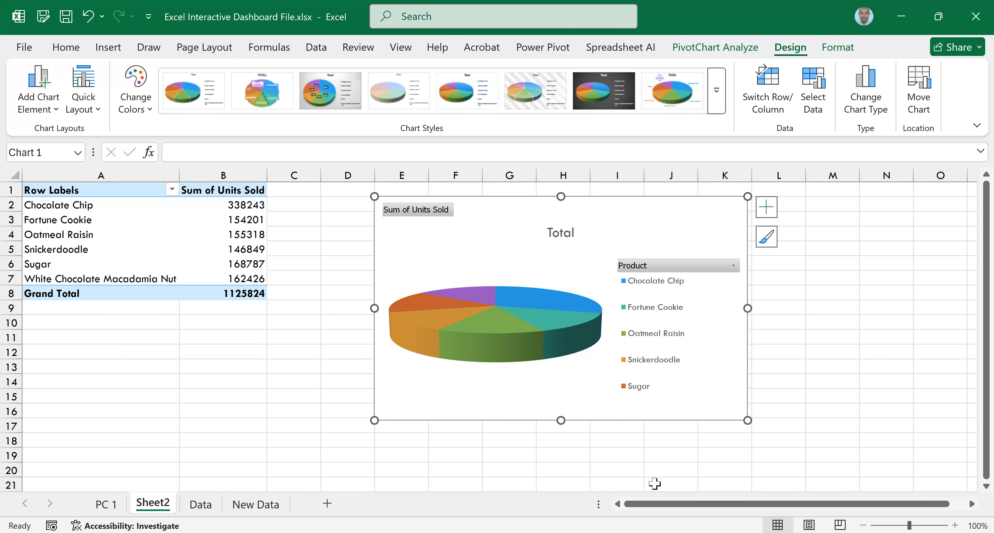
Add data labels to the pie slices and include the category name along with the value
{"action": "left_click", "coordinate": [766, 209]}
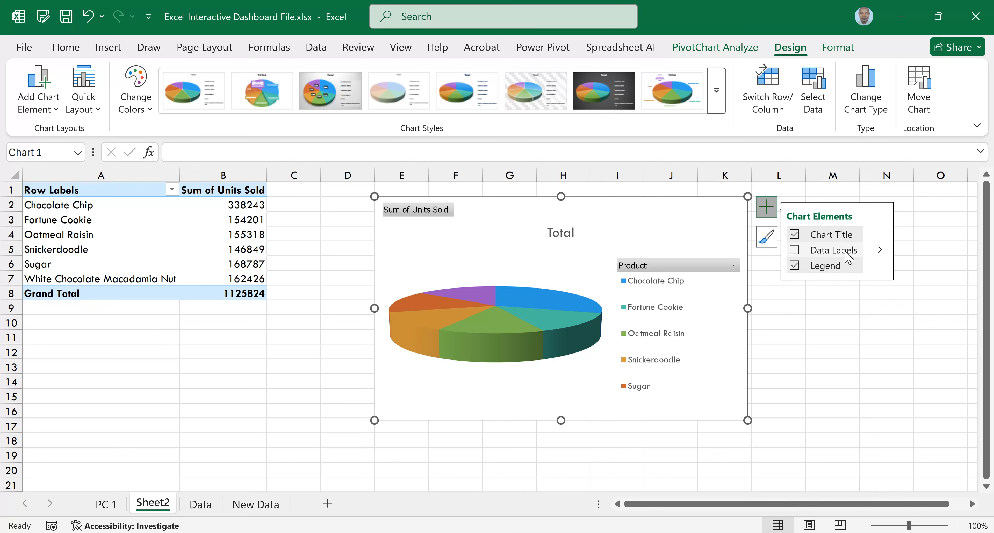
{"action": "left_click", "coordinate": [882, 251]}
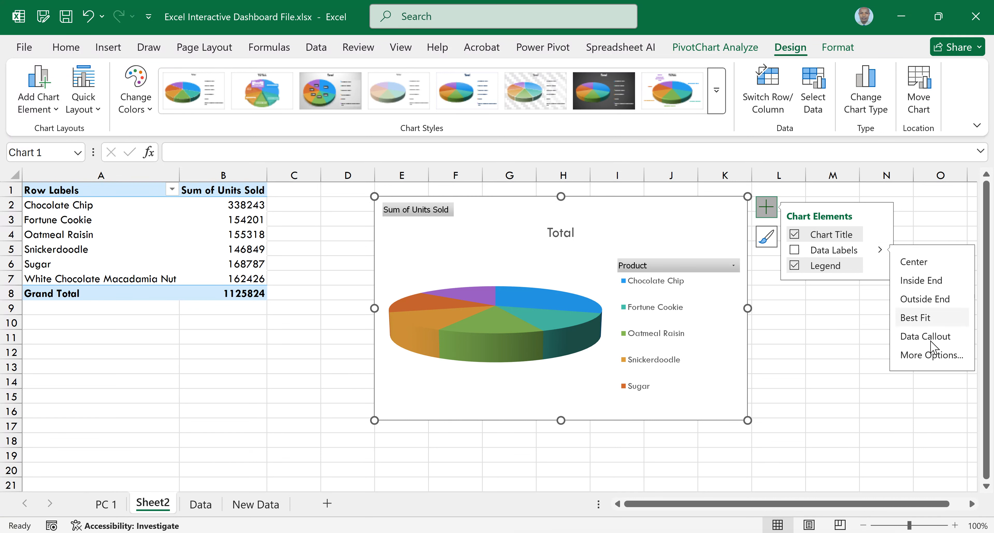
{"action": "left_click", "coordinate": [910, 354]}
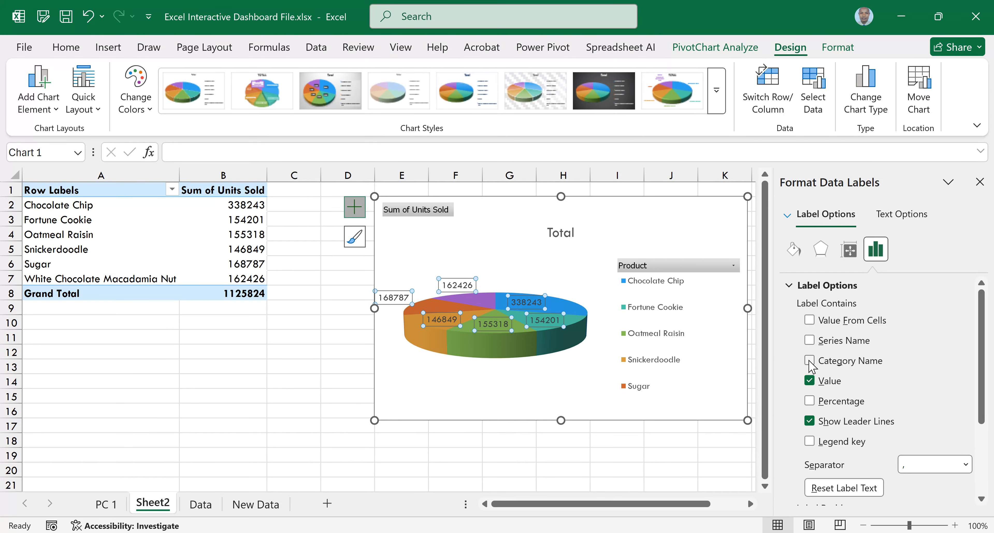
{"action": "left_click", "coordinate": [810, 362]}
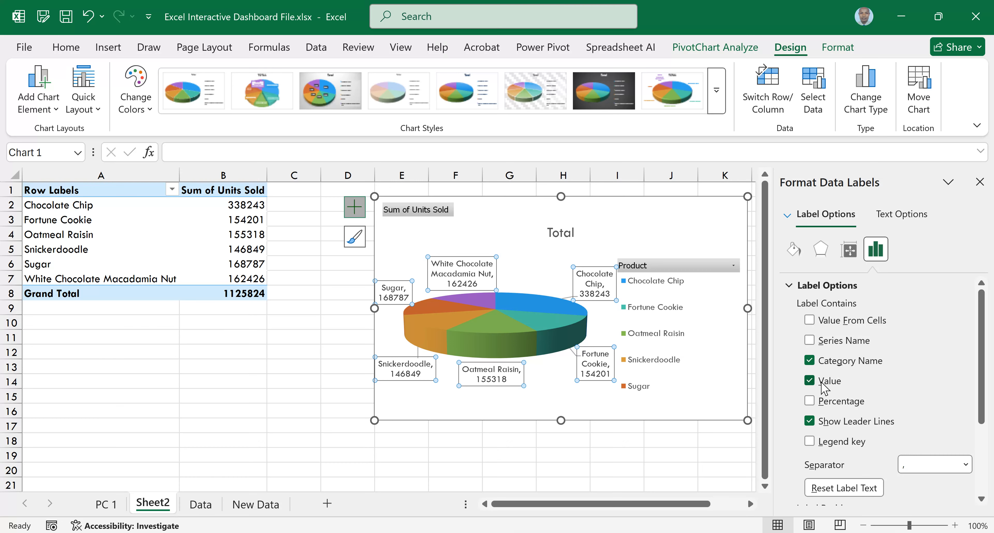
{"action": "scroll", "coordinate": [983, 363], "scroll_direction": "down", "scroll_amount": 1}
{"action": "scroll", "coordinate": [983, 362], "scroll_direction": "down", "scroll_amount": 3}
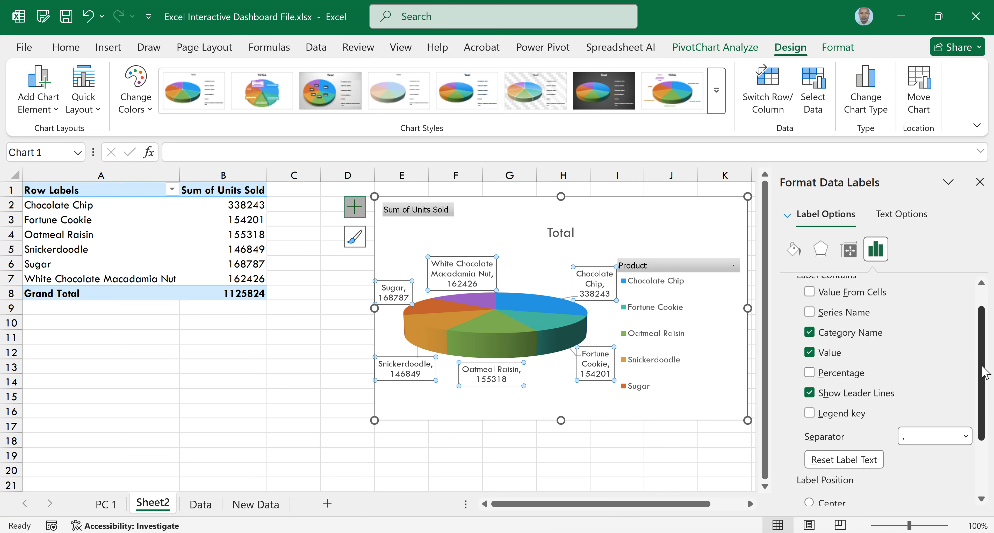
{"action": "scroll", "coordinate": [985, 376], "scroll_direction": "up", "scroll_amount": 2}
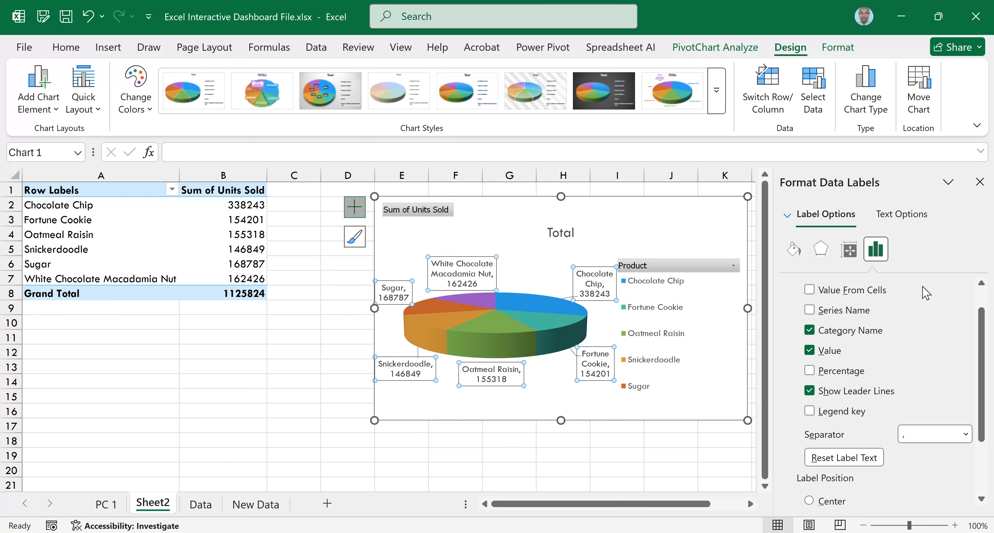
Try the Outside End position for the data labels and return them to Best Fit
{"action": "left_click_drag", "start_coordinate": [984, 365], "coordinate": [984, 413]}
{"action": "left_click", "coordinate": [809, 458]}
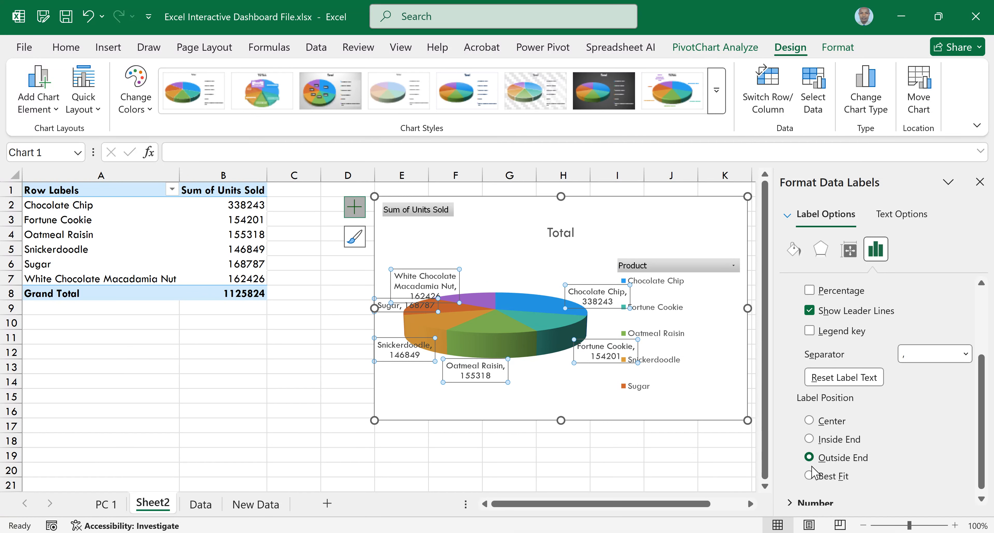
{"action": "left_click", "coordinate": [810, 476]}
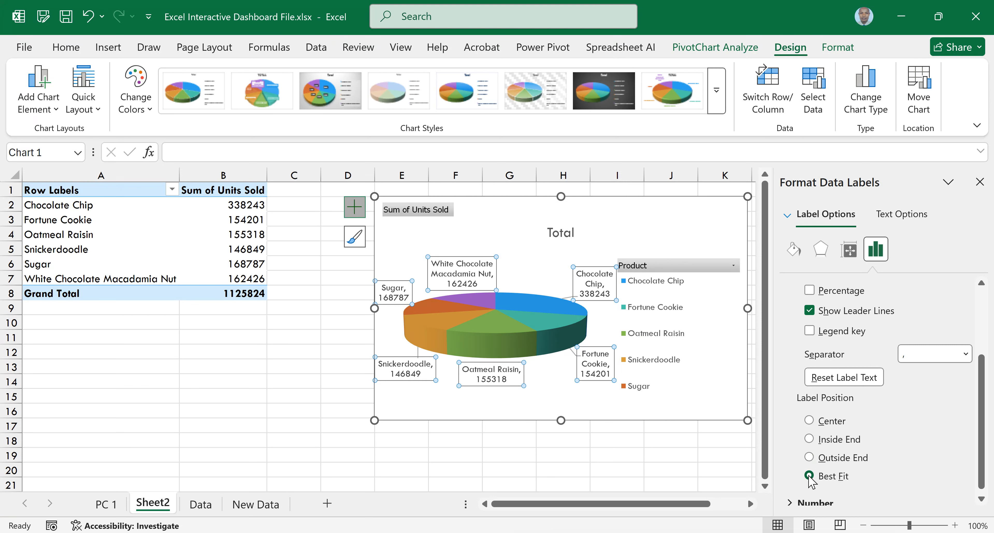
{"action": "left_click", "coordinate": [809, 459]}
{"action": "left_click", "coordinate": [810, 476]}
Apply the Number category to the number format of the pie chart's data labels
{"action": "left_click", "coordinate": [982, 498]}
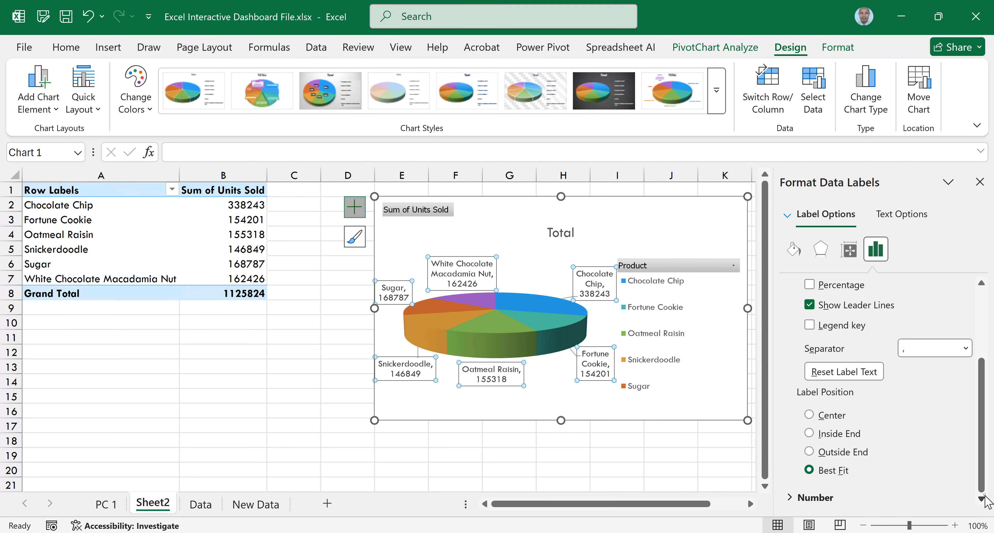
{"action": "left_click", "coordinate": [817, 498]}
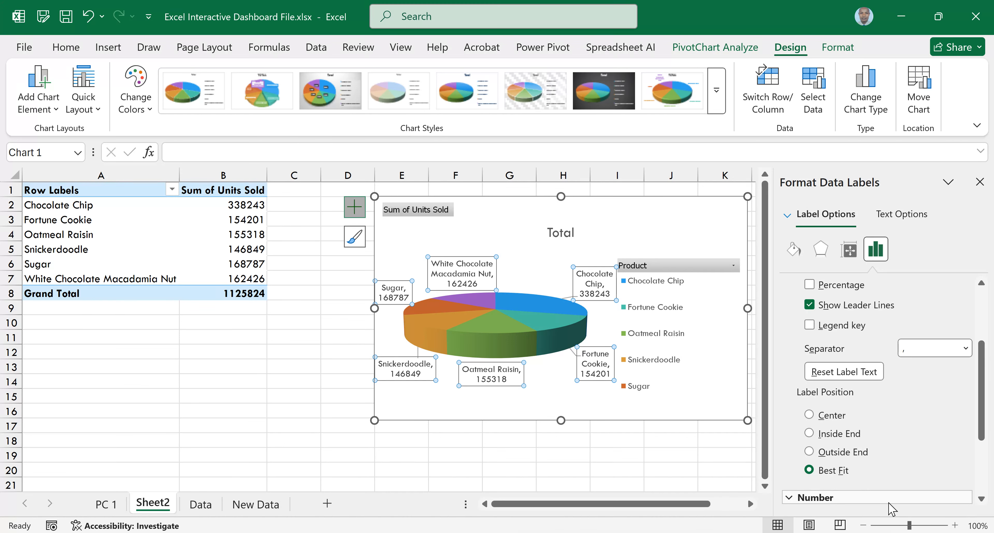
{"action": "left_click_drag", "start_coordinate": [980, 387], "coordinate": [981, 438]}
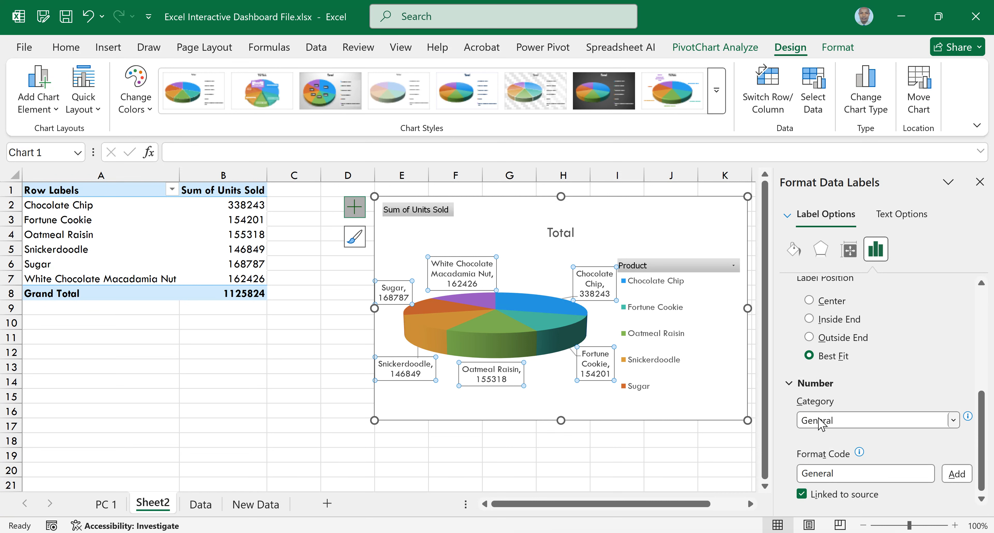
{"action": "left_click", "coordinate": [952, 420]}
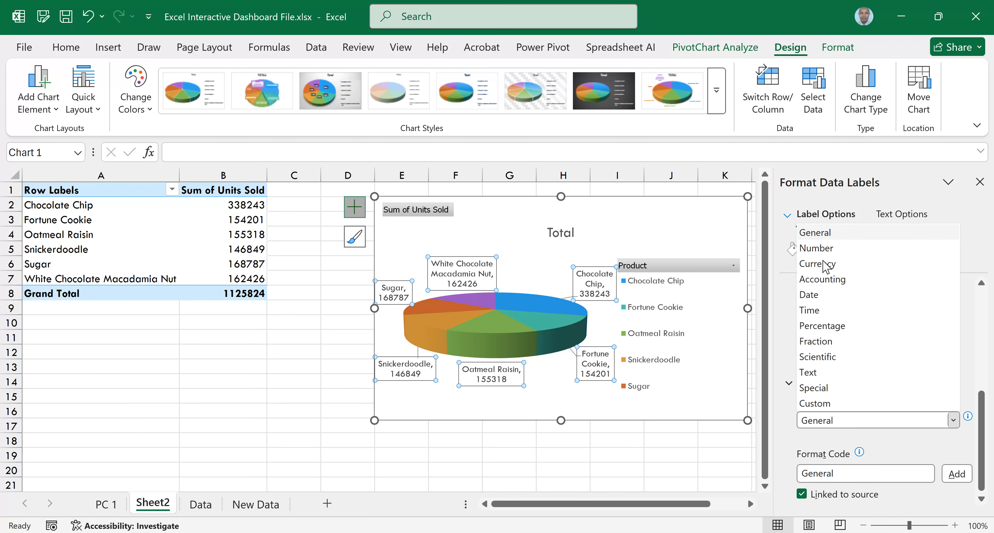
{"action": "left_click", "coordinate": [822, 248]}
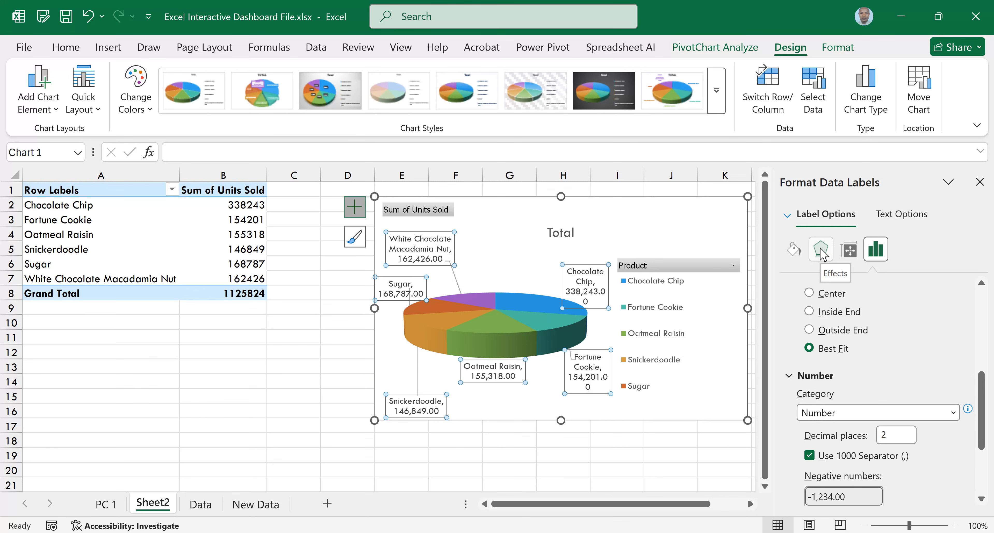
Try 1 decimal place in the data labels' number format
{"action": "left_click", "coordinate": [891, 436]}
{"action": "key", "text": "BackSpace"}
{"action": "type", "text": "1"}
{"action": "left_click", "coordinate": [879, 409]}
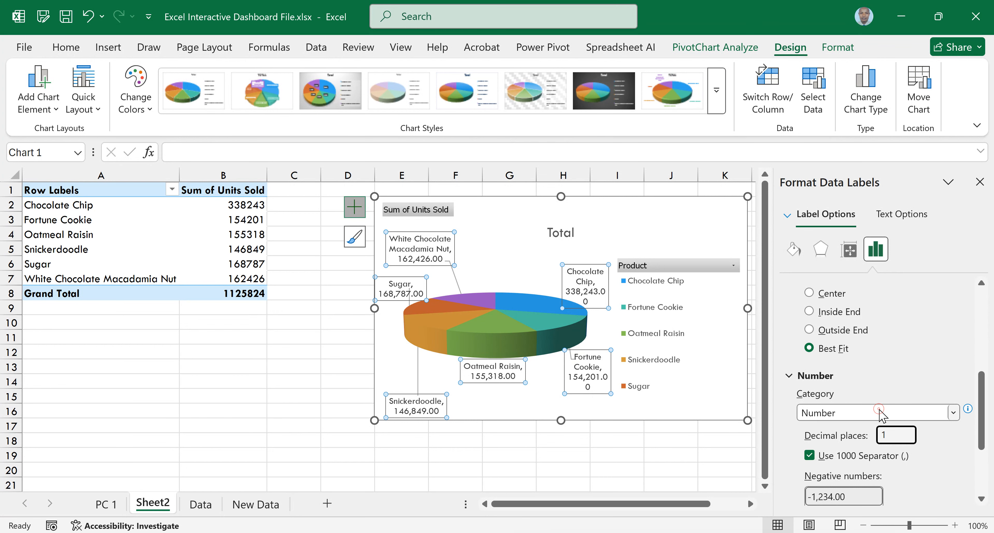
Set the data labels' decimal places to 0 and close the label formatting options
{"action": "left_click", "coordinate": [889, 437]}
{"action": "left_click", "coordinate": [891, 433]}
{"action": "key", "text": "BackSpace"}
{"action": "type", "text": "0"}
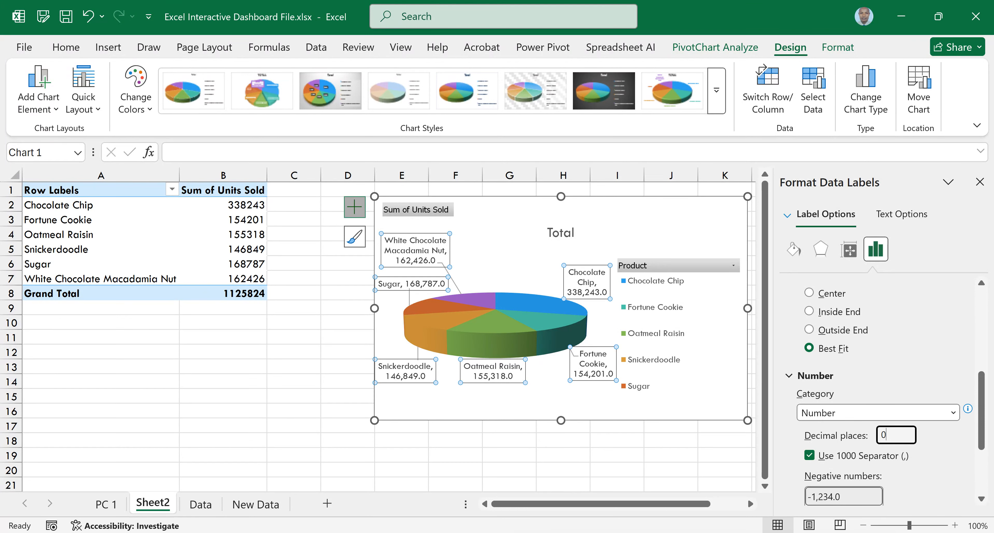
{"action": "left_click", "coordinate": [979, 182]}
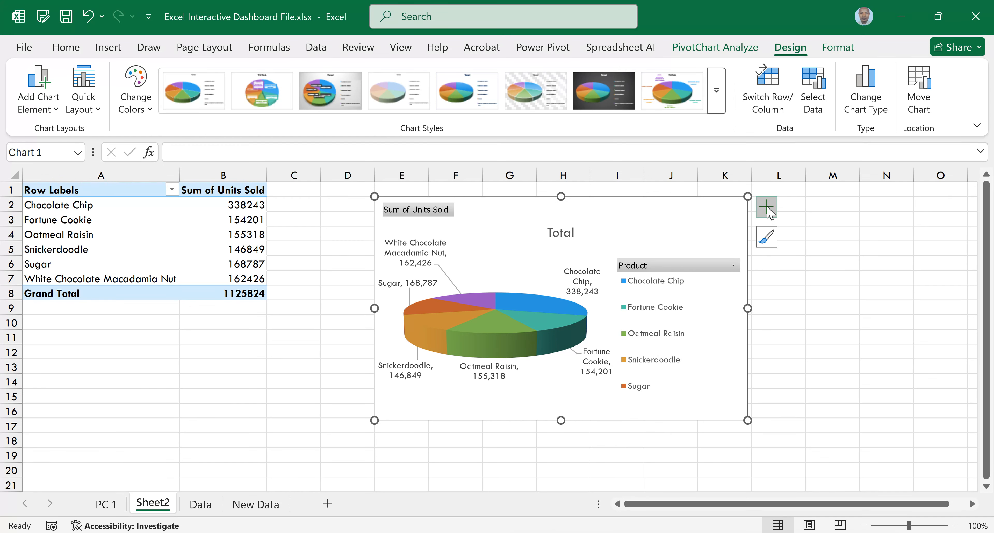
Remove the pie chart's legend and place its data labels at Outside End
{"action": "left_click", "coordinate": [767, 210]}
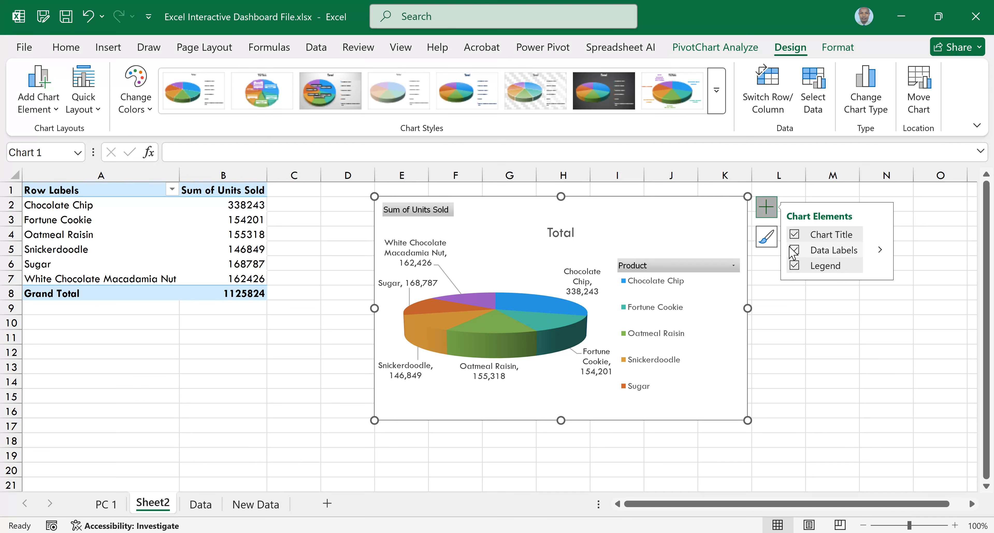
{"action": "left_click", "coordinate": [795, 266]}
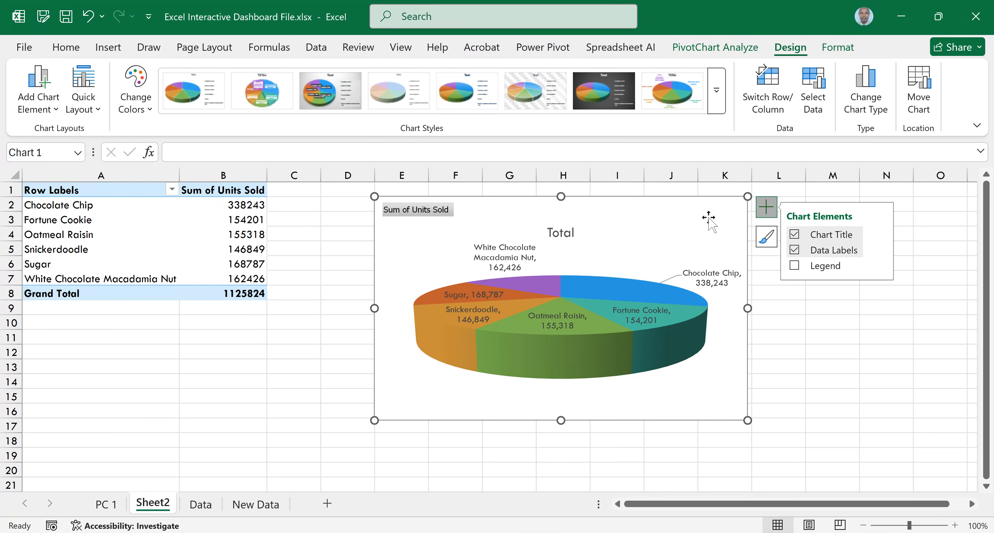
{"action": "mouse_move", "coordinate": [628, 344]}
{"action": "left_click", "coordinate": [881, 249]}
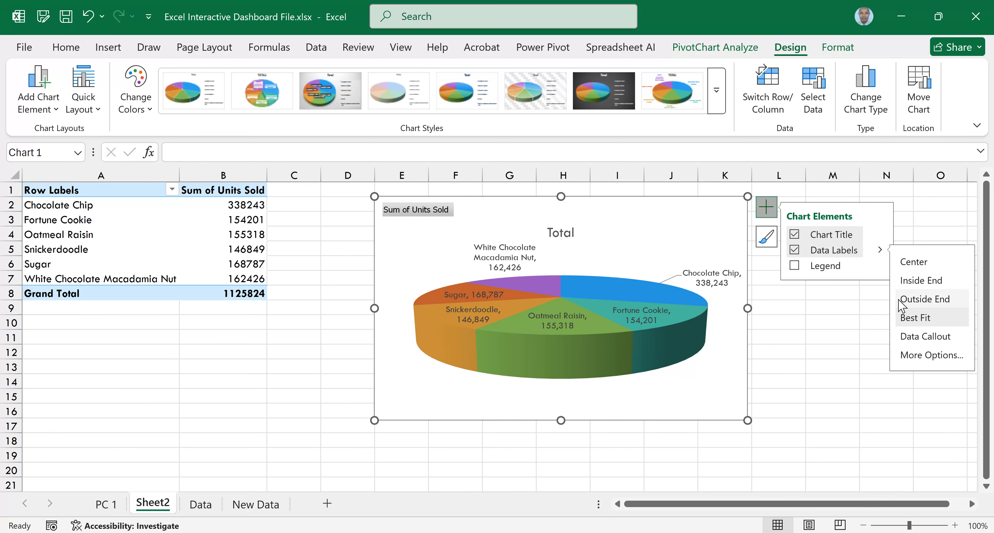
{"action": "left_click", "coordinate": [911, 301]}
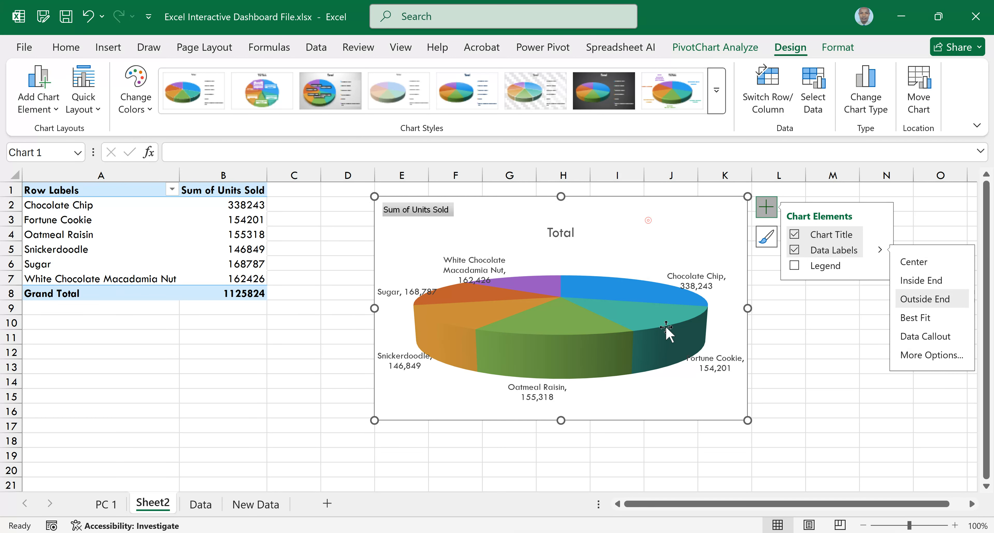
Enlarge the pie chart slightly in height and width and retitle it "Units Sold by Product"
{"action": "left_click_drag", "start_coordinate": [556, 443], "coordinate": [557, 446]}
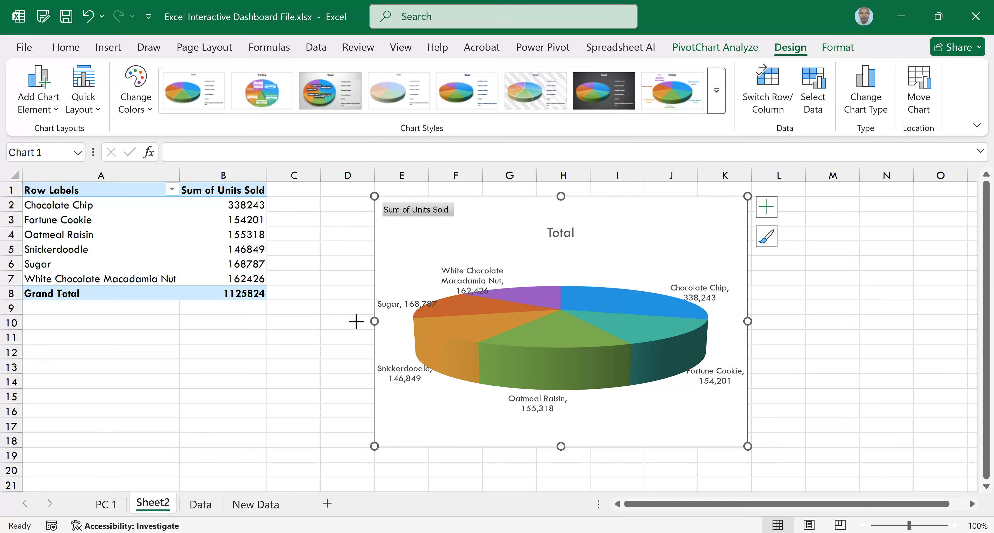
{"action": "left_click_drag", "start_coordinate": [356, 321], "coordinate": [356, 321]}
{"action": "left_click", "coordinate": [555, 234]}
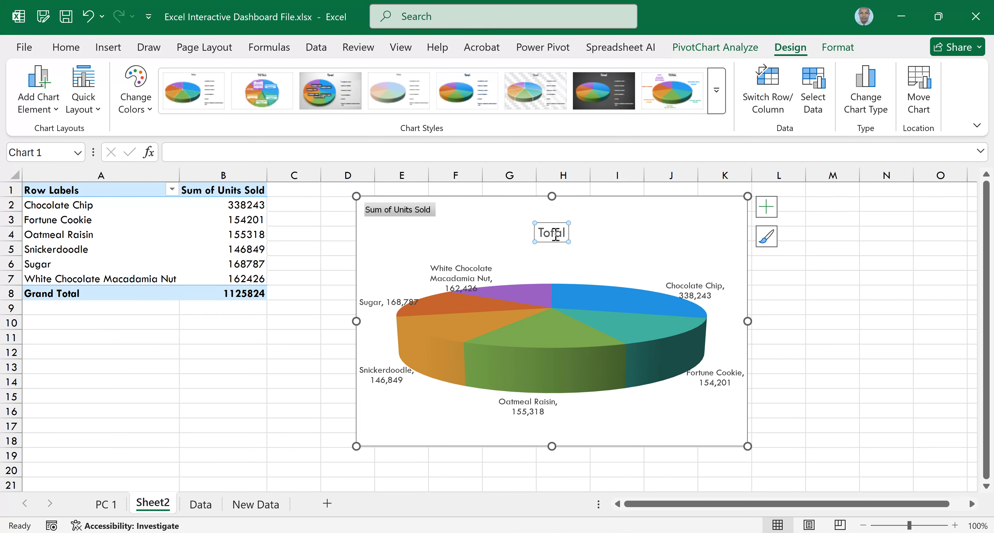
{"action": "type", "text": "=uNITS"}
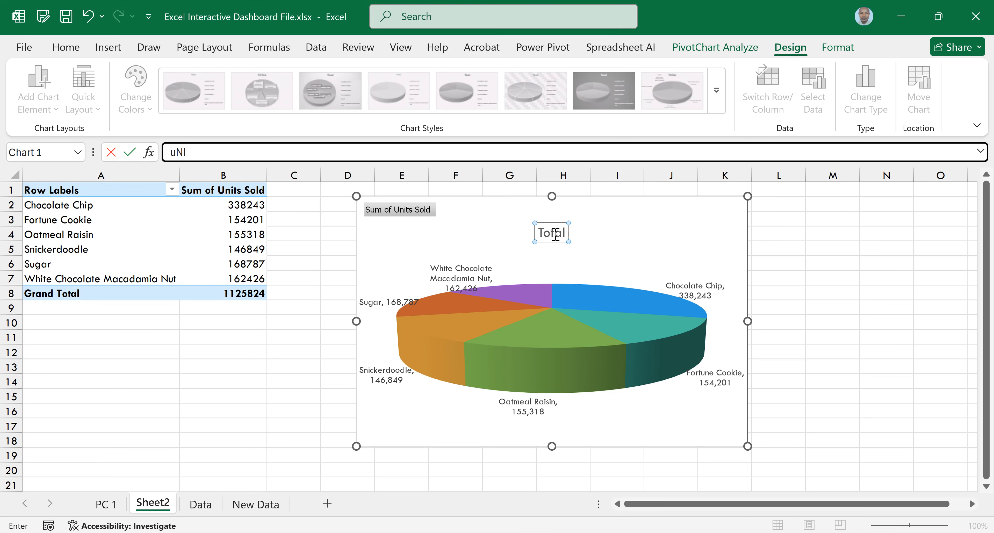
{"action": "key", "text": "BackSpace"}
{"action": "key", "text": "BackSpace"}
{"action": "key", "text": "BackSpace"}
{"action": "key", "text": "BackSpace"}
{"action": "key", "text": "BackSpace"}
{"action": "type", "text": "Units Sold by"}
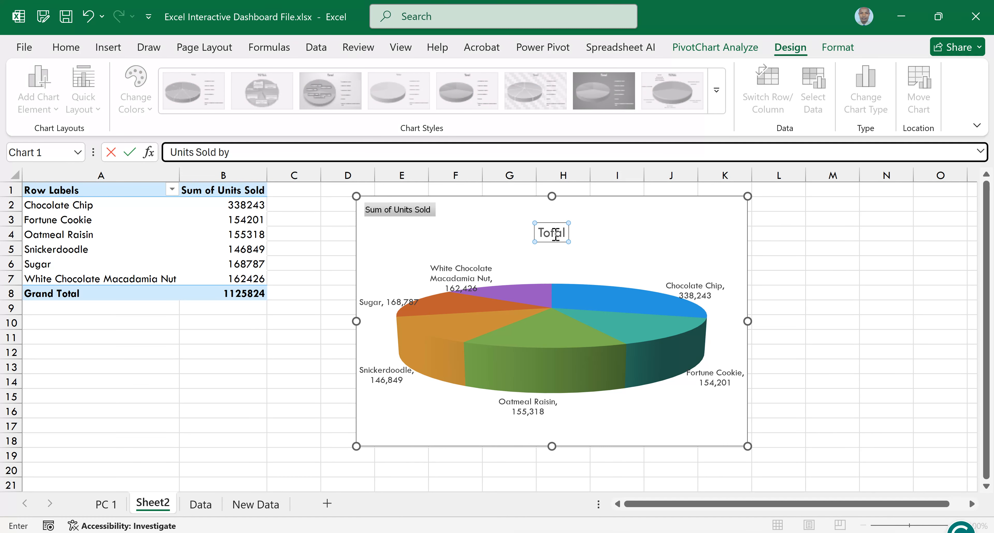
{"action": "type", "text": " Product"}
{"action": "left_click", "coordinate": [745, 251]}
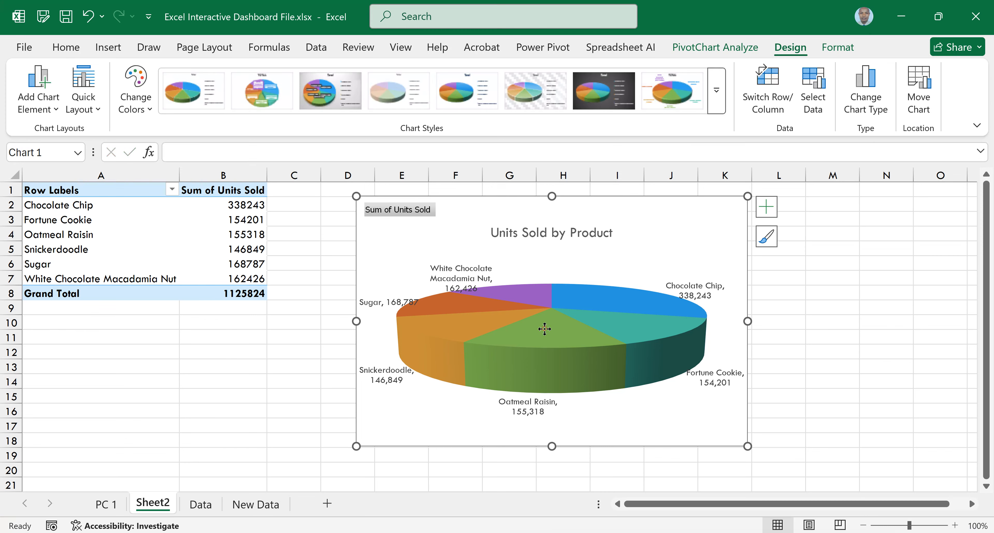
Explode the 3-D pie by pulling all its slices outward until clear gaps separate them
{"action": "left_click_drag", "start_coordinate": [545, 329], "coordinate": [647, 313]}
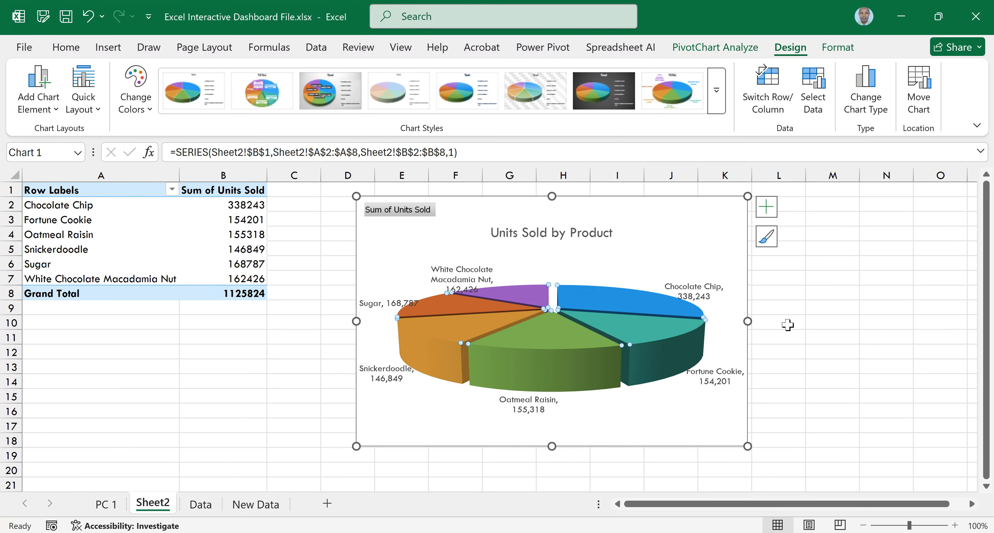
{"action": "left_click_drag", "start_coordinate": [517, 295], "coordinate": [527, 277]}
{"action": "left_click_drag", "start_coordinate": [410, 301], "coordinate": [561, 372]}
{"action": "left_click", "coordinate": [670, 423]}
{"action": "left_click_drag", "start_coordinate": [518, 291], "coordinate": [513, 275]}
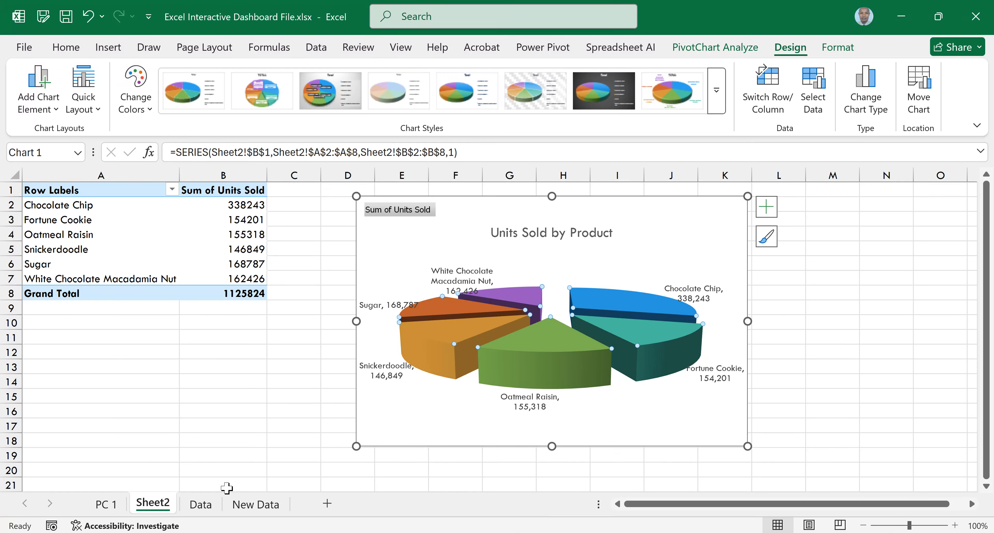
Rename the Sheet2 worksheet as "PC 2"
{"action": "right_click", "coordinate": [170, 500]}
{"action": "left_click", "coordinate": [203, 329]}
{"action": "type", "text": "P"}
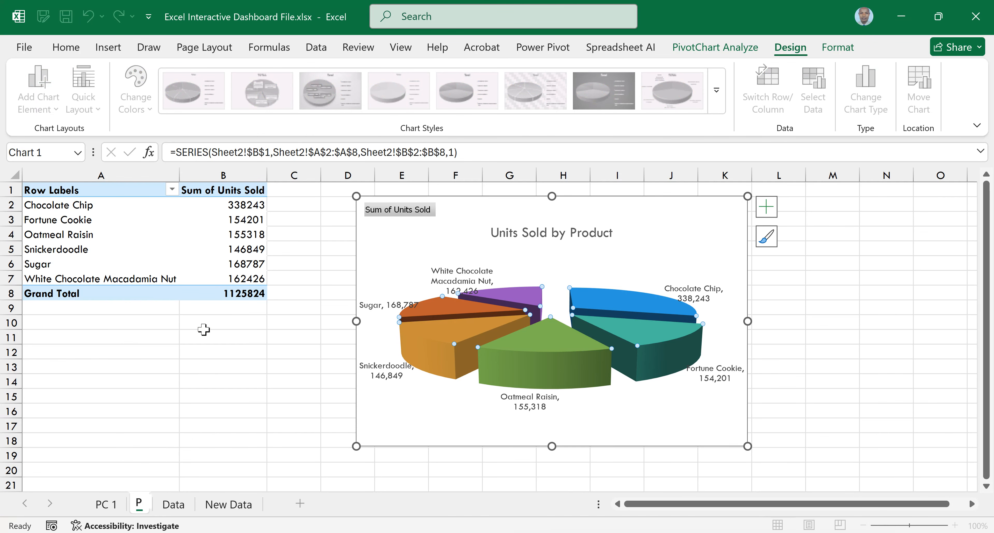
{"action": "type", "text": "C2"}
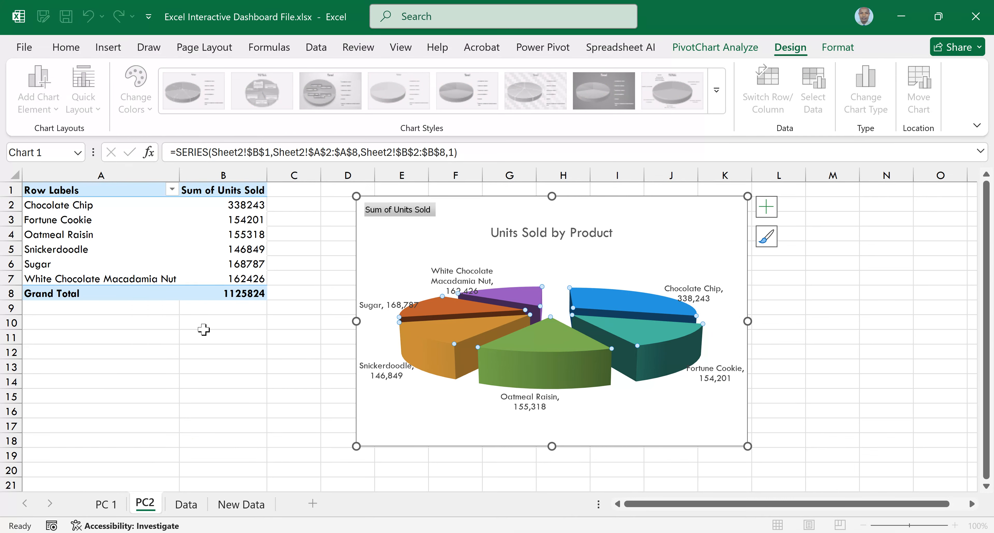
{"action": "key", "text": "Return"}
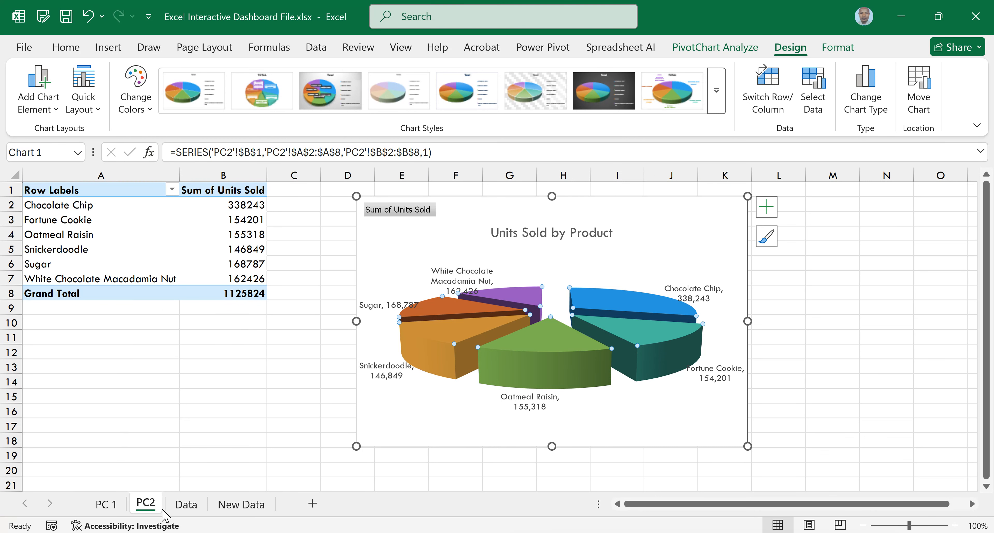
{"action": "right_click", "coordinate": [145, 502]}
{"action": "left_click", "coordinate": [188, 336]}
{"action": "key", "text": "Left"}
{"action": "left_click", "coordinate": [190, 505]}
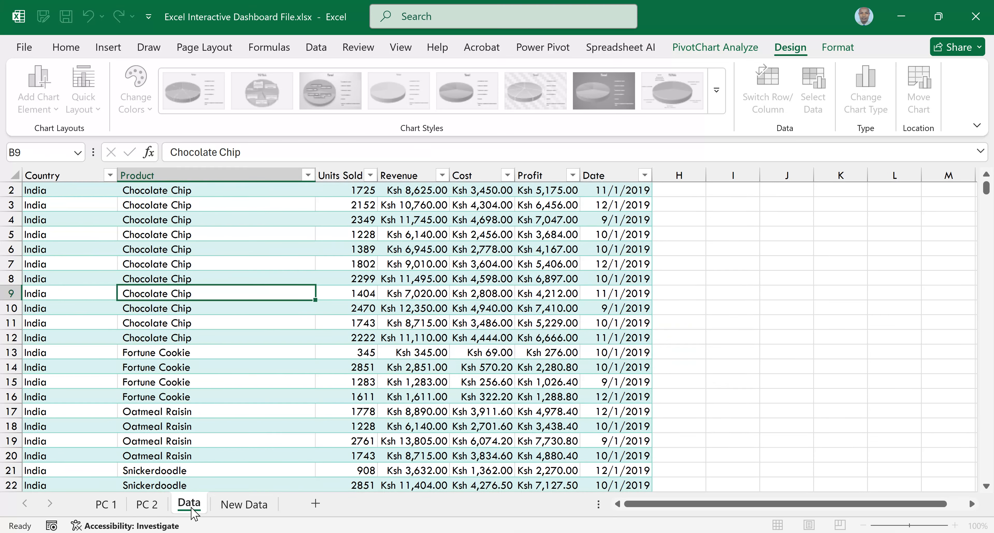
Return to the Data sheet and insert a PivotChart based on Table3 on a new worksheet
{"action": "left_click", "coordinate": [108, 505]}
{"action": "left_click", "coordinate": [146, 508]}
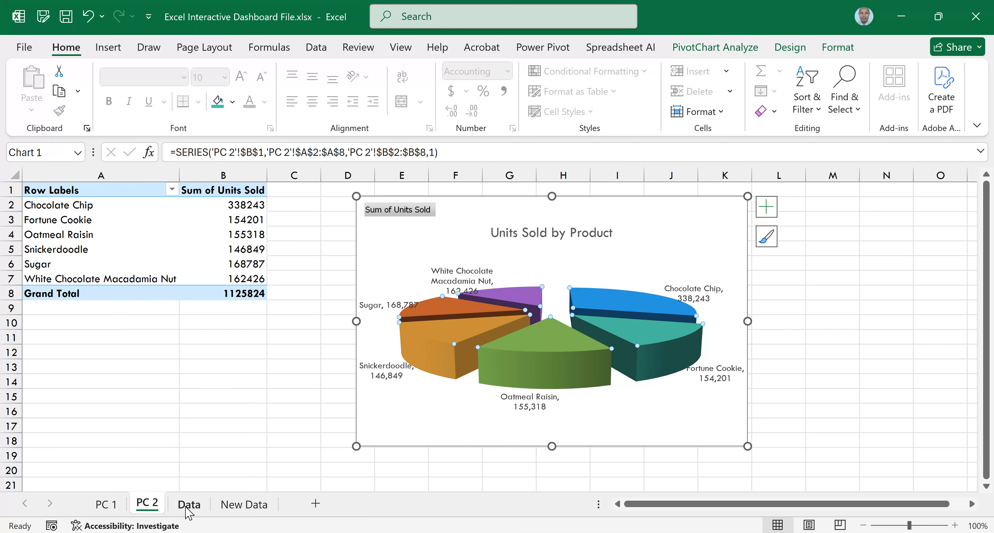
{"action": "left_click", "coordinate": [189, 505]}
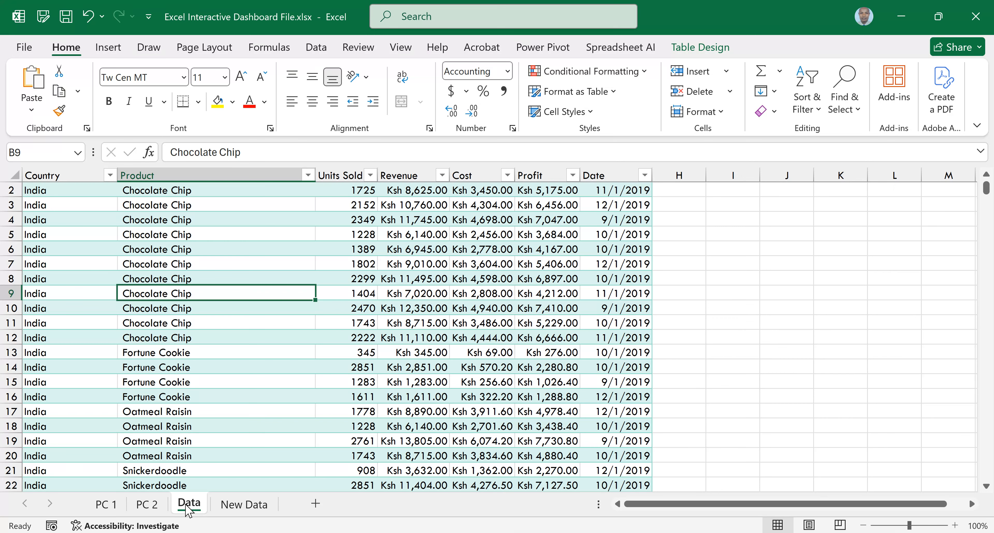
{"action": "left_click", "coordinate": [121, 46]}
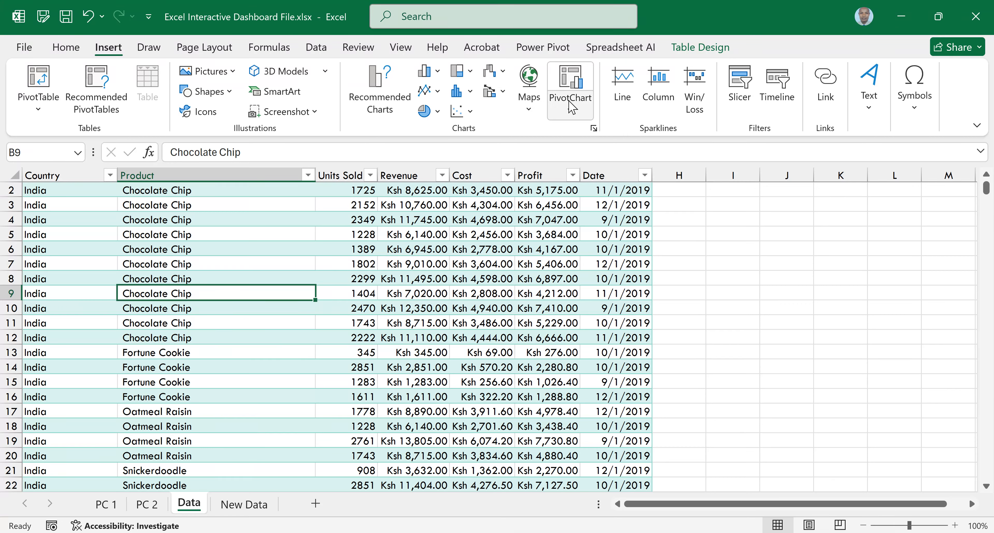
{"action": "left_click", "coordinate": [571, 111]}
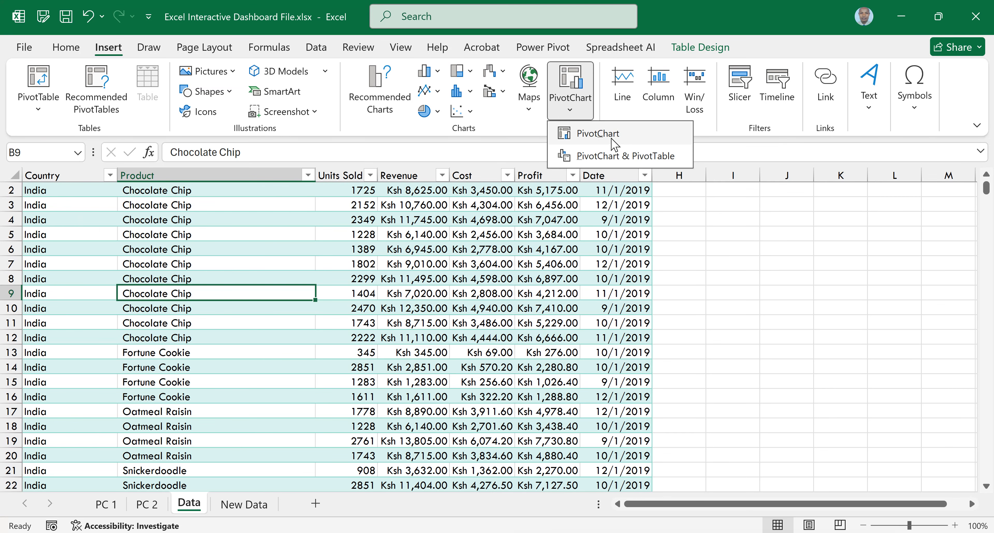
{"action": "left_click", "coordinate": [598, 134]}
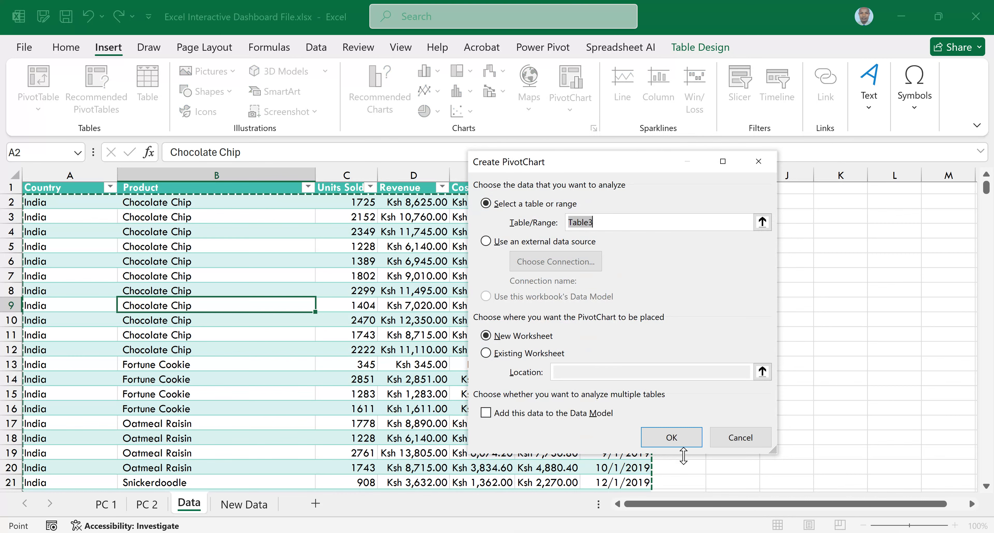
{"action": "left_click", "coordinate": [671, 440]}
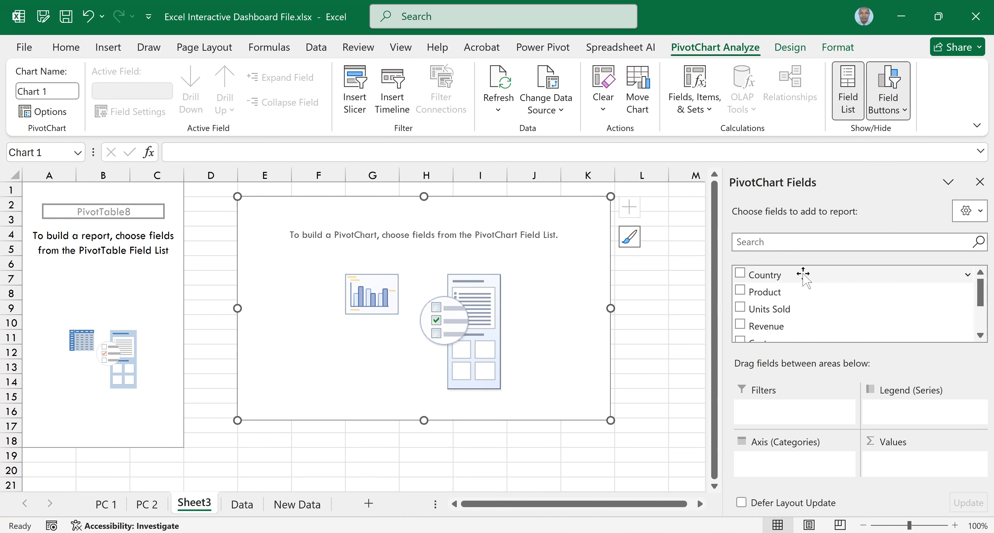
Use Country as the PivotChart's axis category, add Revenue and Cost as summed values, and close the field list
{"action": "left_click_drag", "start_coordinate": [798, 276], "coordinate": [804, 474]}
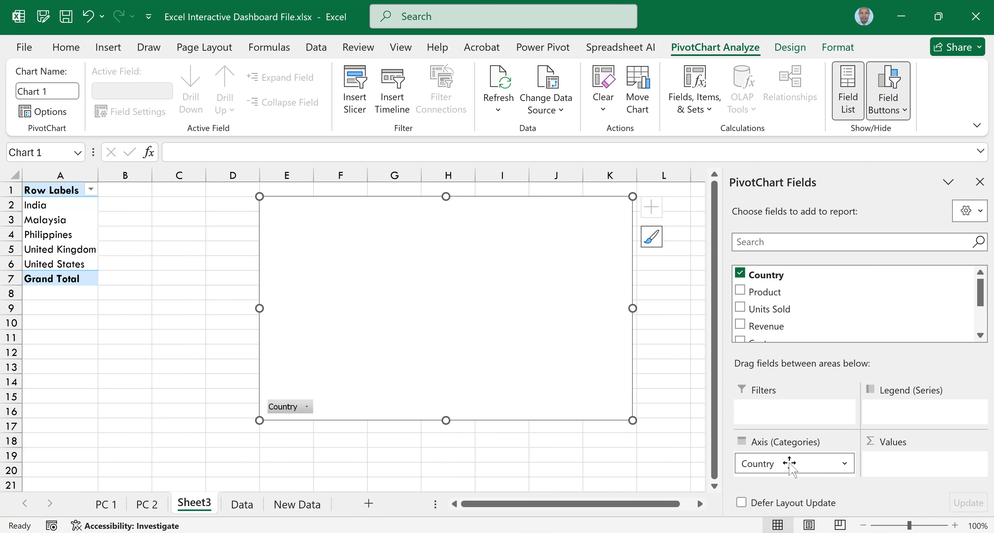
{"action": "mouse_move", "coordinate": [982, 297]}
{"action": "left_mouse_down"}
{"action": "mouse_move", "coordinate": [984, 322]}
{"action": "mouse_move", "coordinate": [984, 295]}
{"action": "mouse_move", "coordinate": [984, 313]}
{"action": "left_mouse_up"}
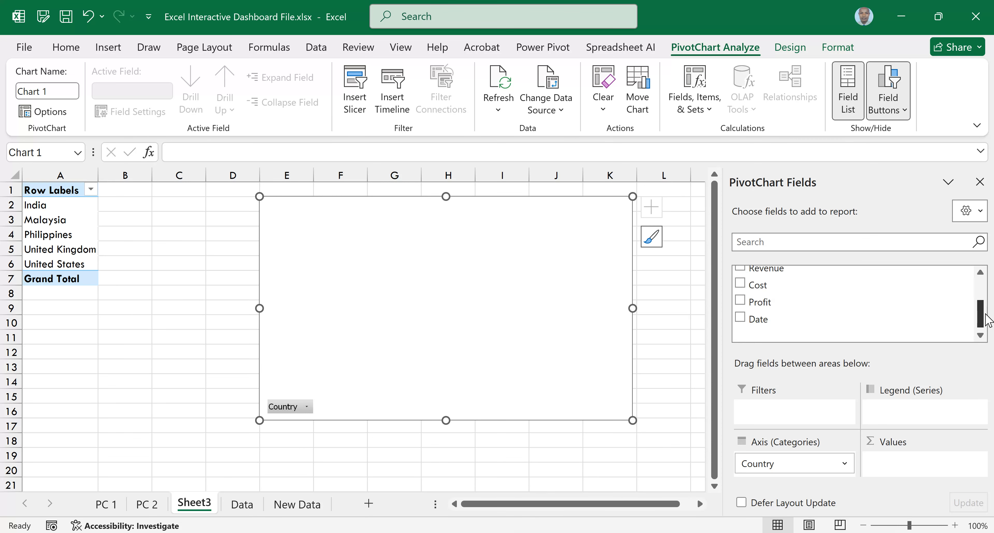
{"action": "left_click_drag", "start_coordinate": [778, 268], "coordinate": [914, 462]}
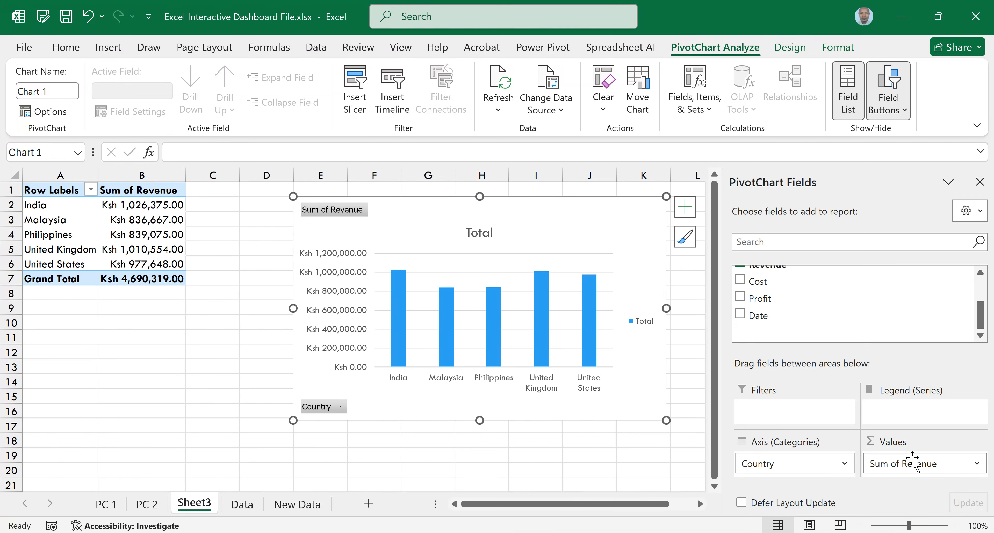
{"action": "left_click_drag", "start_coordinate": [762, 285], "coordinate": [896, 477]}
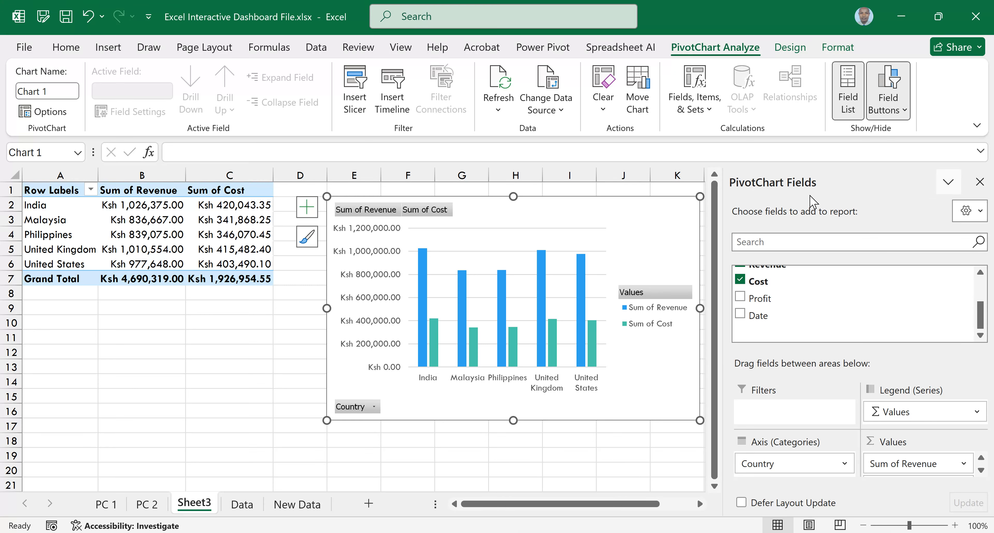
{"action": "left_click", "coordinate": [980, 181]}
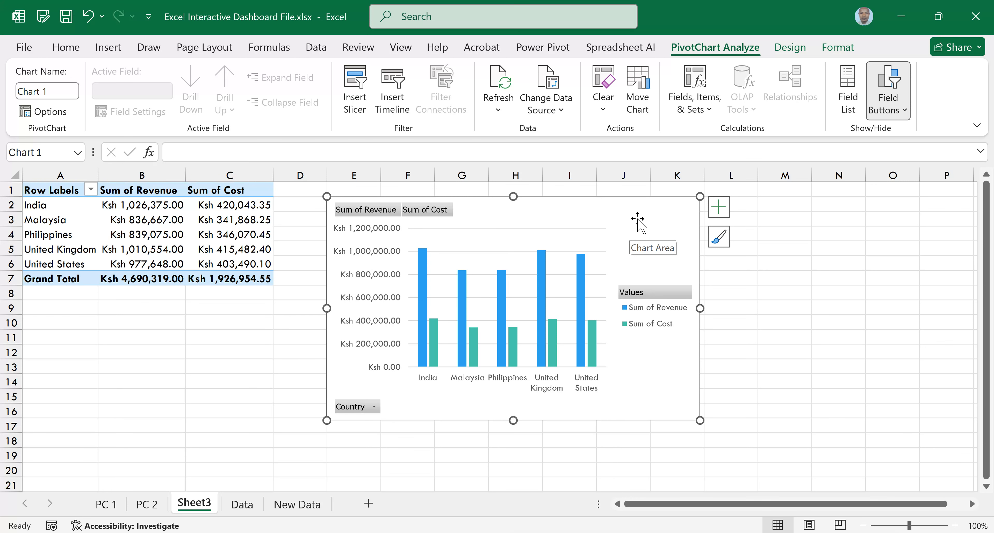
Change the revenue and cost PivotChart to Clustered Bar and enlarge it, mainly in width
{"action": "left_click", "coordinate": [790, 47]}
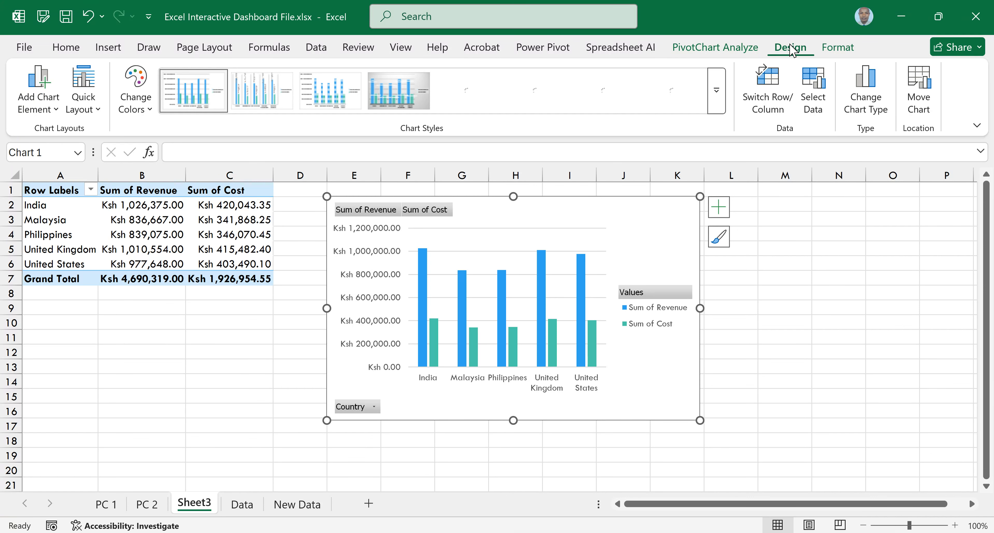
{"action": "left_click", "coordinate": [861, 113]}
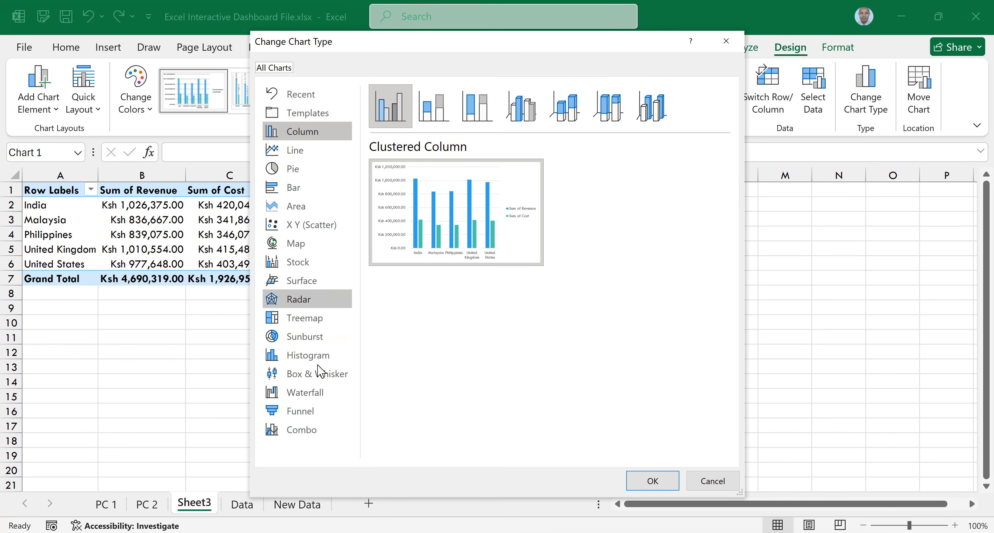
{"action": "left_click", "coordinate": [293, 151]}
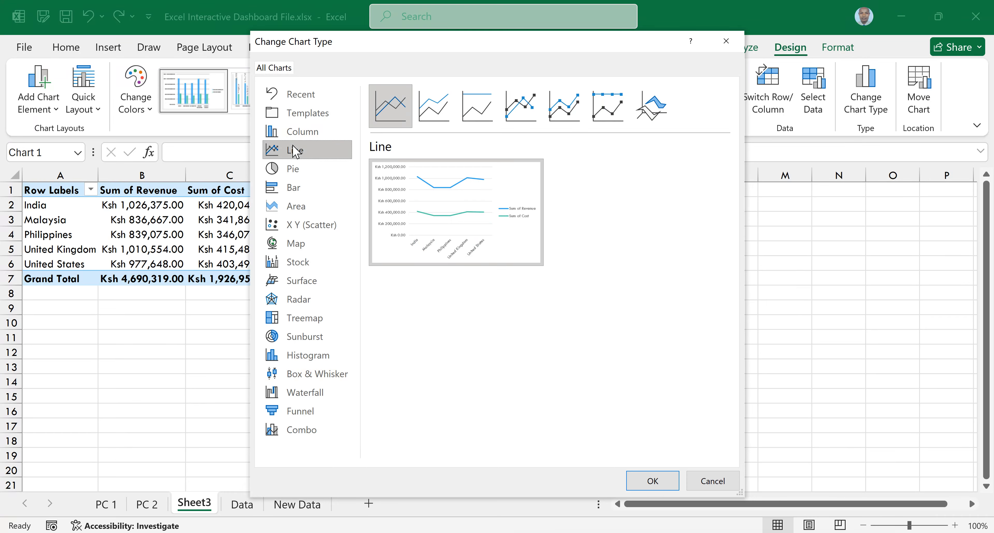
{"action": "left_click", "coordinate": [296, 133]}
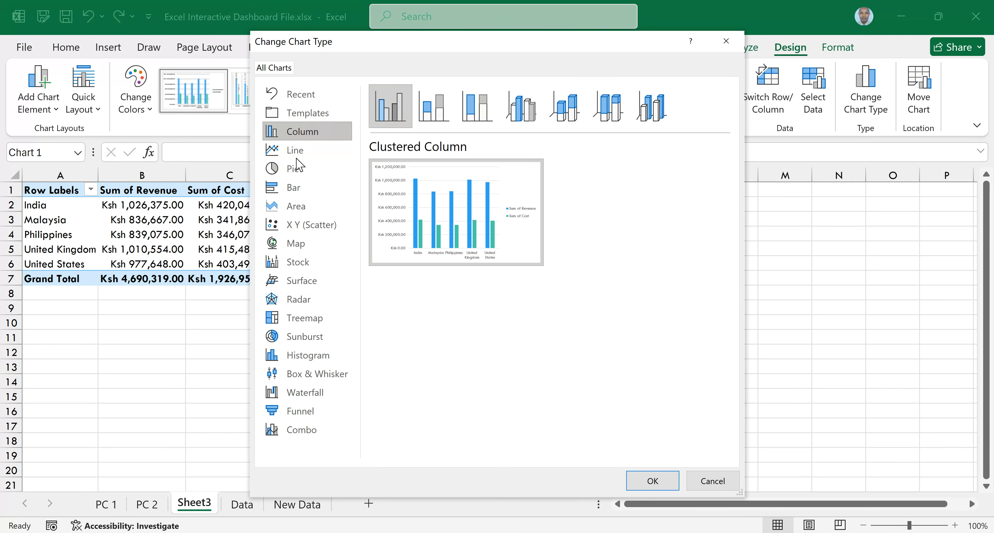
{"action": "left_click", "coordinate": [300, 187]}
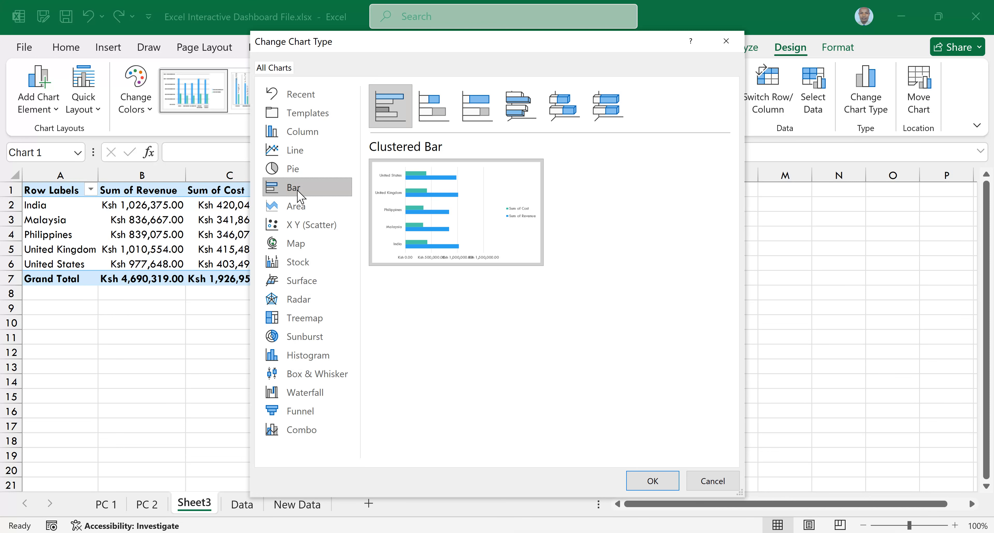
{"action": "left_click", "coordinate": [671, 473]}
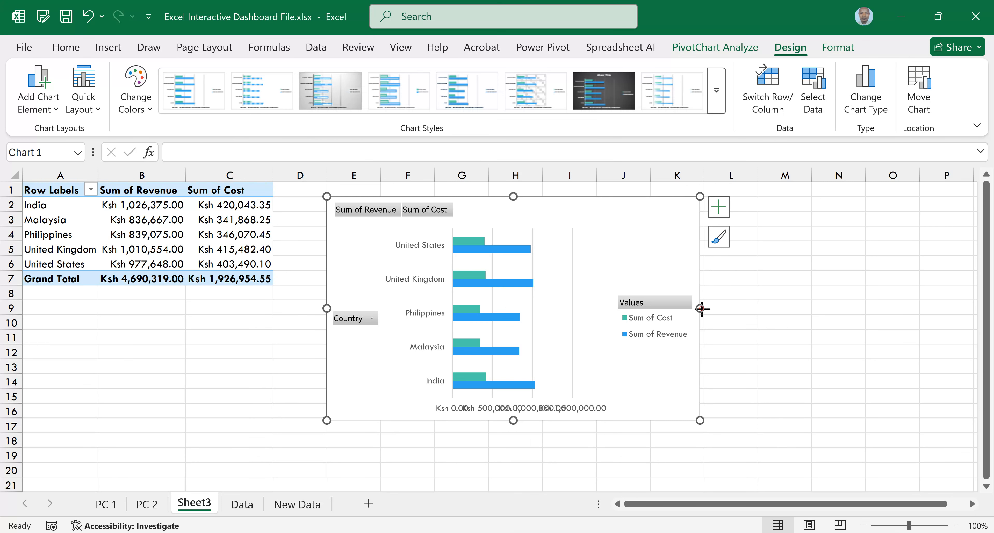
{"action": "left_click_drag", "start_coordinate": [700, 308], "coordinate": [764, 315]}
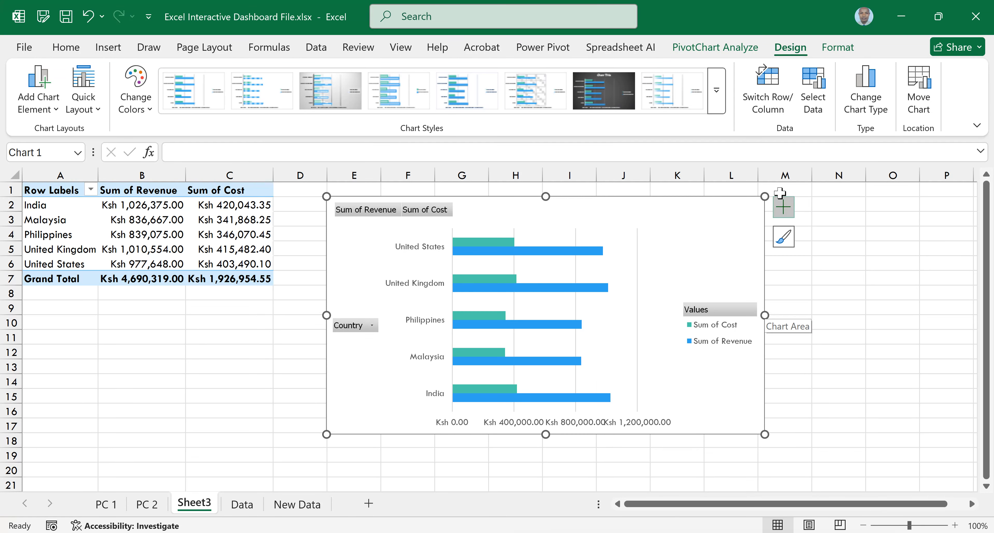
Add axis titles to the bar chart, naming the vertical axis "Country" and the horizontal axis "Amount"
{"action": "left_click", "coordinate": [785, 208]}
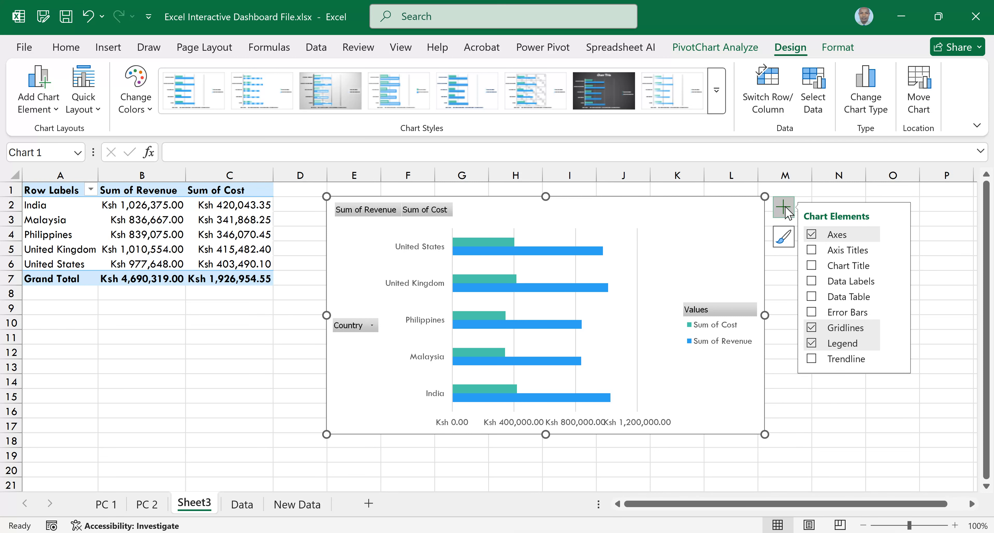
{"action": "left_click", "coordinate": [812, 250]}
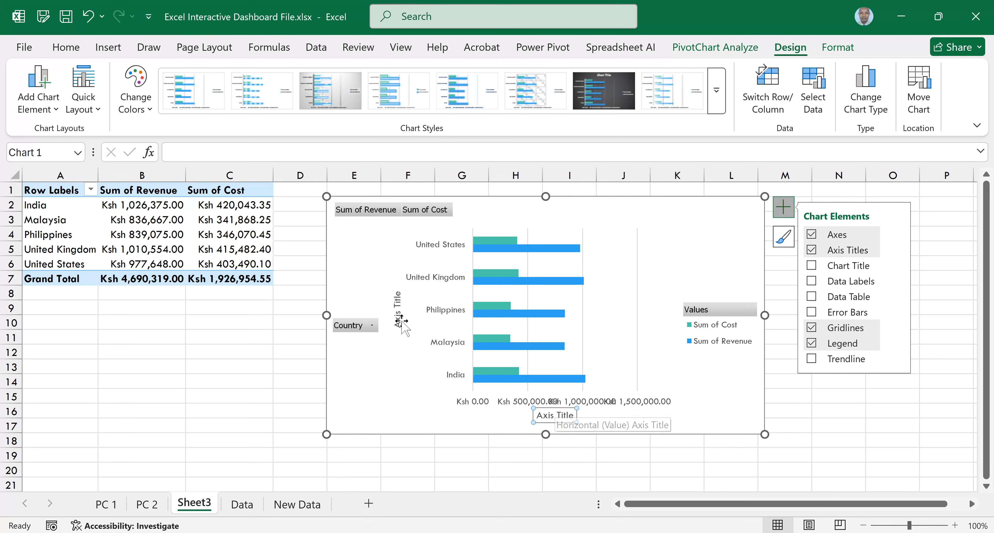
{"action": "left_click", "coordinate": [396, 314]}
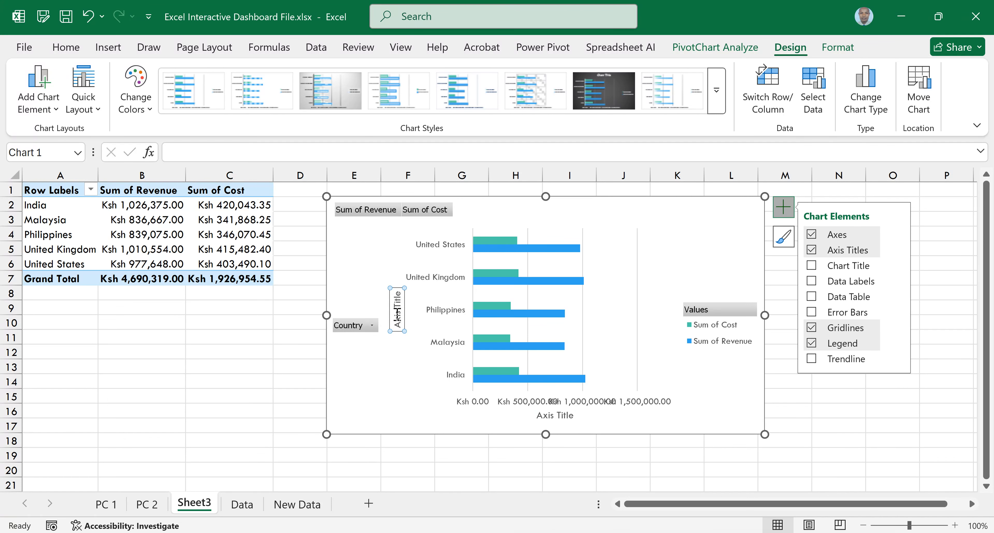
{"action": "type", "text": "Country"}
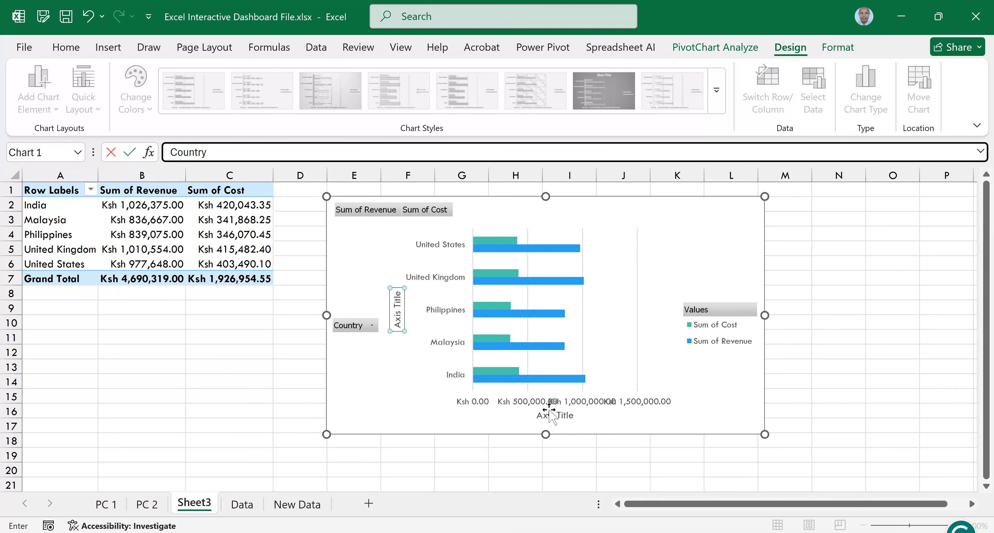
{"action": "left_click", "coordinate": [555, 416]}
{"action": "type", "text": "Am"}
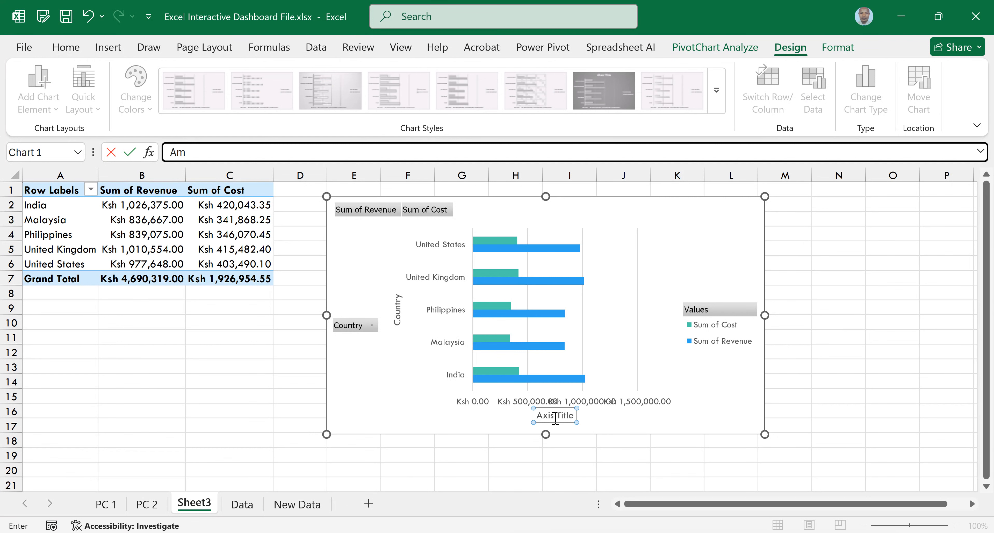
{"action": "type", "text": "ount"}
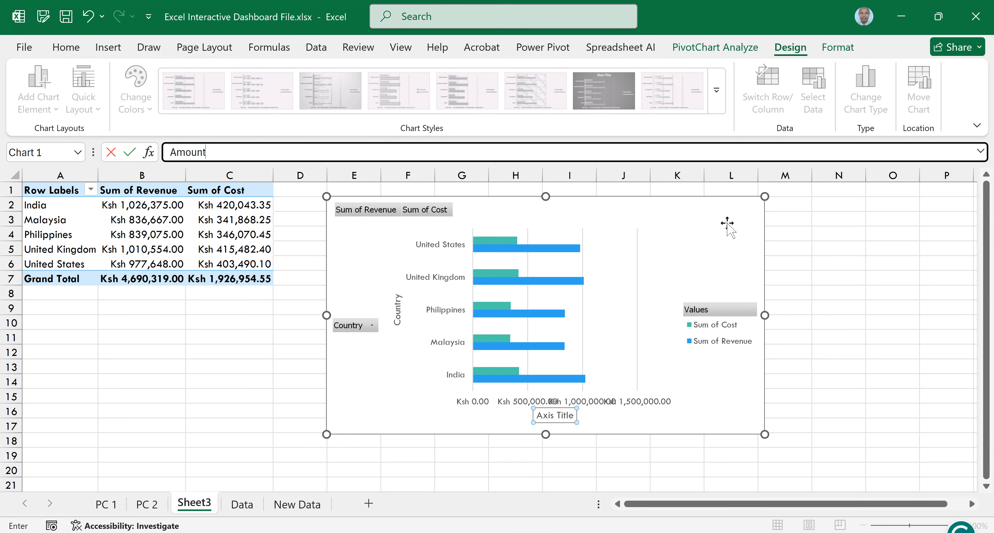
{"action": "left_click", "coordinate": [730, 230]}
Widen the bar chart slightly and place its legend at the Bottom
{"action": "left_click_drag", "start_coordinate": [775, 434], "coordinate": [775, 435]}
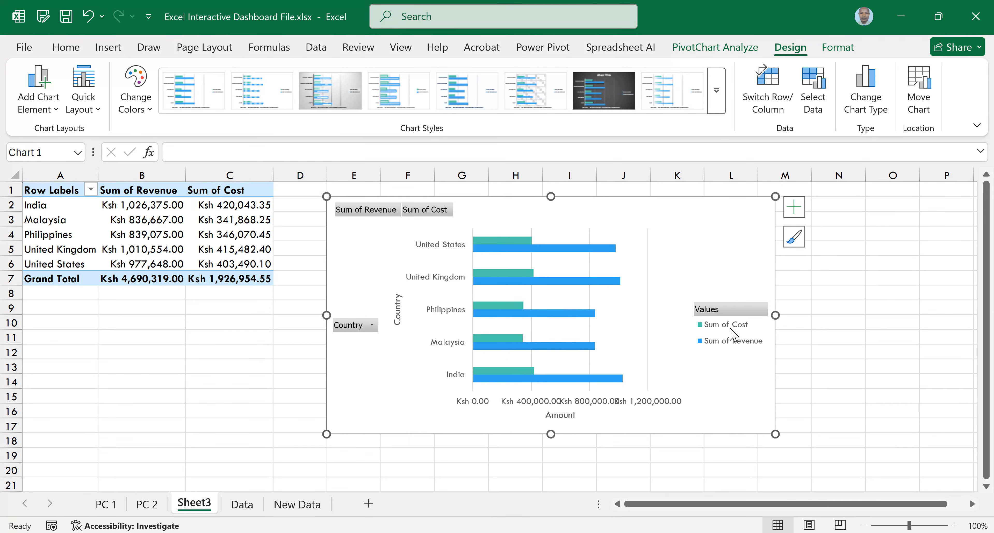
{"action": "left_click", "coordinate": [794, 208]}
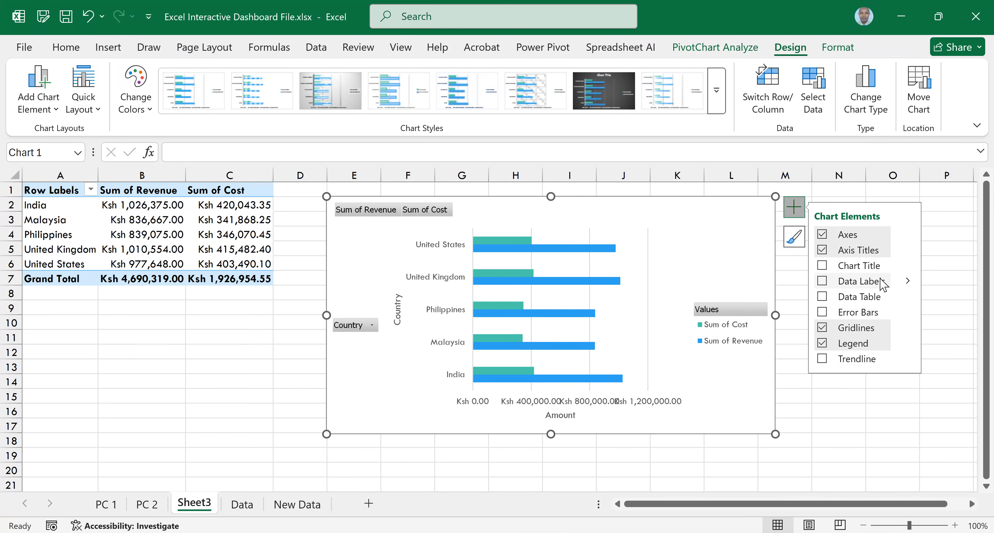
{"action": "left_click", "coordinate": [907, 343]}
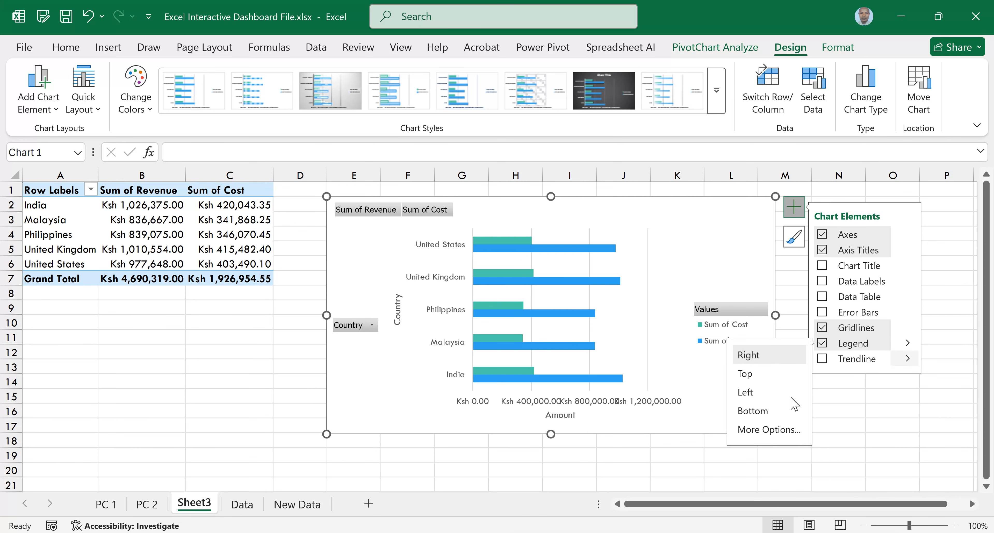
{"action": "left_click", "coordinate": [767, 411]}
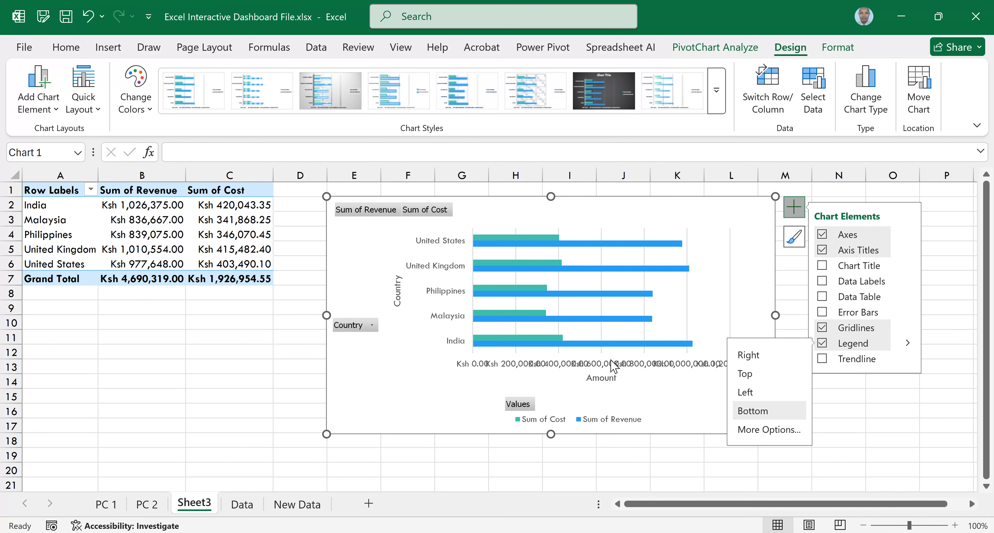
Widen the bar chart on both sides to give the amount axis labels more room
{"action": "left_click", "coordinate": [575, 366]}
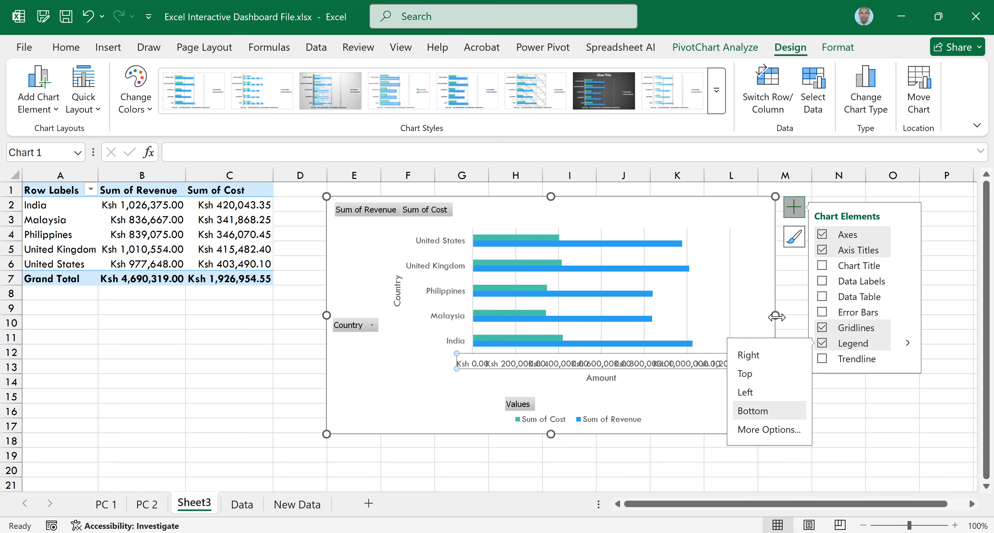
{"action": "left_click_drag", "start_coordinate": [775, 316], "coordinate": [801, 316]}
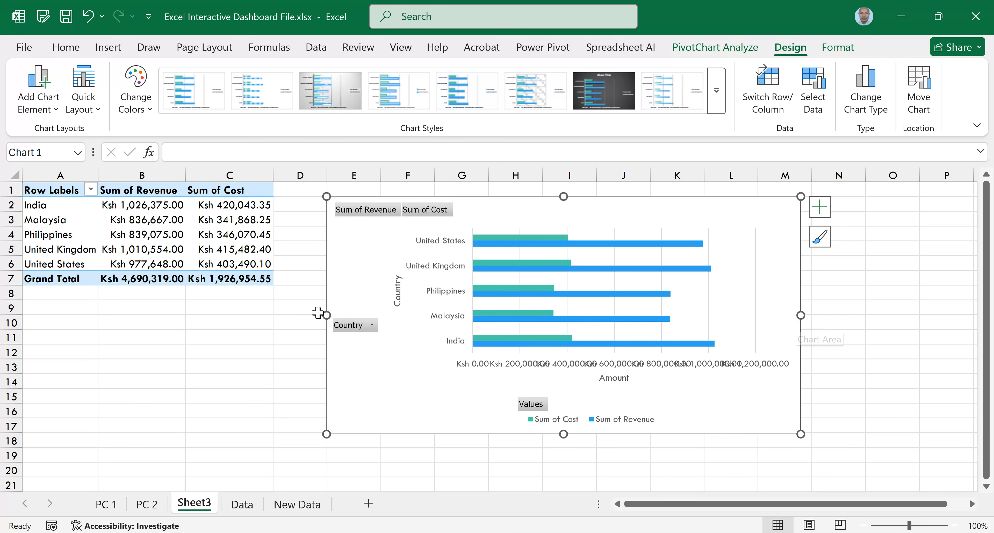
{"action": "left_click_drag", "start_coordinate": [327, 316], "coordinate": [282, 316]}
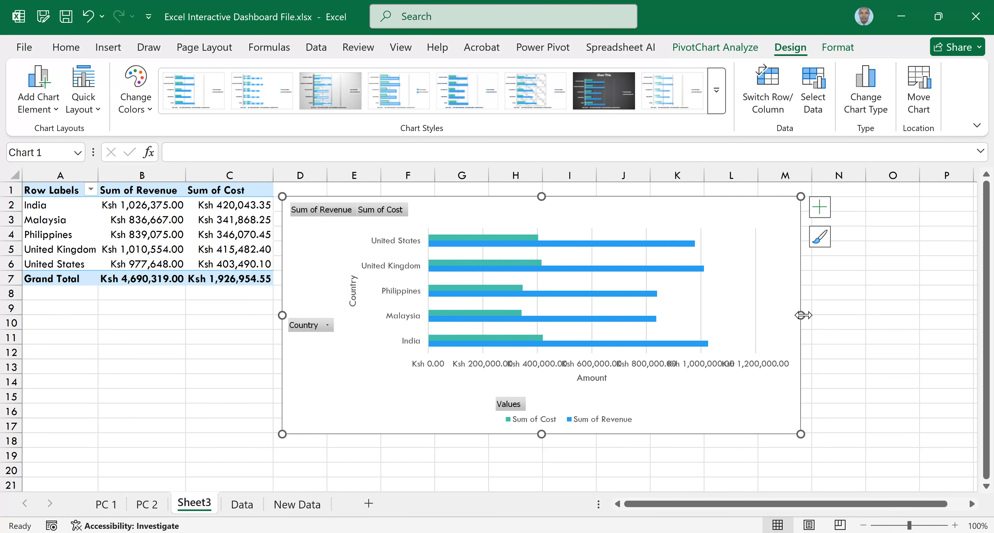
Make the bar chart taller and widen it further to separate the amount axis labels
{"action": "left_click_drag", "start_coordinate": [541, 435], "coordinate": [543, 418]}
{"action": "left_click", "coordinate": [441, 379]}
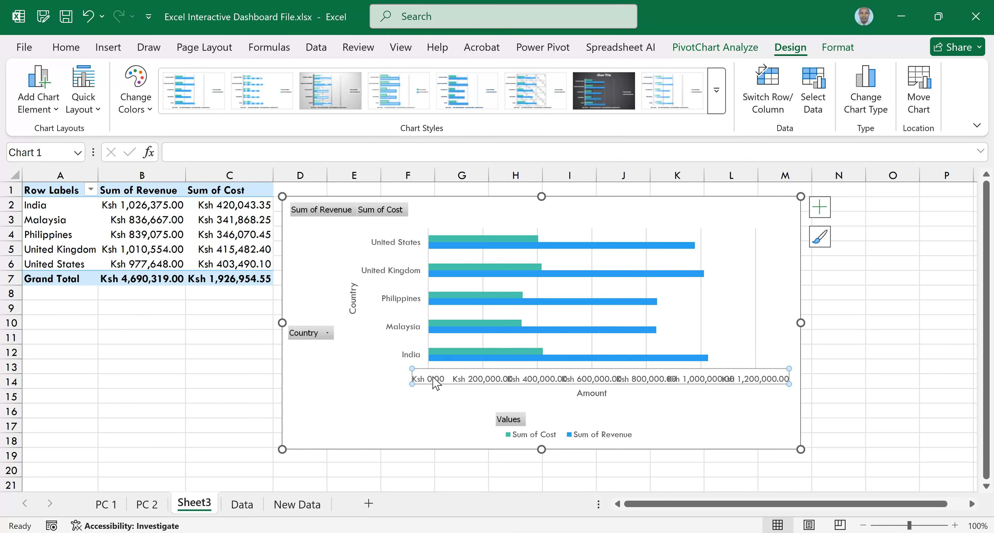
{"action": "left_click_drag", "start_coordinate": [800, 323], "coordinate": [861, 320]}
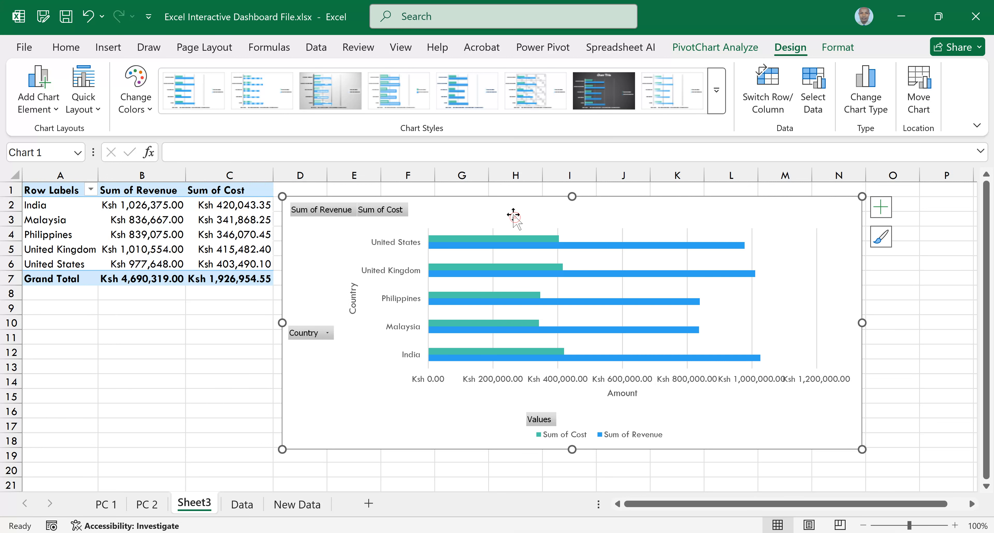
Recolour the bar chart with the colorful palette that gives purple revenue bars and orange cost bars
{"action": "left_click", "coordinate": [508, 296]}
{"action": "left_click", "coordinate": [513, 209]}
{"action": "left_click", "coordinate": [766, 229]}
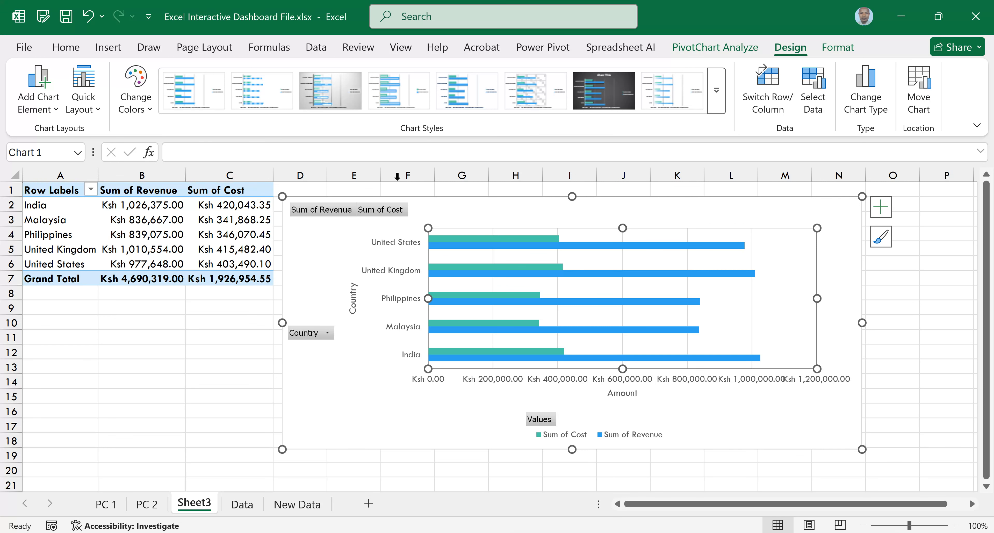
{"action": "left_click", "coordinate": [150, 108]}
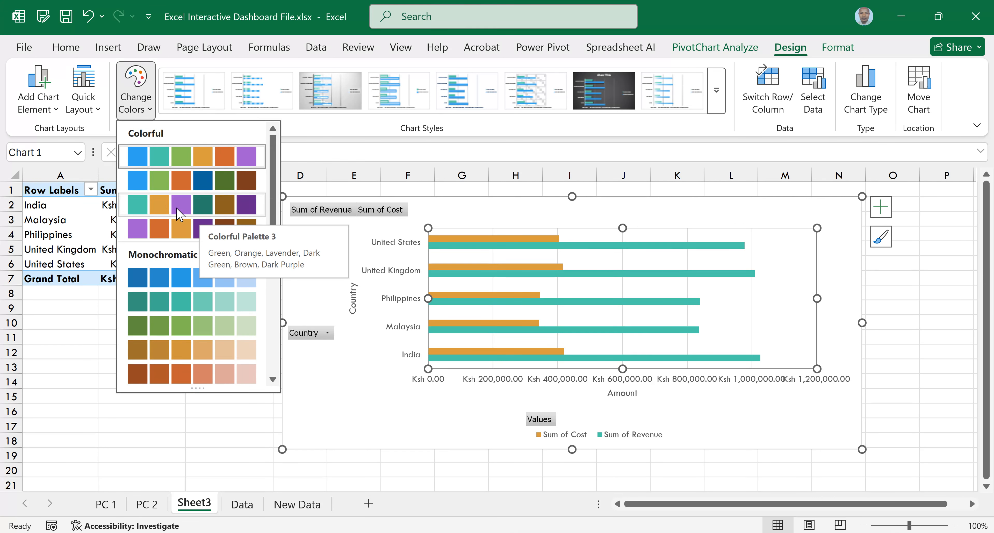
{"action": "left_click", "coordinate": [976, 345]}
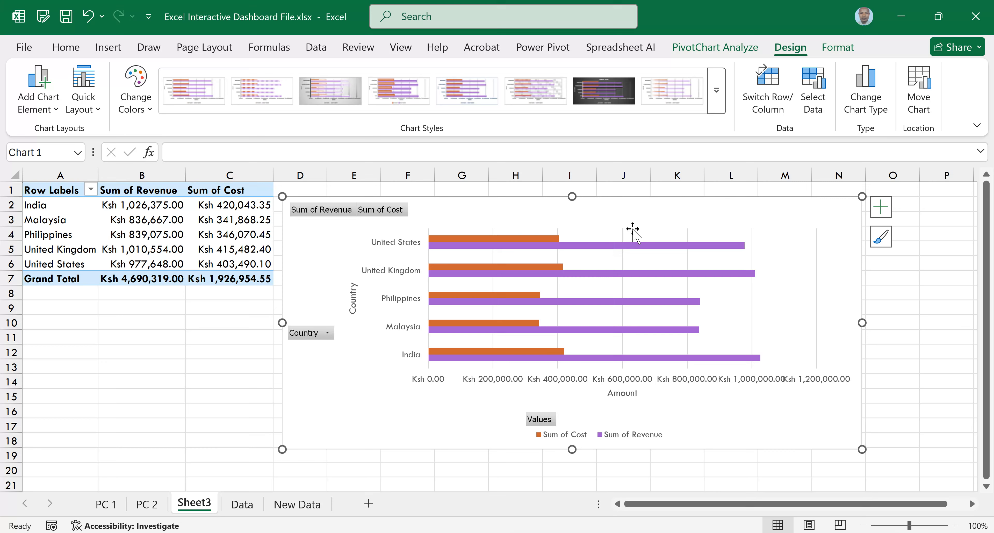
{"action": "left_click_drag", "start_coordinate": [634, 218], "coordinate": [633, 218]}
Reduce the revenue and cost values of the individual countries in B2:C6 to one decimal place
{"action": "left_click", "coordinate": [60, 193]}
{"action": "left_click_drag", "start_coordinate": [57, 191], "coordinate": [254, 279]}
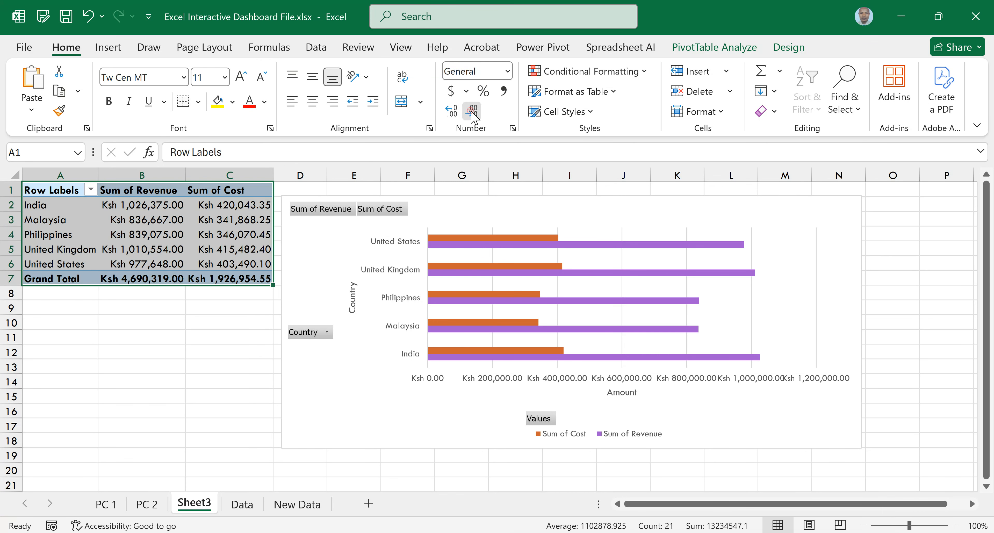
{"action": "left_click", "coordinate": [140, 206]}
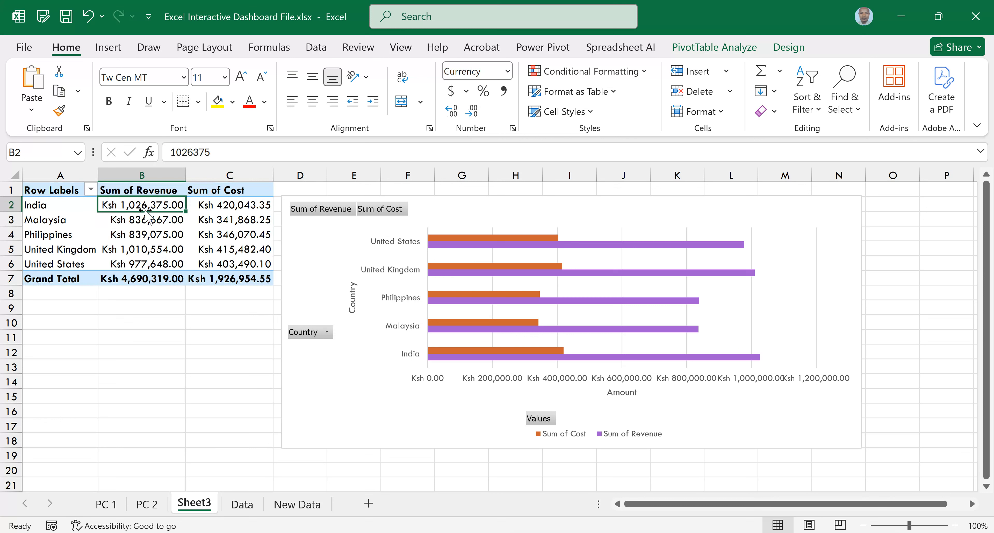
{"action": "left_click_drag", "start_coordinate": [140, 205], "coordinate": [242, 263]}
{"action": "left_click", "coordinate": [454, 111]}
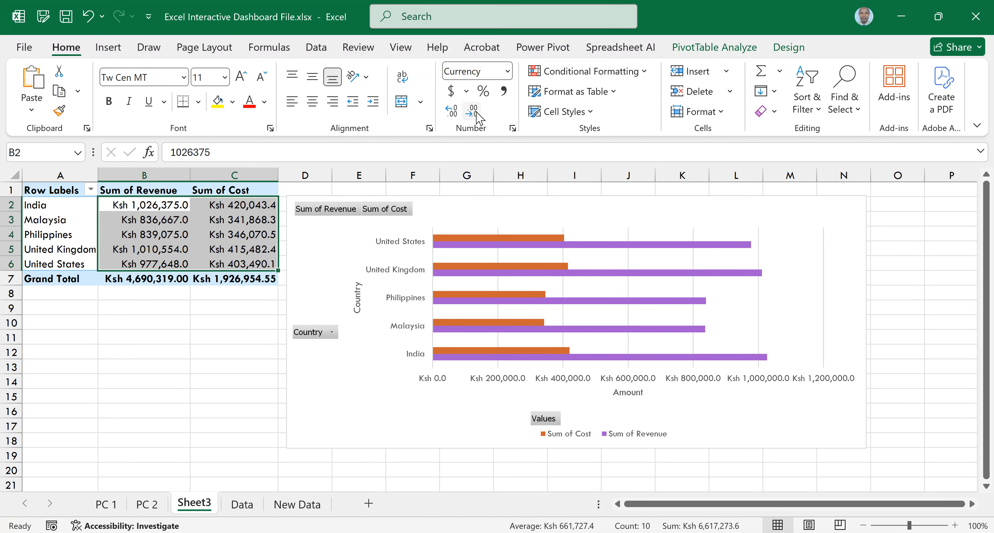
Remove the decimals from the Grand Total revenue and cost values in row 7
{"action": "left_click", "coordinate": [141, 278]}
{"action": "left_click", "coordinate": [235, 279], "text": "shift"}
{"action": "left_click", "coordinate": [473, 112]}
{"action": "left_click", "coordinate": [474, 112]}
{"action": "left_click", "coordinate": [608, 219]}
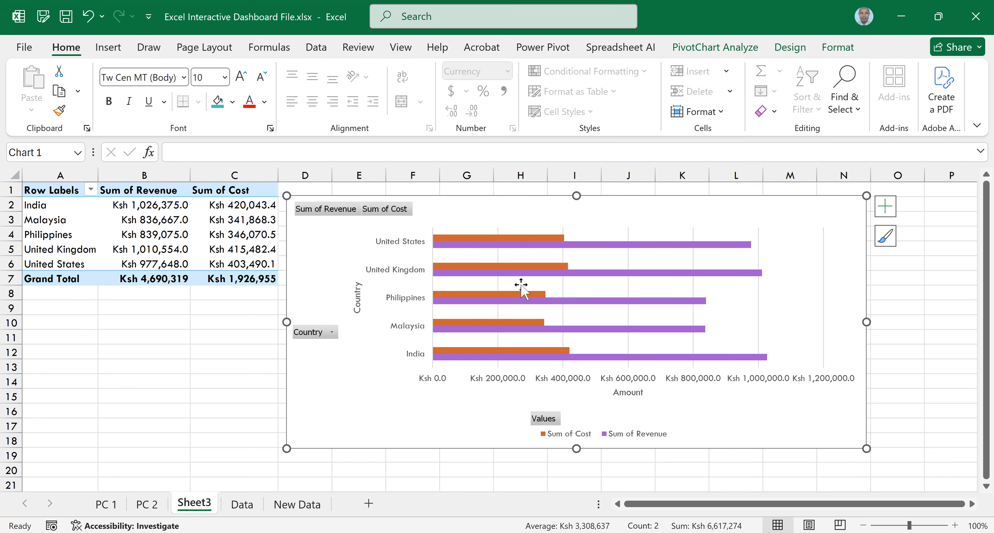
Show the country revenue and cost values in B2:C6 without decimals and narrow the bar chart slightly
{"action": "left_click", "coordinate": [143, 205]}
{"action": "left_click_drag", "start_coordinate": [247, 234], "coordinate": [255, 262]}
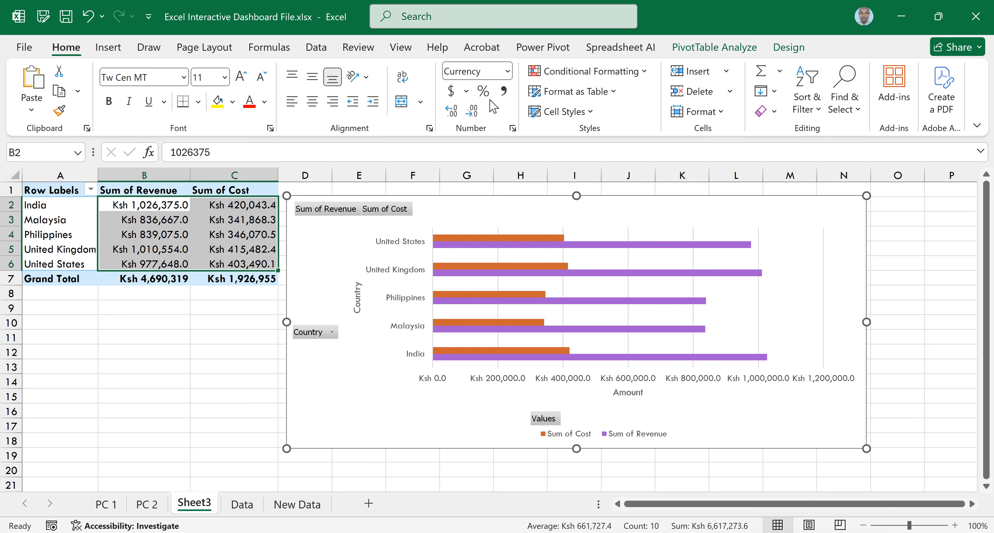
{"action": "left_click", "coordinate": [476, 110]}
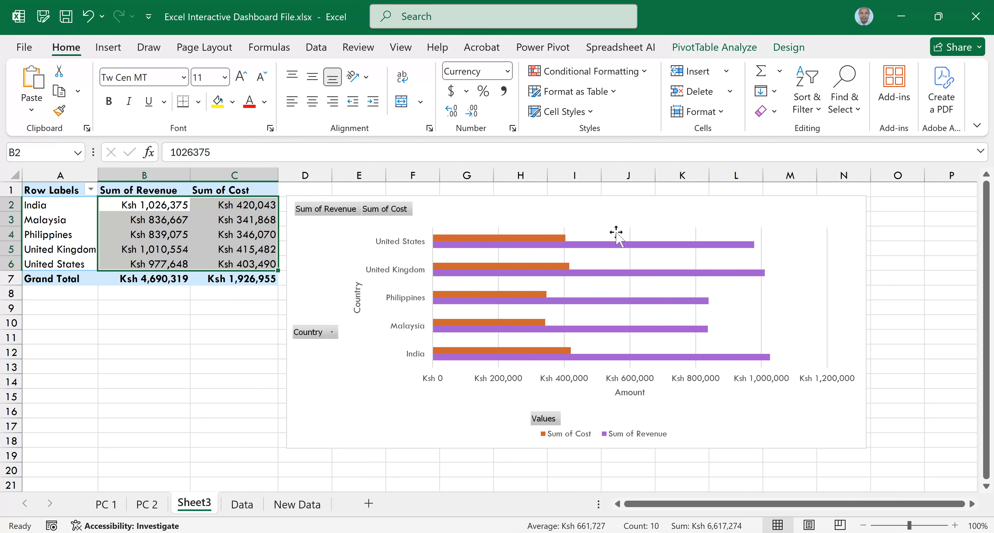
{"action": "left_click", "coordinate": [622, 223]}
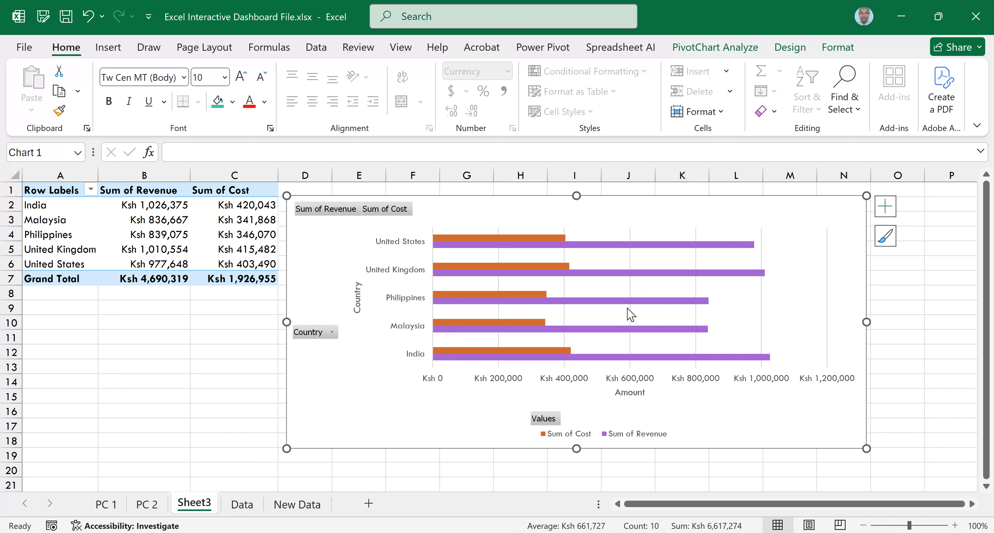
{"action": "left_click_drag", "start_coordinate": [860, 321], "coordinate": [816, 321]}
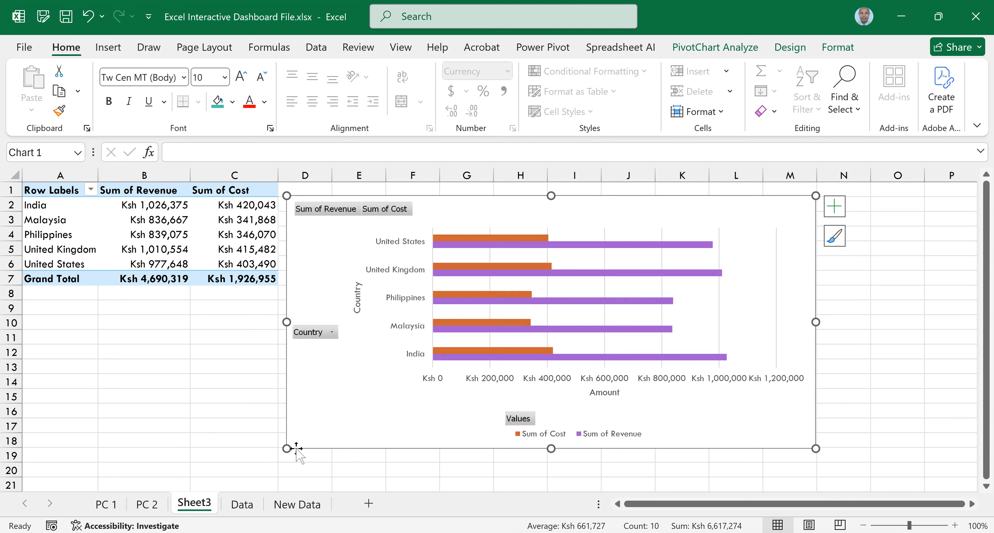
Rename the sheet holding the revenue and cost bar chart as "PC 3"
{"action": "right_click", "coordinate": [195, 502]}
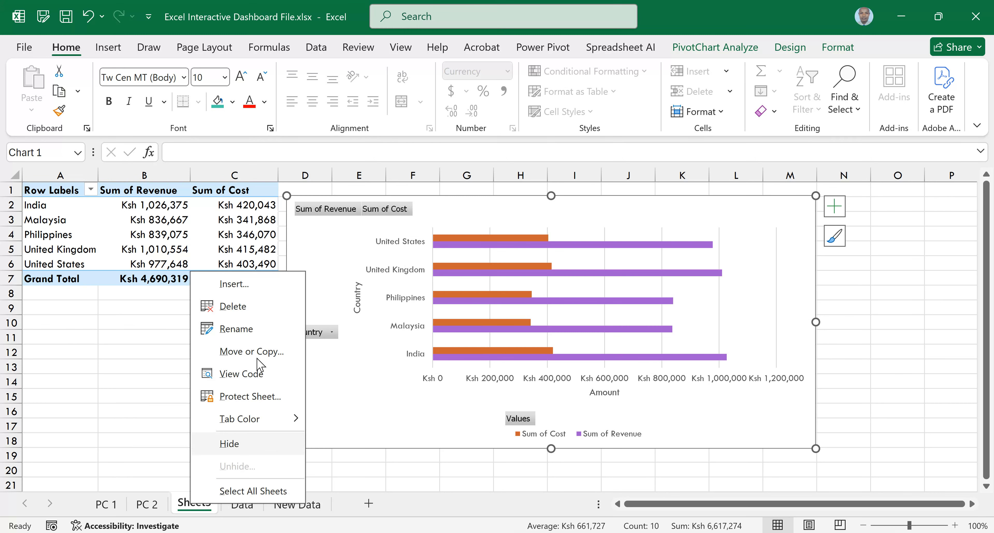
{"action": "left_click", "coordinate": [229, 325]}
{"action": "type", "text": "PC 3"}
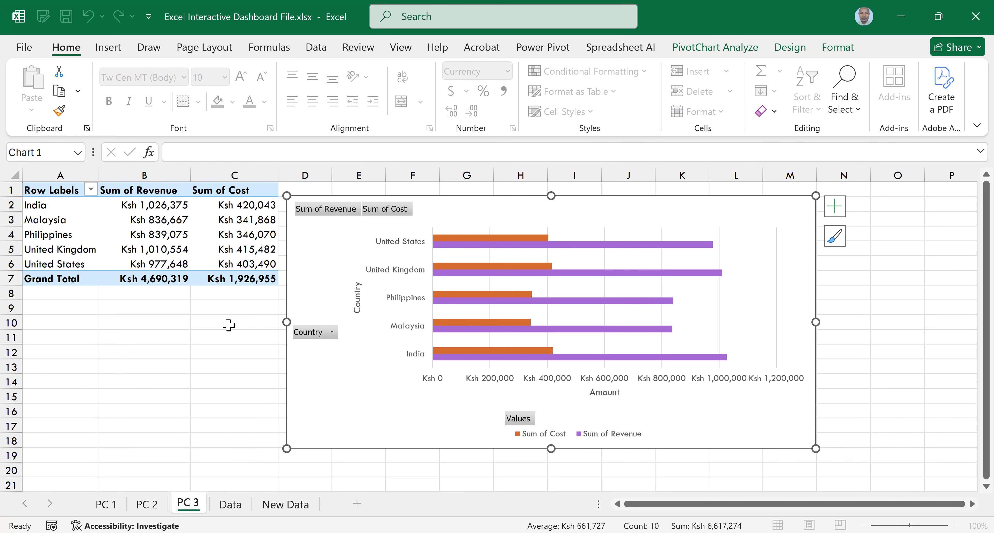
{"action": "key", "text": "Return"}
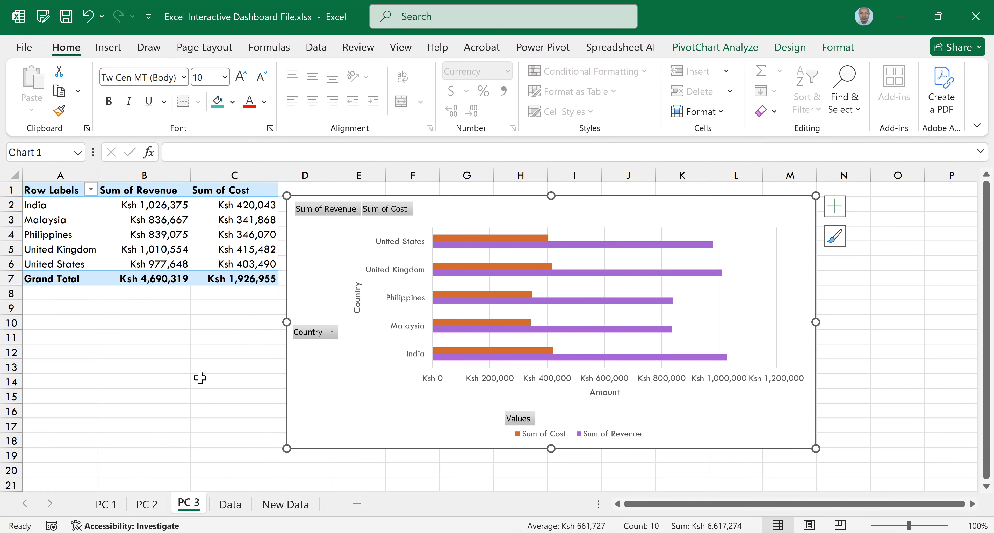
{"action": "left_click", "coordinate": [104, 506]}
{"action": "left_click", "coordinate": [147, 504]}
{"action": "left_click", "coordinate": [194, 503]}
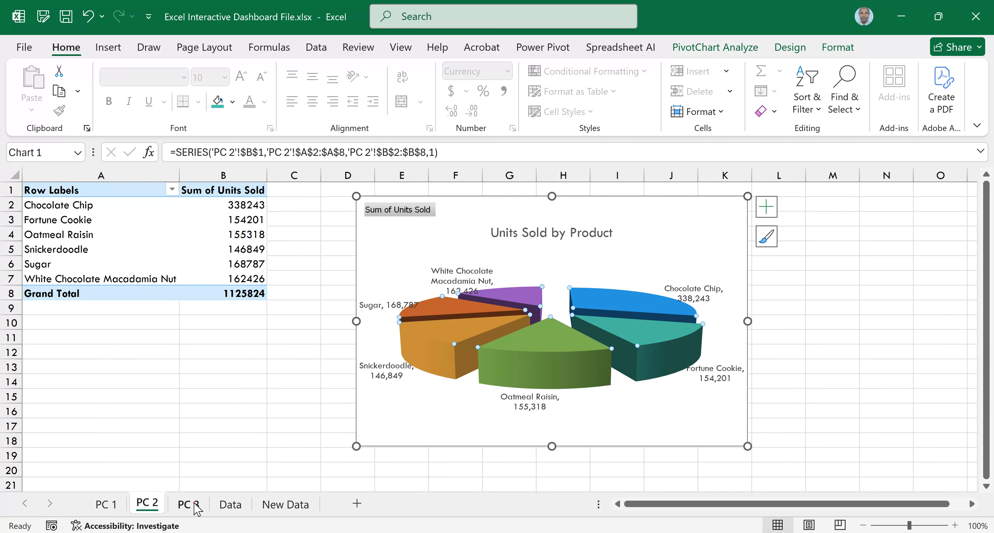
Insert a PivotChart based on Table3 from the Data sheet, placing it in a new worksheet
{"action": "left_click", "coordinate": [237, 504]}
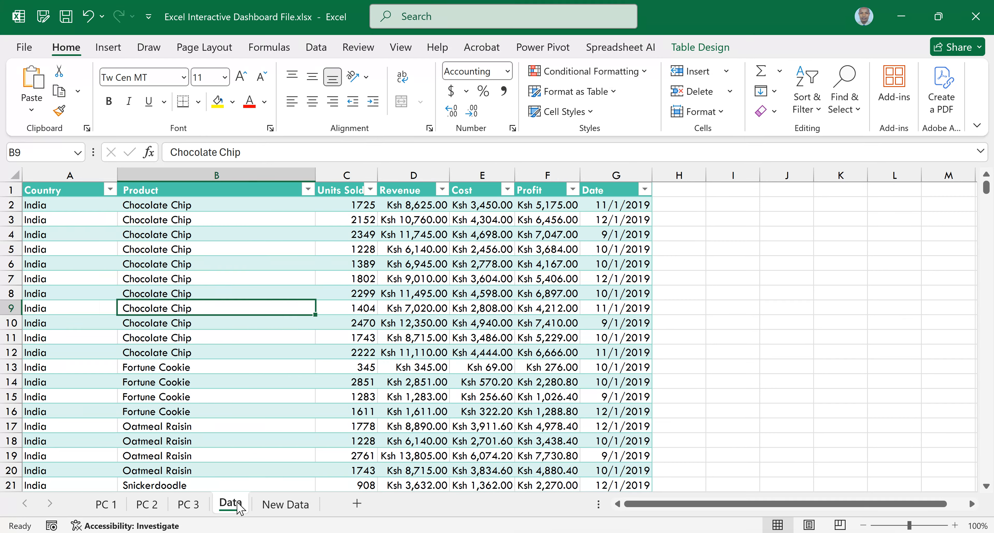
{"action": "left_click", "coordinate": [110, 50]}
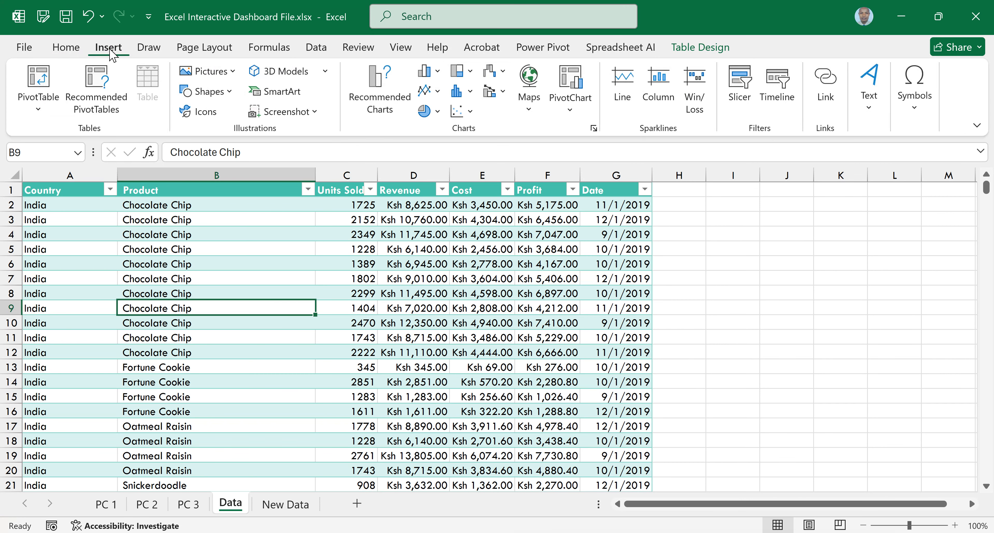
{"action": "left_click", "coordinate": [572, 105]}
{"action": "left_click", "coordinate": [585, 134]}
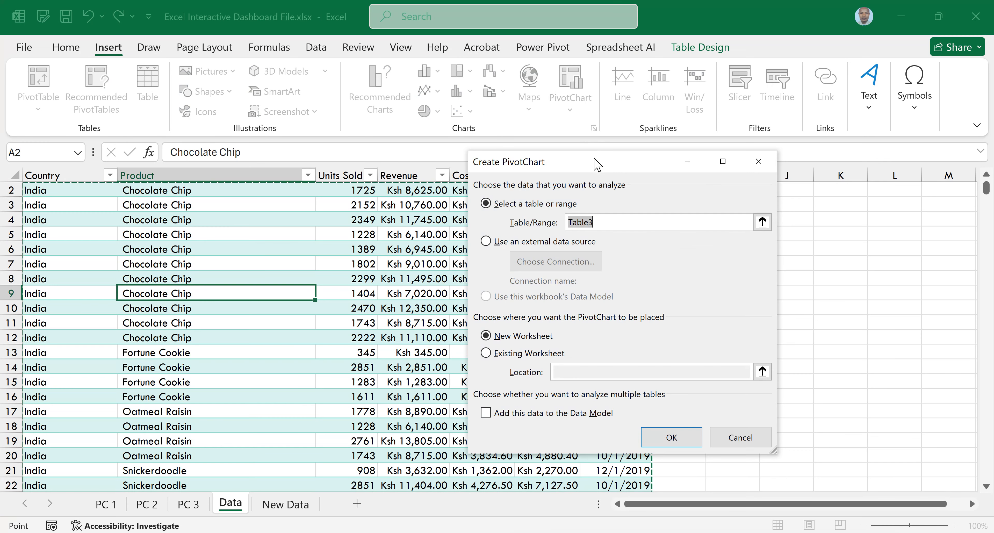
{"action": "left_click_drag", "start_coordinate": [596, 164], "coordinate": [691, 177]}
{"action": "left_click", "coordinate": [760, 450]}
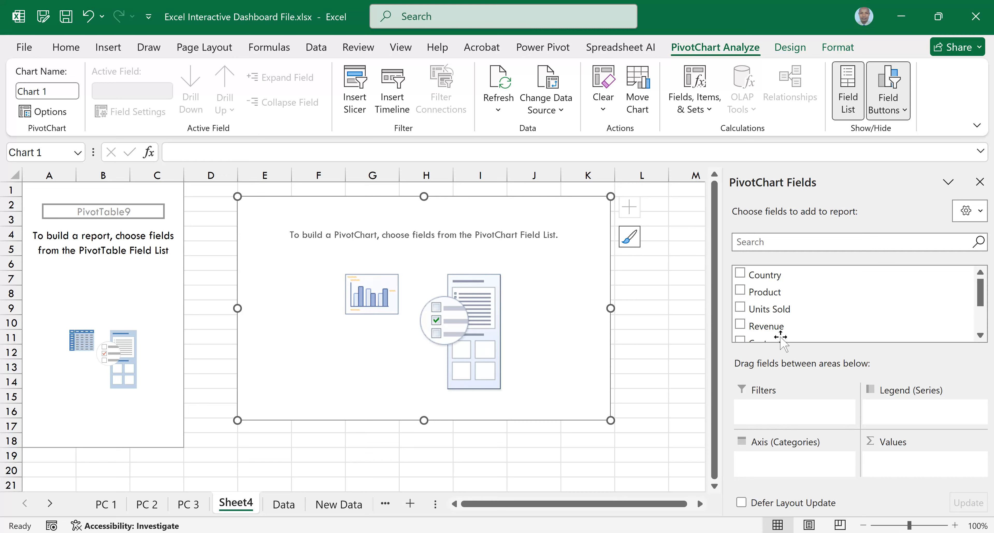
Put Product on the new PivotChart's category axis and add Revenue and Cost as values
{"action": "left_click_drag", "start_coordinate": [763, 294], "coordinate": [769, 463]}
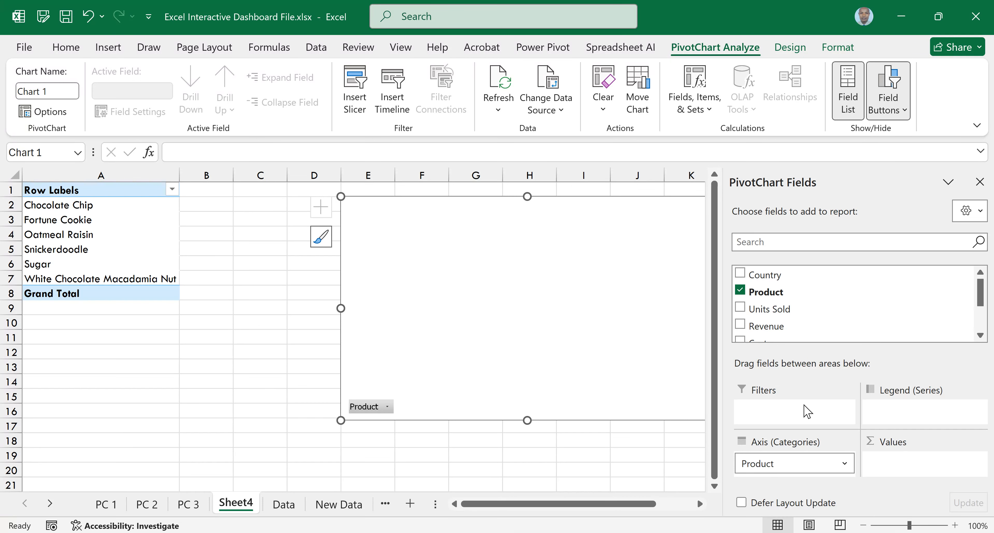
{"action": "left_click", "coordinate": [773, 326]}
{"action": "left_click_drag", "start_coordinate": [773, 325], "coordinate": [968, 319]}
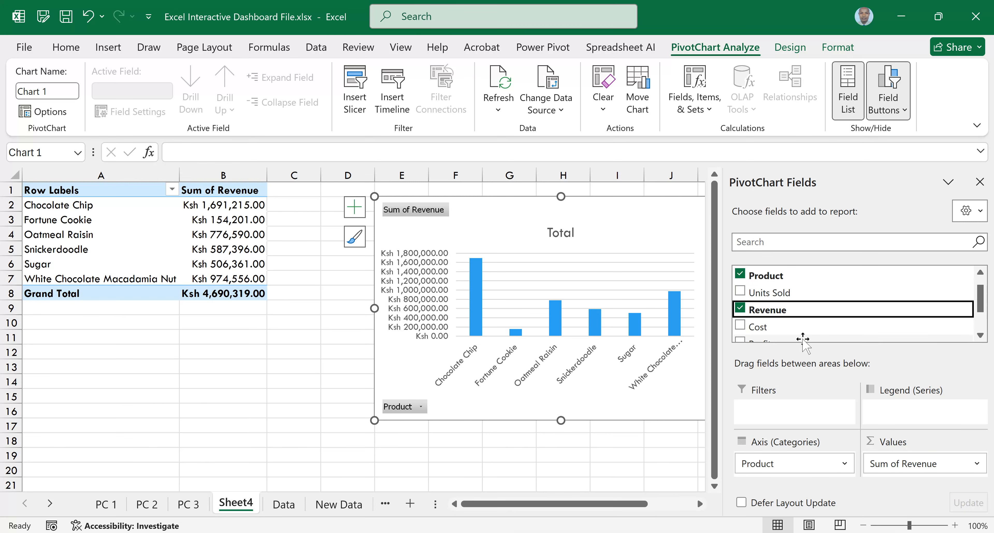
{"action": "left_click_drag", "start_coordinate": [776, 328], "coordinate": [898, 478]}
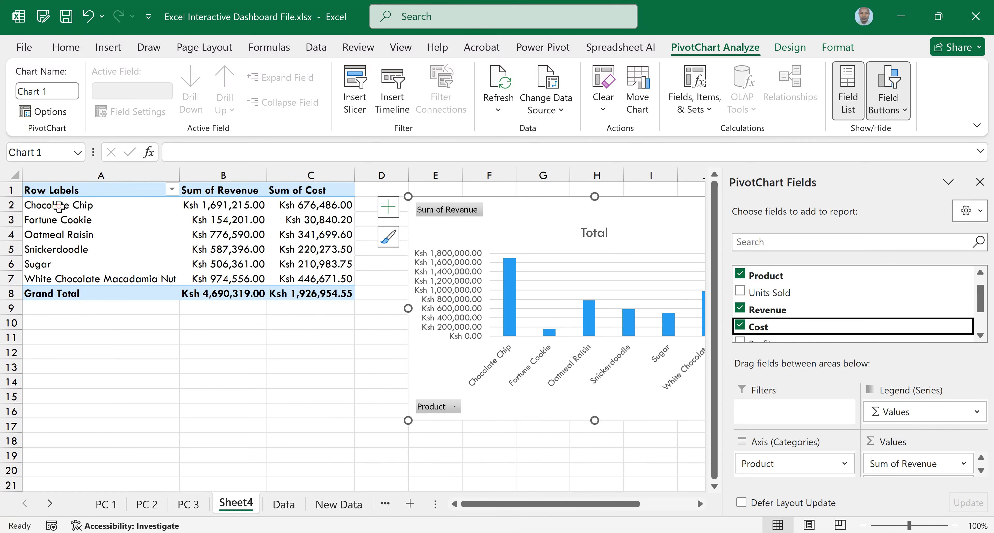
Format the product revenue and cost values in B2:C8, including the totals, as currency without decimals
{"action": "left_click_drag", "start_coordinate": [59, 207], "coordinate": [323, 295]}
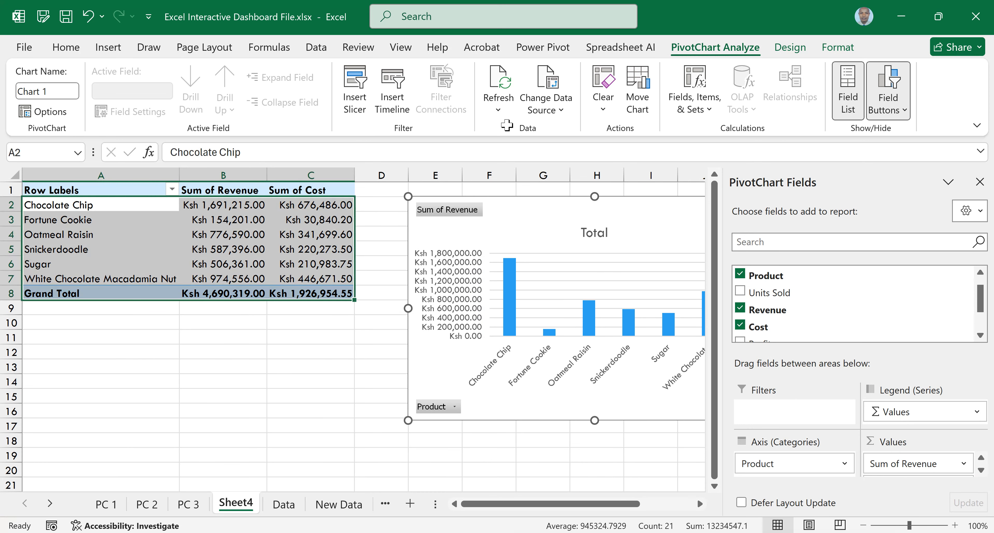
{"action": "left_click", "coordinate": [66, 47]}
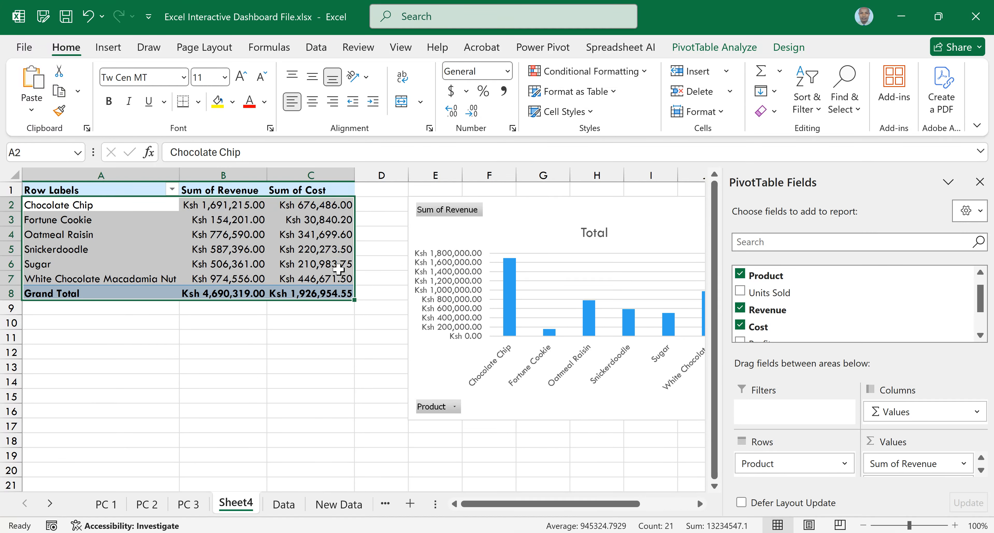
{"action": "left_click_drag", "start_coordinate": [64, 208], "coordinate": [192, 208]}
{"action": "left_click", "coordinate": [192, 207]}
{"action": "left_click", "coordinate": [319, 299], "text": "shift"}
{"action": "left_click", "coordinate": [472, 111]}
{"action": "left_click", "coordinate": [472, 111]}
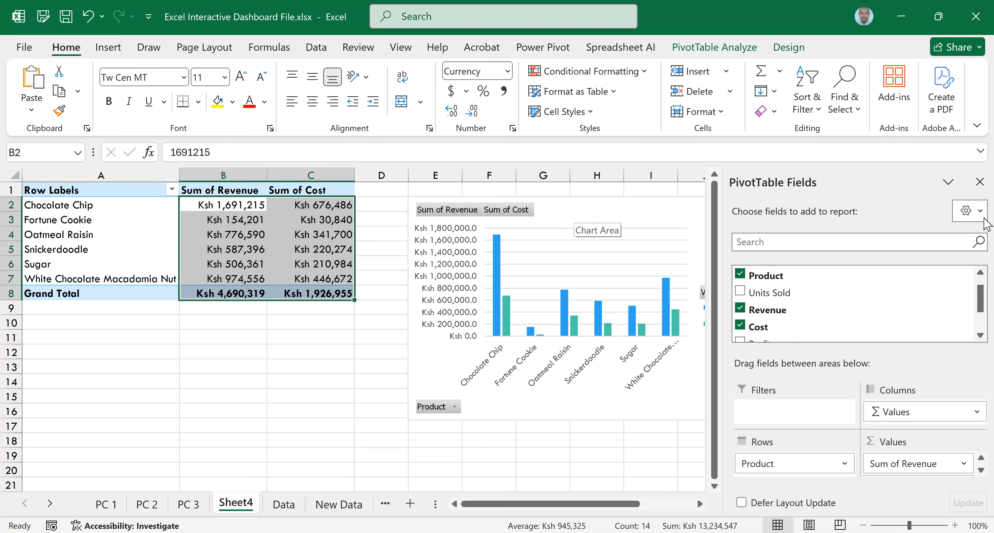
Close the field list and open the chart type settings for the product PivotChart
{"action": "left_click", "coordinate": [980, 182]}
{"action": "left_click", "coordinate": [632, 211]}
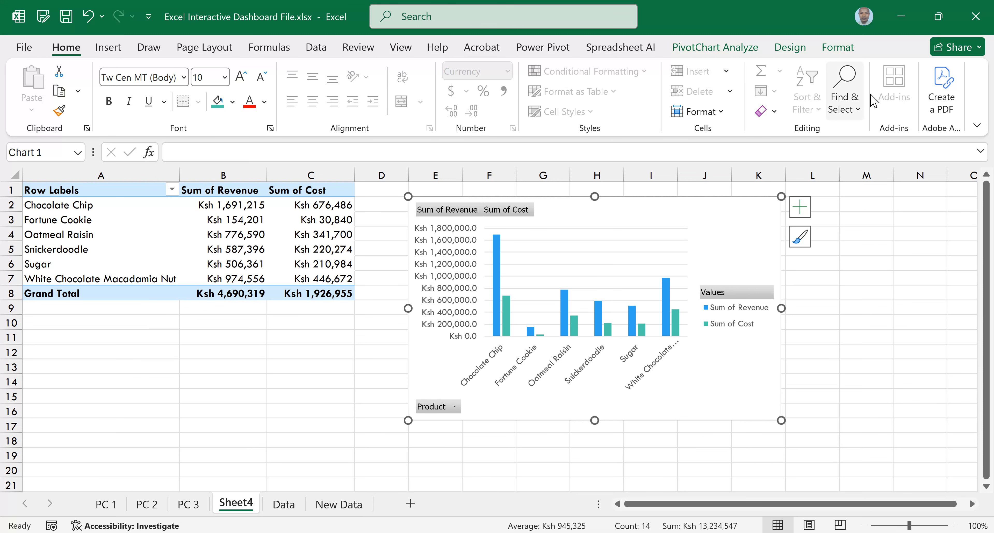
{"action": "left_click", "coordinate": [790, 47]}
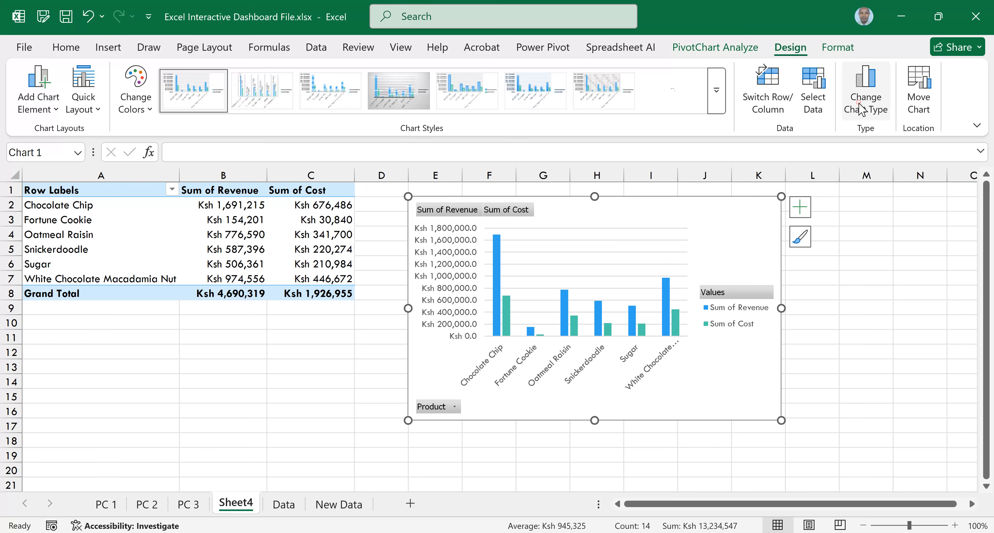
{"action": "left_click", "coordinate": [860, 109]}
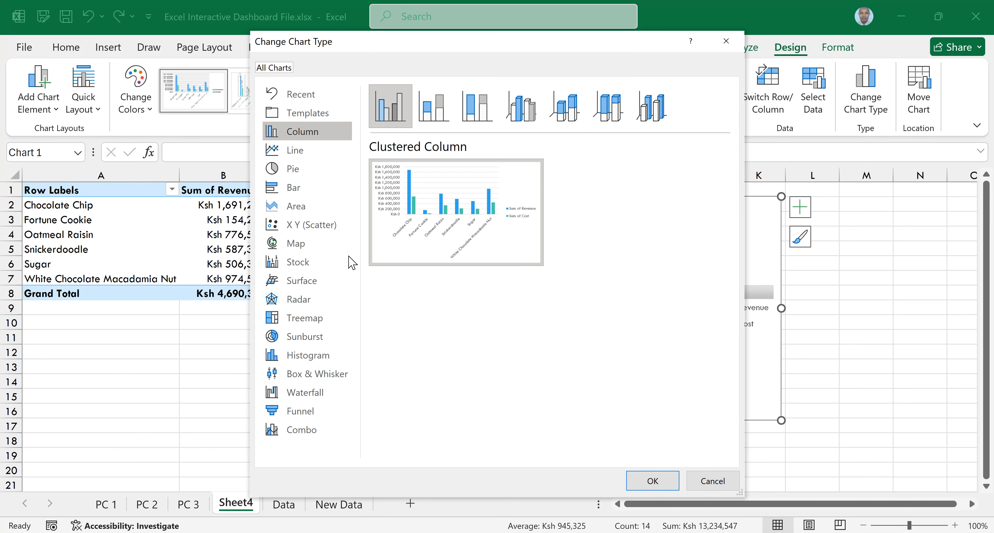
Preview alternative chart types for the product PivotChart, including Waterfall, Funnel, Combo, Map, Scatter and Area
{"action": "left_click", "coordinate": [305, 373]}
{"action": "left_click", "coordinate": [304, 393]}
{"action": "left_click", "coordinate": [304, 412]}
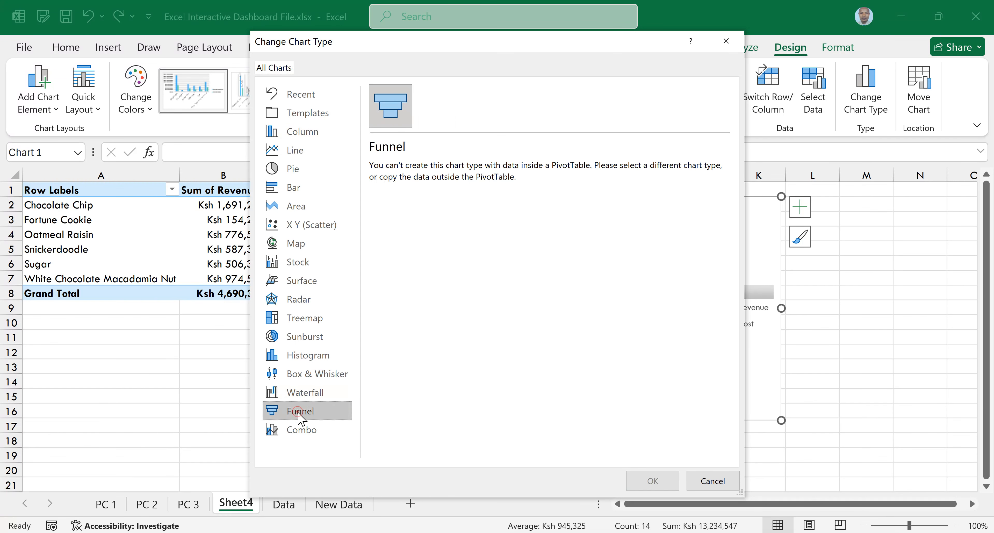
{"action": "left_click", "coordinate": [307, 430]}
{"action": "left_click", "coordinate": [308, 247]}
{"action": "left_click", "coordinate": [304, 228]}
{"action": "left_click", "coordinate": [296, 208]}
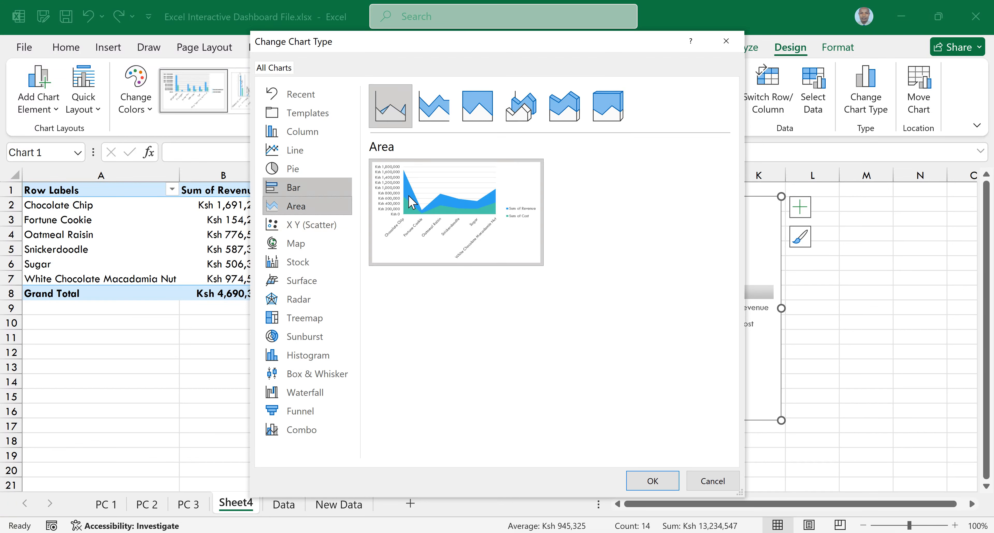
{"action": "mouse_move", "coordinate": [432, 223]}
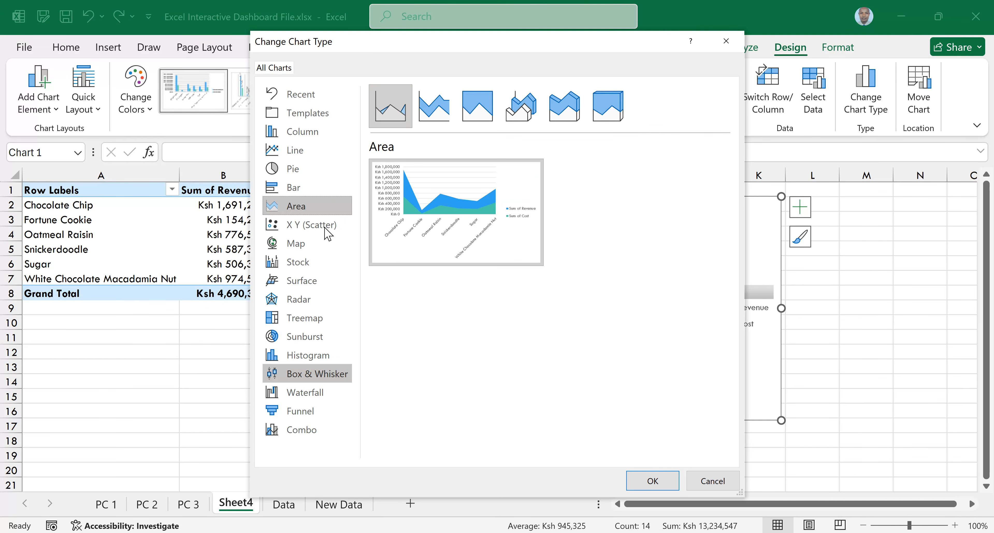
Change the product PivotChart to a Stacked Line with Markers chart
{"action": "left_click", "coordinate": [300, 154]}
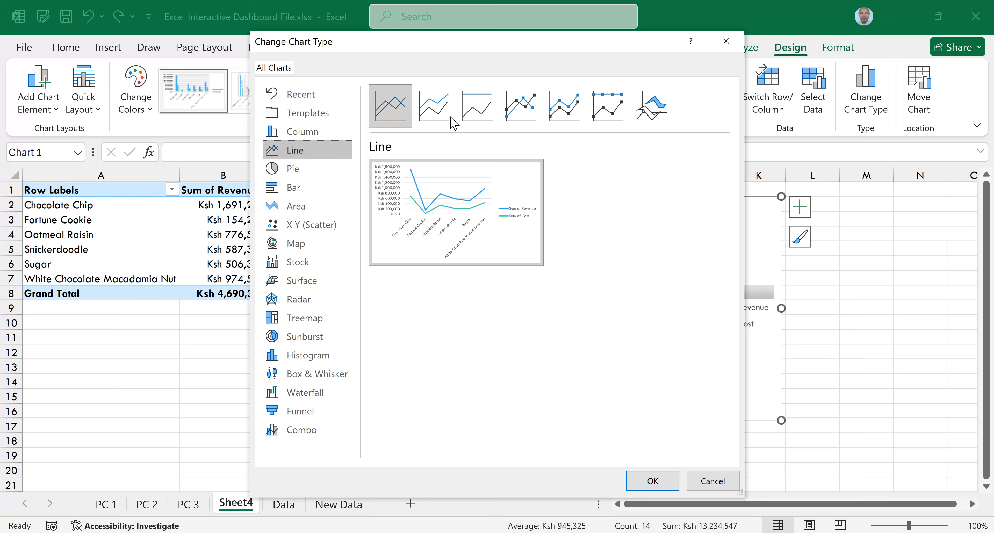
{"action": "left_click", "coordinate": [564, 109]}
{"action": "left_click", "coordinate": [527, 109]}
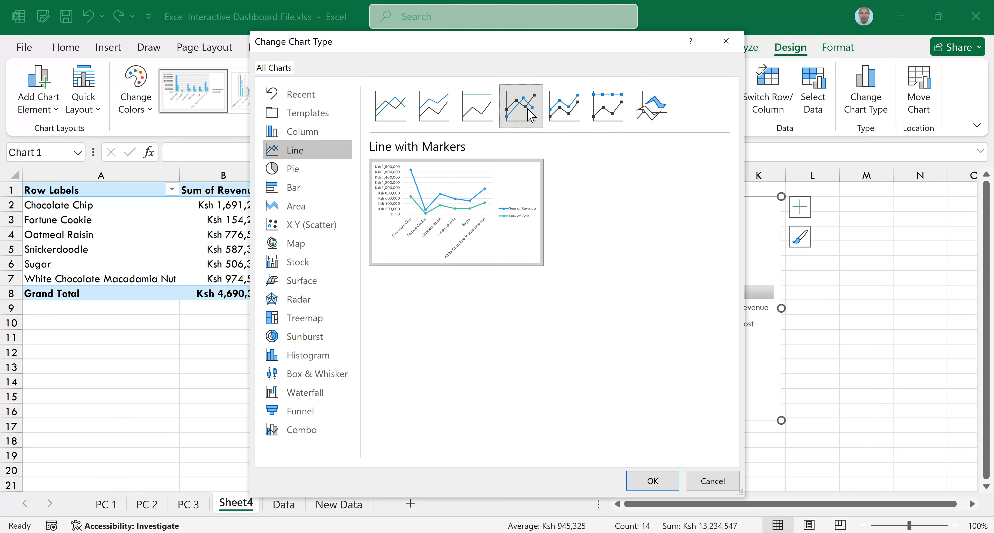
{"action": "left_click", "coordinate": [574, 112]}
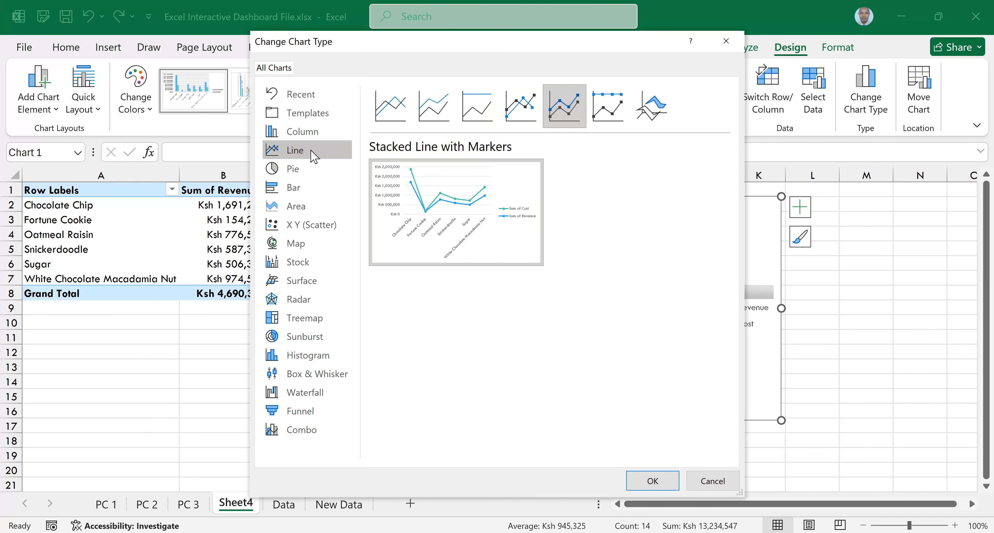
{"action": "left_click", "coordinate": [514, 114]}
{"action": "left_click", "coordinate": [572, 113]}
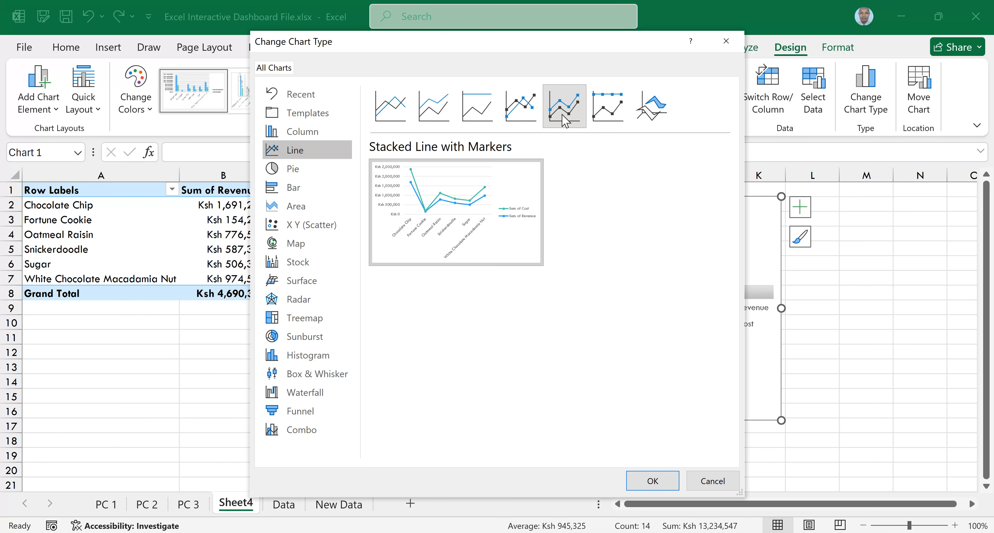
{"action": "left_click", "coordinate": [656, 480]}
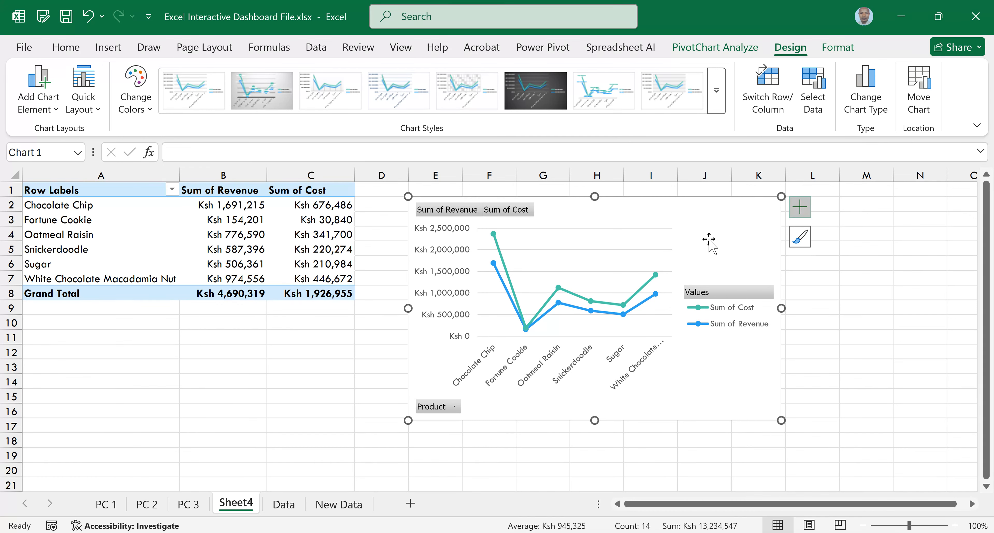
Add axis titles to the product chart and show only primary minor horizontal and vertical gridlines
{"action": "left_click", "coordinate": [800, 207]}
{"action": "left_click", "coordinate": [827, 250]}
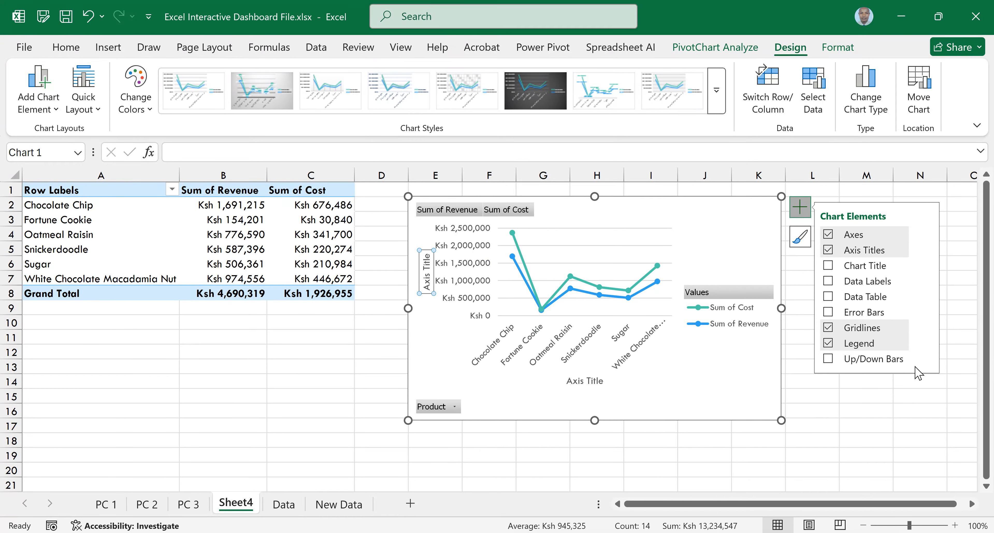
{"action": "left_click", "coordinate": [926, 328]}
{"action": "left_click", "coordinate": [687, 369]}
{"action": "left_click", "coordinate": [688, 385]}
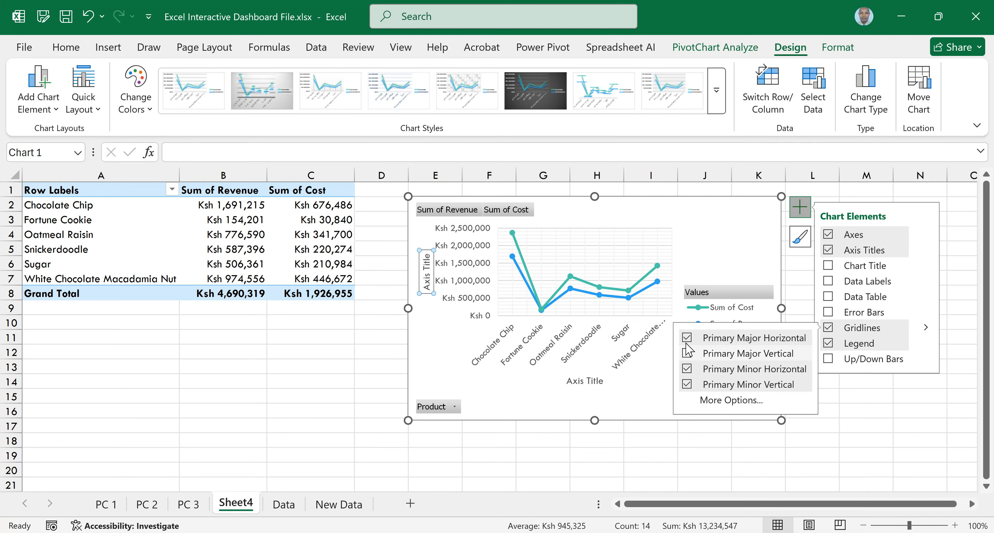
{"action": "left_click", "coordinate": [686, 341]}
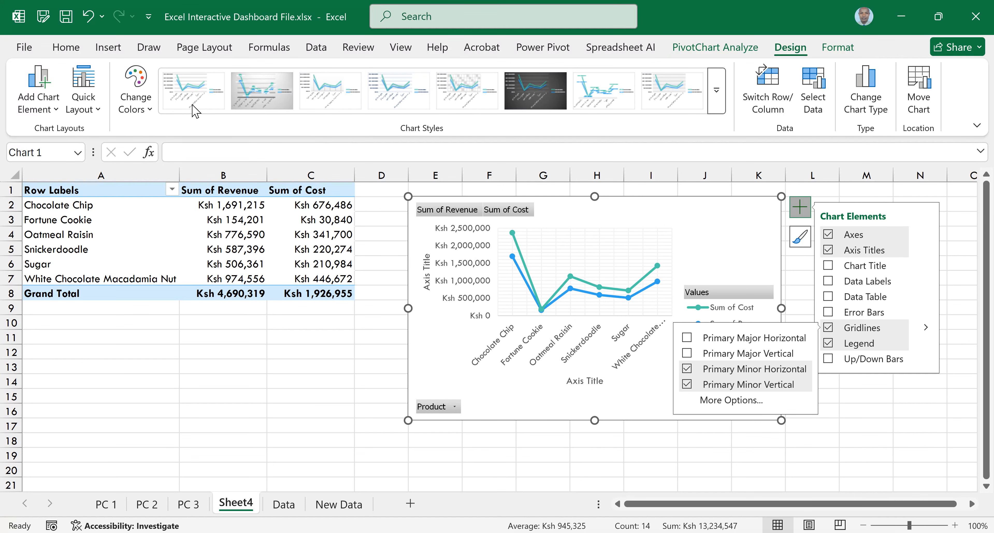
Recolor the product chart with the second Colorful palette, starting with blue and green
{"action": "left_click", "coordinate": [148, 104]}
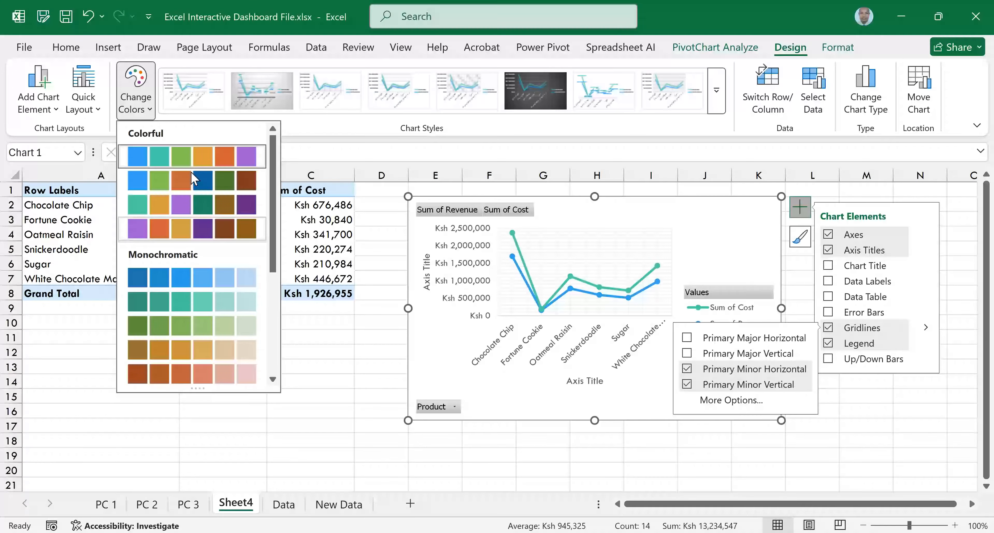
{"action": "left_click", "coordinate": [185, 159]}
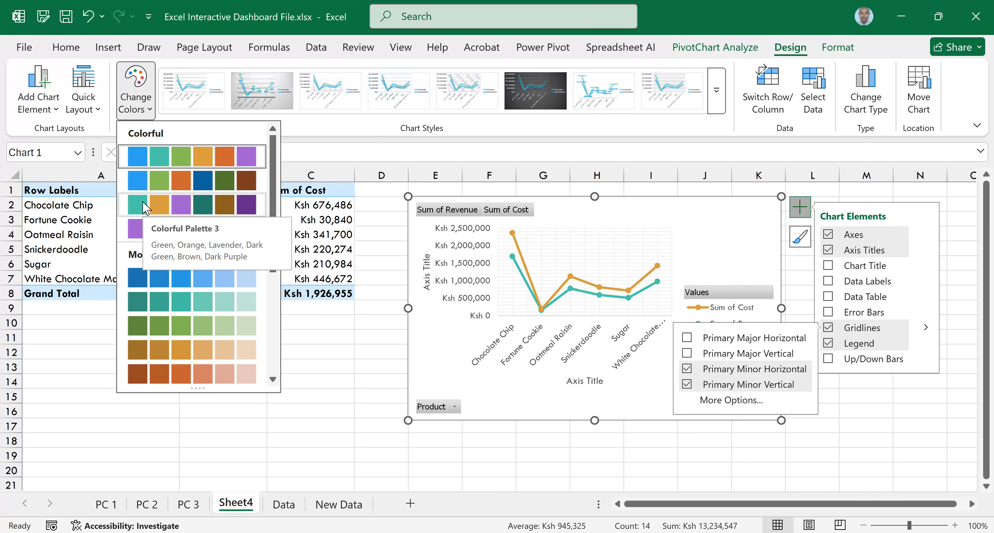
{"action": "left_click", "coordinate": [138, 183]}
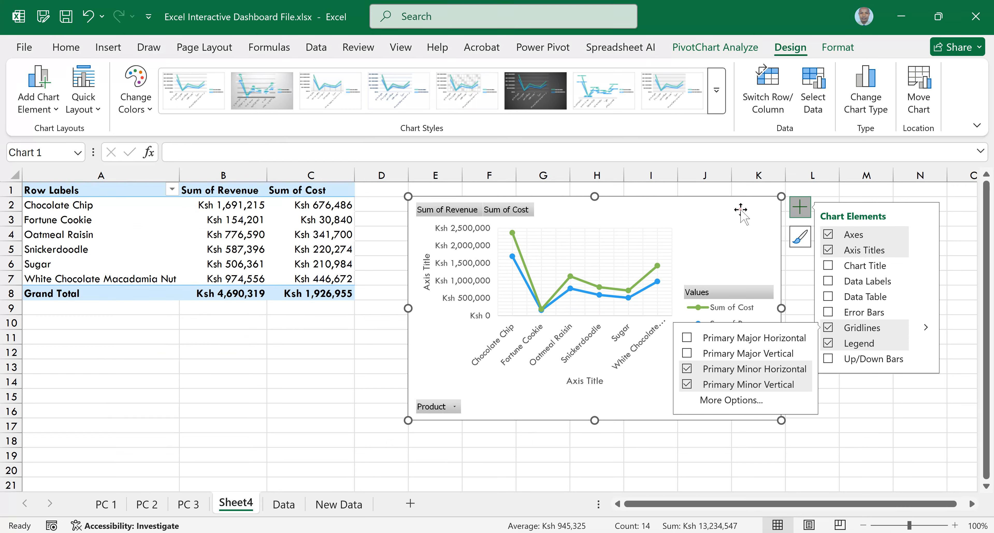
Title the product chart's horizontal axis "Product" and its vertical axis "Amount"
{"action": "left_click", "coordinate": [586, 378]}
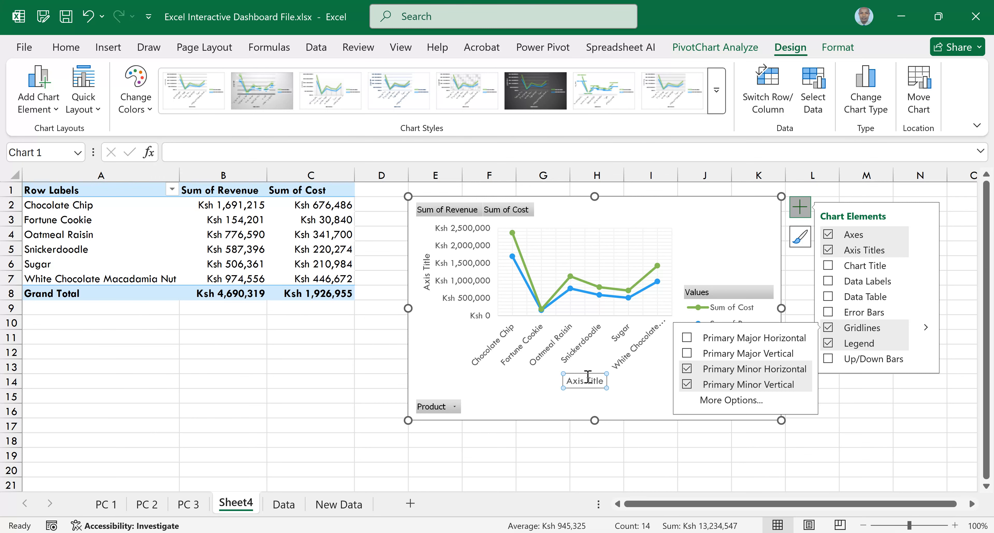
{"action": "type", "text": "p"}
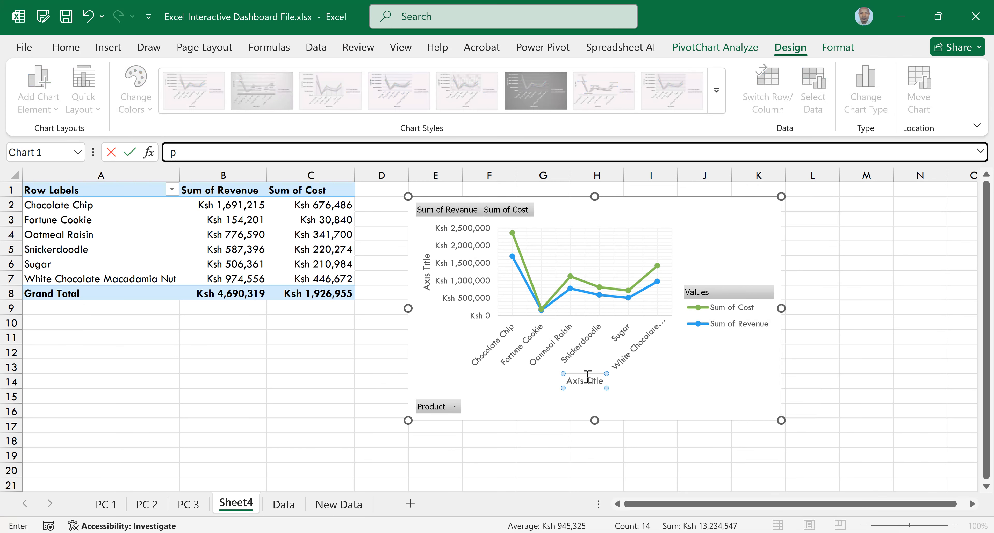
{"action": "key", "text": "BackSpace"}
{"action": "type", "text": "Product"}
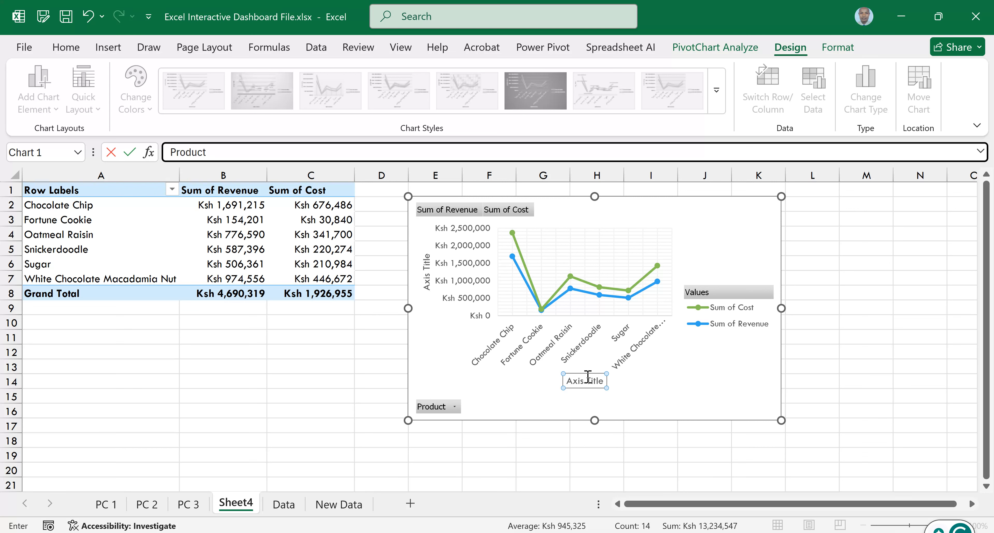
{"action": "left_click", "coordinate": [422, 273]}
{"action": "type", "text": "Amou"}
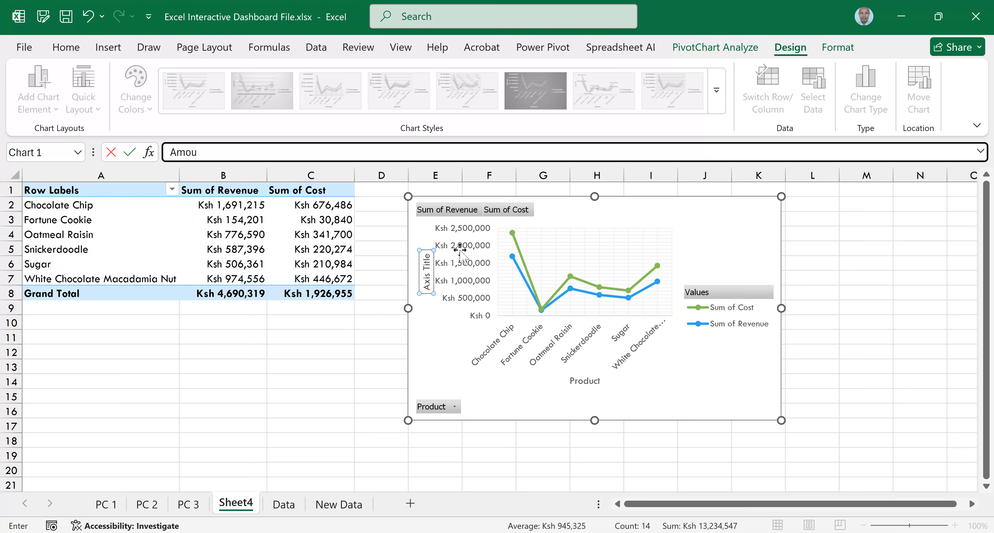
{"action": "type", "text": "nt"}
Add a chart title to the product chart reading "Product revenue & Cost"
{"action": "left_click", "coordinate": [800, 207]}
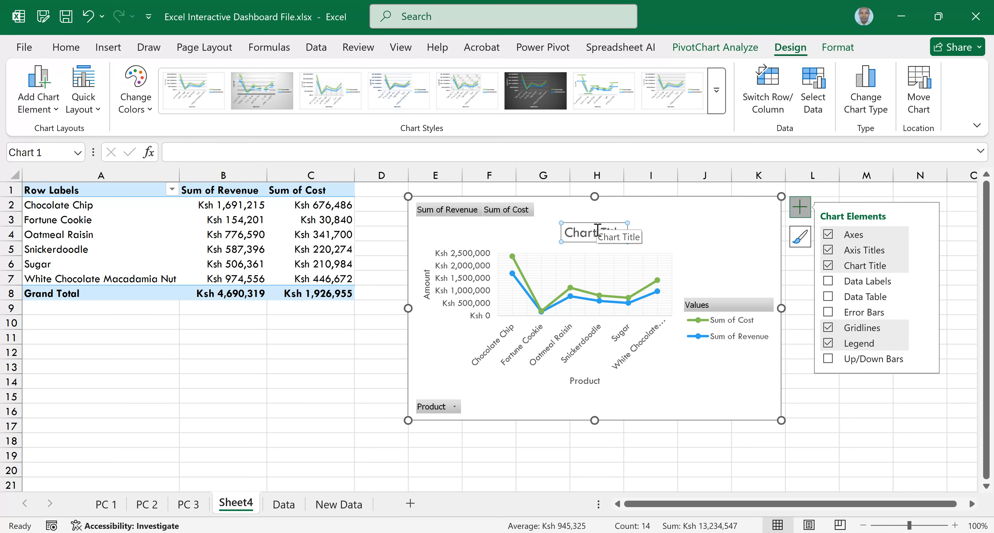
{"action": "type", "text": "Pro"}
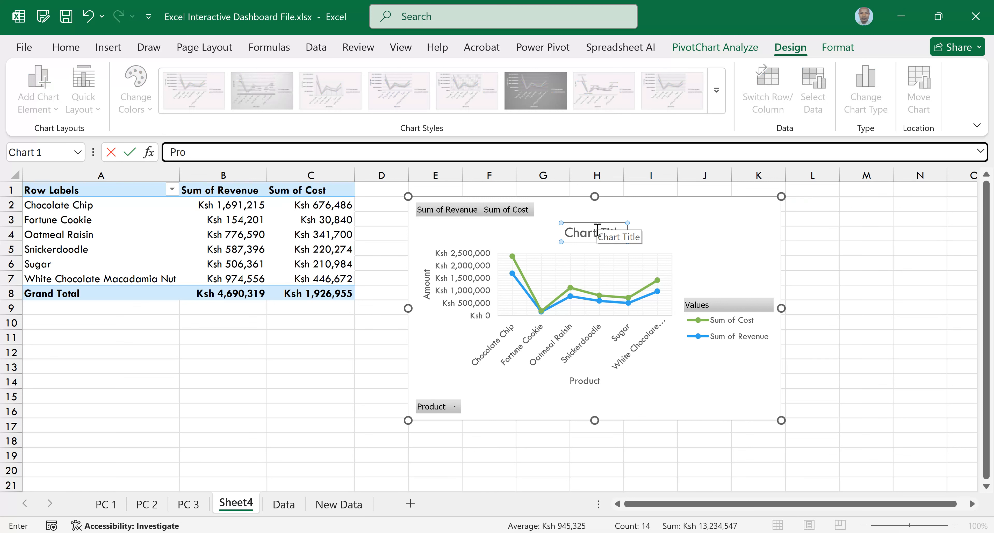
{"action": "type", "text": "duct revenue"}
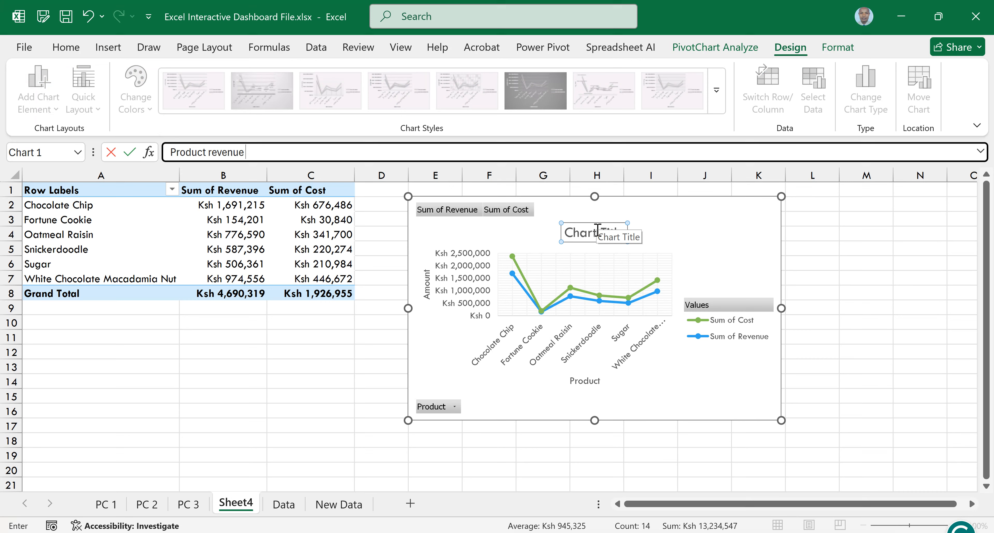
{"action": "type", "text": " & Cost"}
{"action": "key", "text": "Return"}
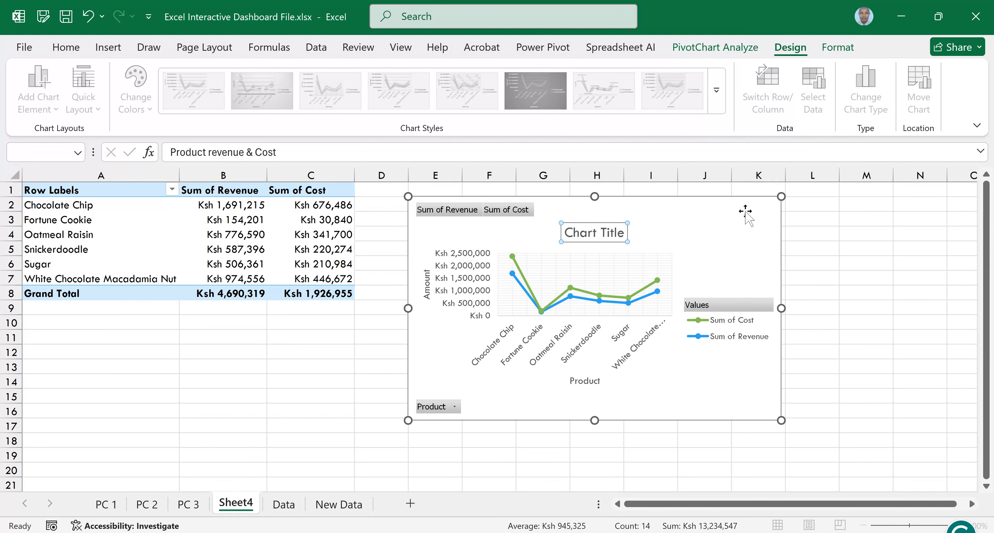
Set the product chart's legend position to Bottom
{"action": "left_click", "coordinate": [807, 212]}
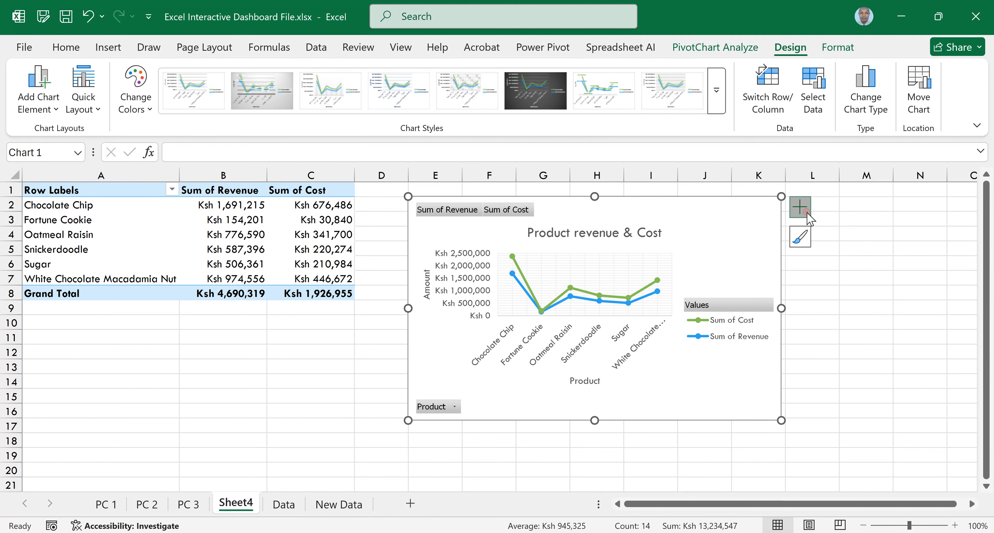
{"action": "left_click", "coordinate": [926, 343]}
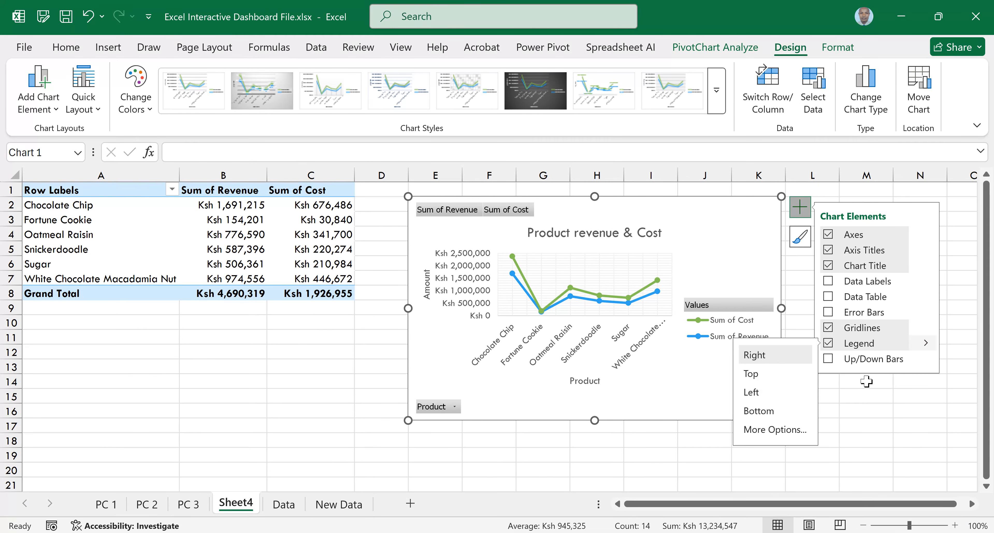
{"action": "left_click", "coordinate": [767, 414]}
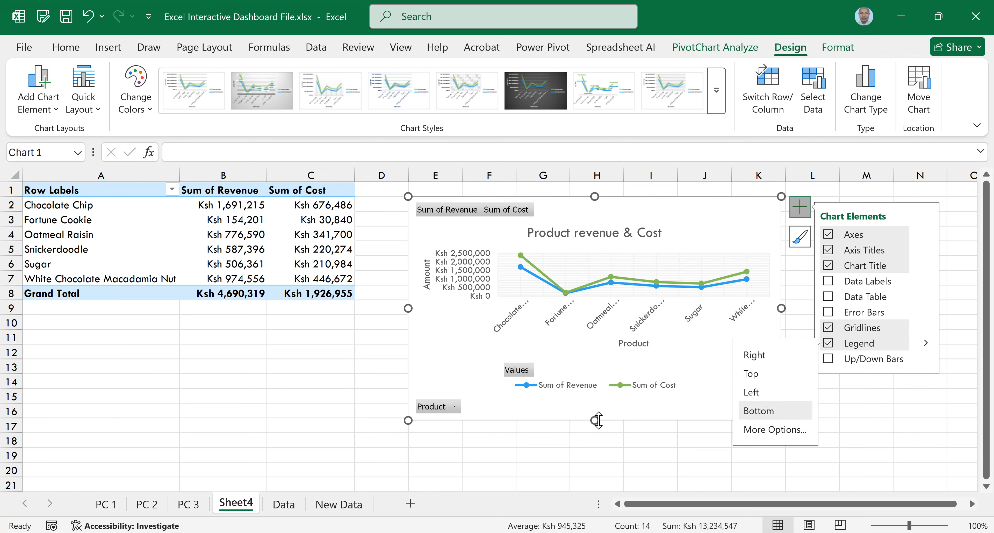
Enlarge the product chart to span about columns D to L down to row 18, and make its plot area taller
{"action": "left_click_drag", "start_coordinate": [595, 420], "coordinate": [595, 447]}
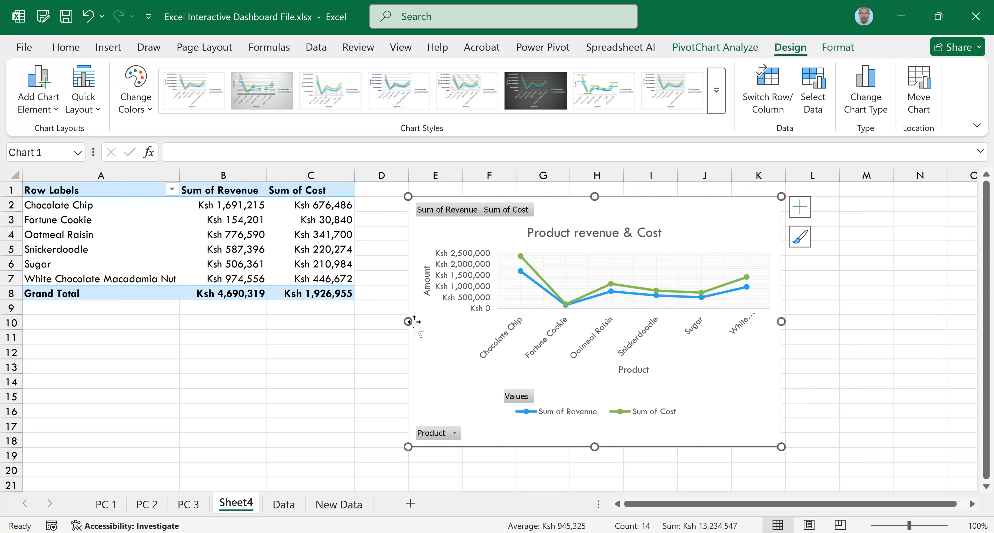
{"action": "left_click_drag", "start_coordinate": [375, 320], "coordinate": [373, 321]}
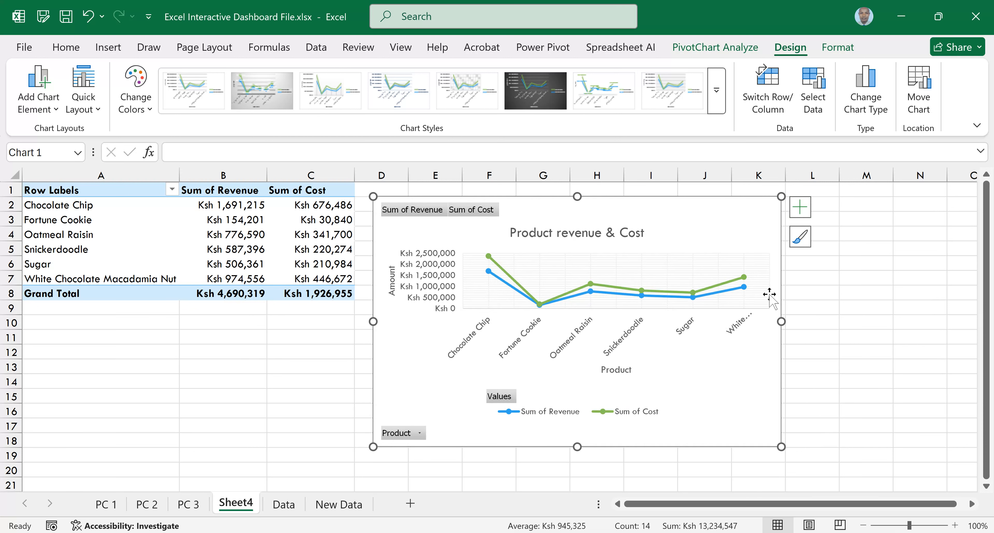
{"action": "left_click_drag", "start_coordinate": [783, 320], "coordinate": [817, 320]}
{"action": "left_click", "coordinate": [650, 255]}
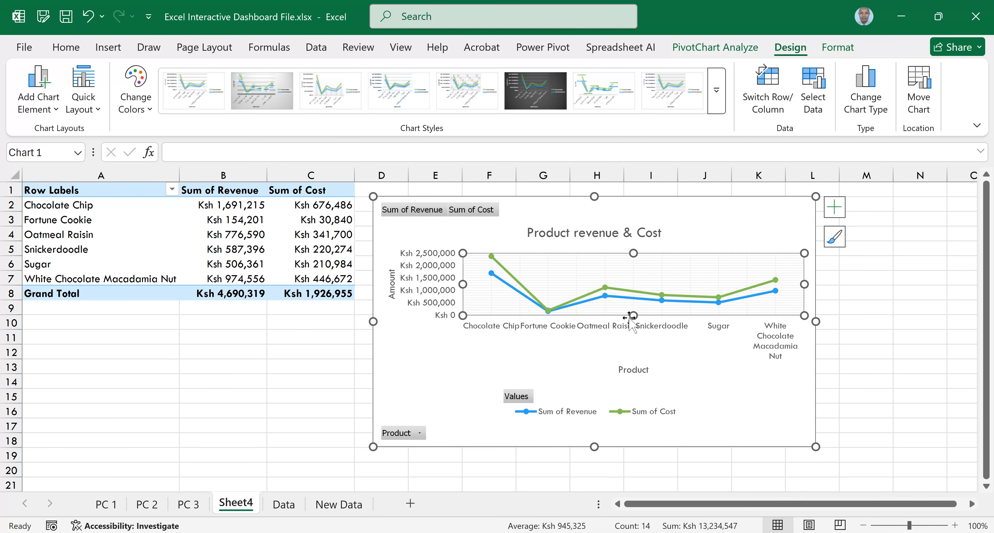
{"action": "left_click_drag", "start_coordinate": [634, 316], "coordinate": [635, 339]}
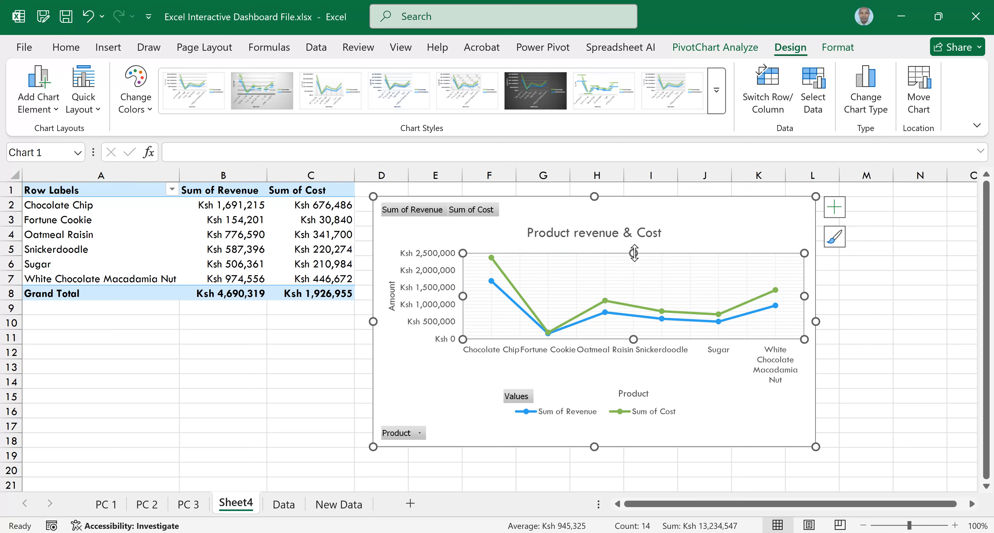
{"action": "left_click_drag", "start_coordinate": [634, 253], "coordinate": [634, 246]}
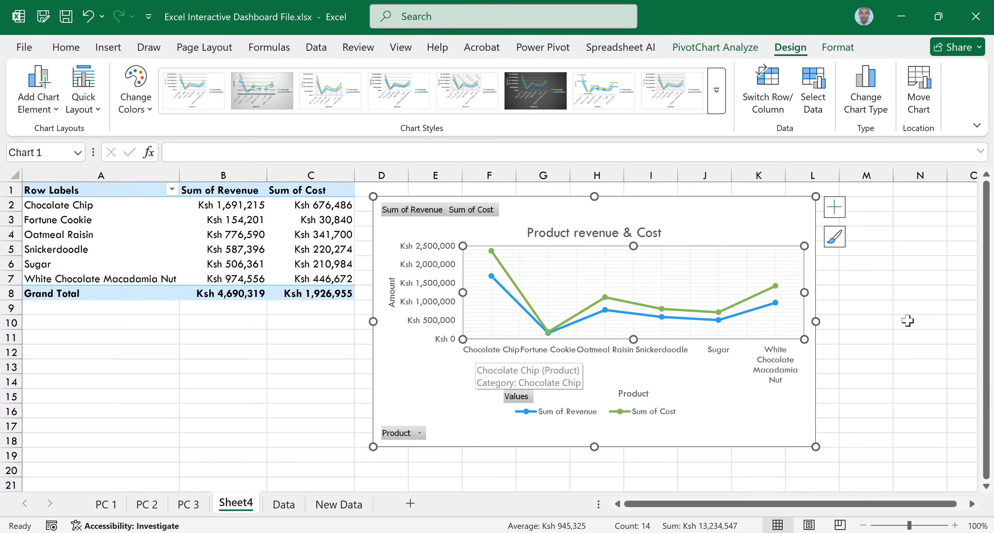
{"action": "left_click_drag", "start_coordinate": [815, 320], "coordinate": [825, 320]}
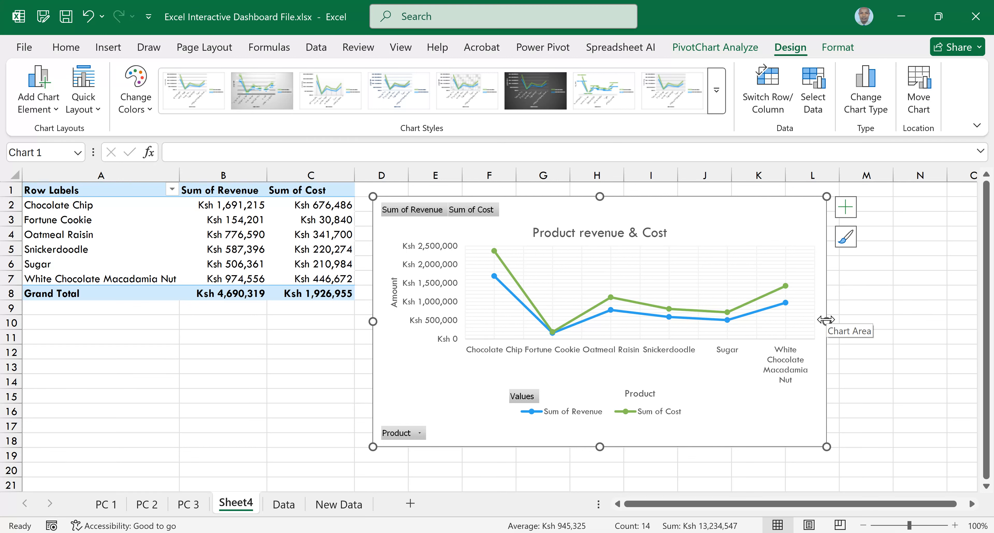
Rename the Sheet4 worksheet as "PC 4"
{"action": "right_click", "coordinate": [244, 508]}
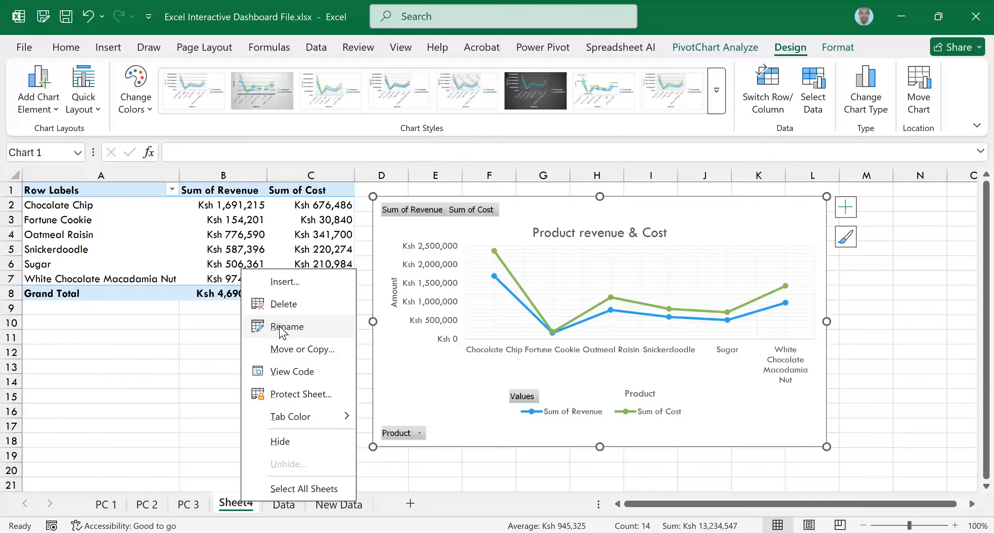
{"action": "left_click", "coordinate": [281, 328]}
{"action": "type", "text": "PC"}
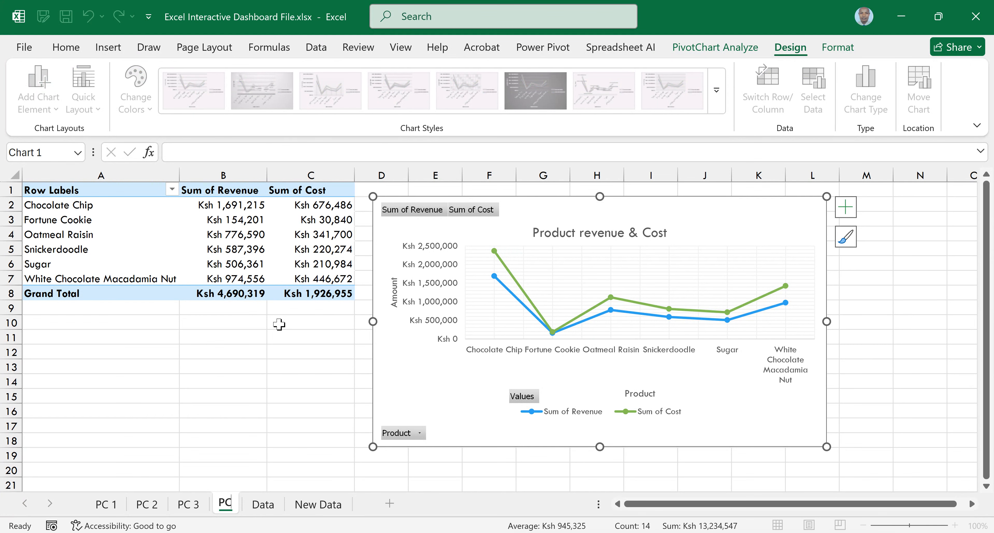
{"action": "type", "text": " 4"}
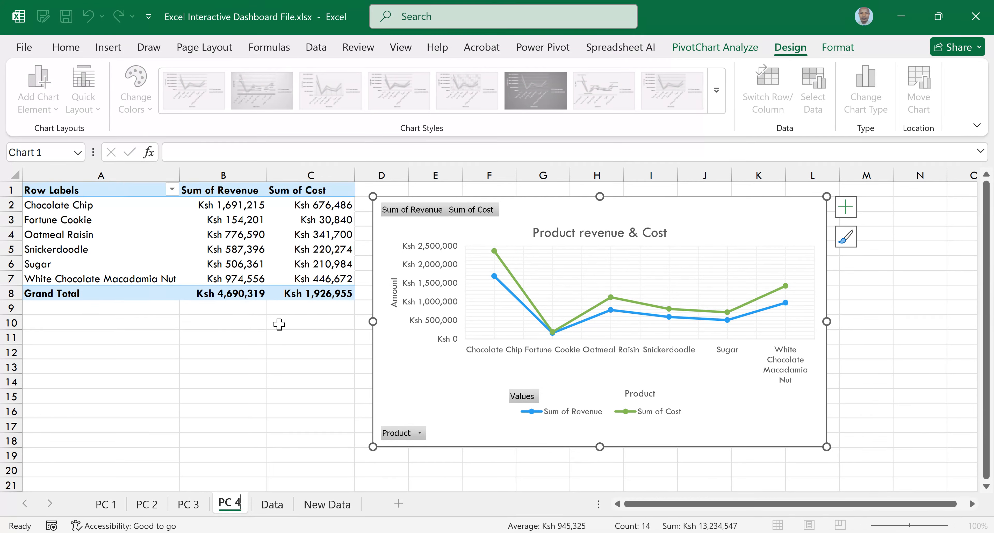
Add a chart title reading "Country Revenue and Cost" to the country chart on the PC 3 worksheet
{"action": "left_click", "coordinate": [192, 504]}
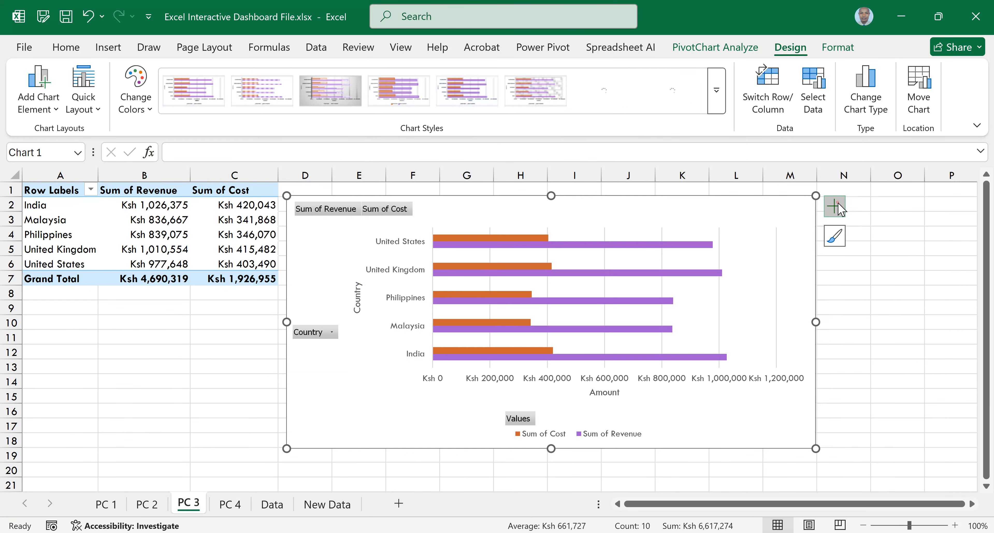
{"action": "left_click", "coordinate": [837, 207]}
{"action": "left_click", "coordinate": [860, 266]}
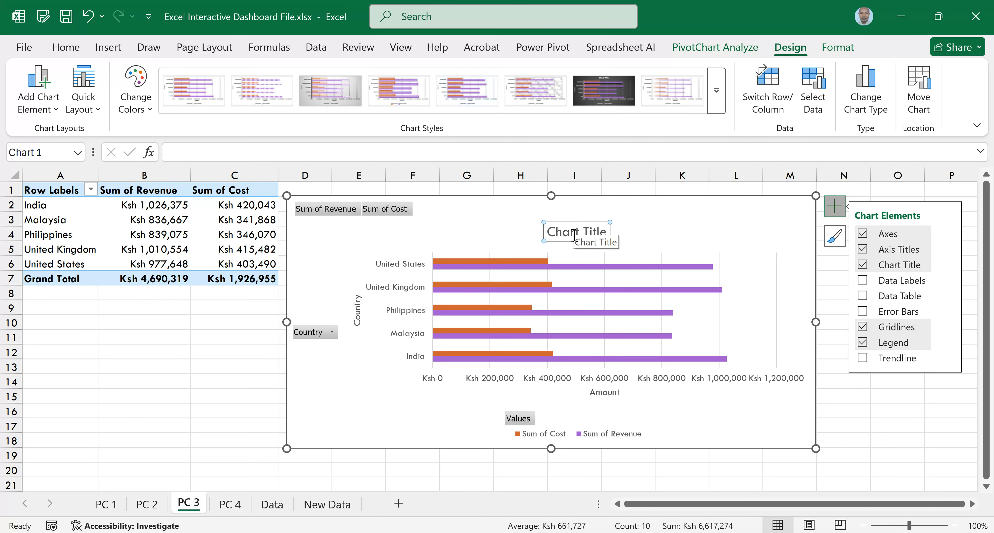
{"action": "type", "text": "Count"}
{"action": "type", "text": "ry"}
{"action": "type", "text": "ebue"}
{"action": "key", "text": "BackSpace"}
{"action": "key", "text": "BackSpace"}
{"action": "key", "text": "BackSpace"}
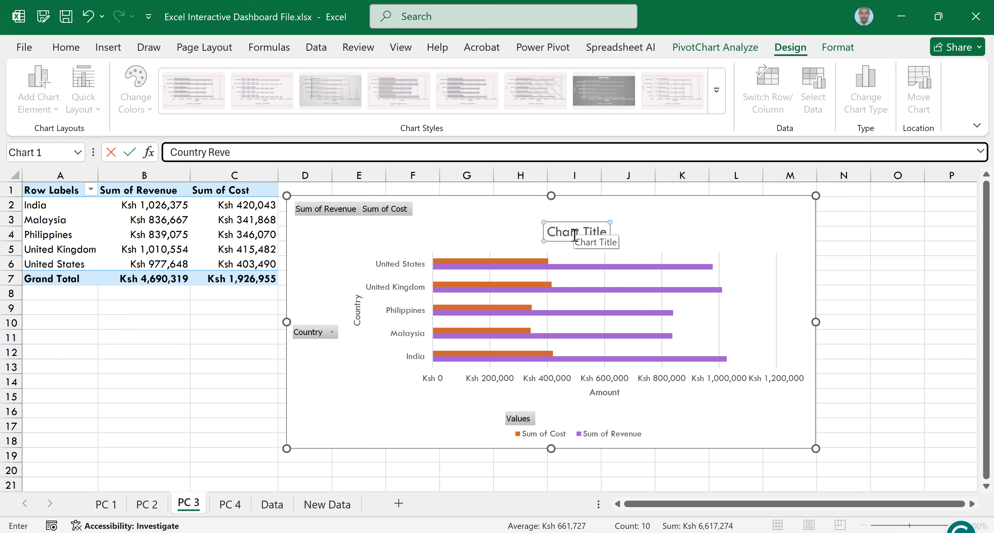
{"action": "type", "text": "nue and Cost"}
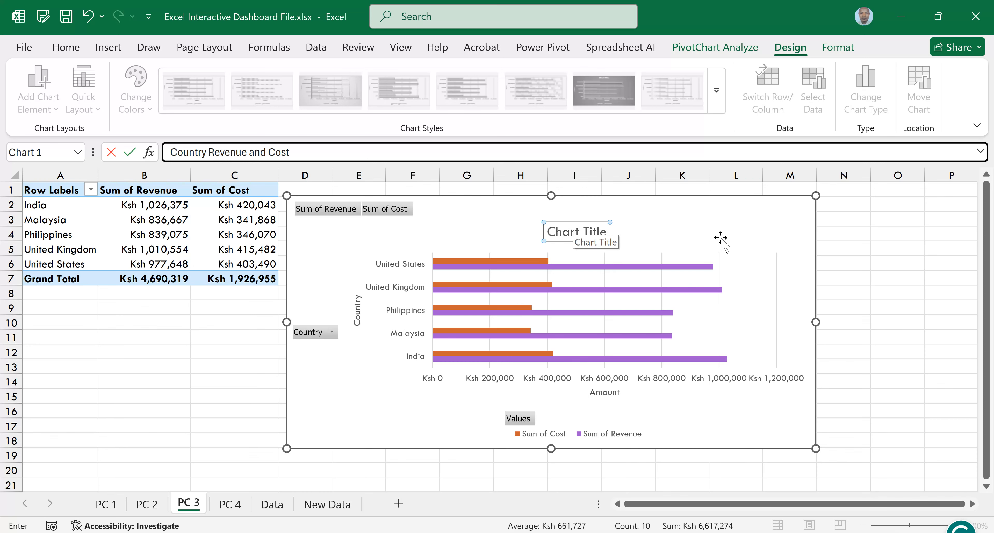
{"action": "left_click", "coordinate": [762, 218]}
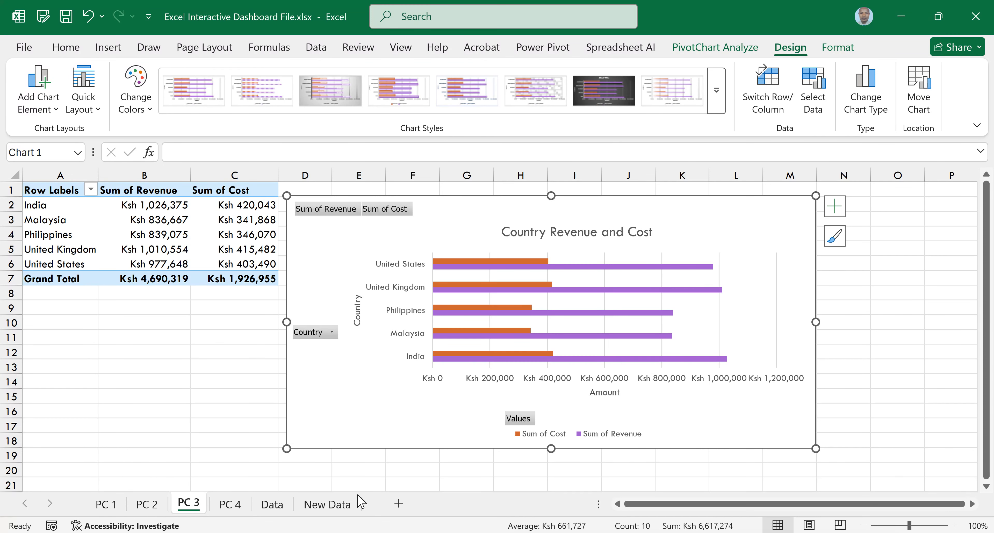
Review the charts on the PC 1, PC 2, PC 3 and PC 4 worksheets
{"action": "left_click", "coordinate": [108, 502]}
{"action": "left_click", "coordinate": [147, 505]}
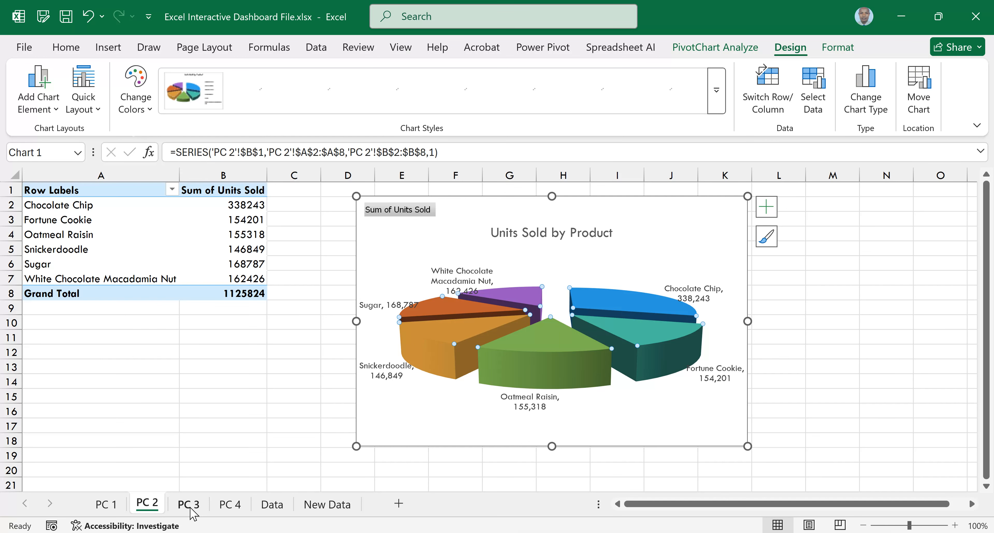
{"action": "left_click", "coordinate": [190, 507]}
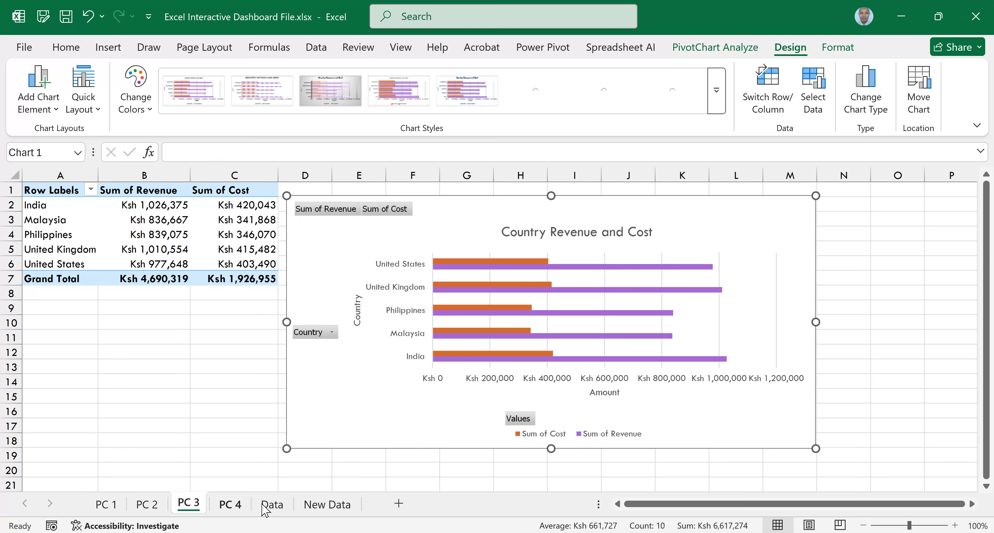
{"action": "left_click", "coordinate": [235, 504]}
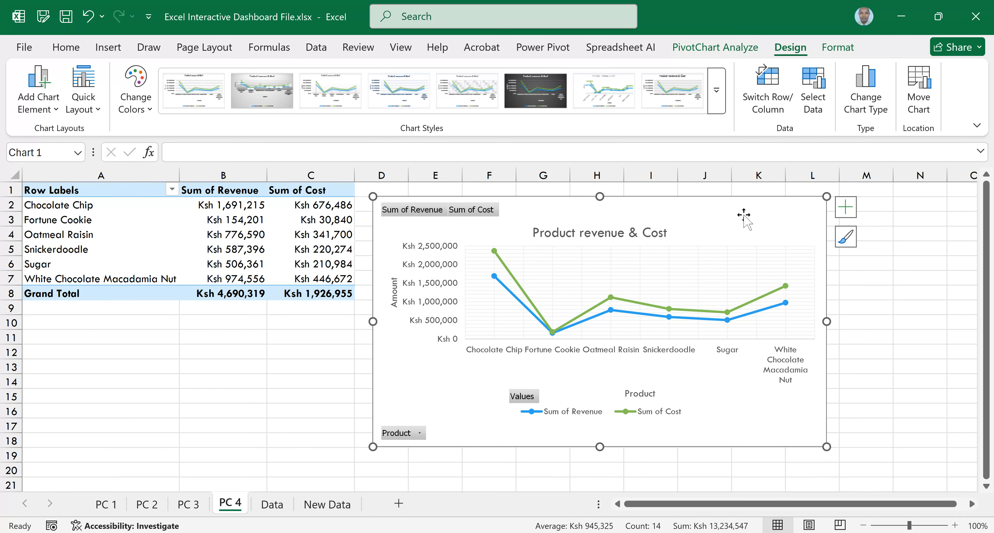
Insert a PivotChart from Table3 on a new worksheet and place Country on its category axis
{"action": "left_click", "coordinate": [272, 504]}
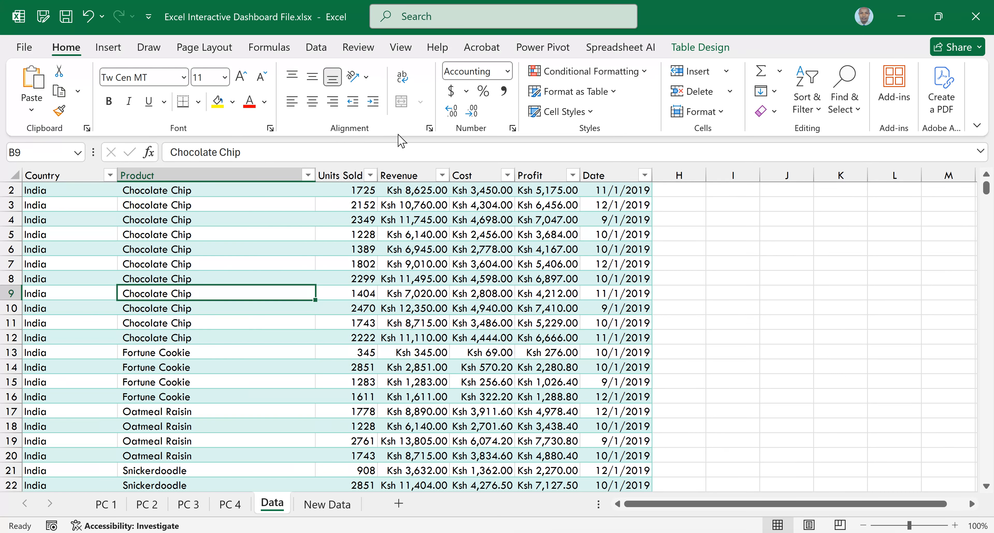
{"action": "left_click", "coordinate": [113, 48]}
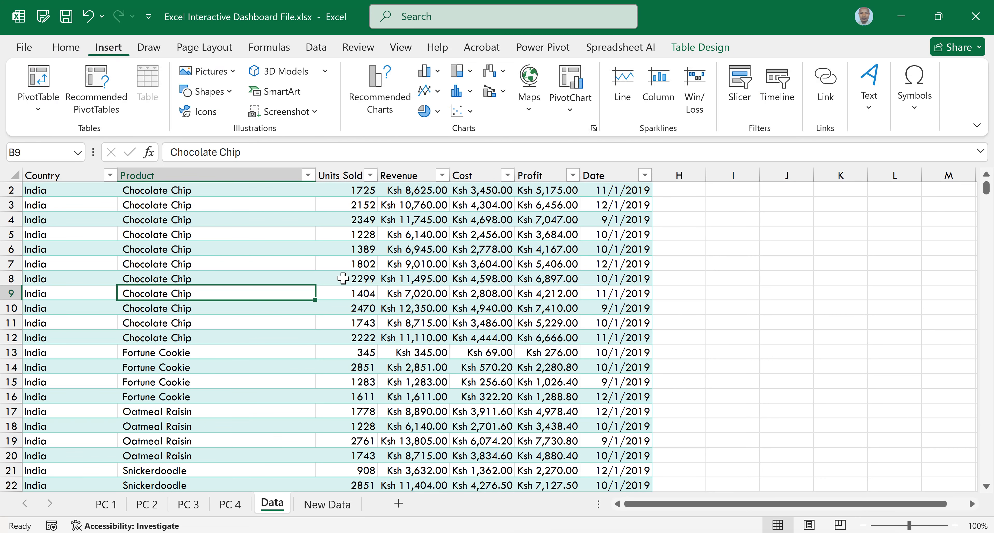
{"action": "left_click", "coordinate": [570, 110]}
{"action": "left_click", "coordinate": [604, 137]}
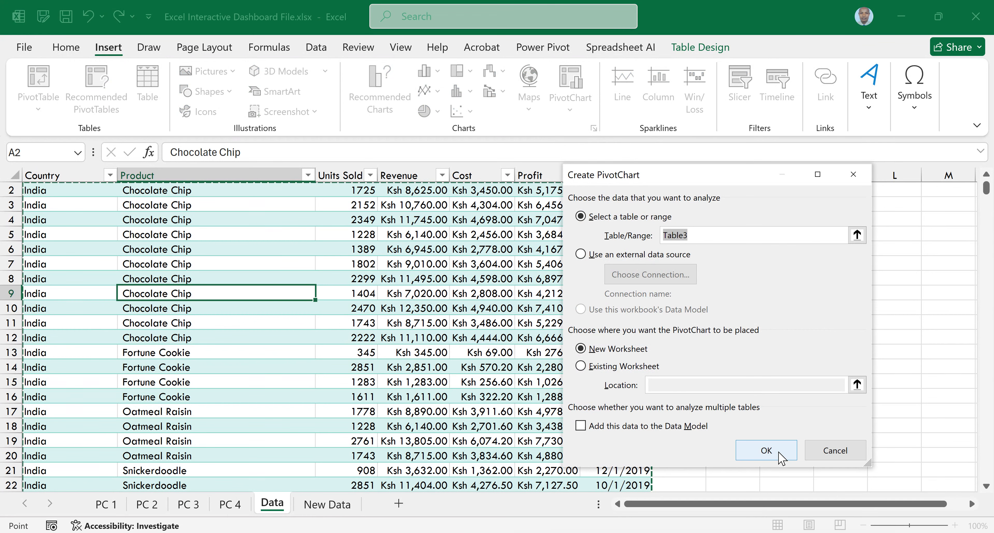
{"action": "left_click", "coordinate": [766, 450]}
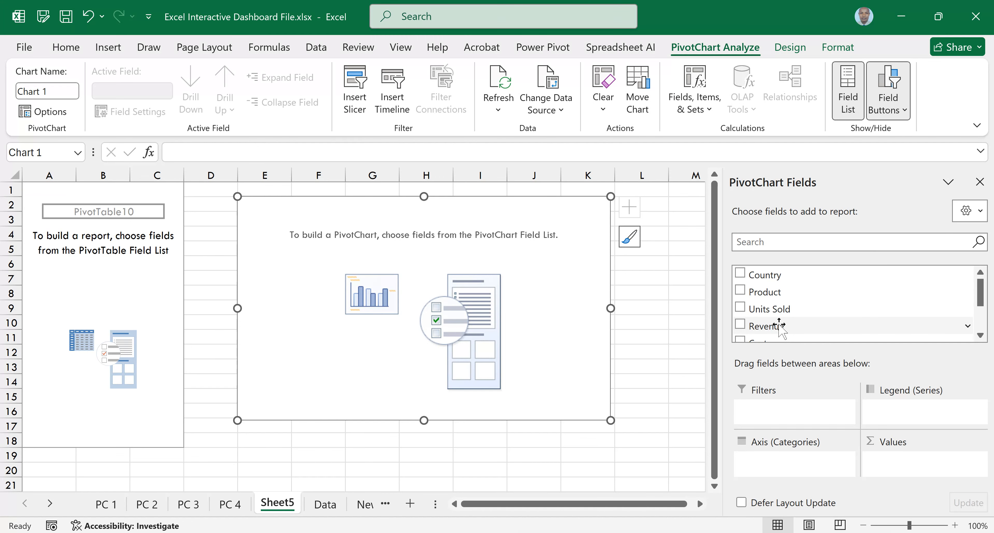
{"action": "left_click_drag", "start_coordinate": [762, 274], "coordinate": [773, 466]}
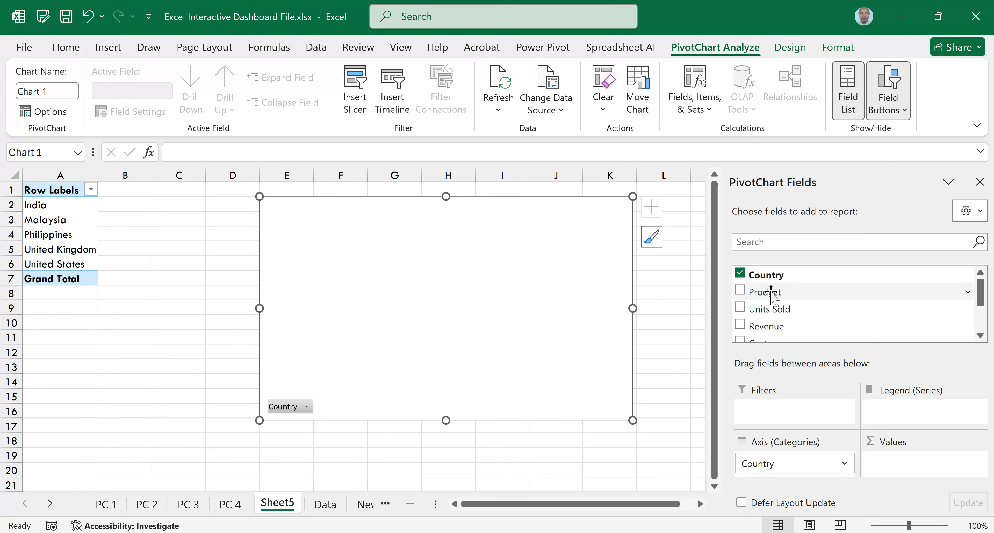
{"action": "left_click_drag", "start_coordinate": [771, 293], "coordinate": [778, 478]}
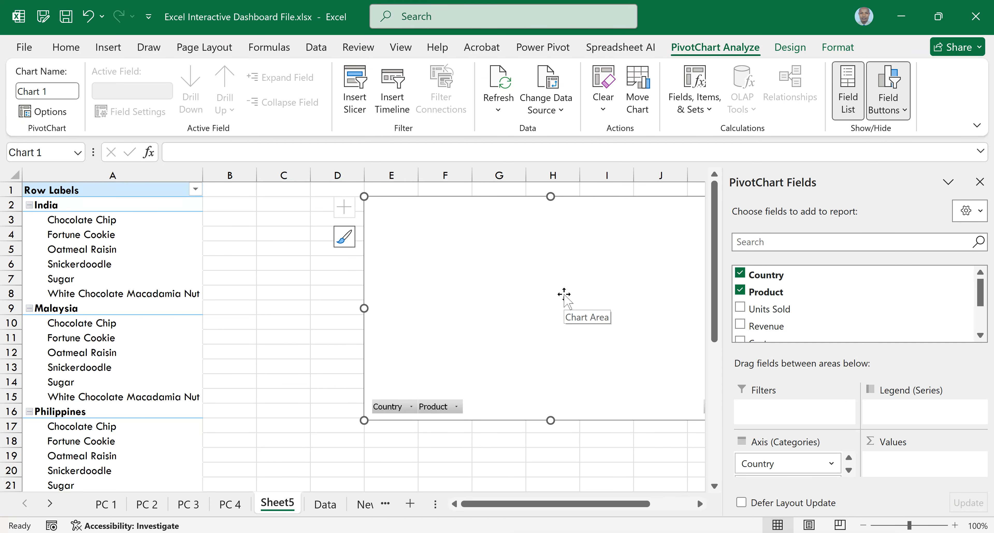
{"action": "scroll", "coordinate": [772, 473], "scroll_direction": "down", "scroll_amount": 1}
{"action": "left_click_drag", "start_coordinate": [777, 467], "coordinate": [578, 459]}
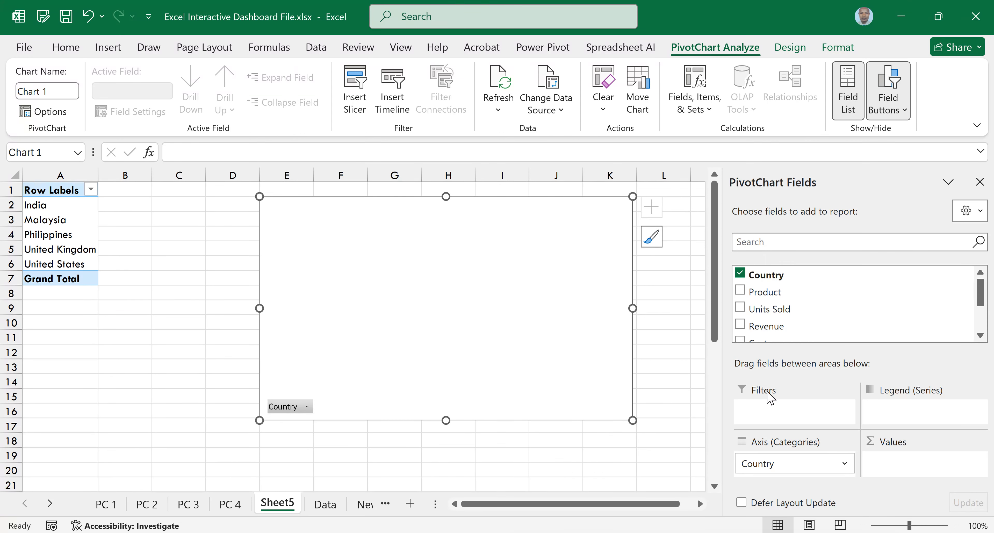
Add Profit to the new PivotChart's values with only Country on the axis, and close the field list
{"action": "left_click_drag", "start_coordinate": [980, 295], "coordinate": [983, 320]}
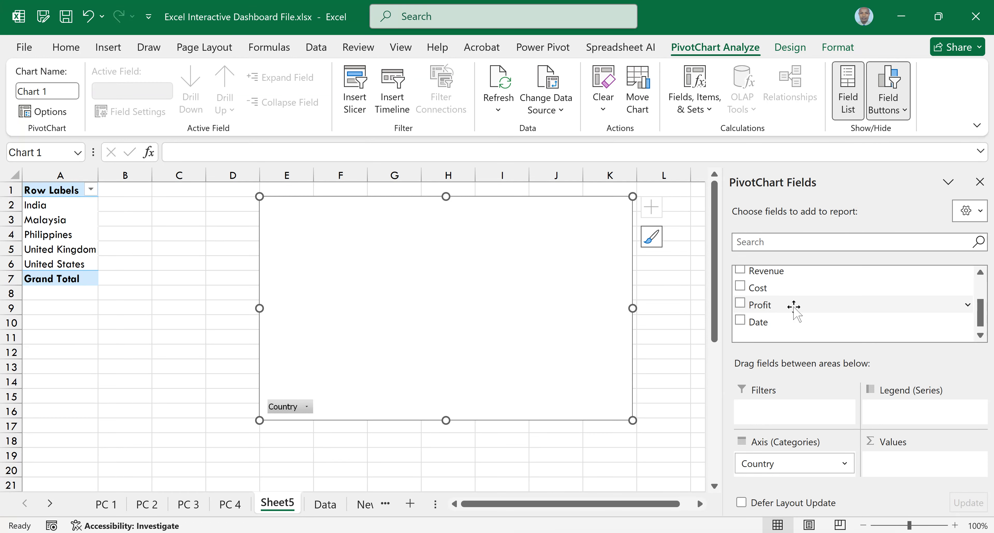
{"action": "left_click_drag", "start_coordinate": [791, 308], "coordinate": [914, 462]}
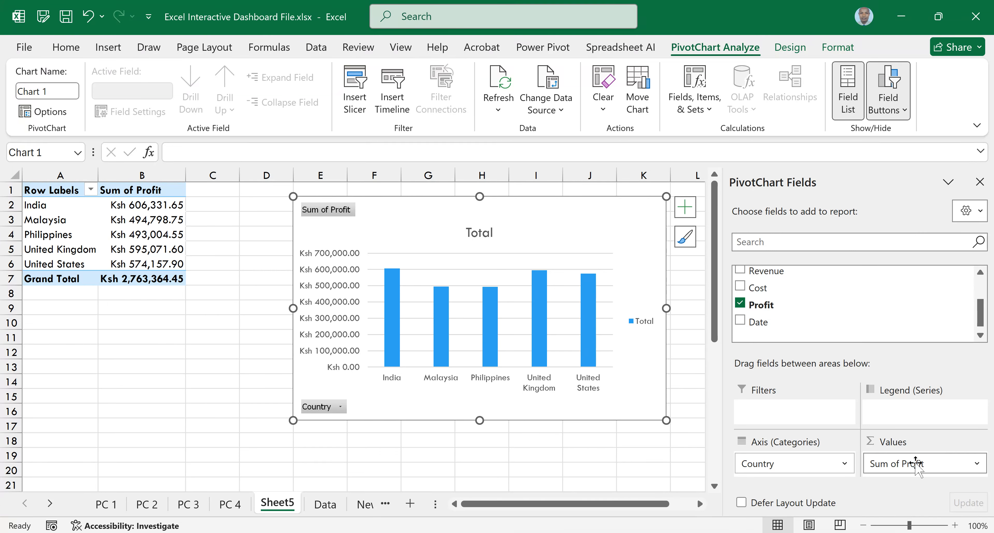
{"action": "scroll", "coordinate": [752, 291], "scroll_direction": "up", "scroll_amount": 3}
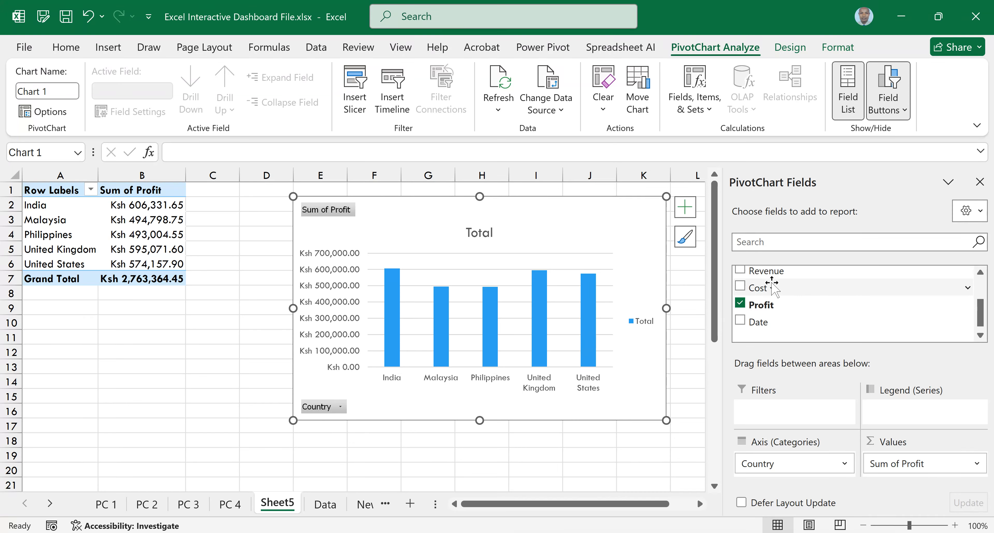
{"action": "left_click", "coordinate": [740, 286]}
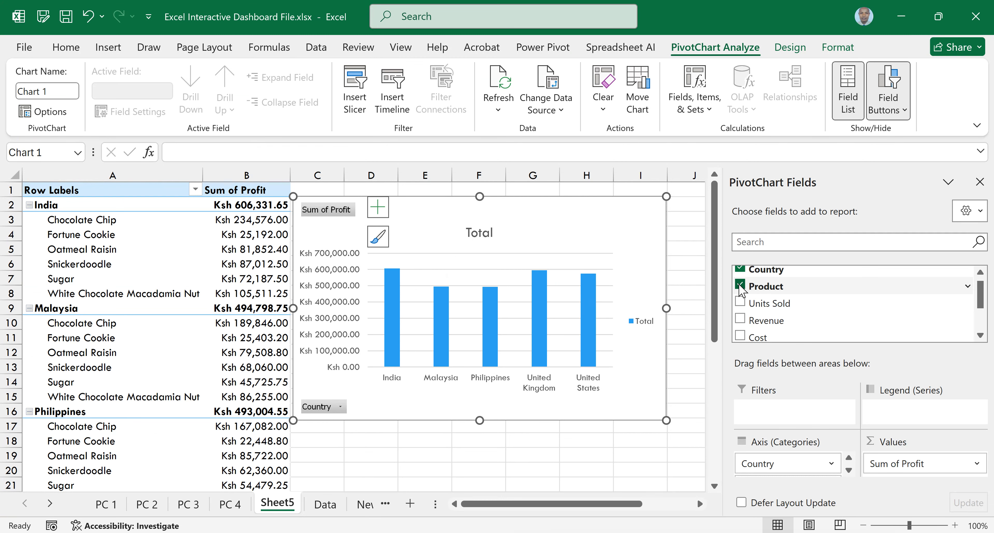
{"action": "left_click", "coordinate": [740, 285]}
{"action": "left_click", "coordinate": [980, 182]}
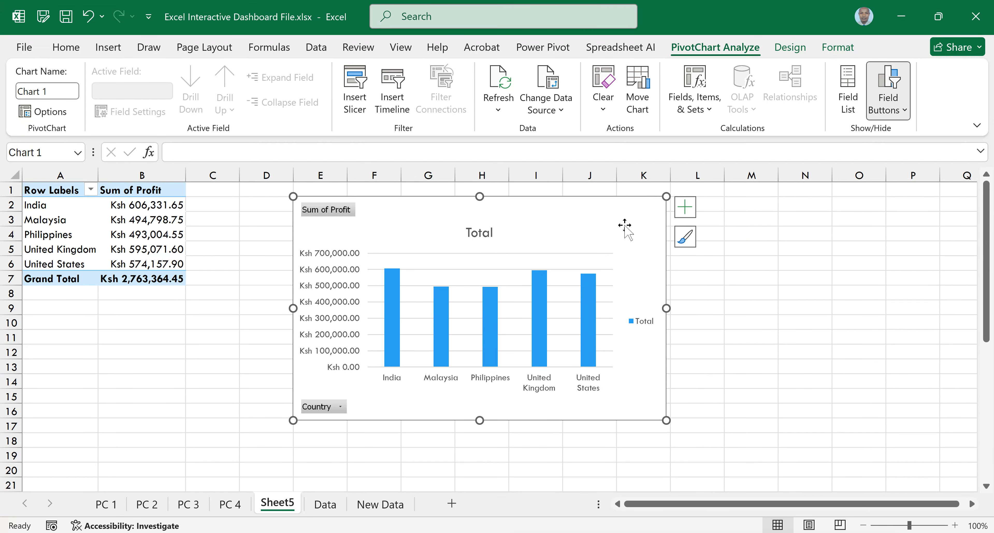
Open the chart type options for the profit chart and preview the types from Area through Combo
{"action": "left_click", "coordinate": [790, 47]}
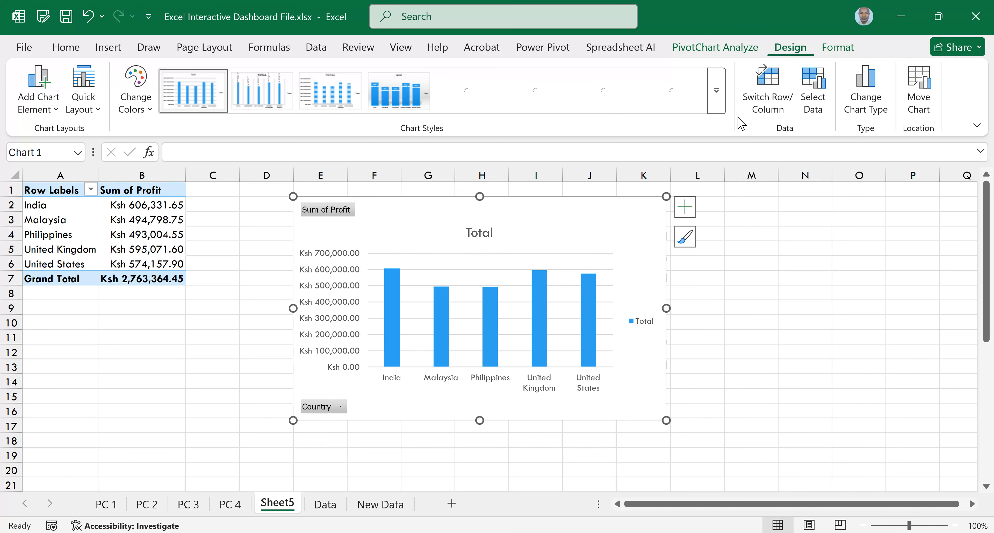
{"action": "left_click", "coordinate": [863, 92]}
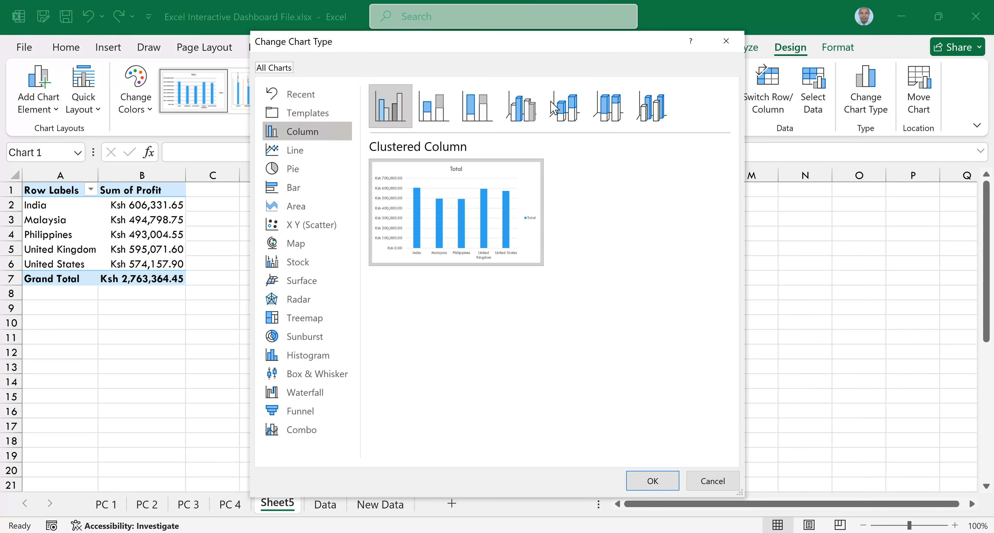
{"action": "left_click", "coordinate": [299, 207]}
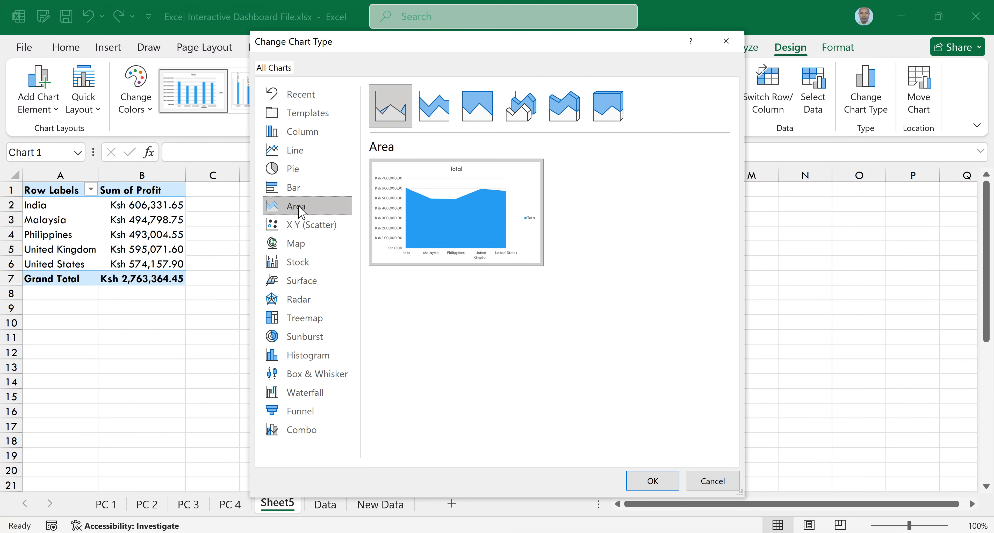
{"action": "left_click", "coordinate": [297, 225]}
{"action": "left_click", "coordinate": [295, 245]}
{"action": "left_click", "coordinate": [300, 264]}
{"action": "left_click", "coordinate": [303, 281]}
{"action": "left_click", "coordinate": [304, 319]}
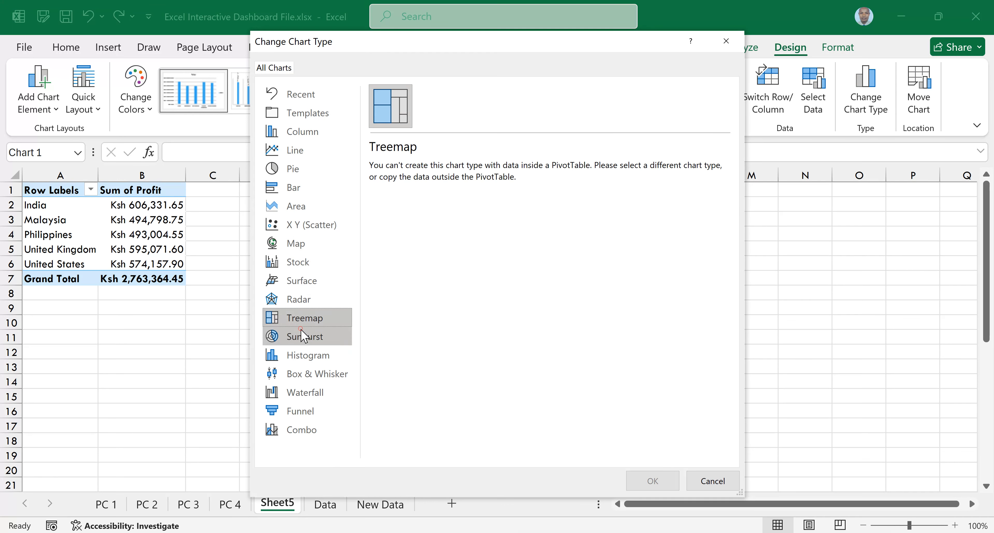
{"action": "left_click", "coordinate": [304, 336]}
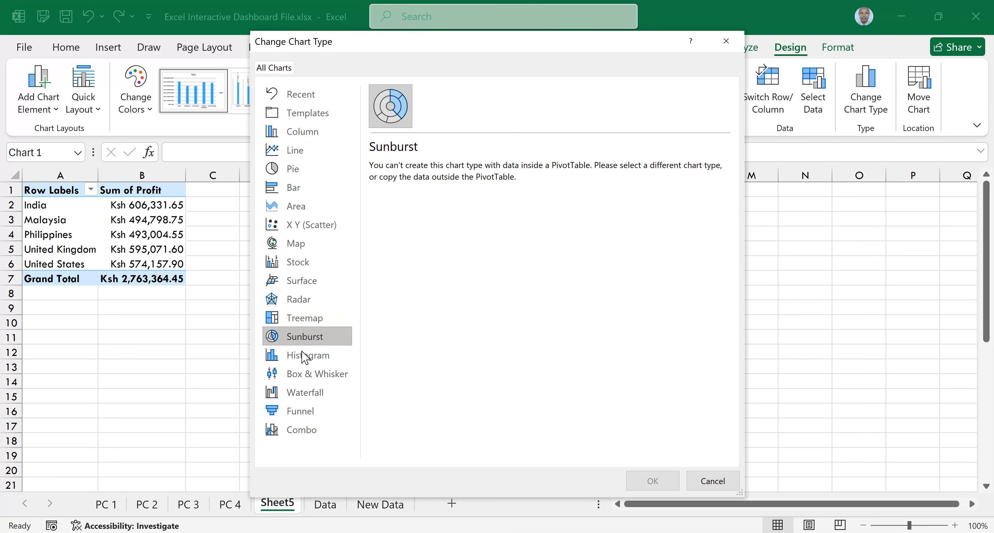
{"action": "left_click", "coordinate": [307, 374]}
{"action": "left_click", "coordinate": [308, 392]}
{"action": "left_click", "coordinate": [309, 412]}
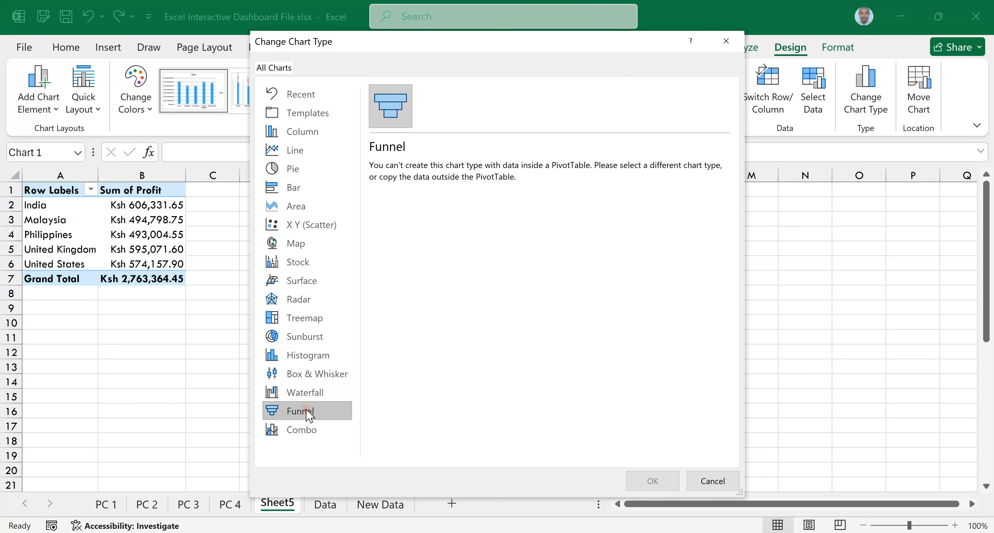
{"action": "left_click", "coordinate": [305, 432]}
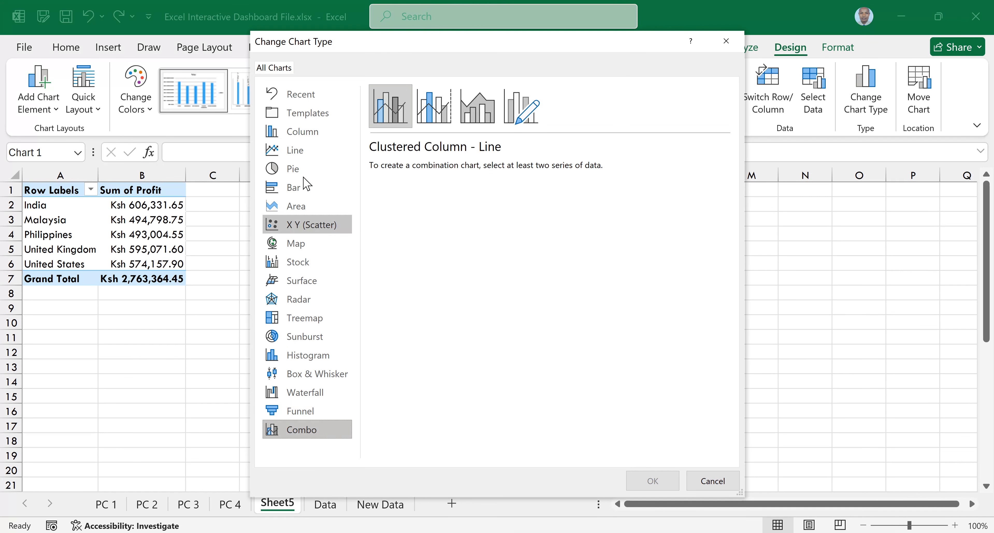
Preview the 2-D and 3-D Area subtypes and the Radar type for the profit chart
{"action": "left_click", "coordinate": [301, 208]}
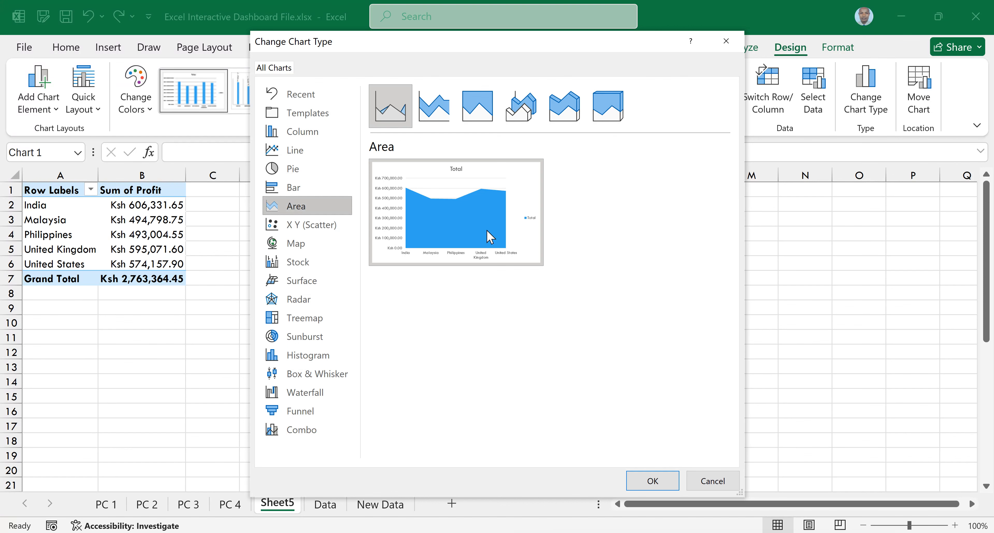
{"action": "mouse_move", "coordinate": [505, 227]}
{"action": "left_click", "coordinate": [522, 114]}
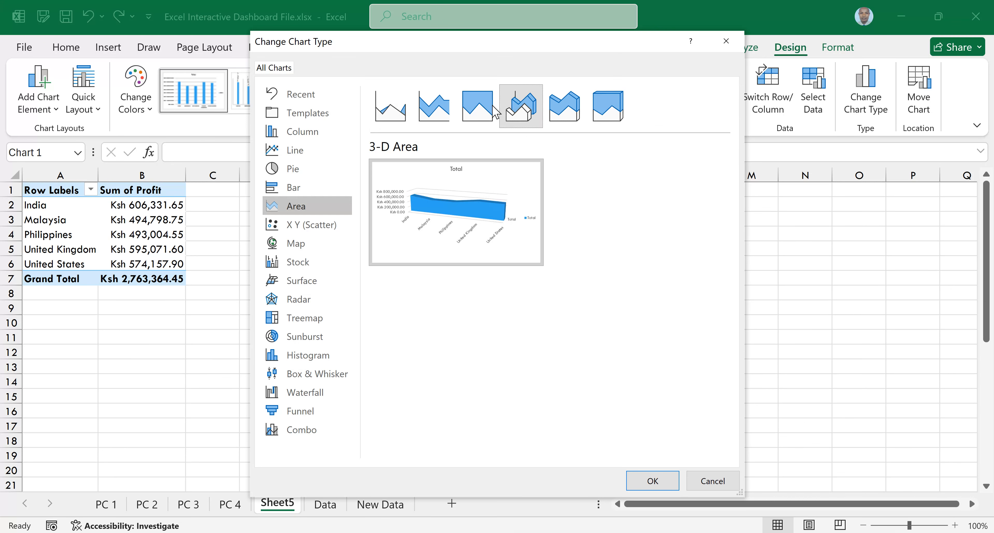
{"action": "left_click", "coordinate": [477, 108]}
{"action": "left_click", "coordinate": [566, 112]}
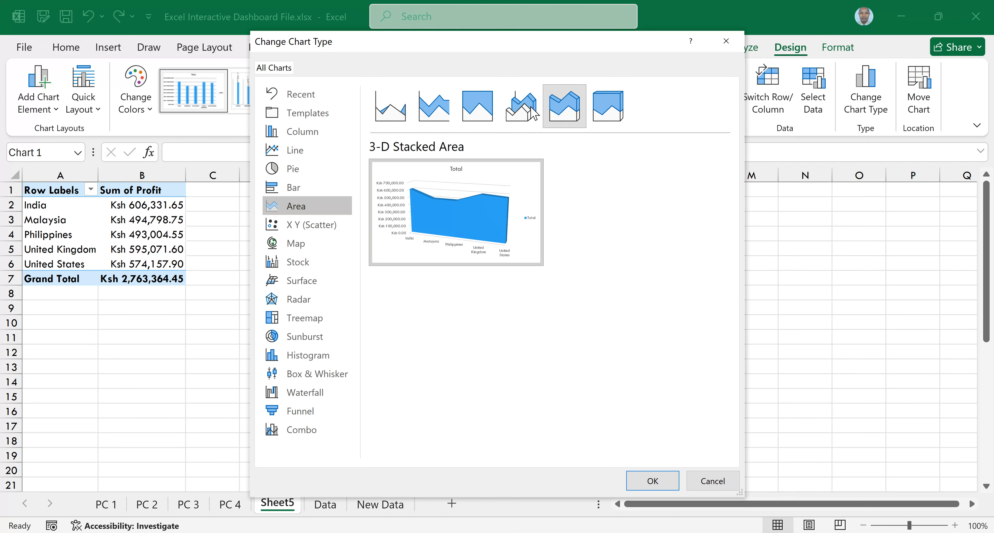
{"action": "left_click", "coordinate": [422, 113]}
{"action": "left_click", "coordinate": [401, 114]}
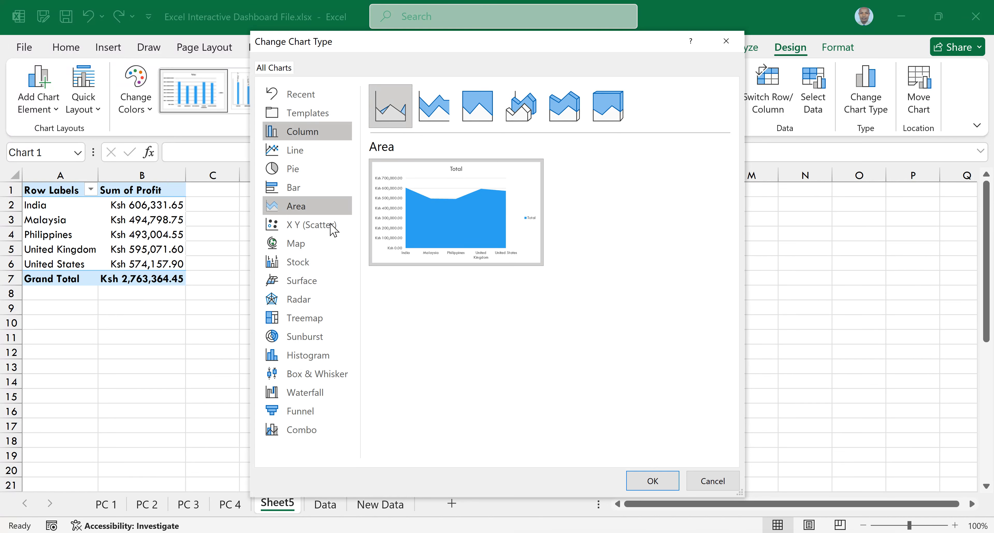
{"action": "left_click", "coordinate": [307, 300]}
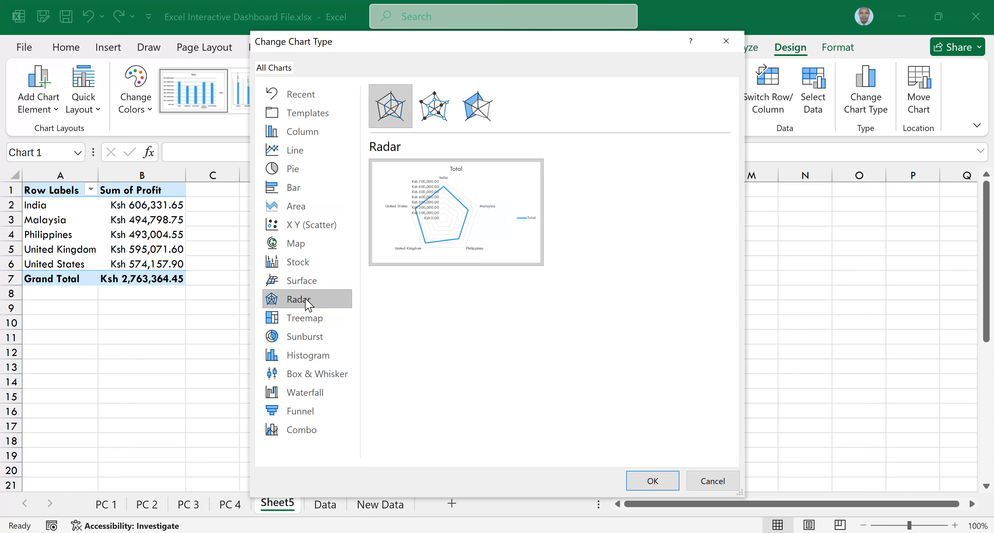
Change the profit chart to the basic 2-D Area type and recolour it with the fourth Colorful palette, which starts with purple
{"action": "left_click", "coordinate": [300, 207]}
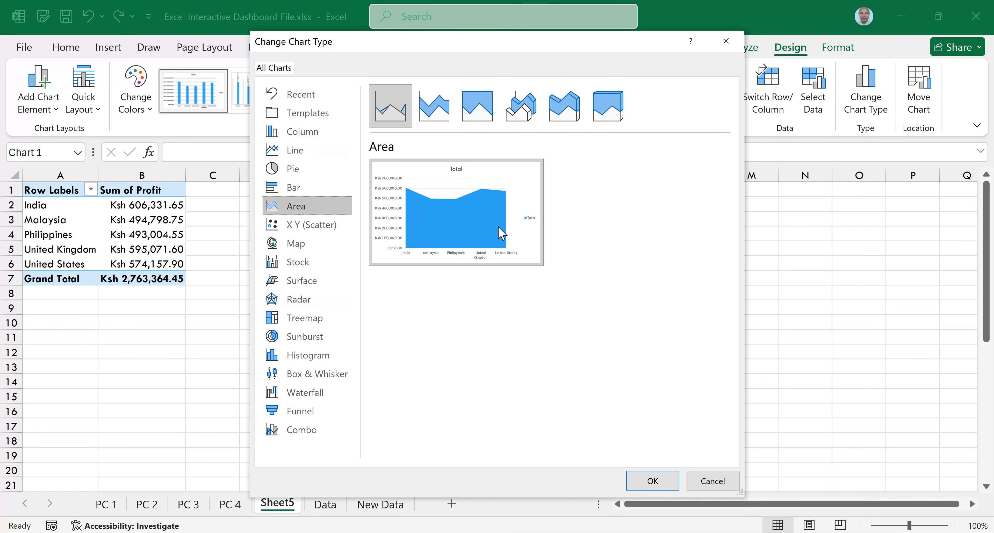
{"action": "left_click", "coordinate": [519, 104]}
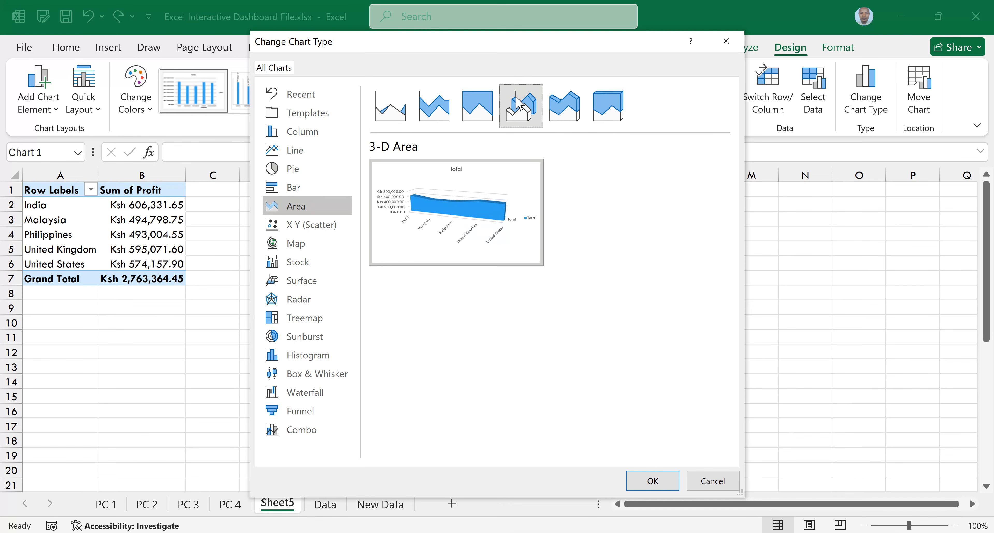
{"action": "left_click", "coordinate": [404, 111]}
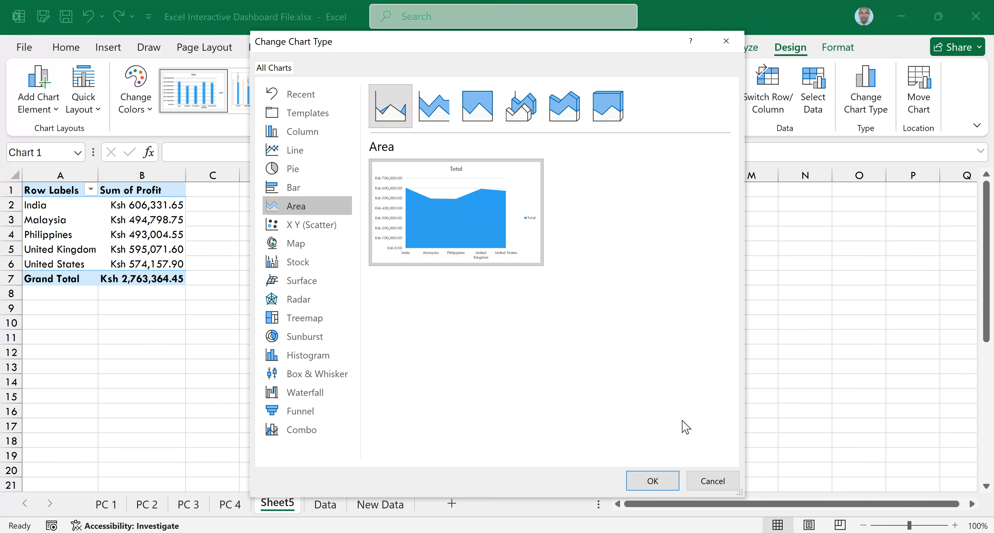
{"action": "left_click", "coordinate": [652, 481]}
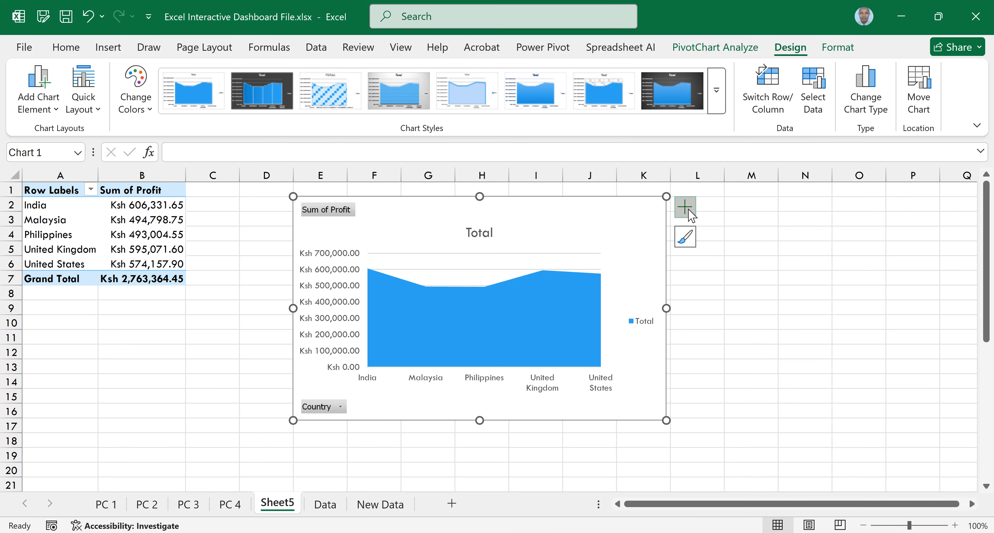
{"action": "left_click", "coordinate": [147, 101]}
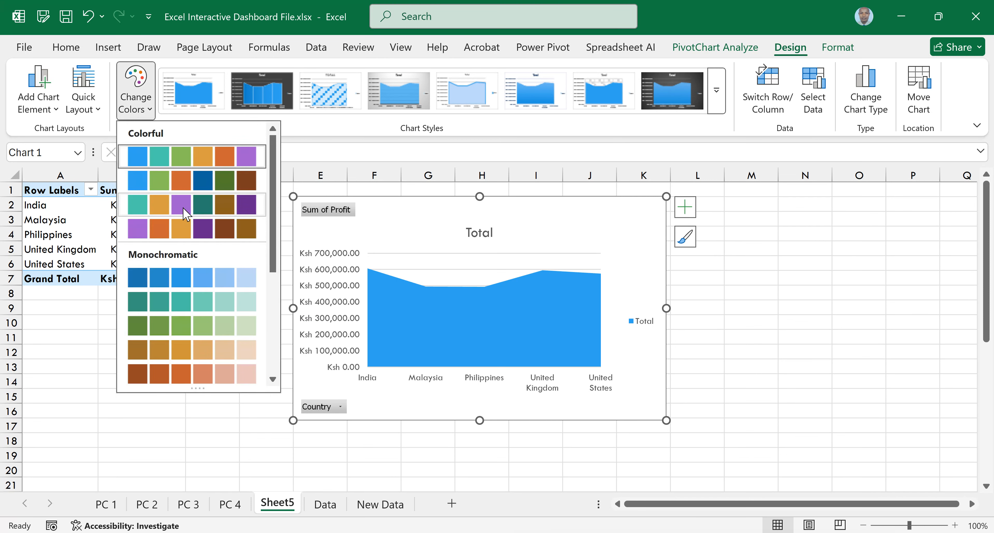
{"action": "left_click", "coordinate": [200, 223]}
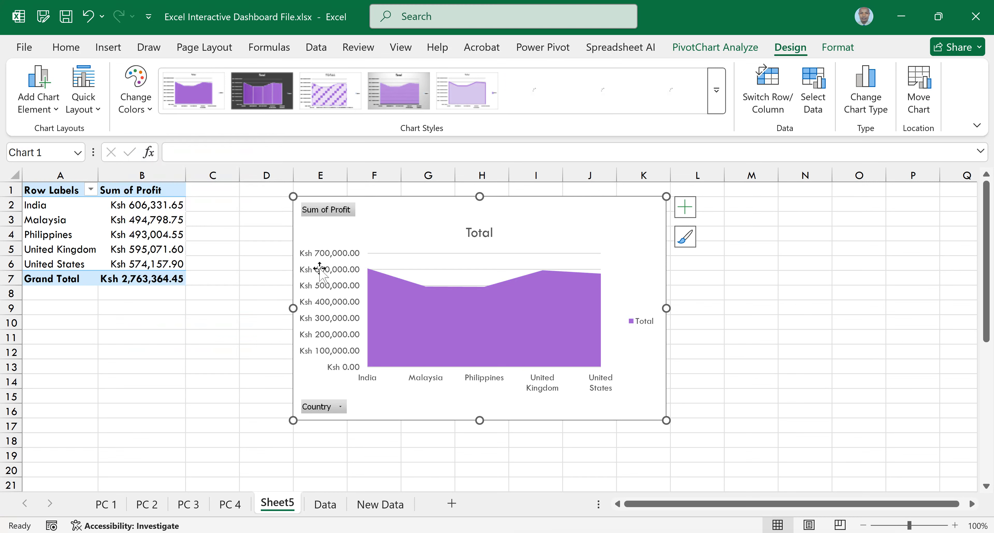
Add axis titles to the area chart, naming the vertical axis "Amount" and the horizontal axis "Country"
{"action": "left_click", "coordinate": [685, 207]}
{"action": "left_click", "coordinate": [713, 250]}
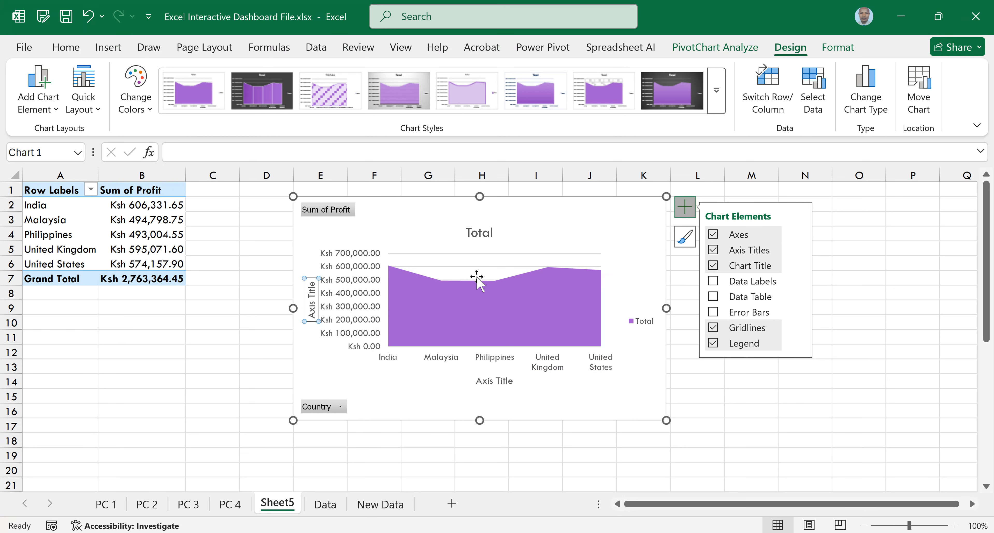
{"action": "type", "text": "Am"}
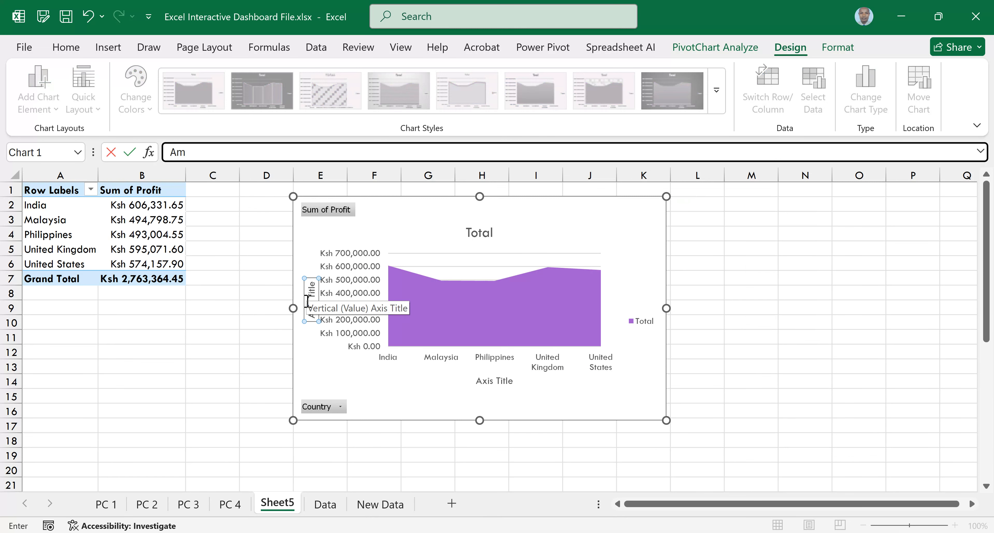
{"action": "type", "text": "ount"}
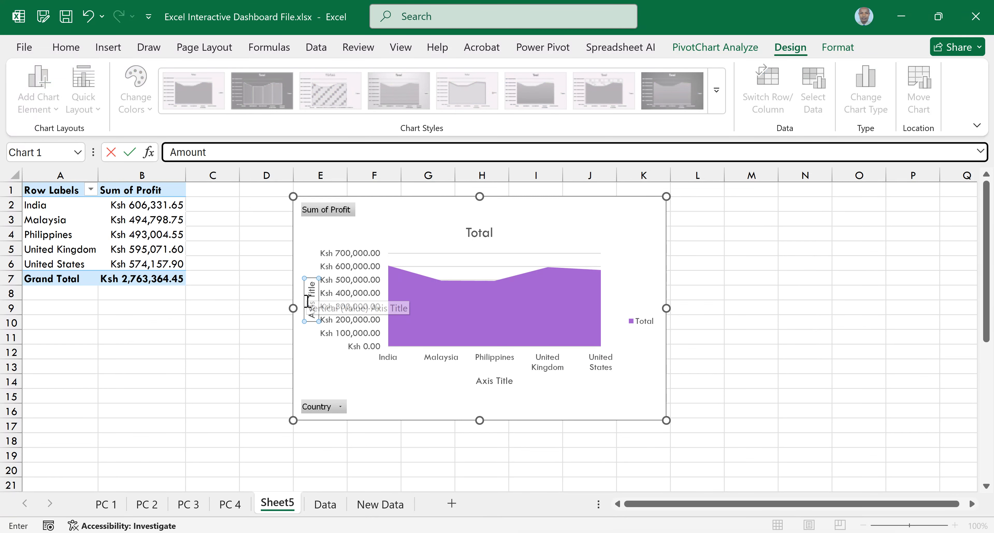
{"action": "left_click", "coordinate": [499, 383]}
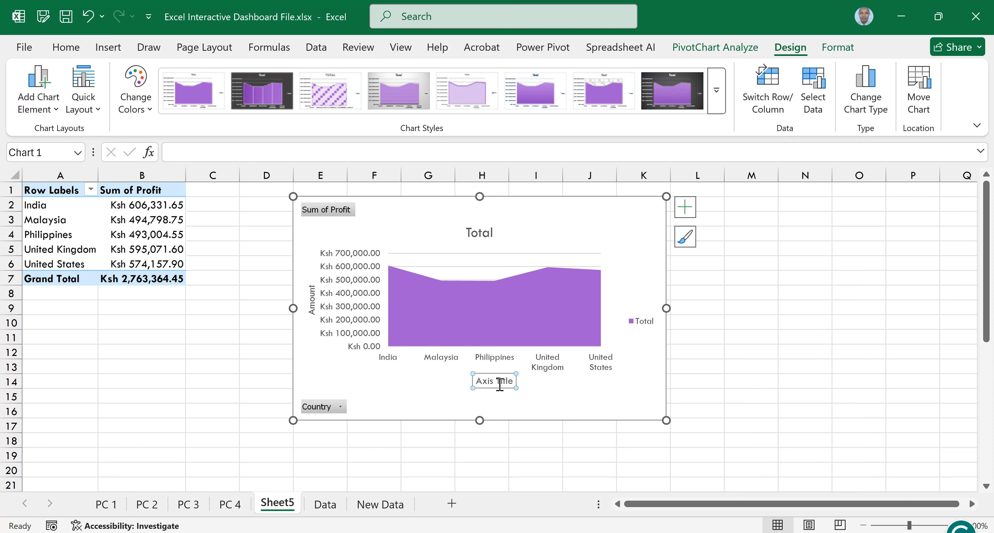
{"action": "type", "text": "Country"}
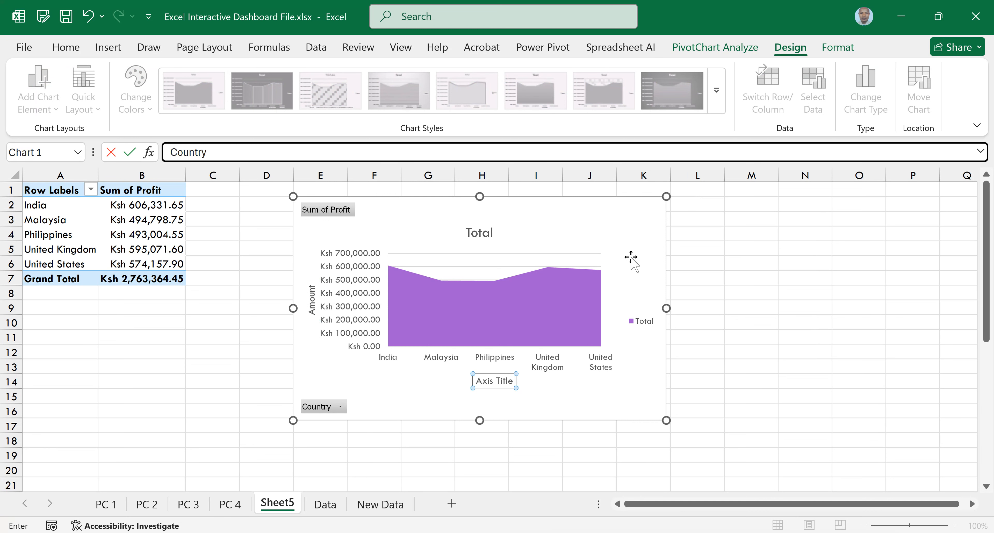
{"action": "left_click", "coordinate": [632, 262]}
Remove the legend from the area chart and set its title to "Profit by Country"
{"action": "left_click", "coordinate": [691, 214]}
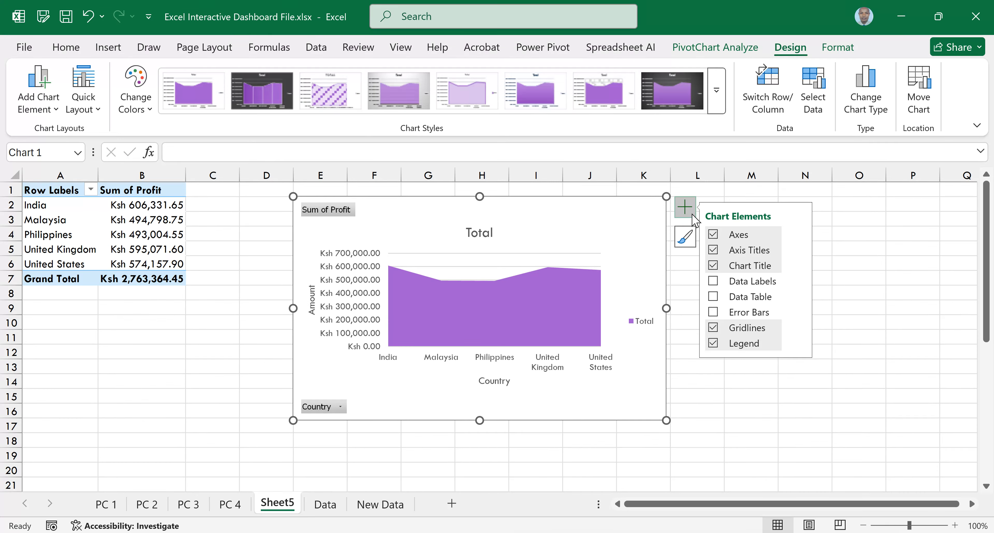
{"action": "left_click", "coordinate": [713, 343]}
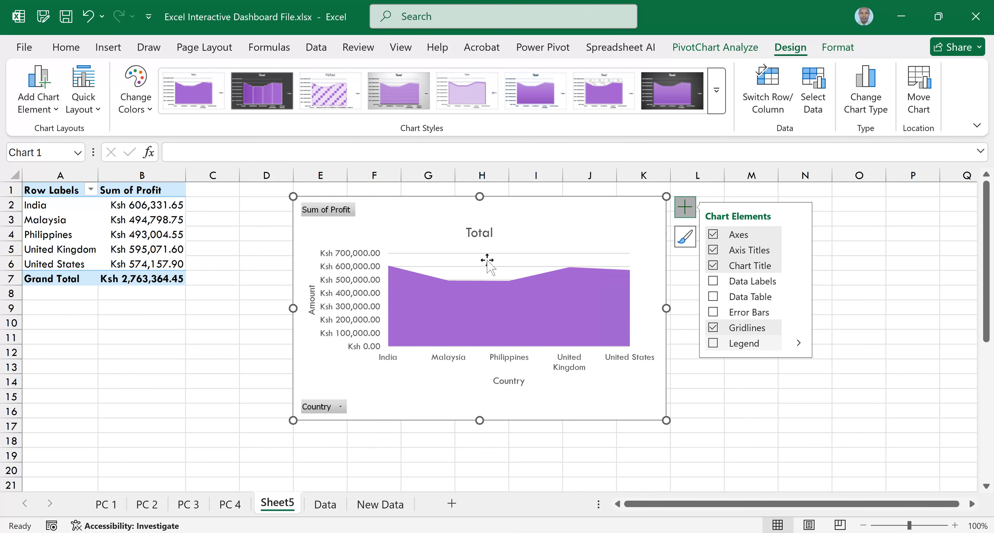
{"action": "left_click", "coordinate": [485, 233]}
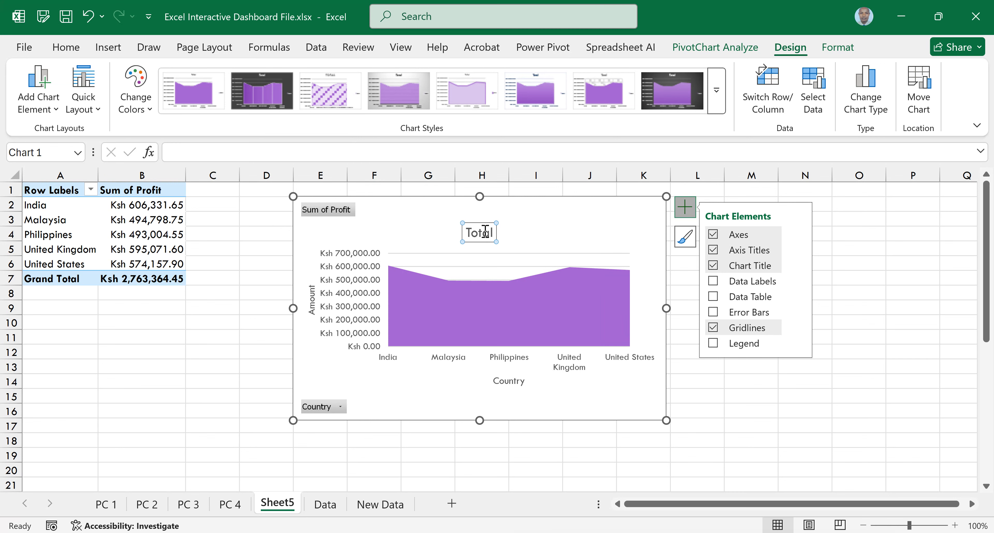
{"action": "type", "text": "P"}
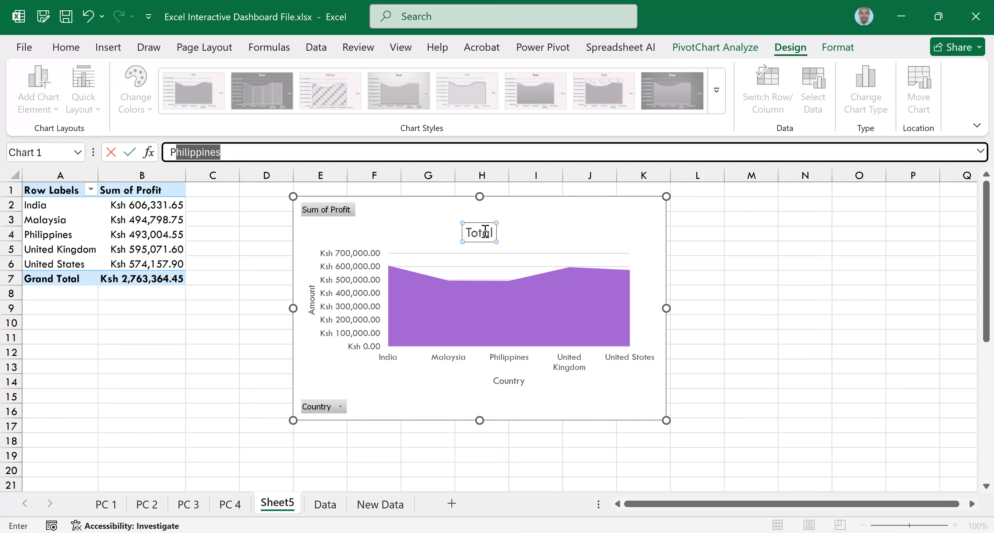
{"action": "type", "text": "rofits"}
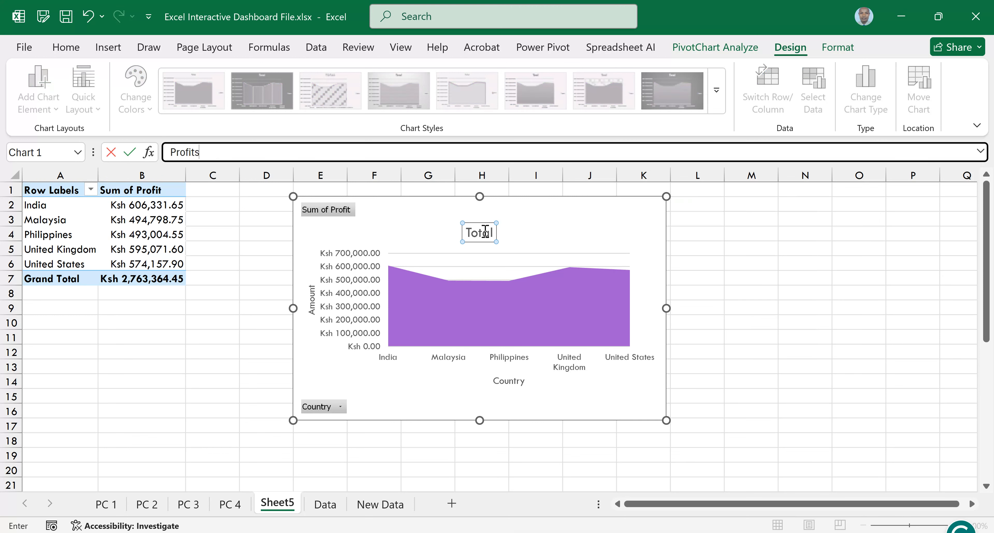
{"action": "key", "text": "BackSpace"}
{"action": "type", "text": "by Country"}
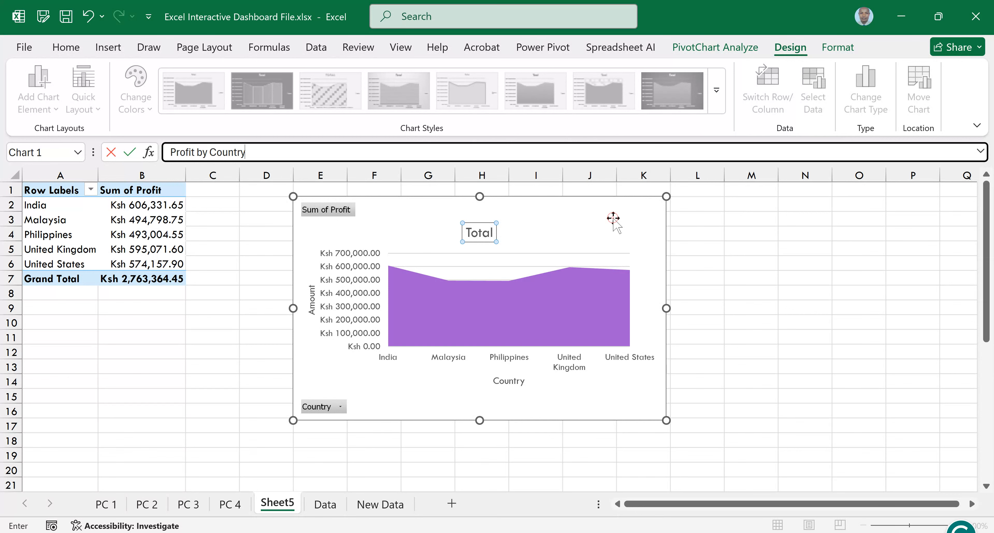
{"action": "left_click", "coordinate": [614, 219]}
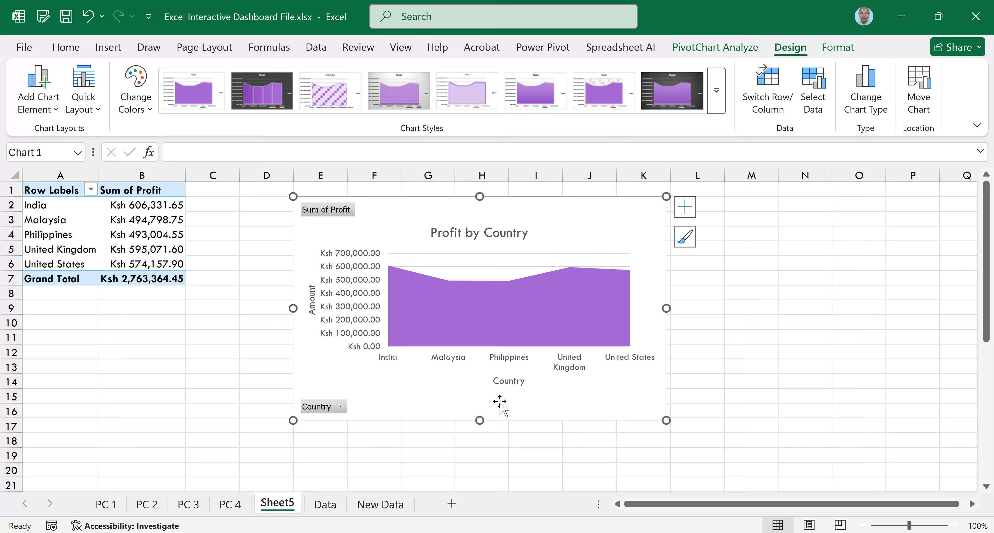
Rename the Sheet5 worksheet as PC 5
{"action": "right_click", "coordinate": [277, 503]}
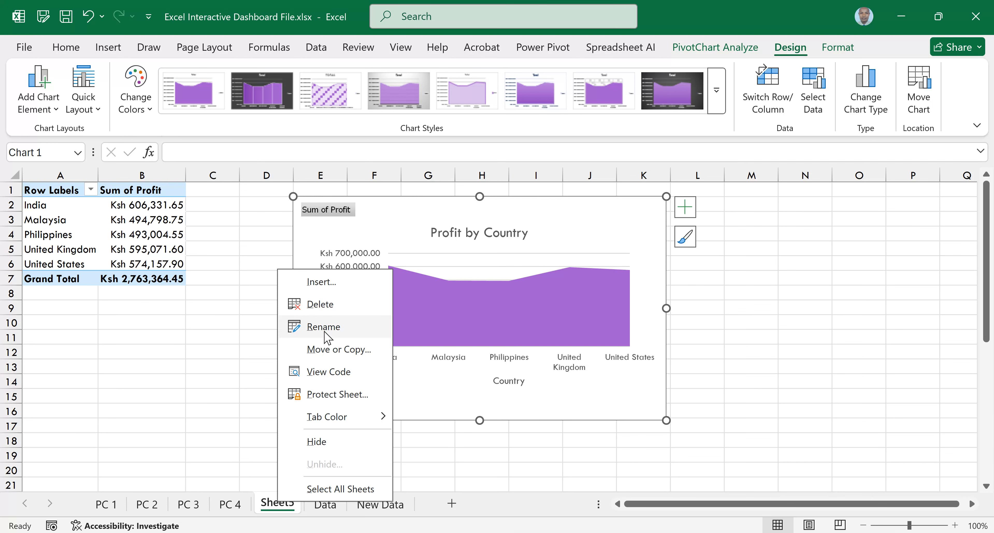
{"action": "left_click", "coordinate": [308, 328]}
{"action": "type", "text": "PC 5"}
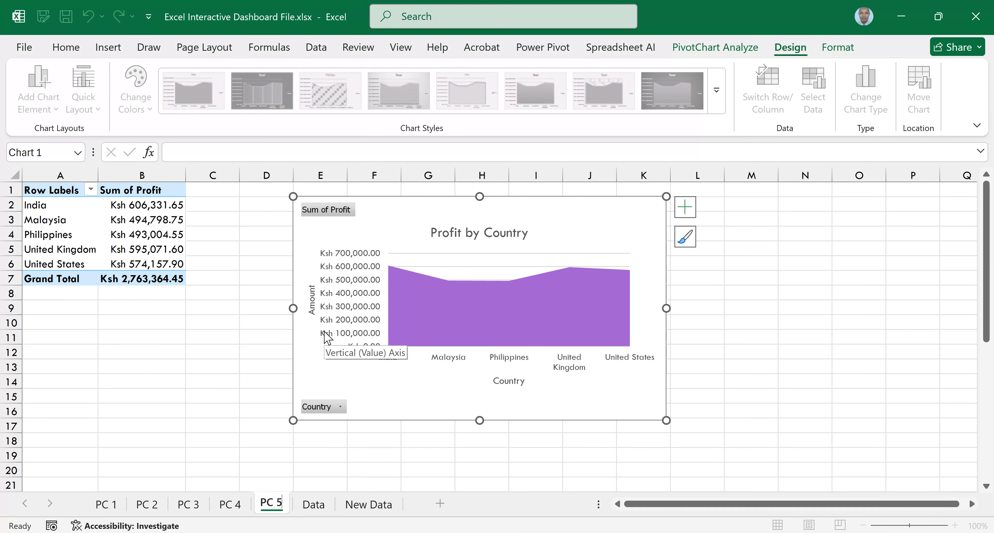
{"action": "left_click", "coordinate": [818, 381]}
Remove the gridlines from the Profit by Country chart
{"action": "left_click", "coordinate": [603, 229]}
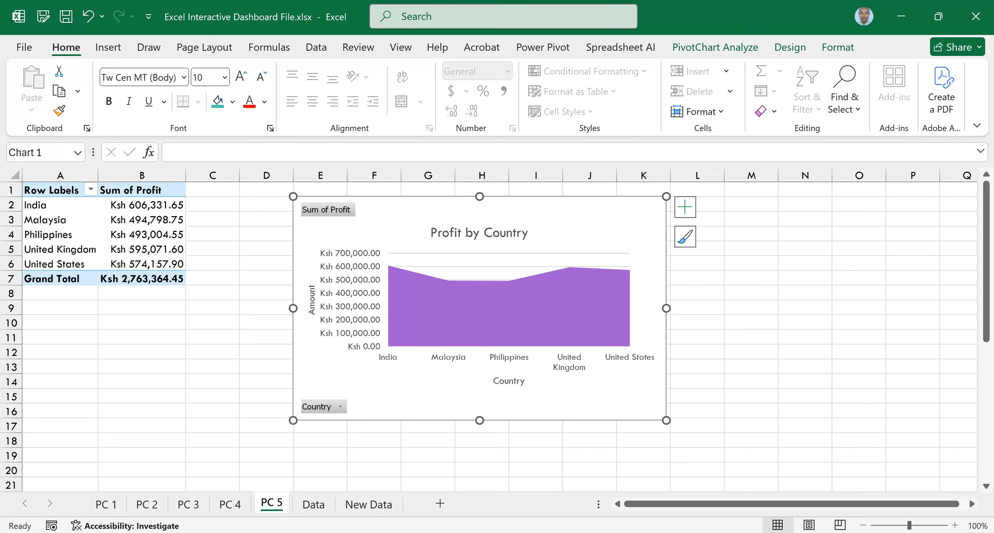
{"action": "left_click", "coordinate": [559, 531]}
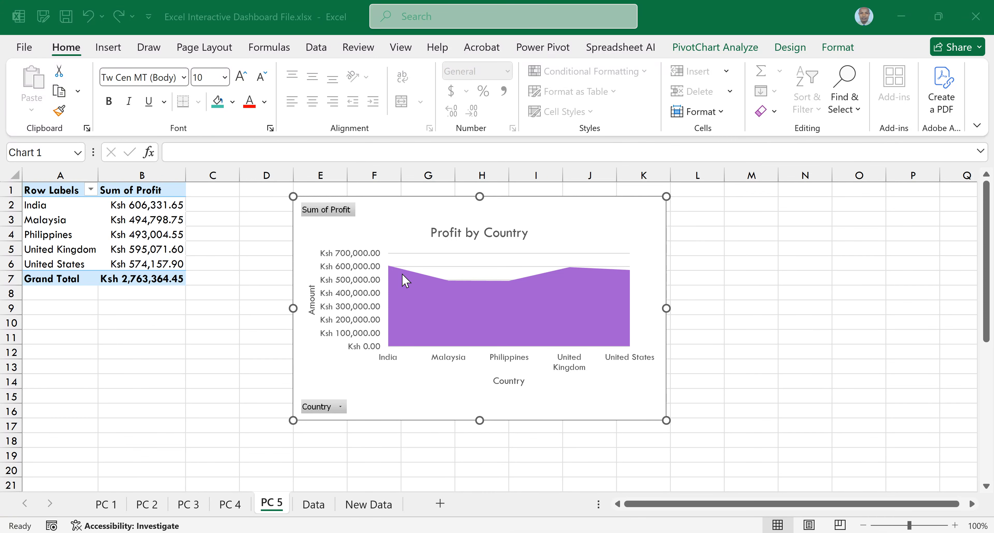
{"action": "left_click", "coordinate": [608, 211]}
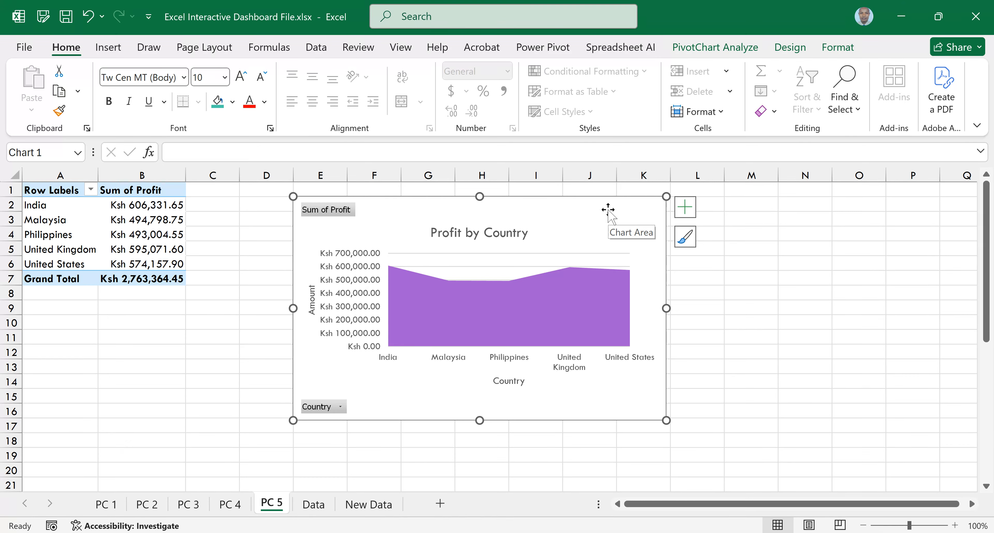
{"action": "left_click", "coordinate": [685, 207]}
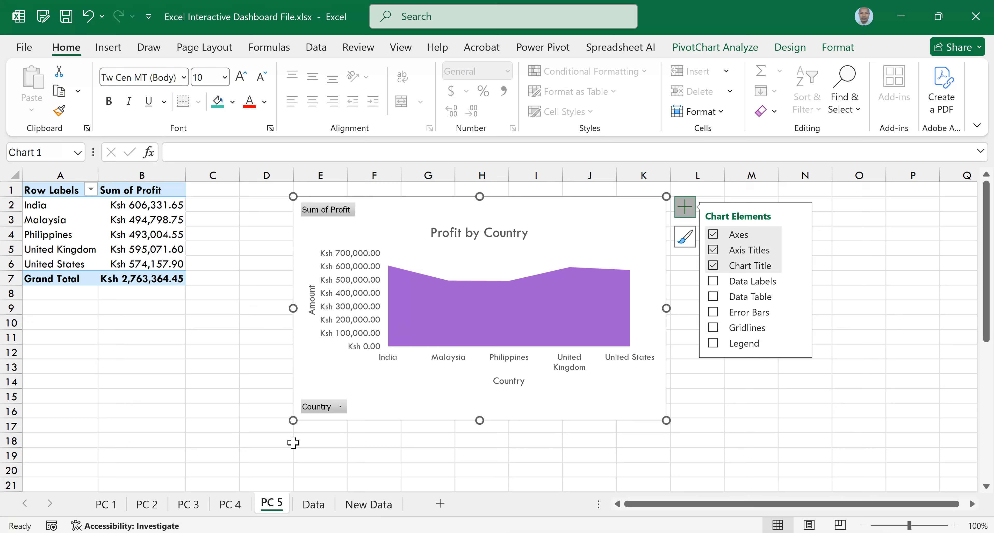
Insert another PivotChart from Table3 on the Data sheet, placing it on a new worksheet
{"action": "left_click", "coordinate": [311, 506]}
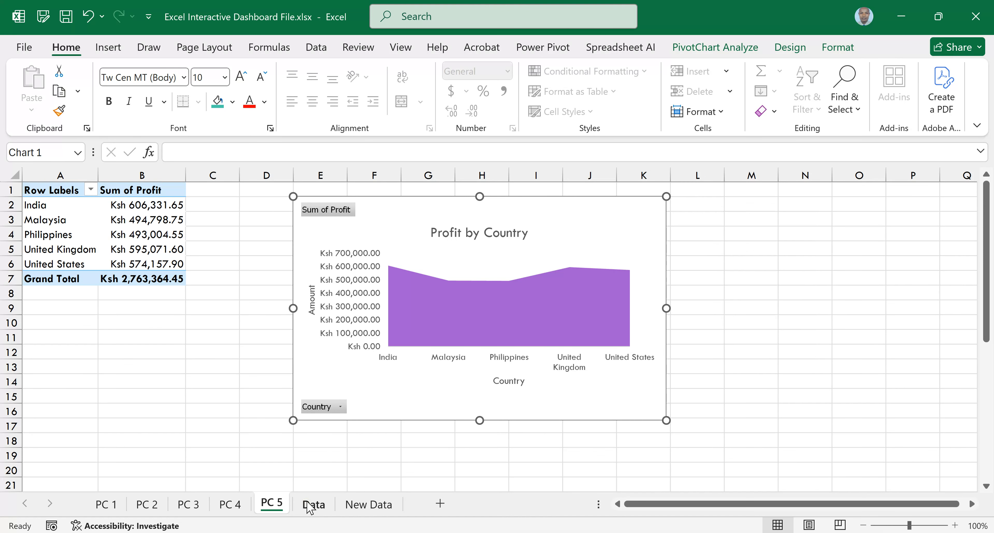
{"action": "left_click", "coordinate": [120, 52]}
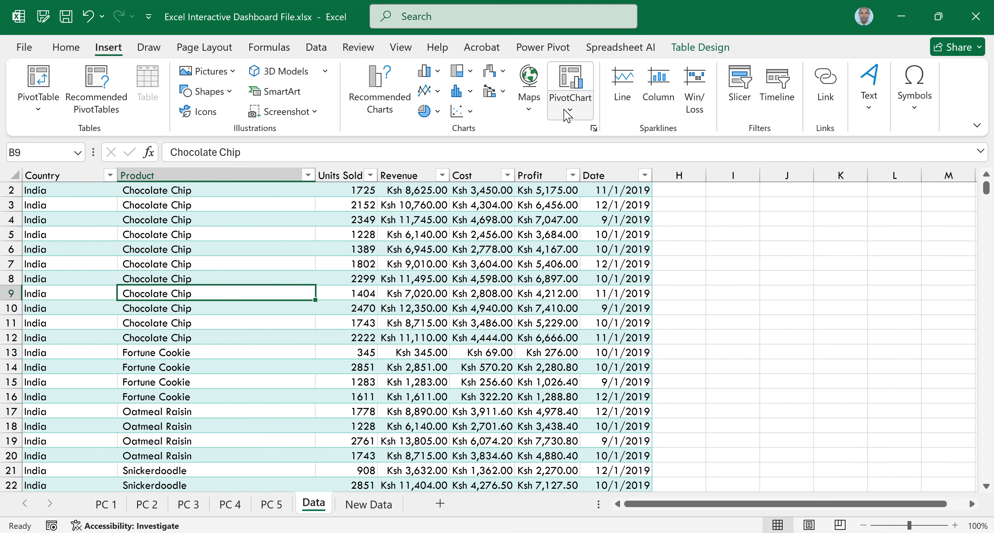
{"action": "left_click", "coordinate": [569, 111]}
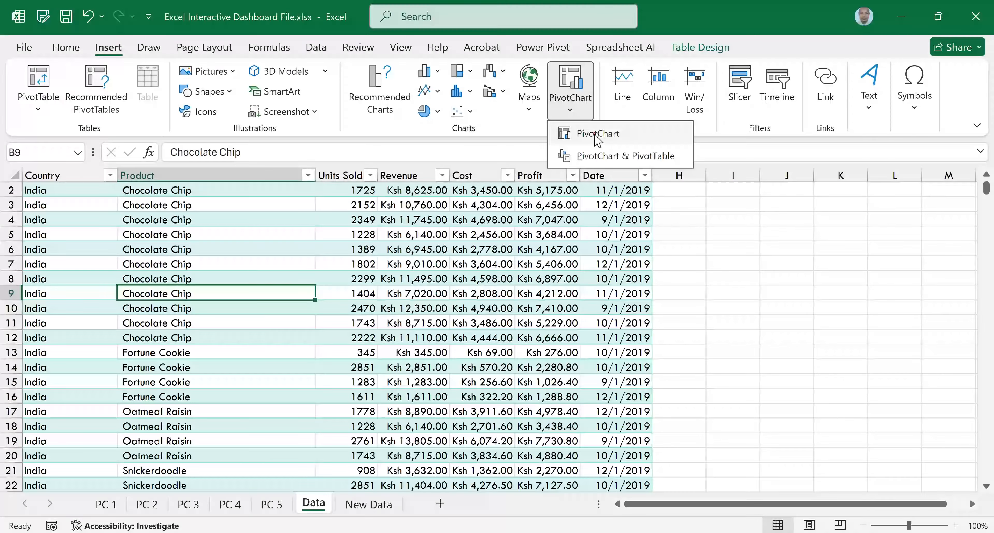
{"action": "left_click", "coordinate": [597, 135]}
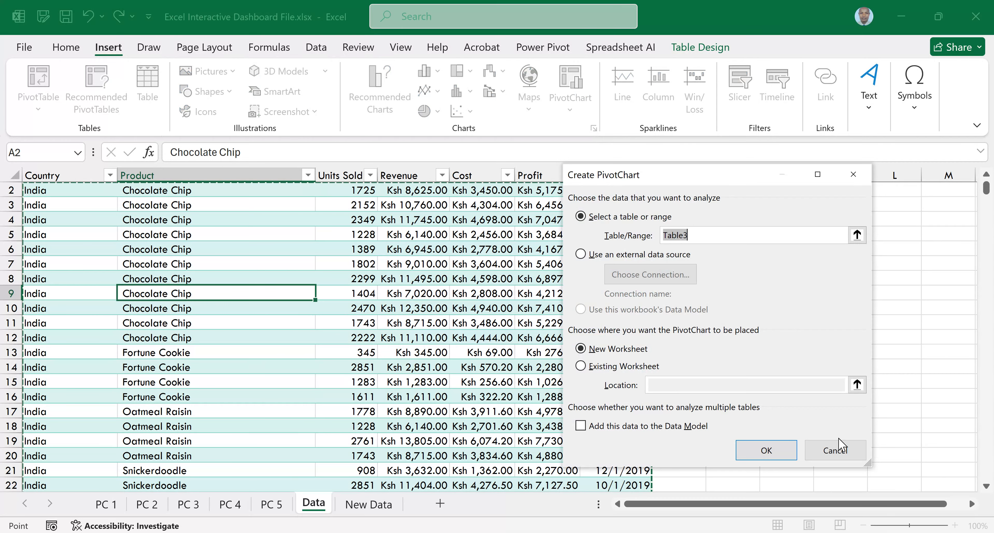
{"action": "left_click", "coordinate": [783, 452]}
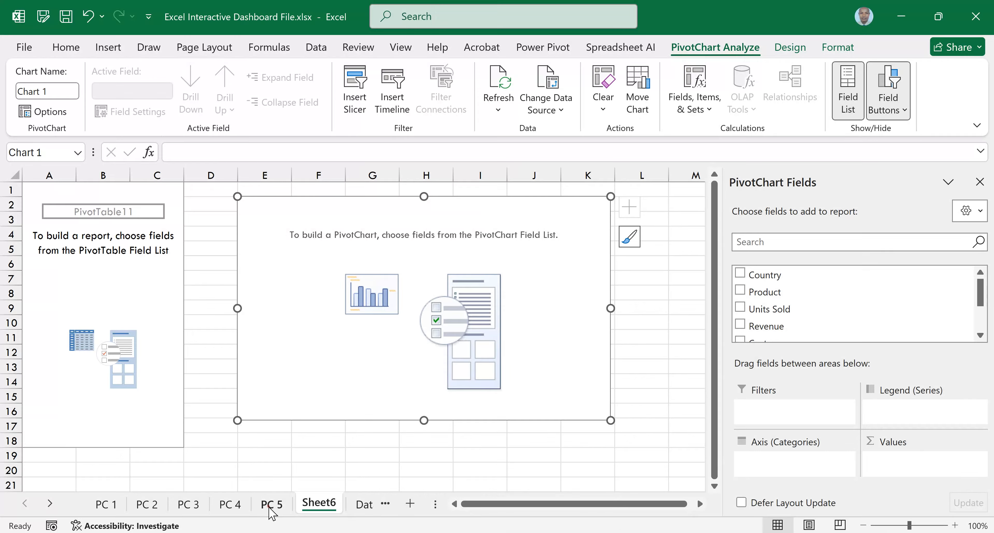
Build the new PivotChart on Sheet6 with Product as the axis category and the sum of Profit as the values
{"action": "left_click", "coordinate": [269, 506]}
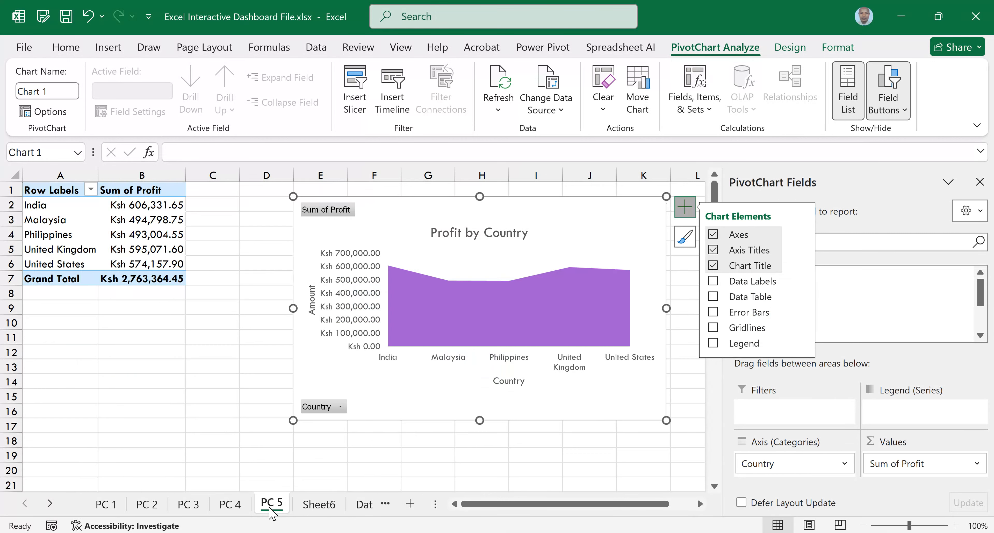
{"action": "left_click", "coordinate": [324, 508]}
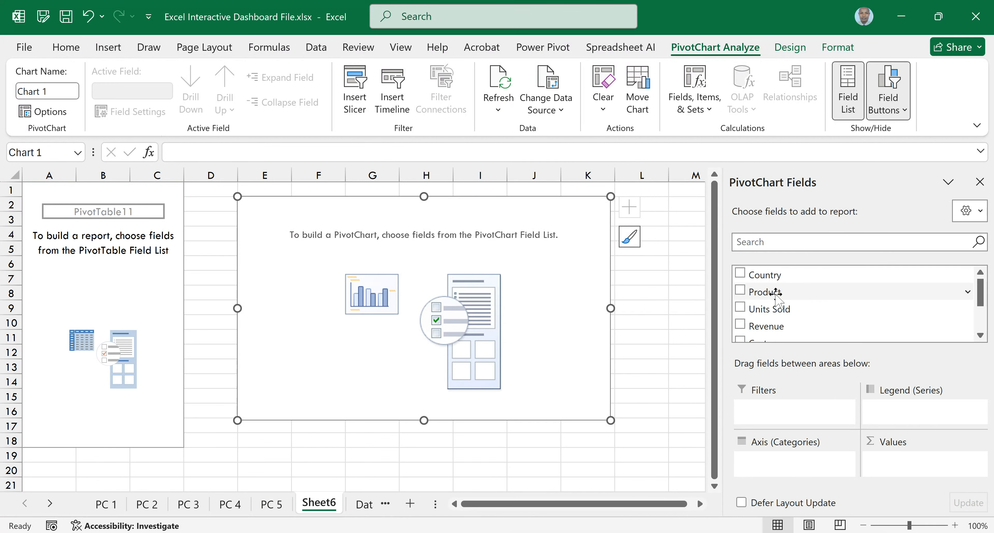
{"action": "left_click_drag", "start_coordinate": [777, 295], "coordinate": [784, 465]}
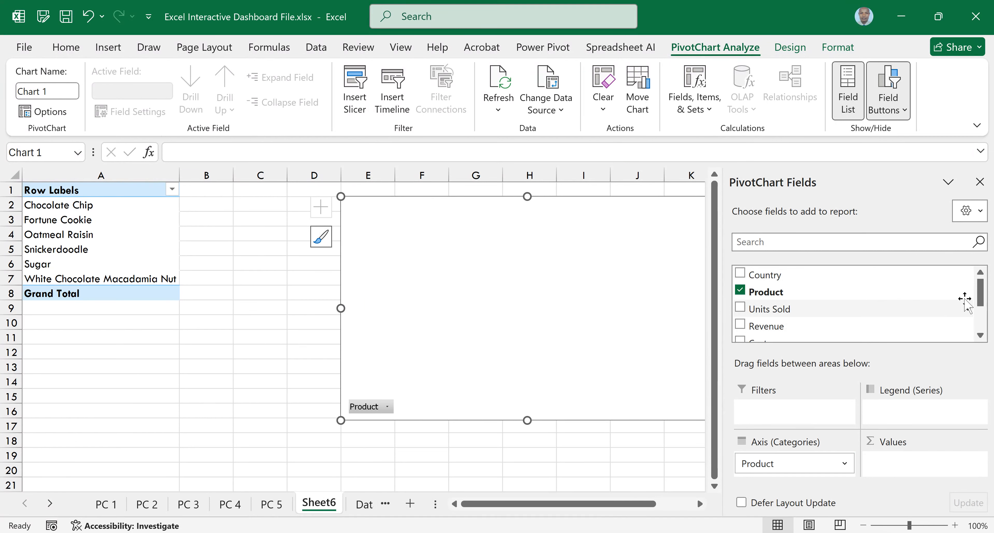
{"action": "left_click_drag", "start_coordinate": [980, 292], "coordinate": [980, 316]}
{"action": "left_click_drag", "start_coordinate": [814, 303], "coordinate": [926, 473]}
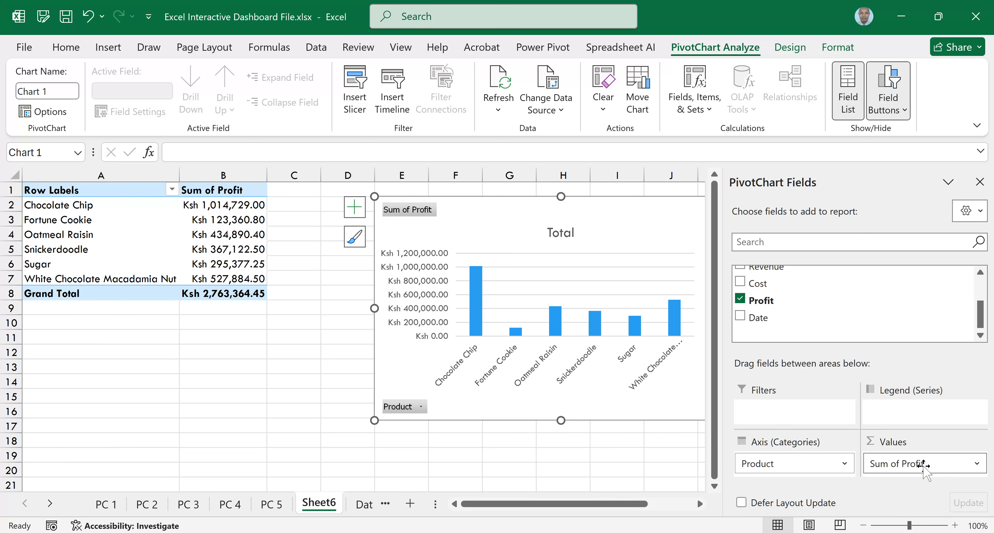
Format the Sum of Profit values in B2:B7 to show no decimal places, and close the PivotTable field list
{"action": "left_click_drag", "start_coordinate": [211, 205], "coordinate": [224, 278]}
{"action": "left_click", "coordinate": [60, 49]}
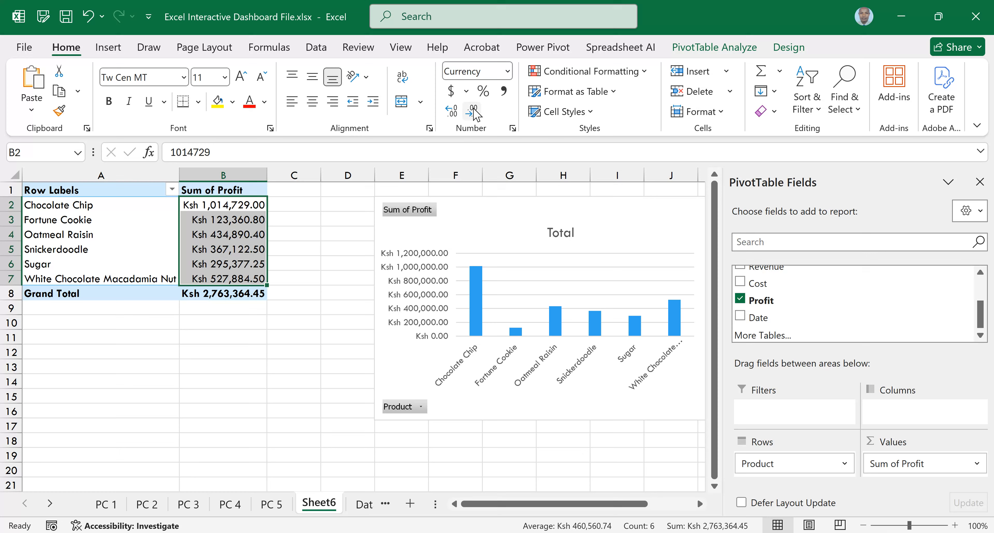
{"action": "double_click", "coordinate": [474, 112]}
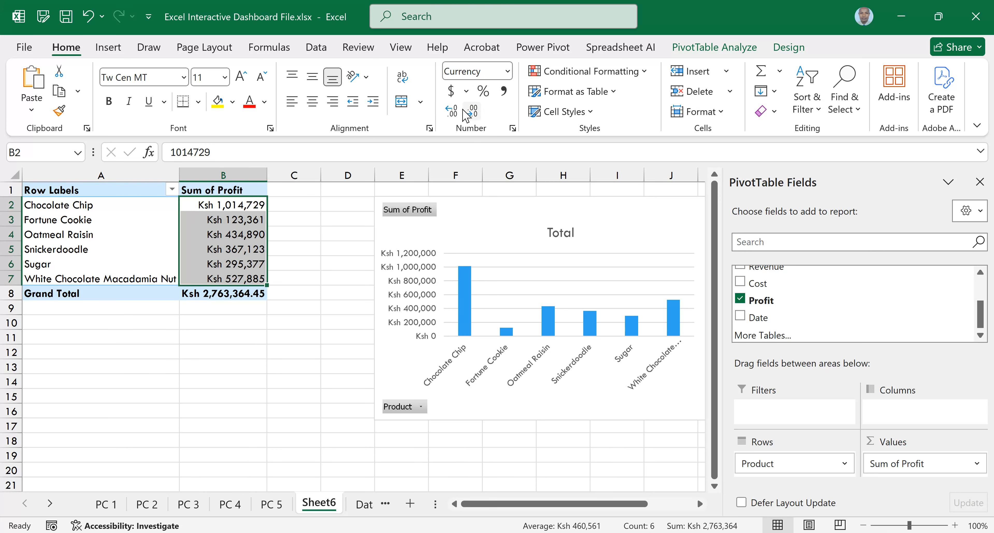
{"action": "left_click", "coordinate": [478, 109]}
{"action": "left_click", "coordinate": [976, 187]}
Open the chart type options for the profit by product PivotChart and preview it as a Doughnut chart
{"action": "left_click", "coordinate": [790, 48]}
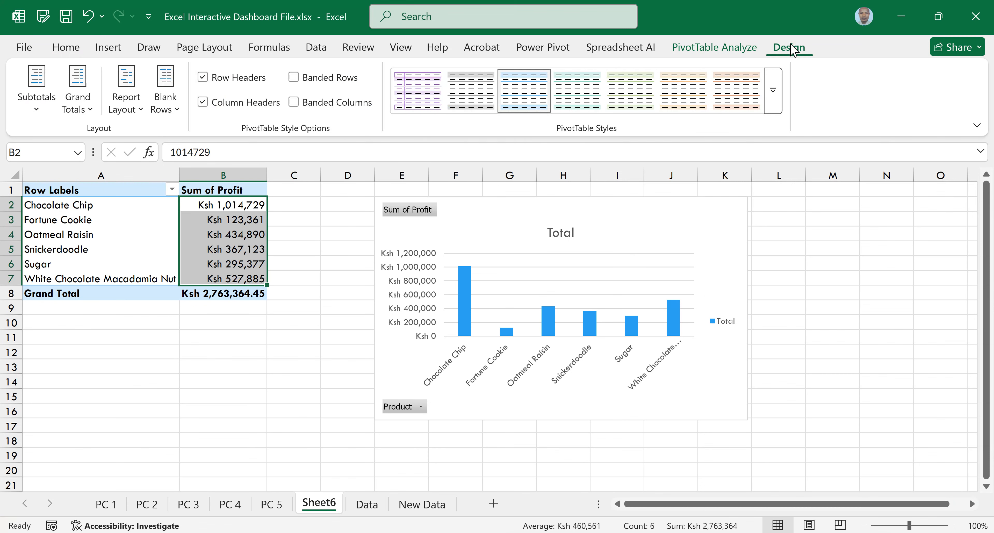
{"action": "left_click", "coordinate": [695, 47]}
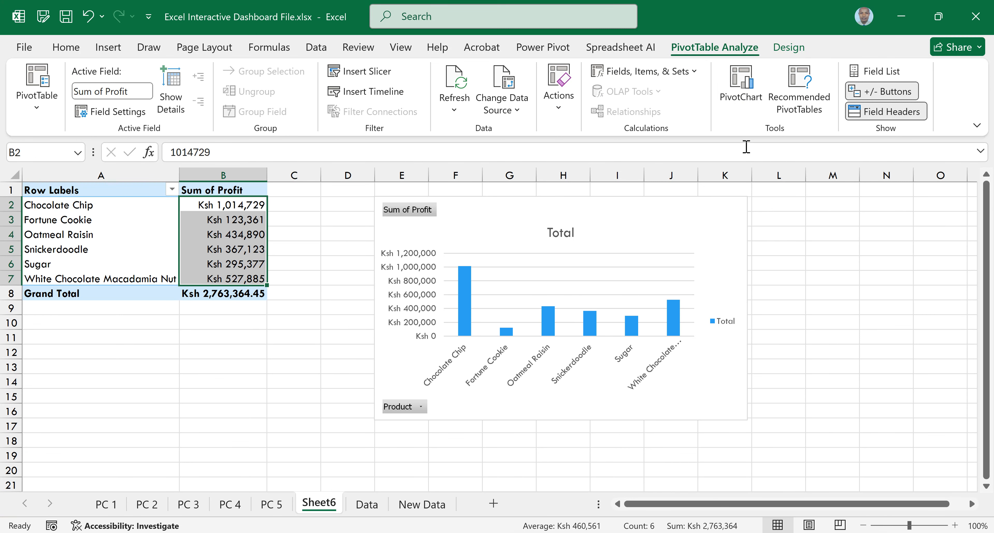
{"action": "left_click", "coordinate": [626, 220]}
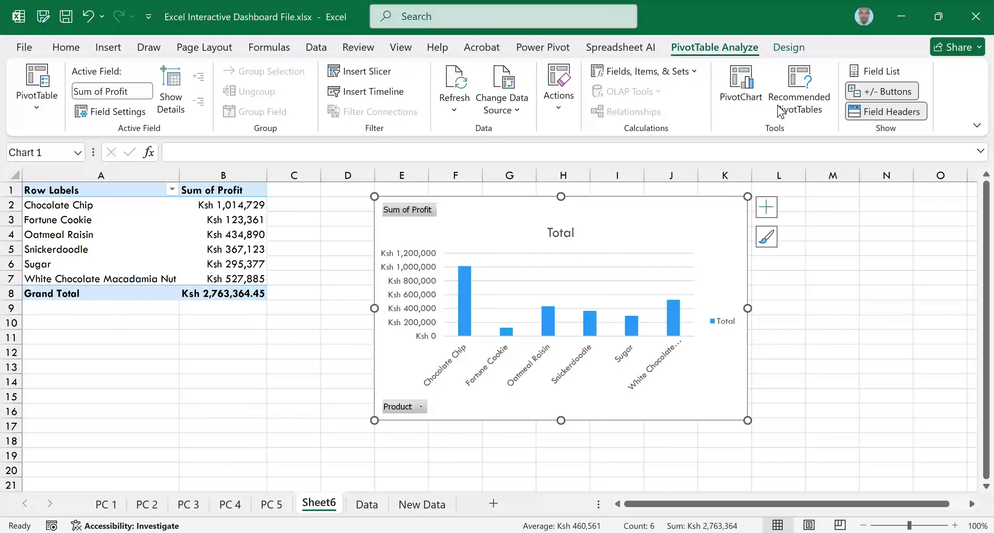
{"action": "left_click", "coordinate": [789, 48]}
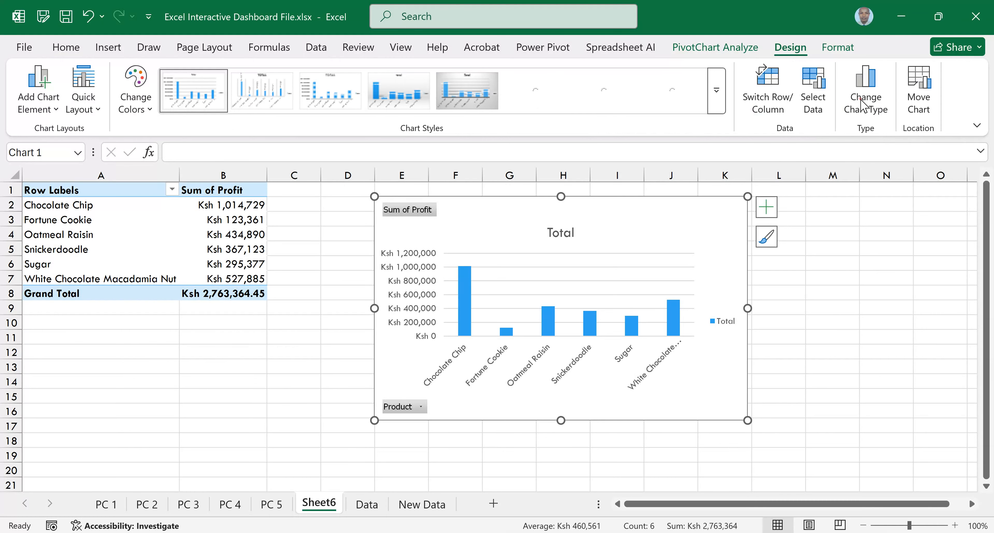
{"action": "left_click", "coordinate": [860, 104]}
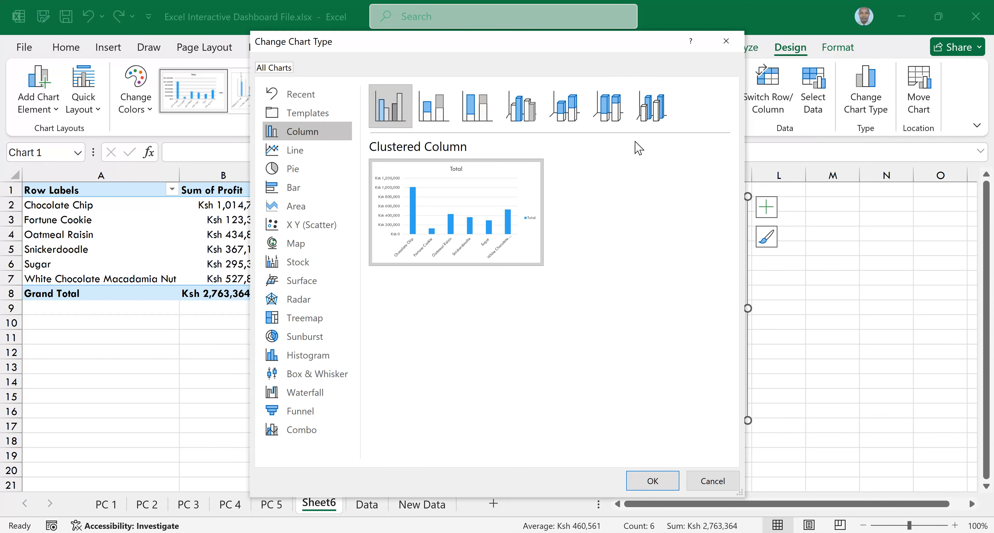
{"action": "left_click", "coordinate": [303, 151]}
{"action": "left_click", "coordinate": [297, 169]}
{"action": "left_click", "coordinate": [559, 112]}
{"action": "mouse_move", "coordinate": [469, 217]}
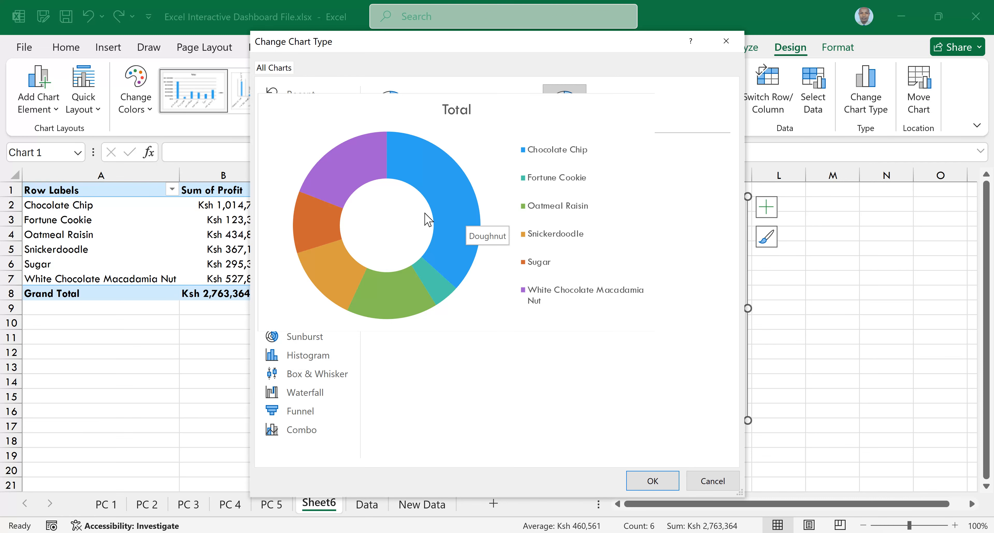
Compare other chart types for the product profit data, including Map, Stock, Radar, Surface, Treemap, Histogram, Box & Whisker, Waterfall, Funnel and Combo
{"action": "left_click", "coordinate": [303, 247]}
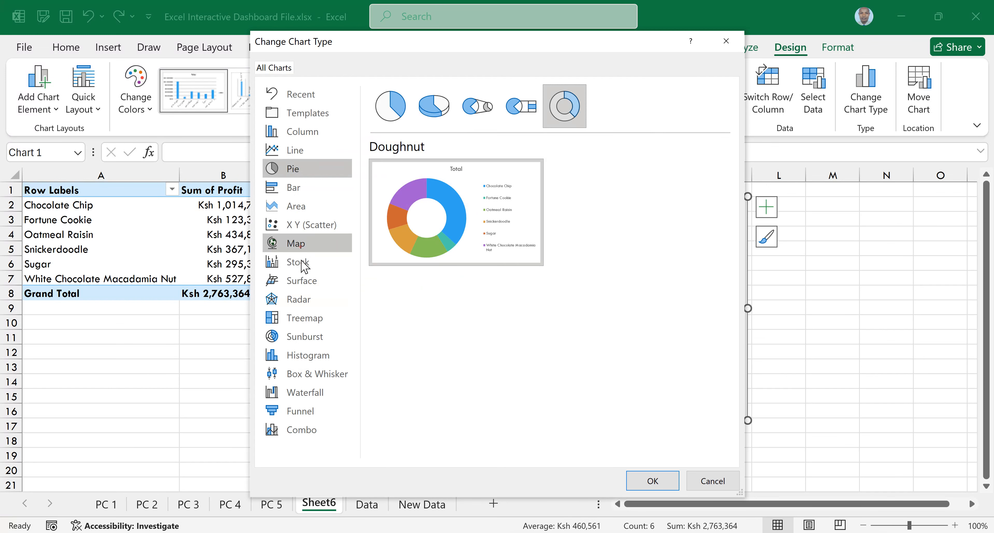
{"action": "left_click", "coordinate": [304, 265]}
{"action": "left_click", "coordinate": [303, 302]}
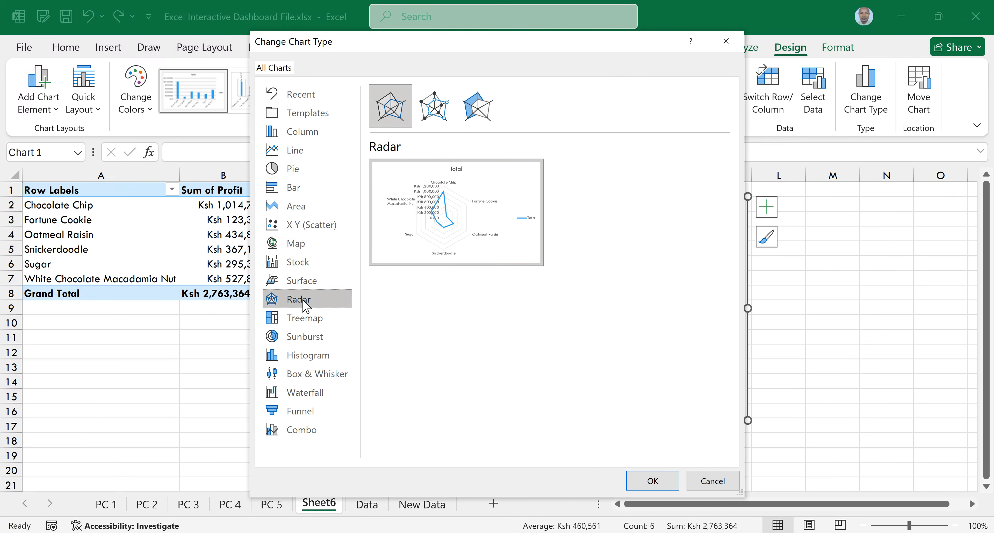
{"action": "left_click", "coordinate": [307, 285]}
{"action": "left_click", "coordinate": [309, 318]}
{"action": "left_click", "coordinate": [313, 356]}
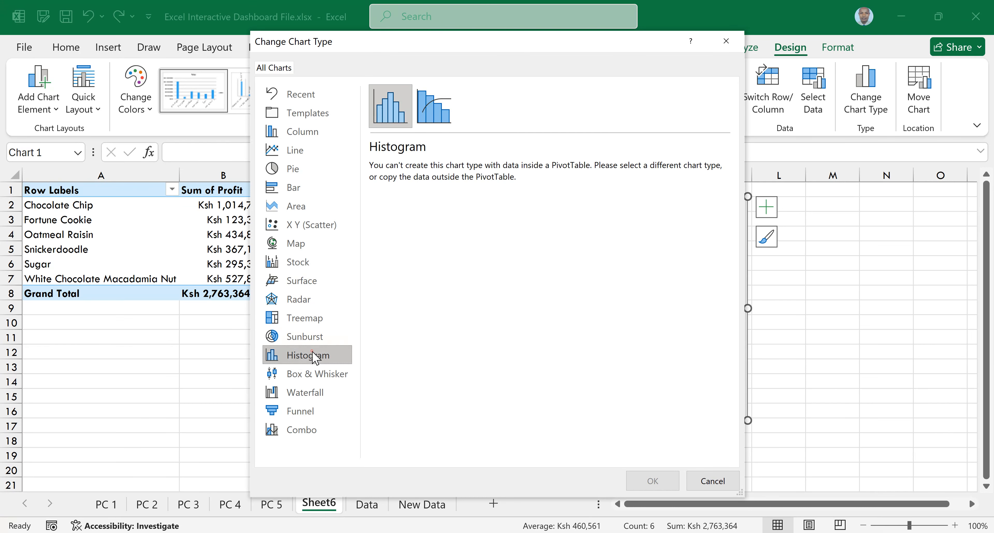
{"action": "left_click", "coordinate": [310, 375]}
{"action": "left_click", "coordinate": [309, 392]}
{"action": "left_click", "coordinate": [307, 412]}
{"action": "left_click", "coordinate": [306, 429]}
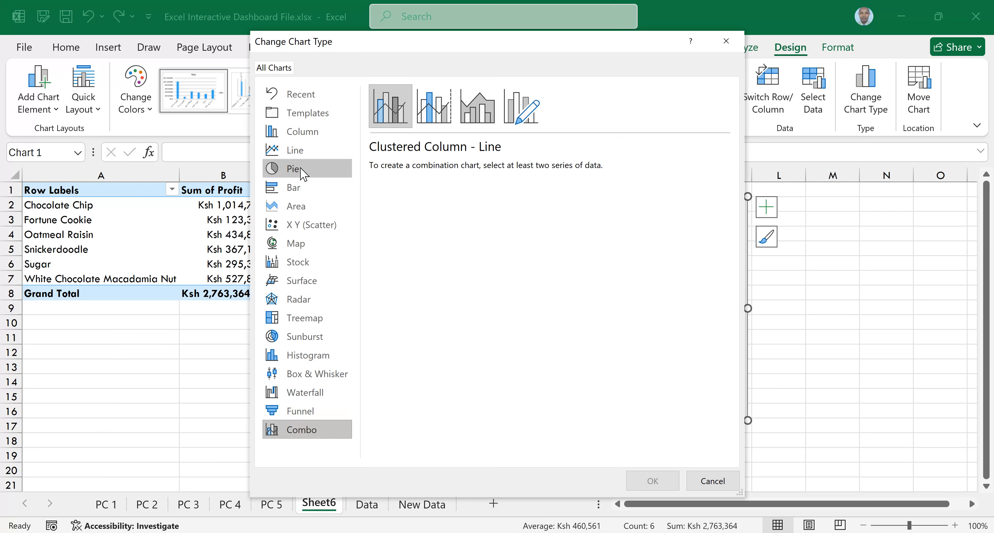
Change the profit pivot chart to a 3-D Clustered Column and extend its lower edge to about row 18
{"action": "left_click", "coordinate": [298, 151]}
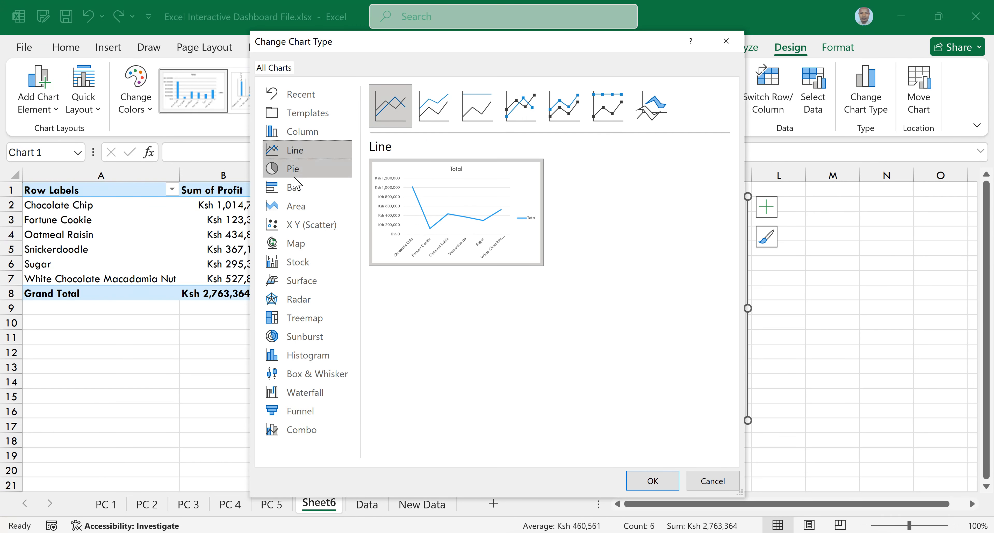
{"action": "left_click", "coordinate": [302, 134]}
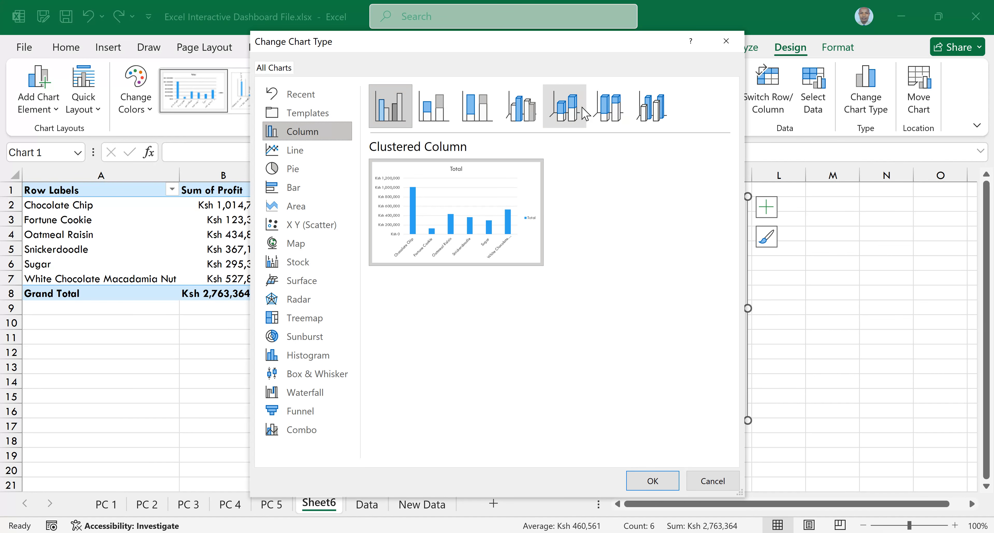
{"action": "left_click", "coordinate": [572, 116]}
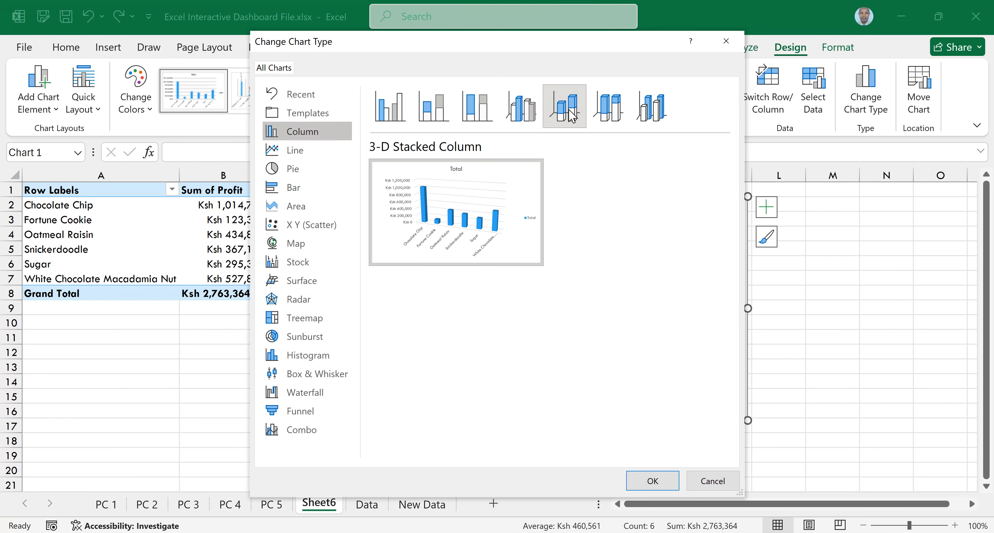
{"action": "left_click", "coordinate": [536, 115]}
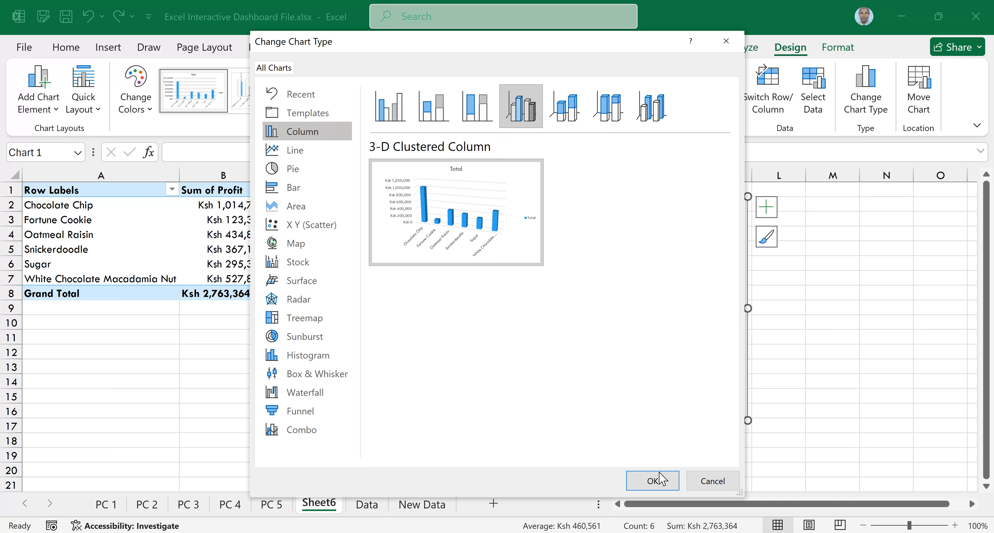
{"action": "left_click", "coordinate": [653, 480]}
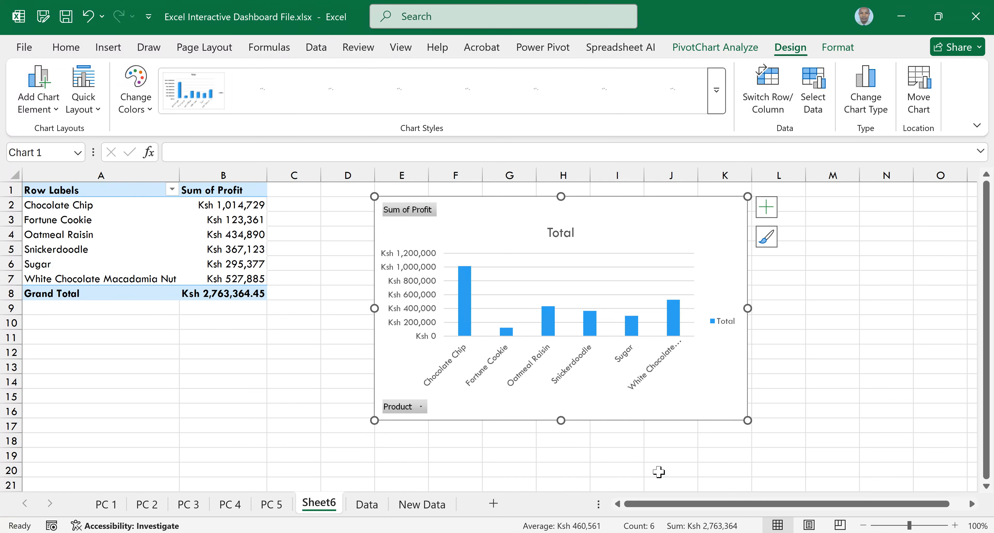
{"action": "left_click_drag", "start_coordinate": [745, 418], "coordinate": [751, 448]}
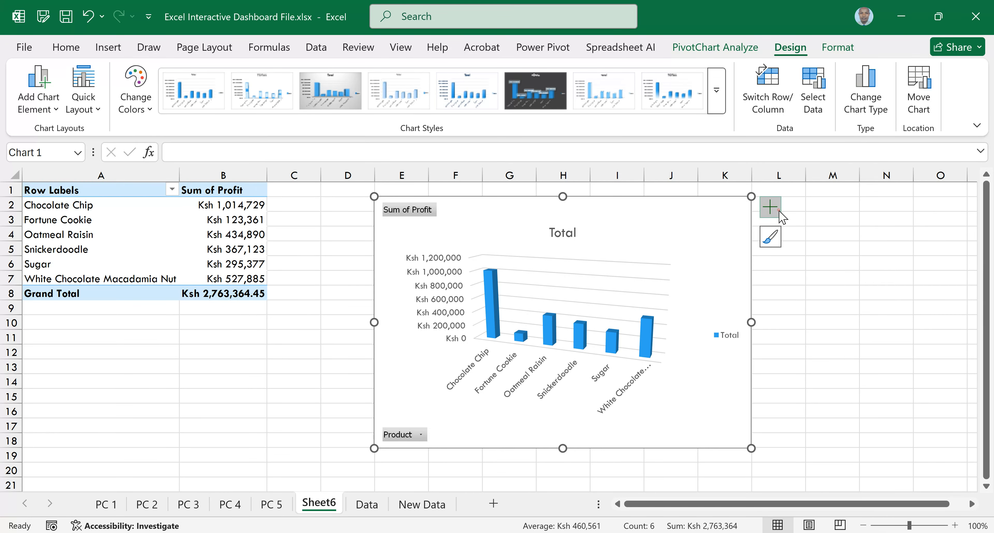
Add axis titles to the chart, naming the horizontal axis "Country" and the vertical axis "Amount"
{"action": "left_click", "coordinate": [770, 208]}
{"action": "left_click", "coordinate": [798, 251]}
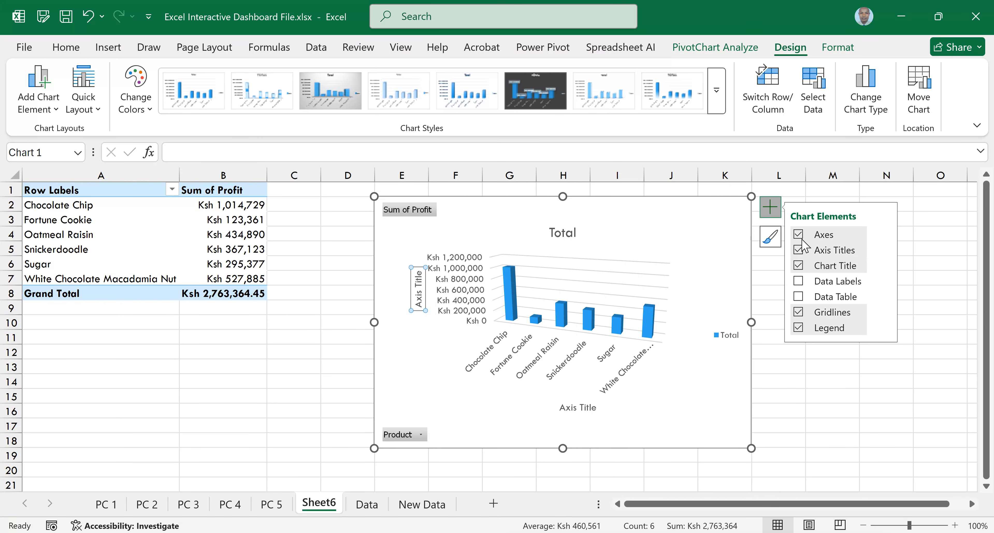
{"action": "left_click", "coordinate": [585, 408]}
{"action": "type", "text": "Country"}
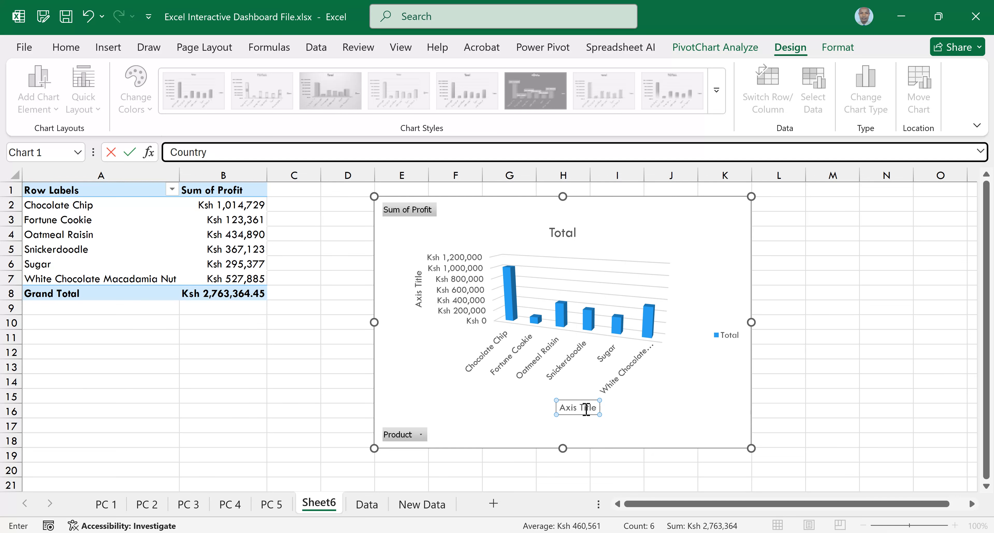
{"action": "left_click", "coordinate": [416, 288]}
{"action": "type", "text": "Amount"}
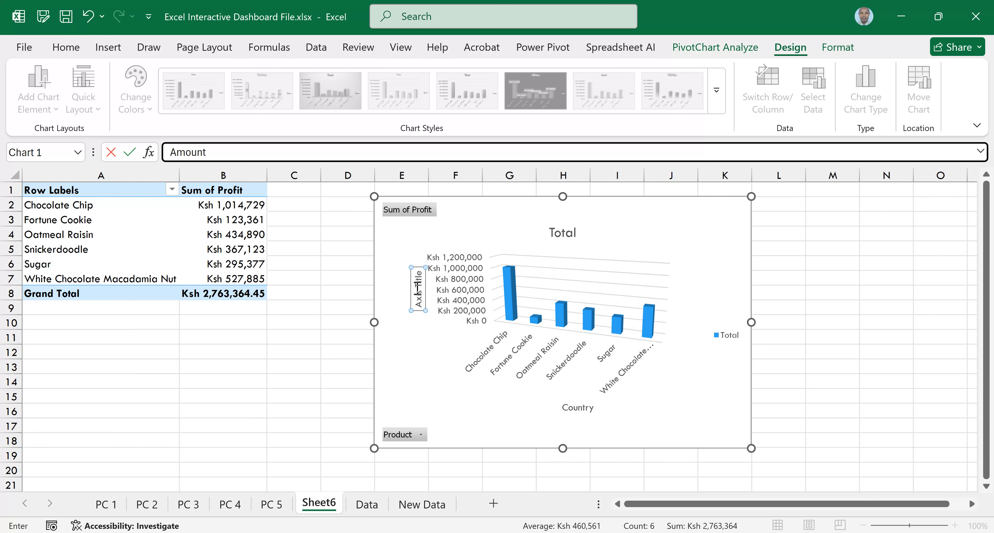
{"action": "key", "text": "Return"}
Remove the chart's legend and set the chart title to "Profit by Product"
{"action": "left_click", "coordinate": [770, 207]}
{"action": "left_click", "coordinate": [797, 327]}
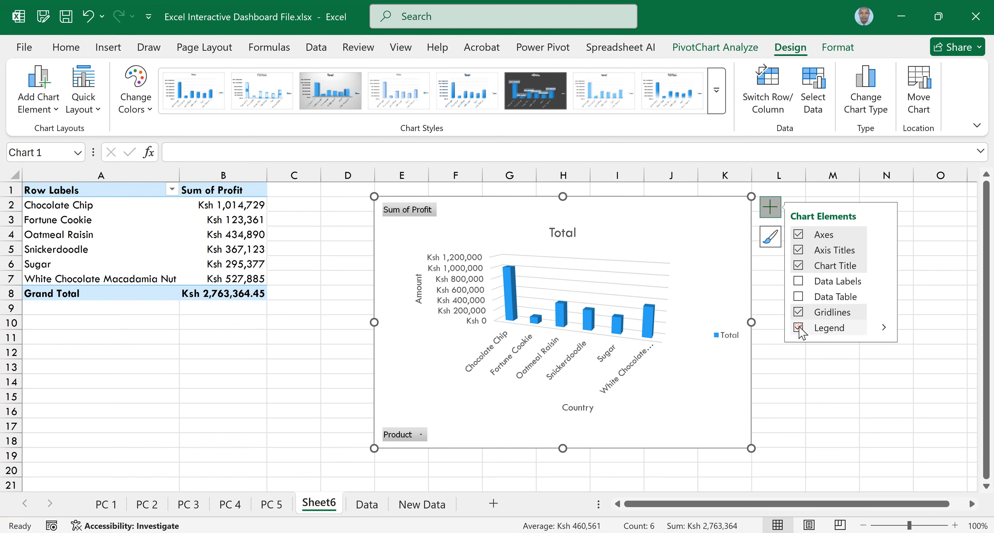
{"action": "left_click", "coordinate": [569, 235]}
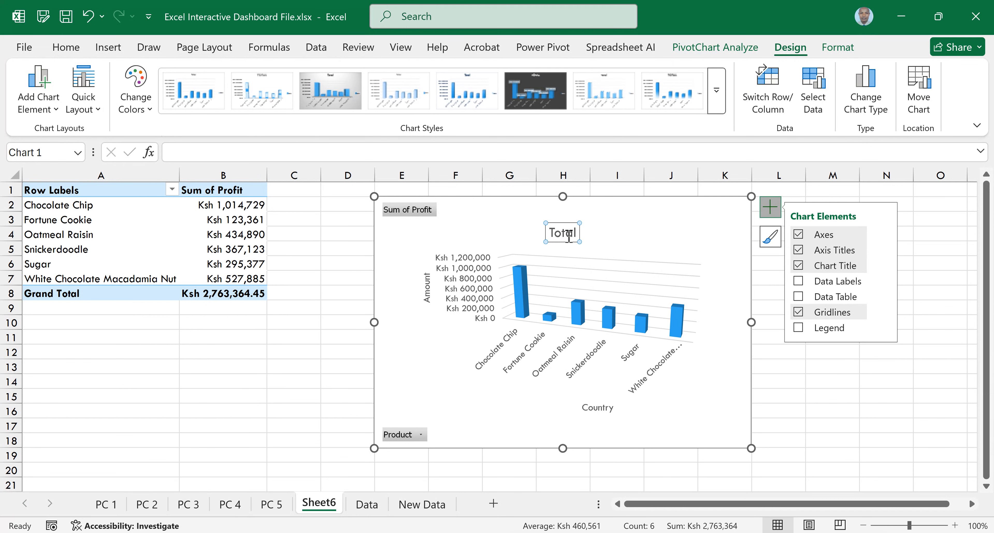
{"action": "type", "text": "Profi"}
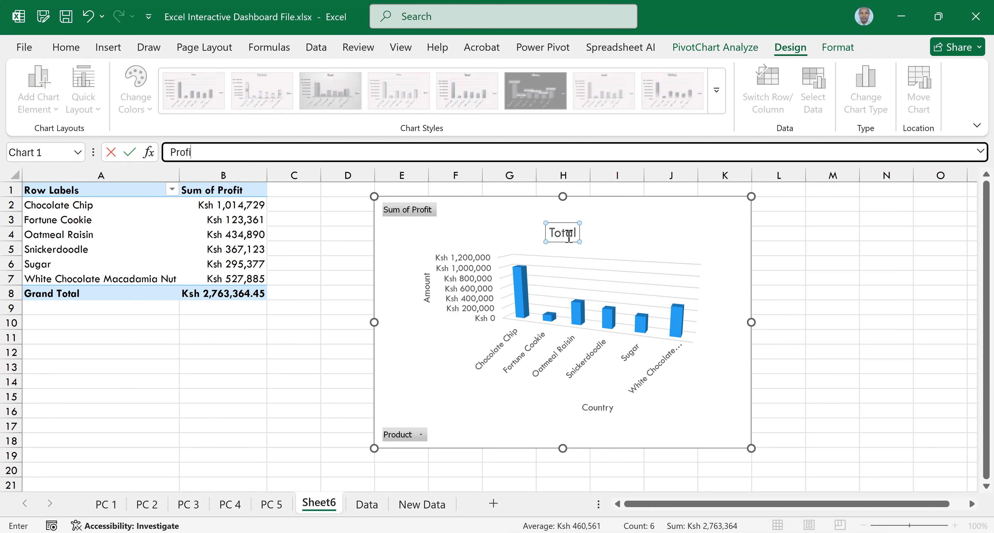
{"action": "type", "text": "t by Product"}
{"action": "left_click", "coordinate": [752, 322]}
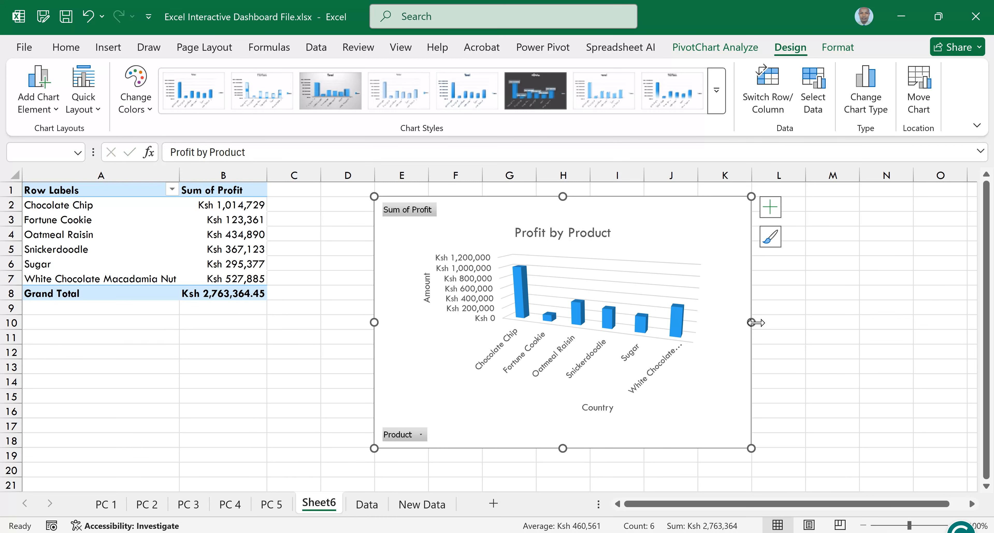
Resize the chart to span about columns D to L and rows 3 to 20, and apply the second Colorful palette
{"action": "left_click_drag", "start_coordinate": [756, 323], "coordinate": [784, 322]}
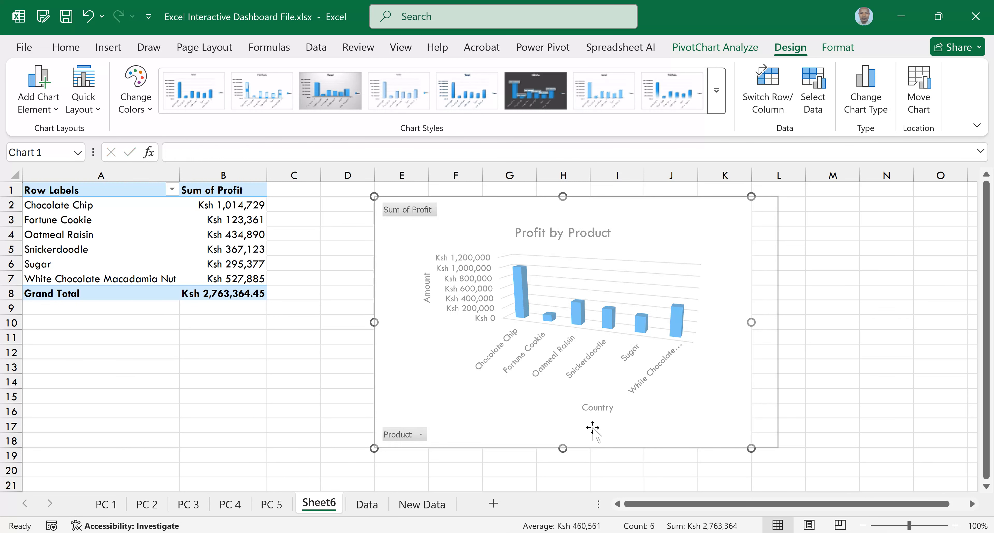
{"action": "left_click_drag", "start_coordinate": [576, 448], "coordinate": [577, 477]}
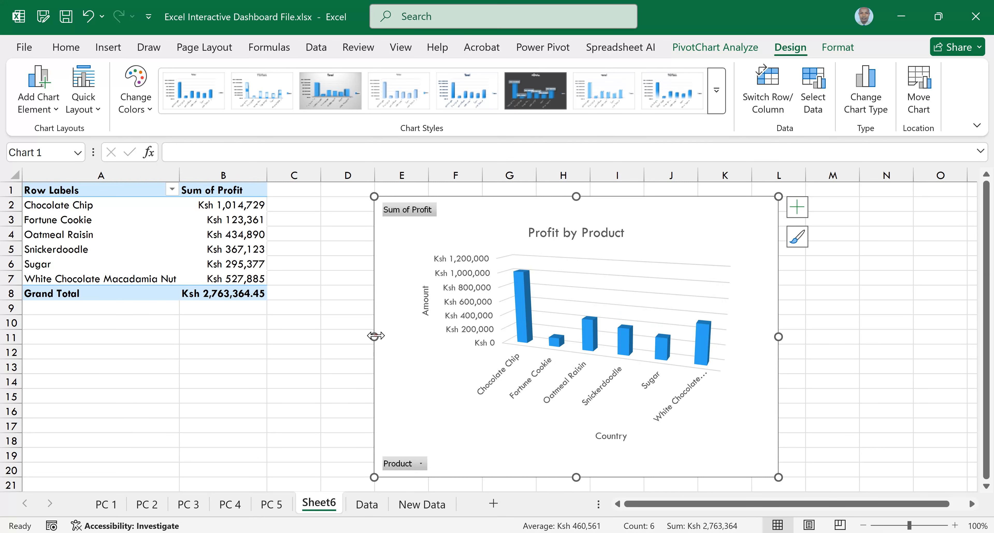
{"action": "left_click_drag", "start_coordinate": [374, 336], "coordinate": [365, 336]}
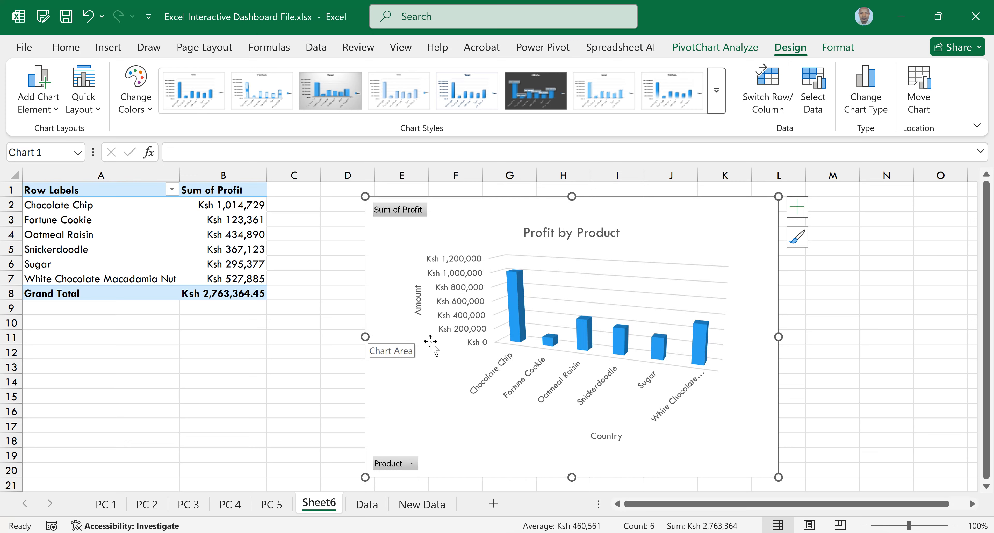
{"action": "left_click_drag", "start_coordinate": [572, 197], "coordinate": [568, 212]}
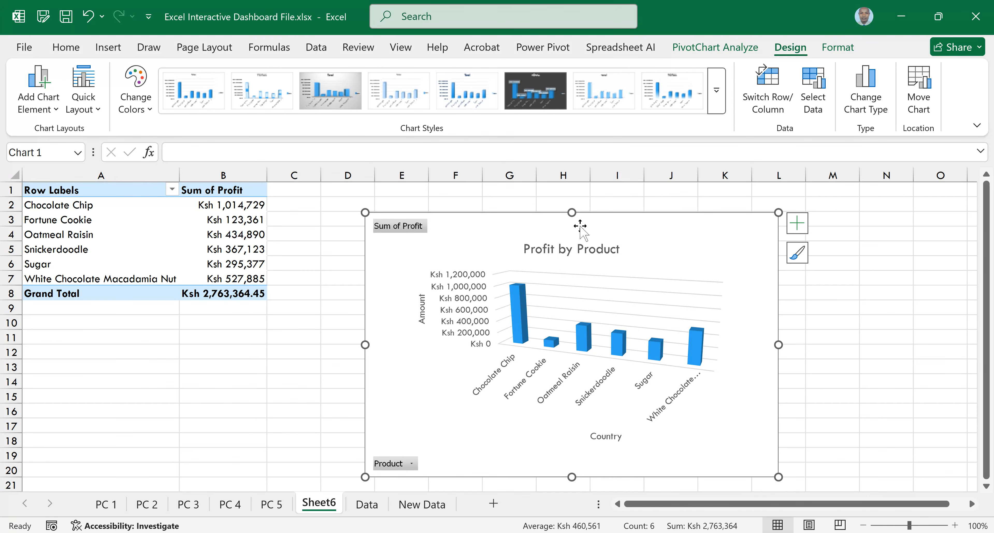
{"action": "left_click", "coordinate": [149, 103]}
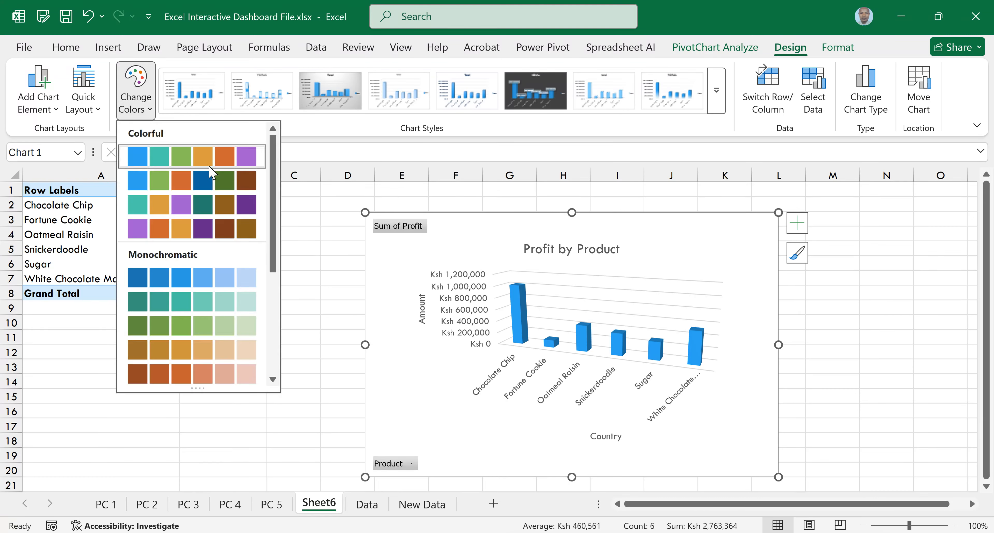
{"action": "left_click", "coordinate": [241, 188]}
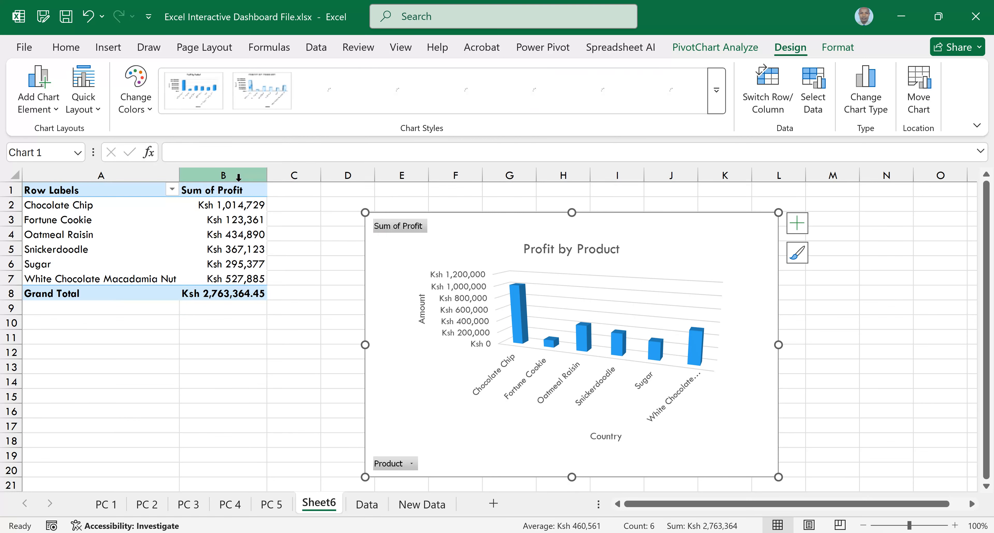
Fill the chart background with standard yellow
{"action": "left_click", "coordinate": [68, 52]}
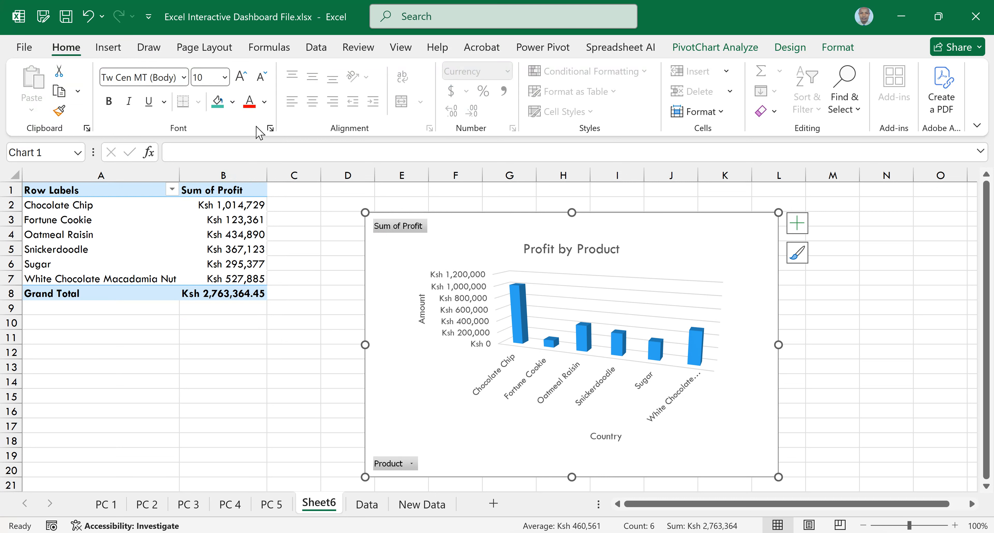
{"action": "left_click", "coordinate": [232, 101]}
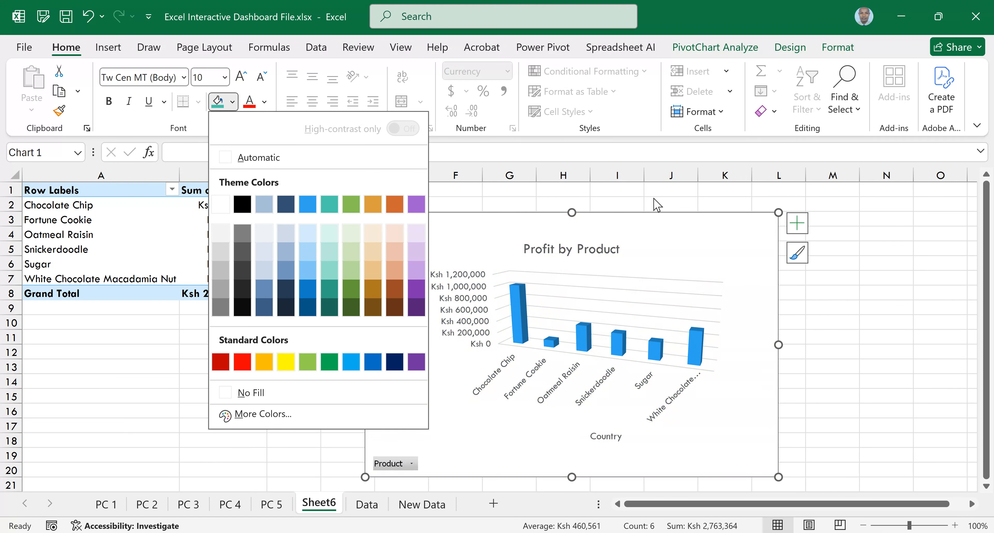
{"action": "left_click", "coordinate": [286, 362]}
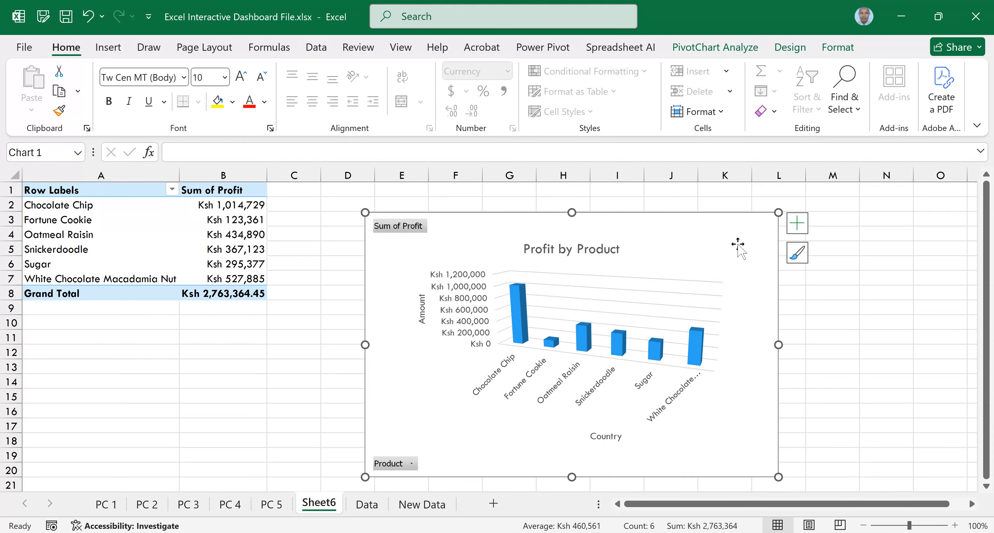
{"action": "left_click", "coordinate": [900, 268]}
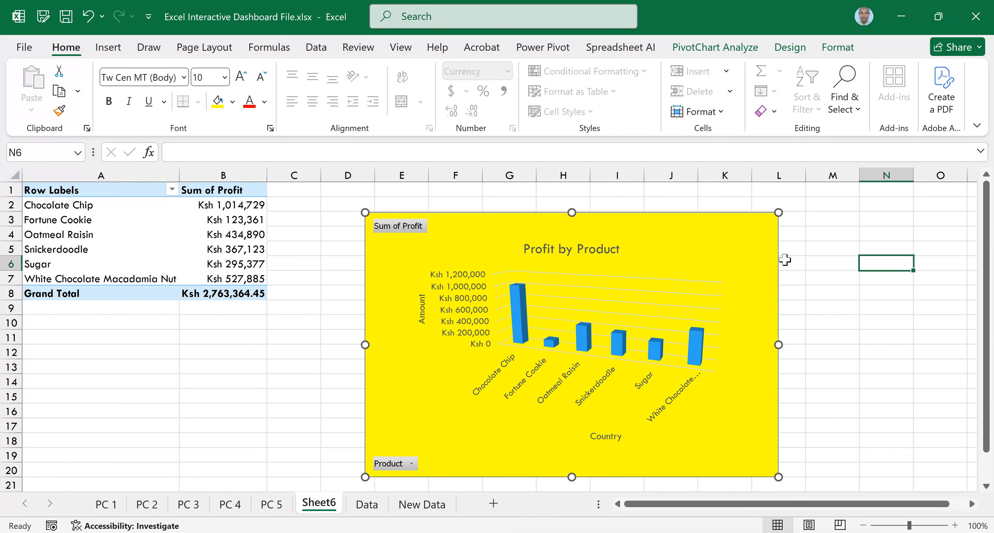
{"action": "left_click", "coordinate": [728, 248]}
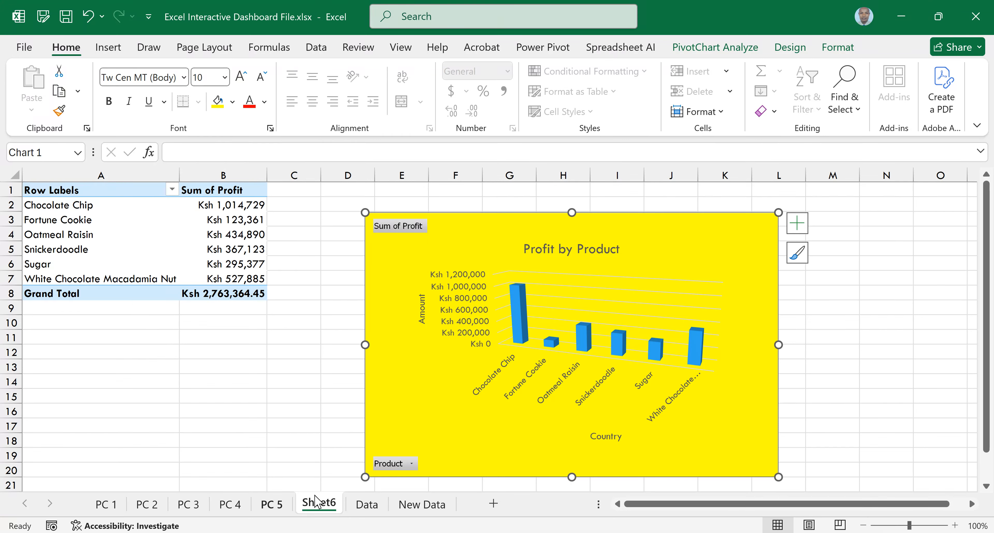
Rename the Sheet6 worksheet as "PC 6"
{"action": "right_click", "coordinate": [319, 501]}
{"action": "left_click", "coordinate": [364, 326]}
{"action": "type", "text": "PC 6"}
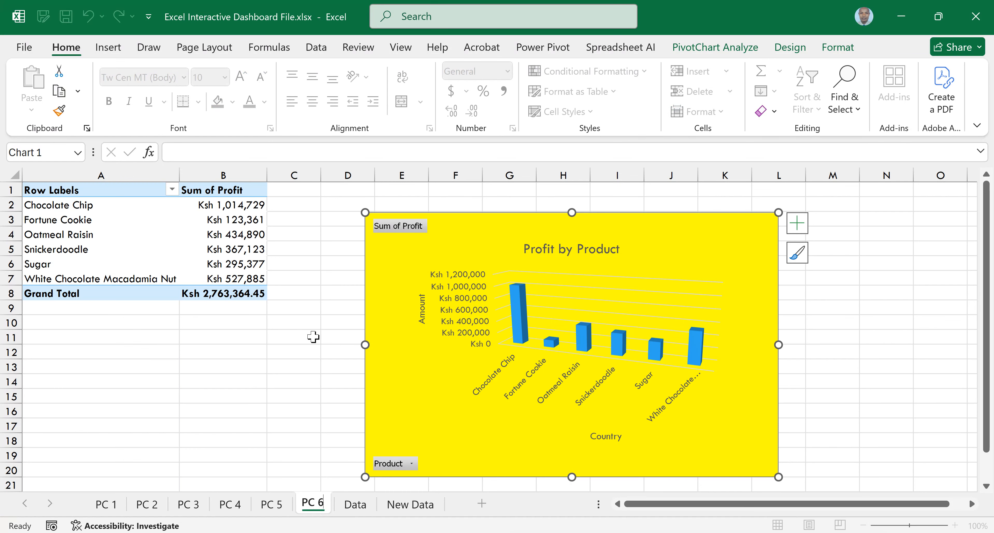
{"action": "left_click", "coordinate": [315, 364]}
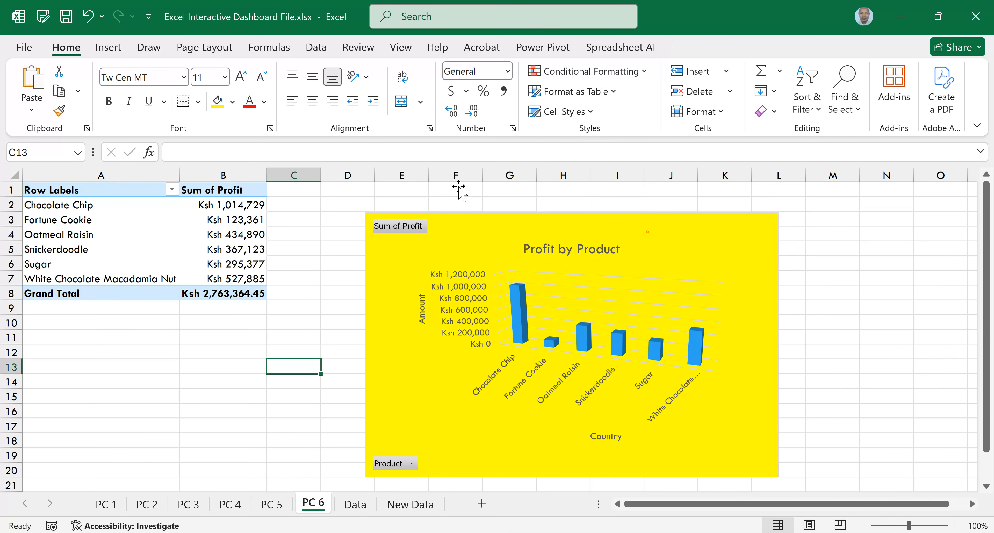
Set the Profit by Product chart's background fill to Automatic and save the workbook
{"action": "left_click", "coordinate": [459, 188]}
{"action": "left_click", "coordinate": [232, 102]}
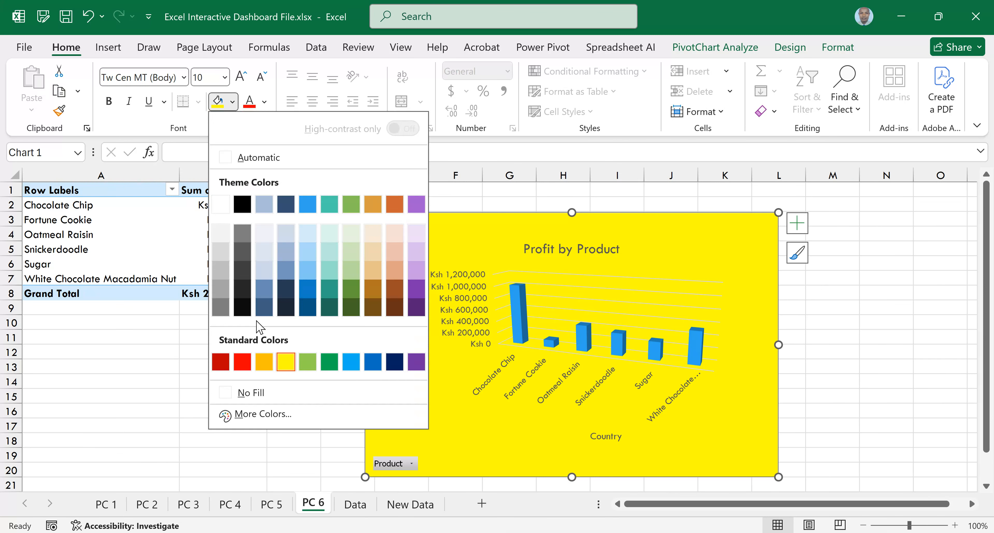
{"action": "left_click", "coordinate": [231, 158]}
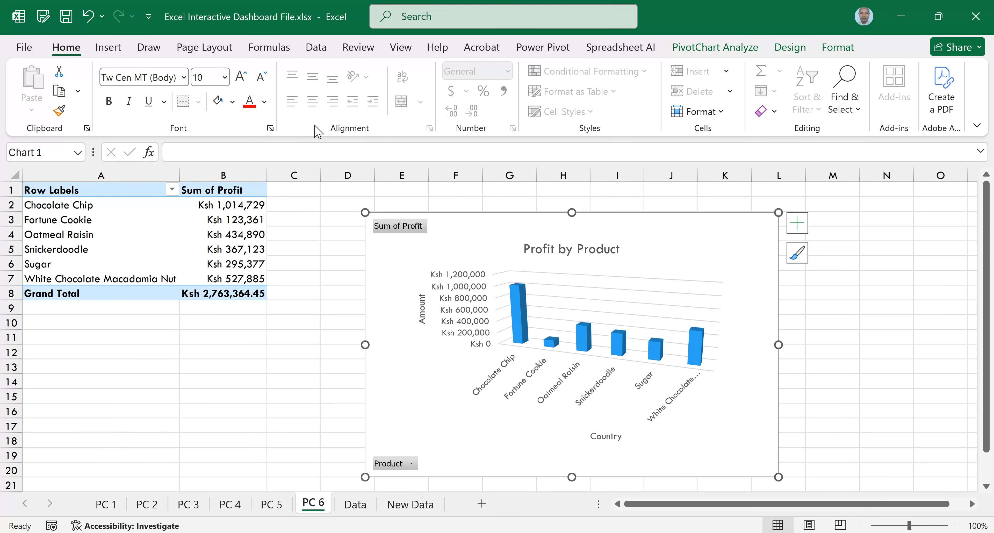
{"action": "left_click", "coordinate": [53, 44]}
{"action": "key", "text": "ctrl+s"}
{"action": "left_click", "coordinate": [113, 498]}
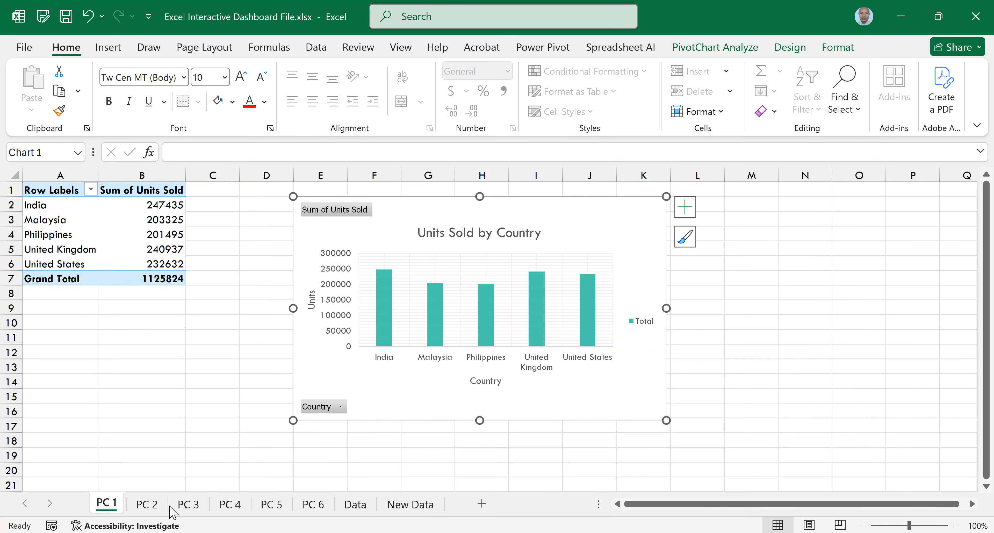
{"action": "left_click", "coordinate": [147, 504]}
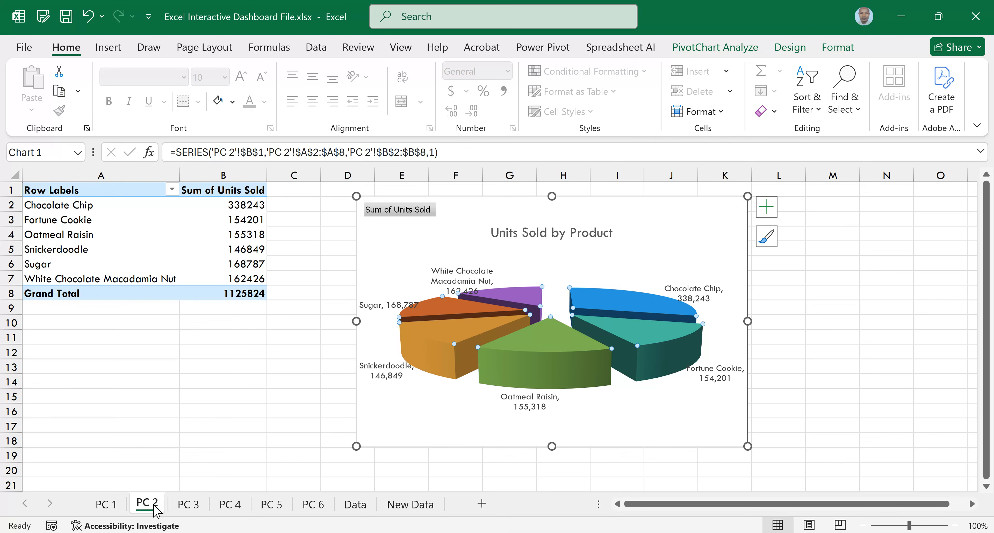
Add a new worksheet after PC 6 and rename it "Dashboard"
{"action": "left_click", "coordinate": [312, 504]}
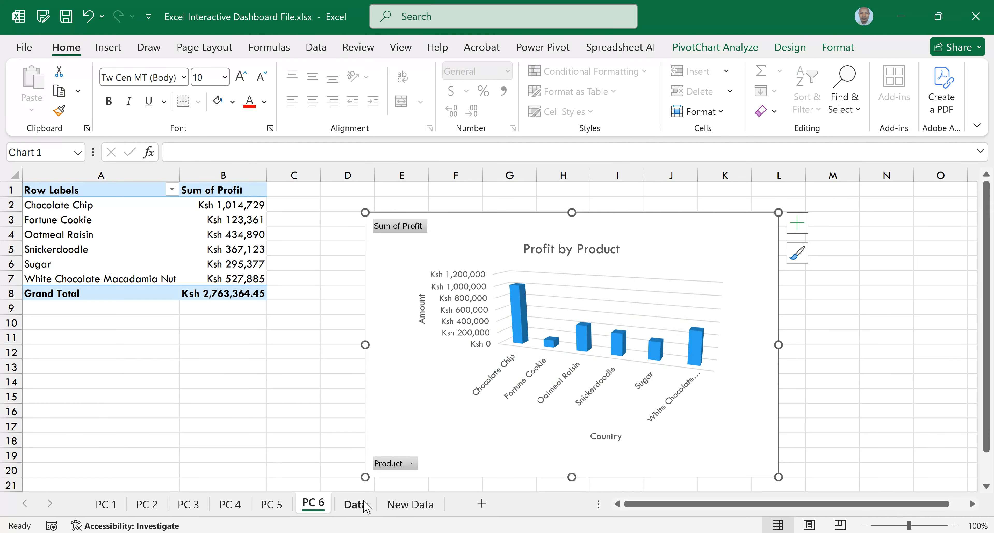
{"action": "left_click", "coordinate": [481, 503]}
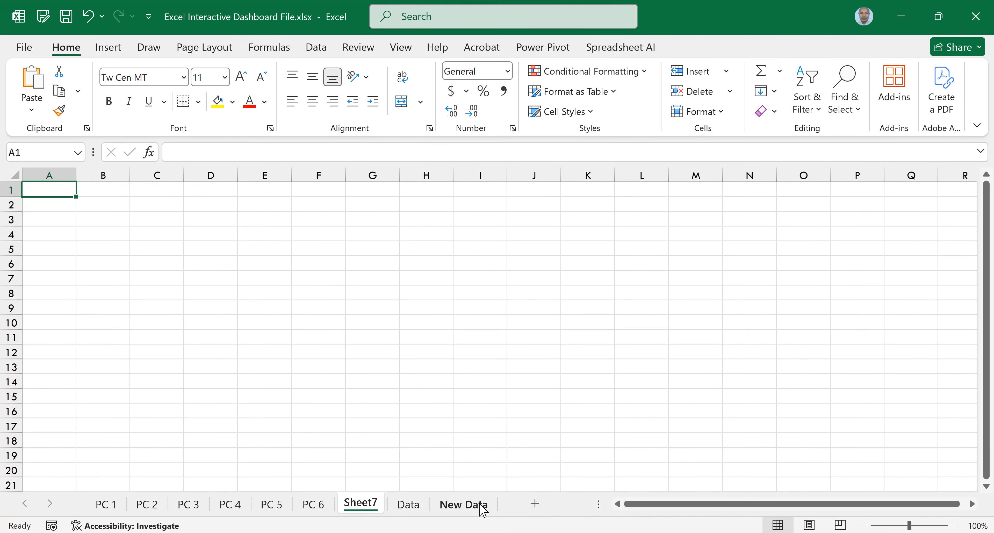
{"action": "right_click", "coordinate": [358, 507]}
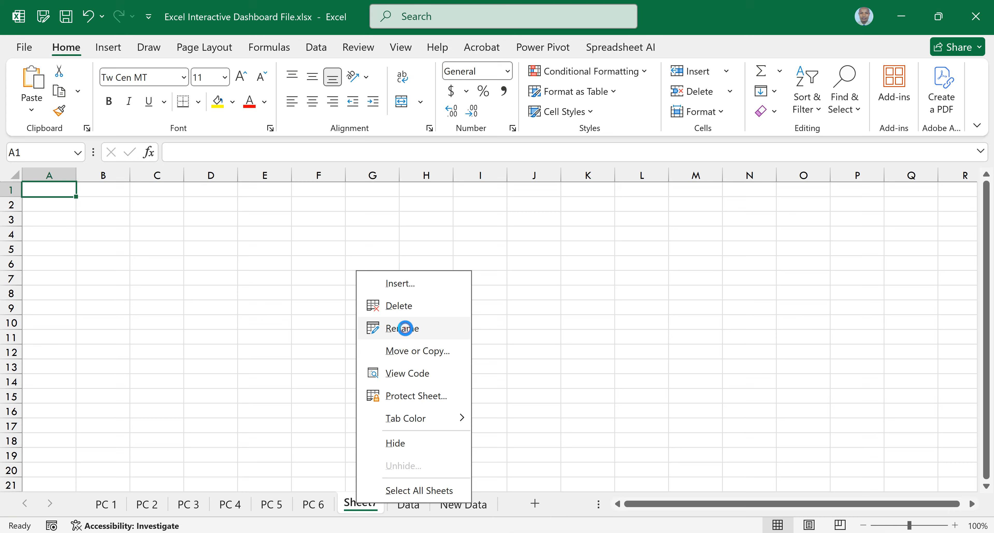
{"action": "left_click", "coordinate": [404, 329]}
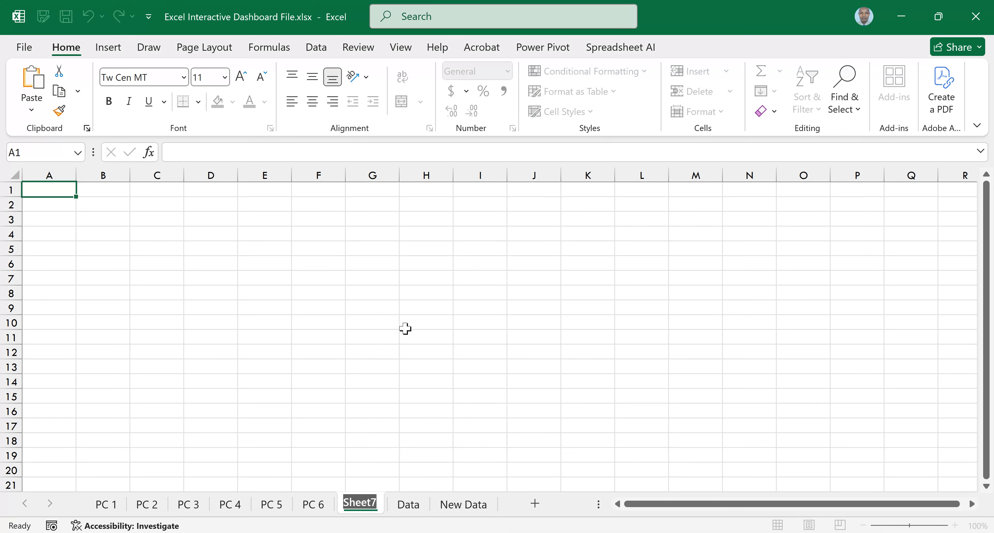
{"action": "type", "text": "Dashb"}
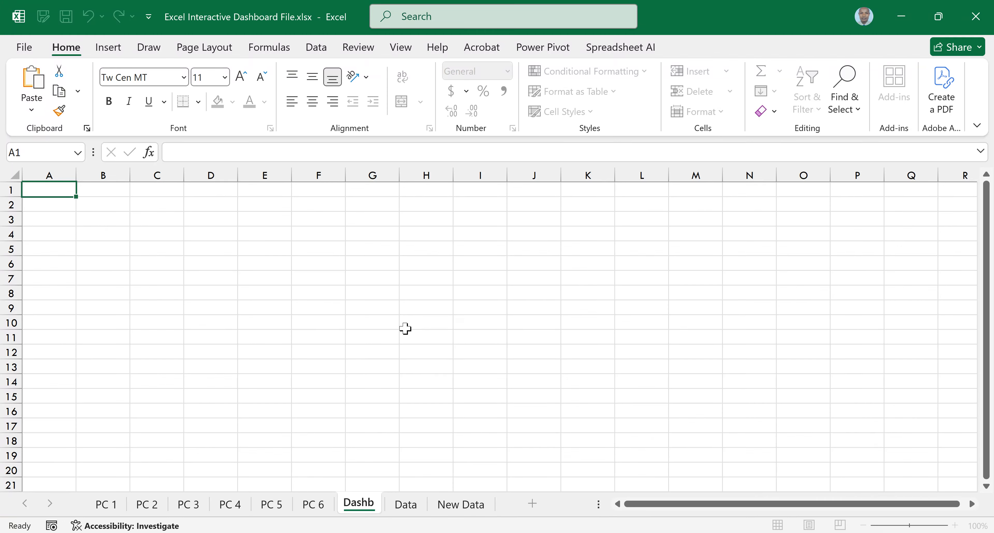
{"action": "type", "text": "oard"}
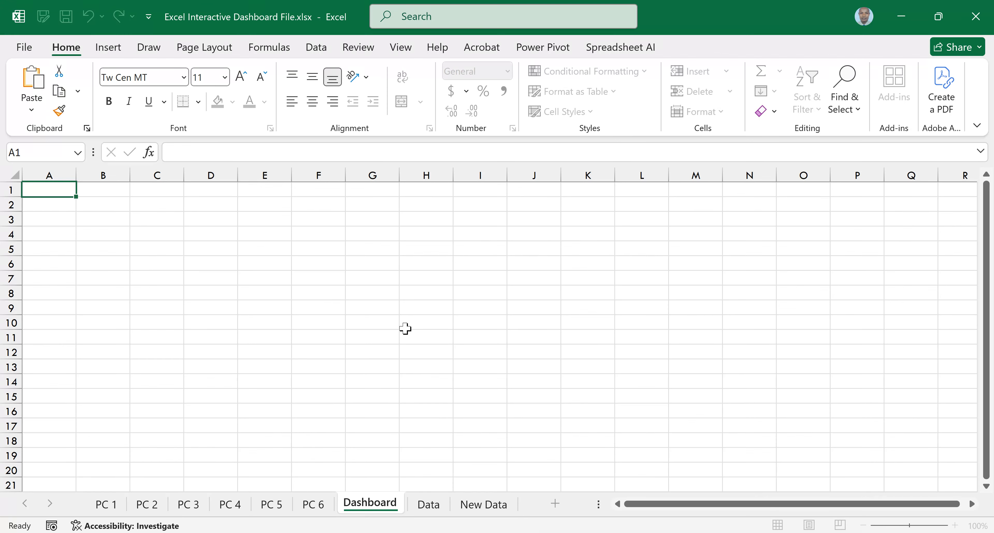
{"action": "left_click", "coordinate": [405, 329]}
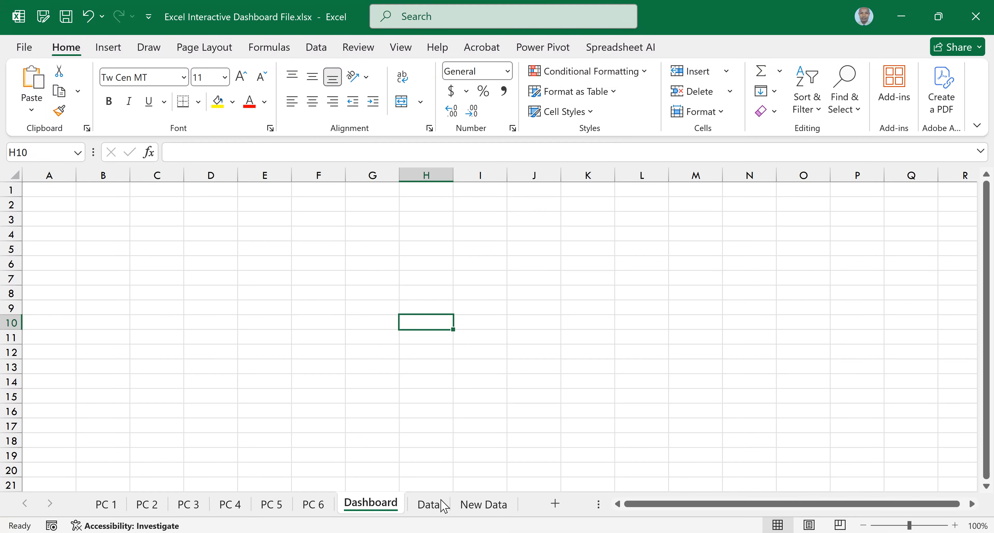
Review the source records on the Data sheet and return to the Dashboard sheet
{"action": "left_click", "coordinate": [429, 505]}
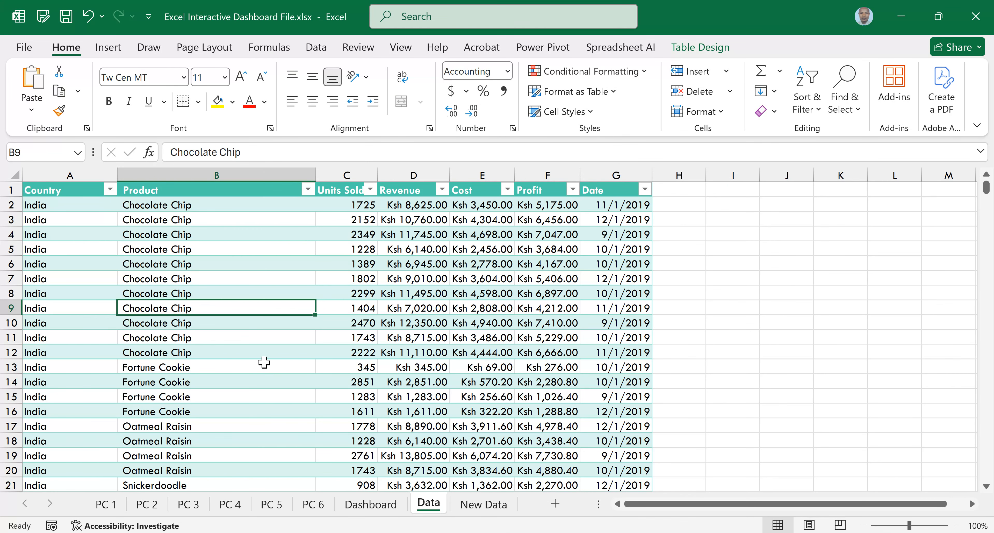
{"action": "scroll", "coordinate": [255, 345], "scroll_direction": "down", "scroll_amount": 4}
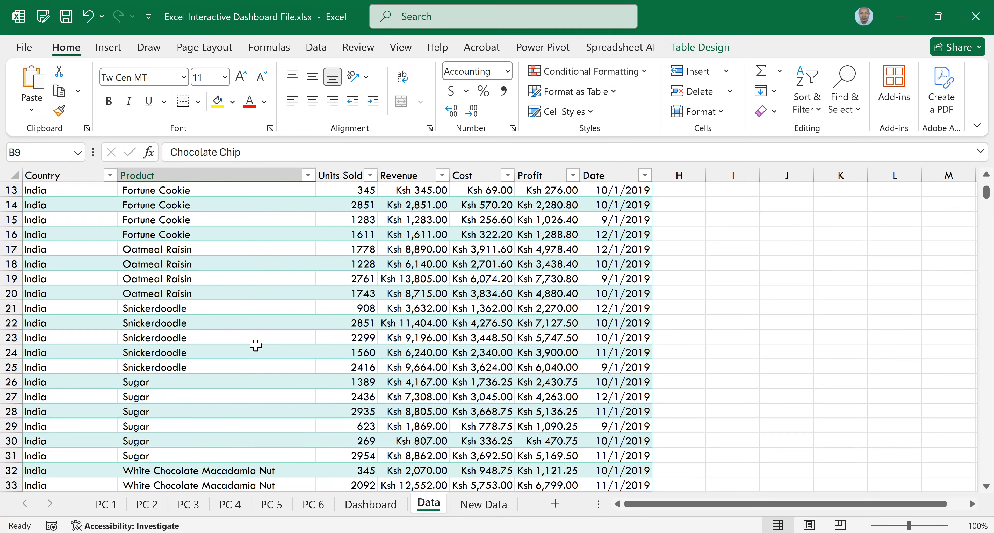
{"action": "scroll", "coordinate": [256, 344], "scroll_direction": "down", "scroll_amount": 3}
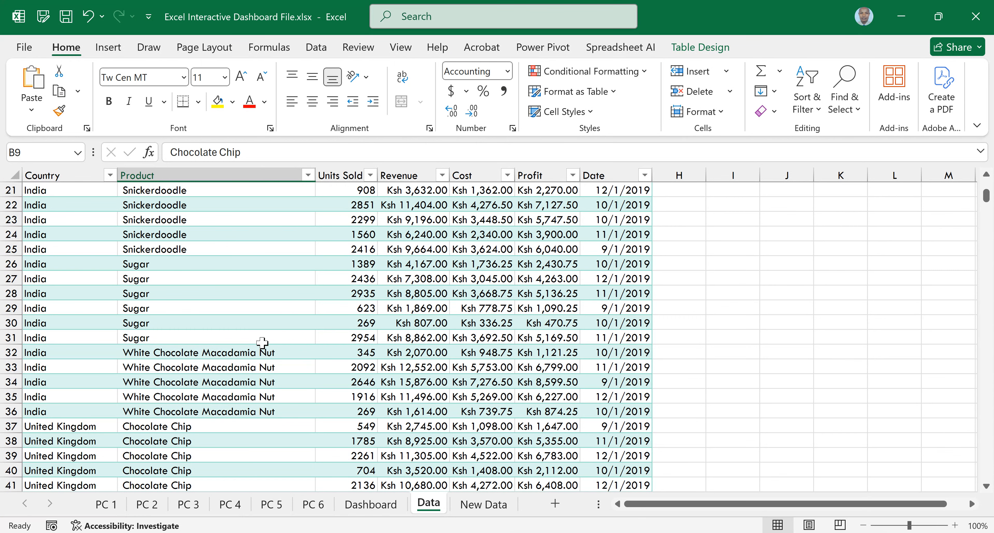
{"action": "scroll", "coordinate": [262, 343], "scroll_direction": "up", "scroll_amount": 7}
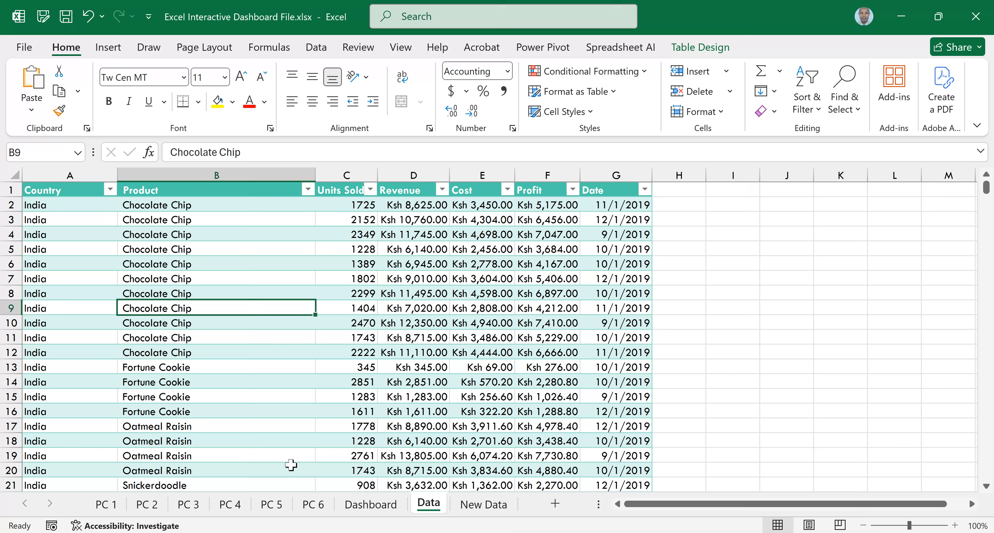
{"action": "left_click", "coordinate": [374, 510]}
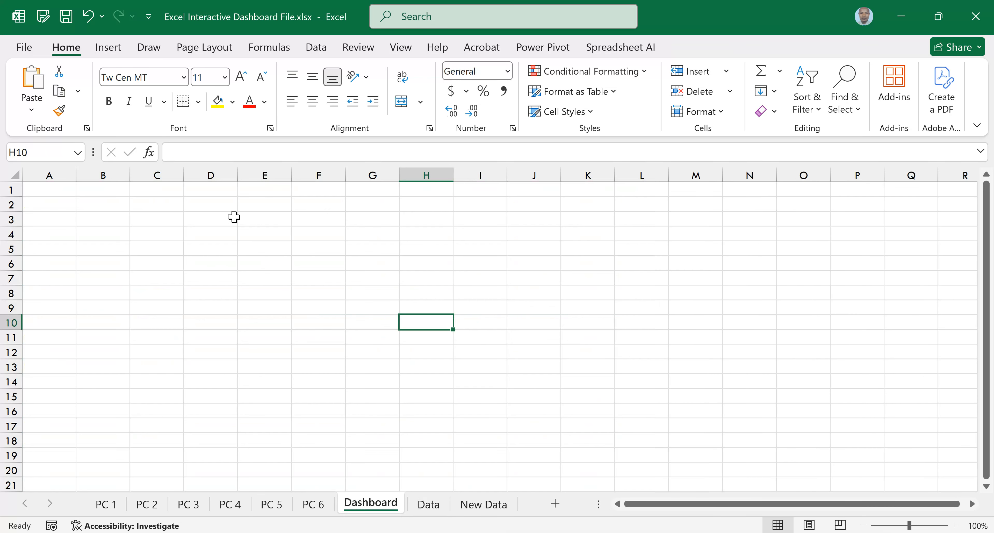
Enter the title "CITY BAKERY" in cell D2 of the Dashboard sheet
{"action": "left_click", "coordinate": [210, 205]}
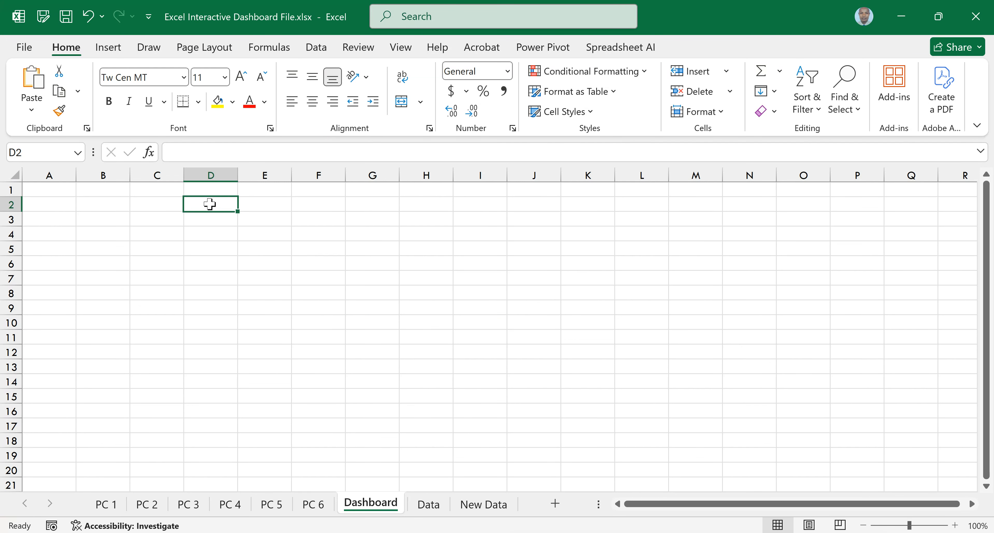
{"action": "type", "text": "CITY"}
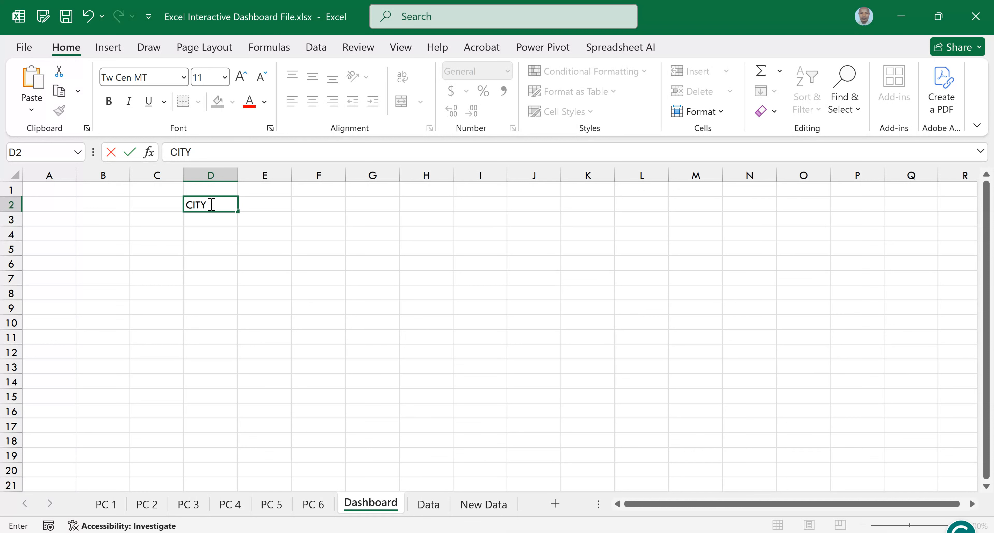
{"action": "type", "text": " BAKERY"}
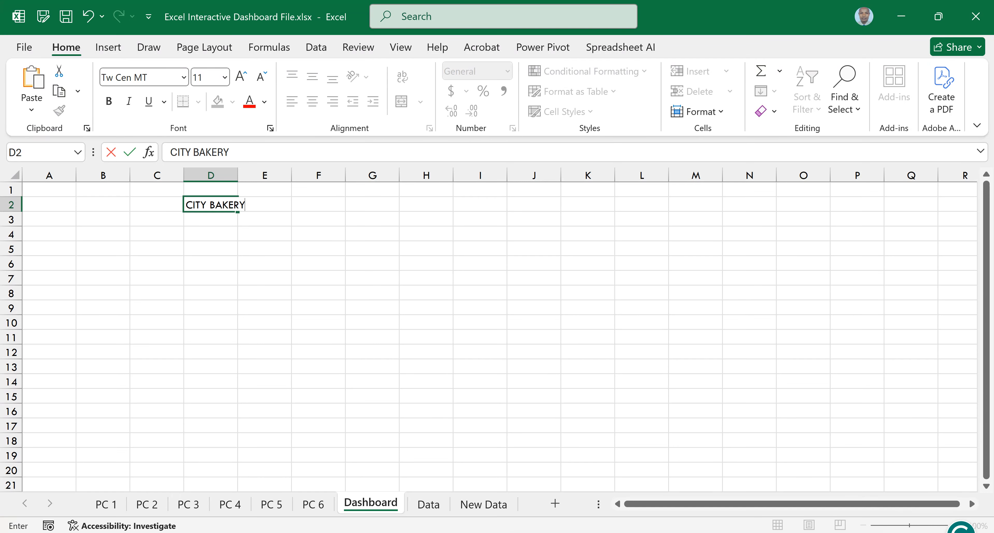
{"action": "key", "text": "Return"}
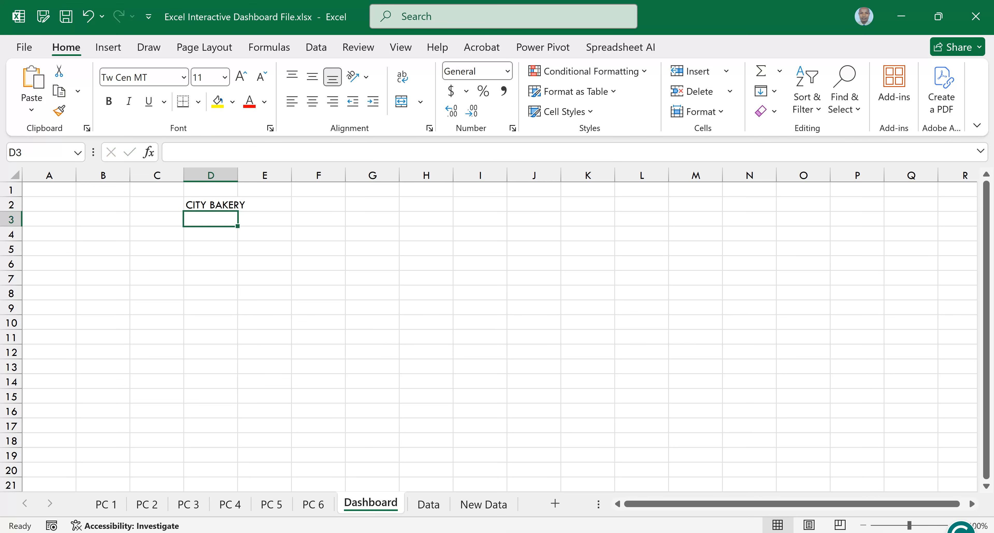
Enter the subtitle "INTERACTIVE DASHBOARD FOR THE FINANCE OFFICER-YEAR ENDING 31ST DECEMBER 2025" in cell D3
{"action": "type", "text": "INT"}
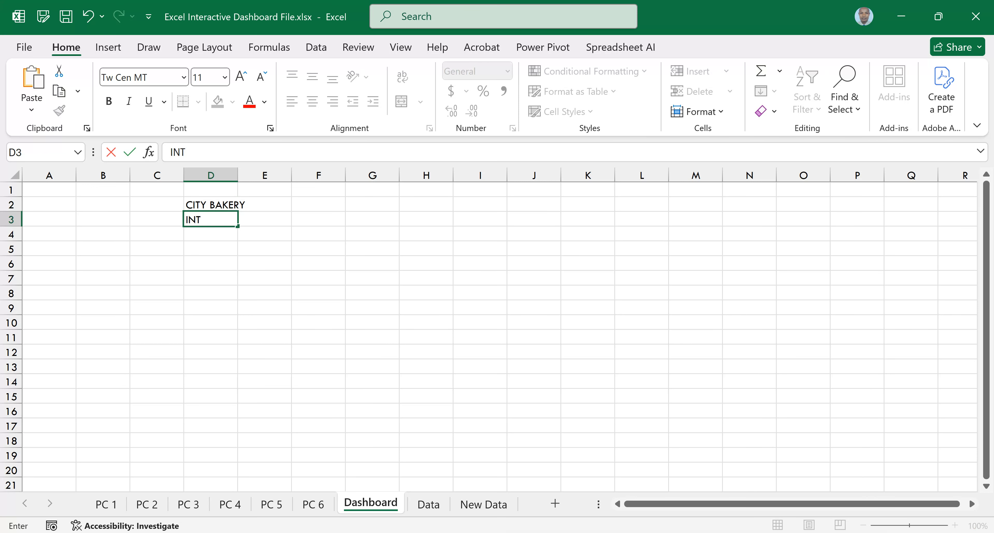
{"action": "type", "text": "ERACTIVE"}
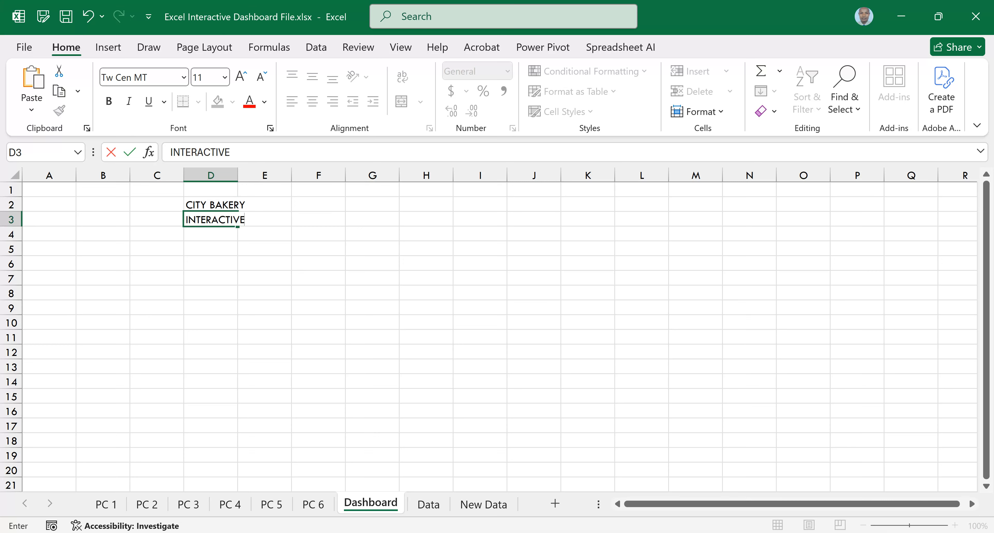
{"action": "type", "text": " DASHB"}
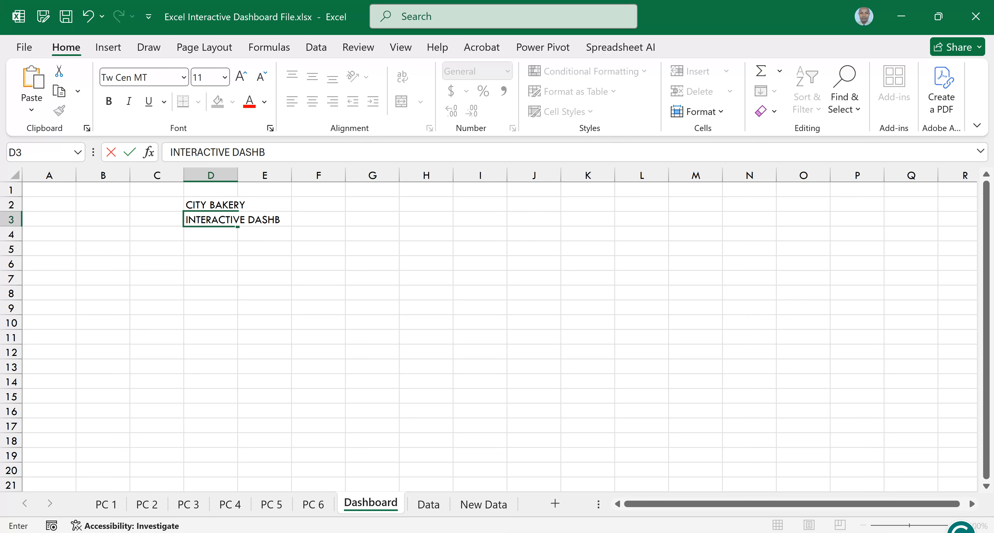
{"action": "type", "text": "OARD"}
{"action": "type", "text": "FOR THE FINANCE OFFICER"}
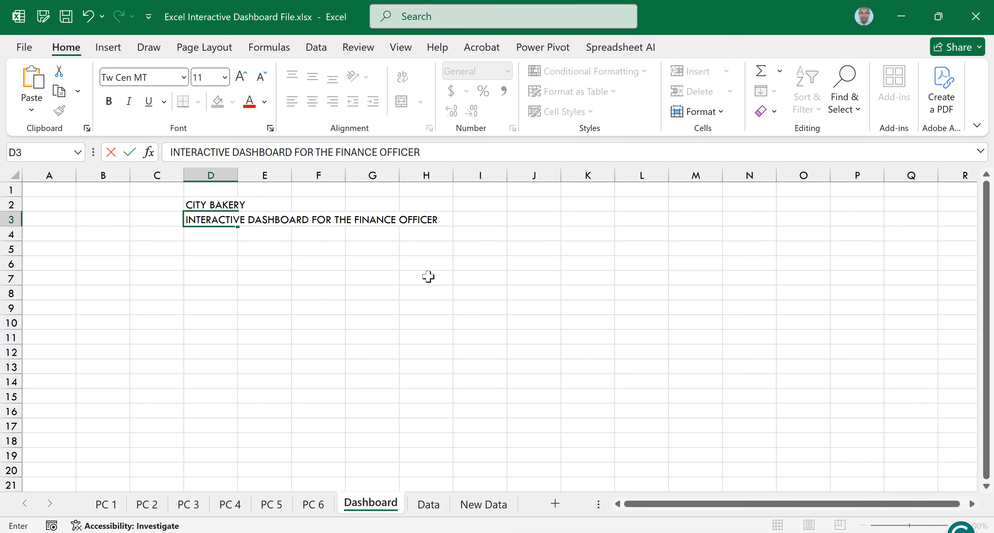
{"action": "type", "text": "-YEAR ENDI"}
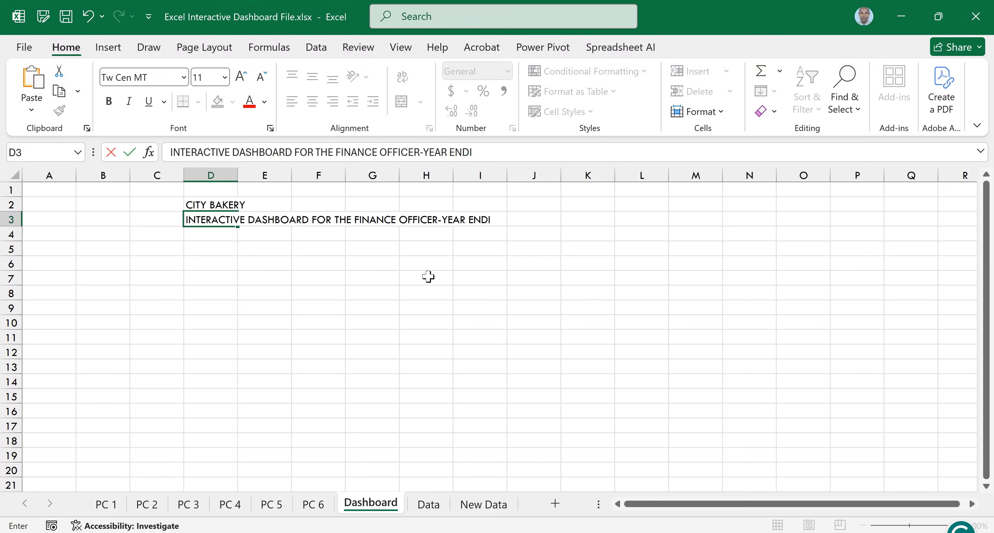
{"action": "type", "text": "NG 31ST DE"}
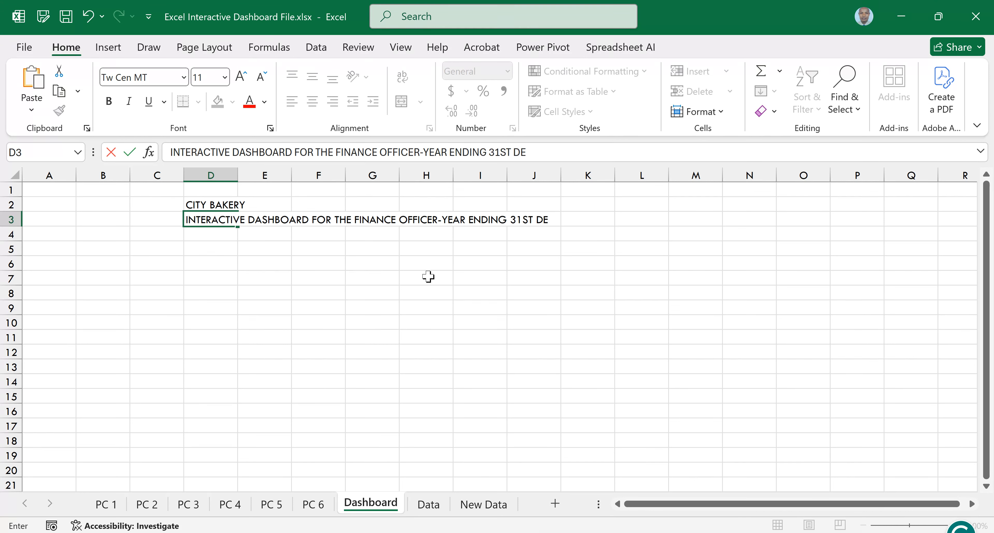
{"action": "type", "text": "CEMBER 20"}
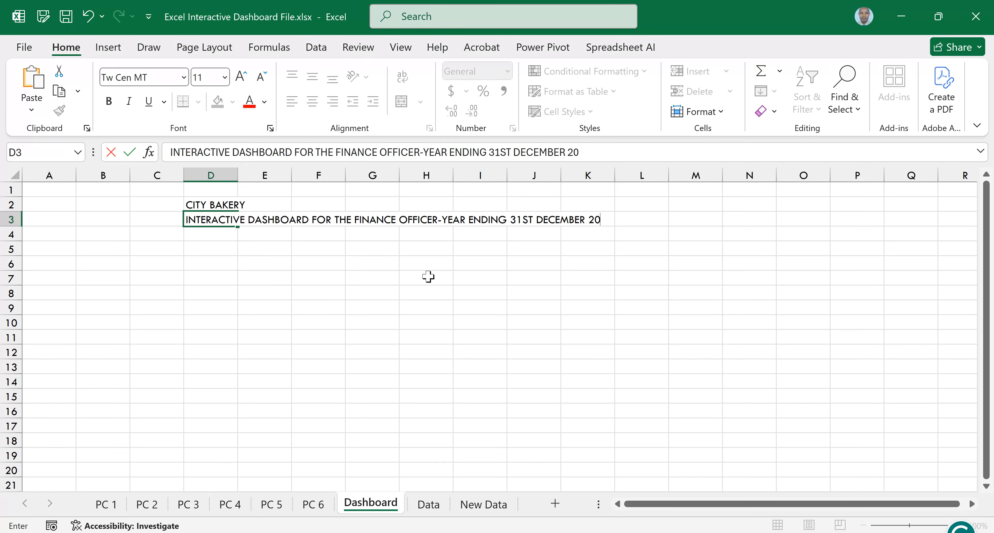
{"action": "type", "text": "25"}
{"action": "left_click", "coordinate": [428, 276]}
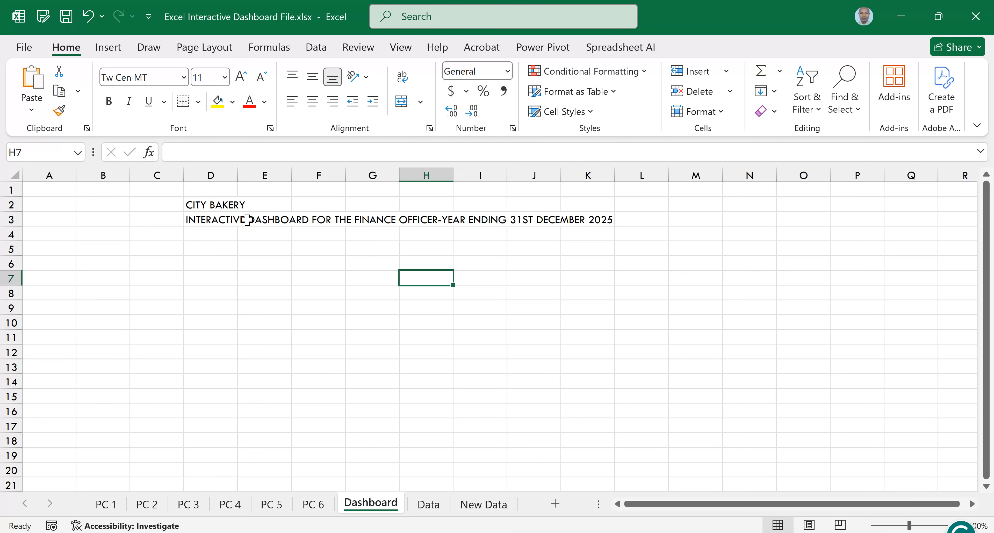
Merge and center the CITY BAKERY title across cells D2:L2
{"action": "left_click", "coordinate": [214, 219]}
{"action": "left_click", "coordinate": [201, 205]}
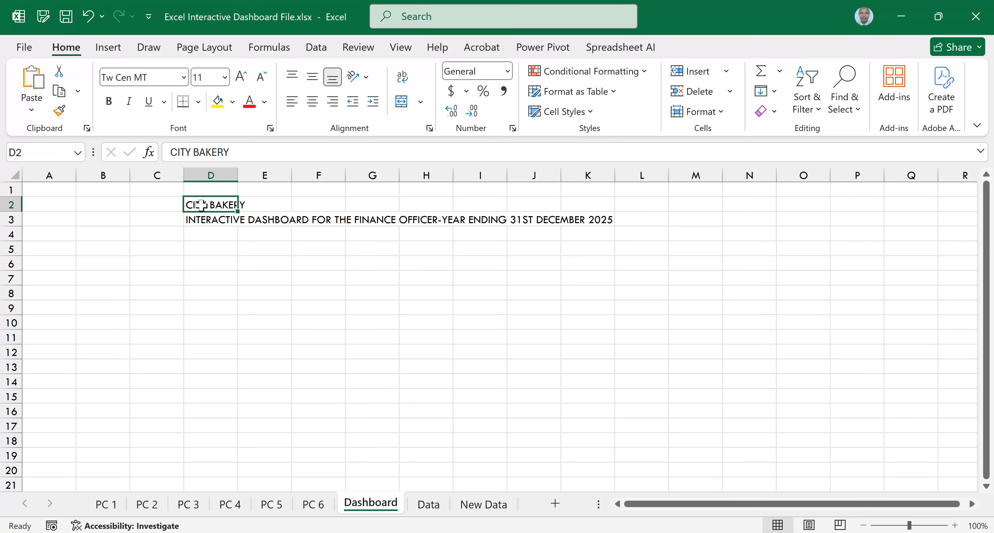
{"action": "left_click_drag", "start_coordinate": [191, 222], "coordinate": [664, 220]}
{"action": "left_click", "coordinate": [586, 290]}
{"action": "left_click_drag", "start_coordinate": [201, 205], "coordinate": [643, 205]}
{"action": "left_click", "coordinate": [403, 100]}
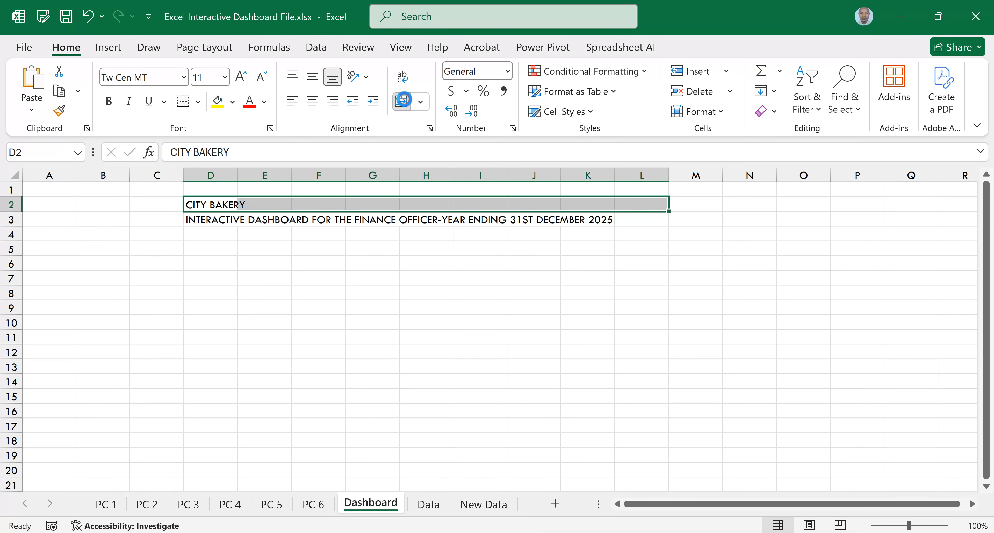
Merge and center the subtitle across cells D3:K3
{"action": "left_click", "coordinate": [203, 220]}
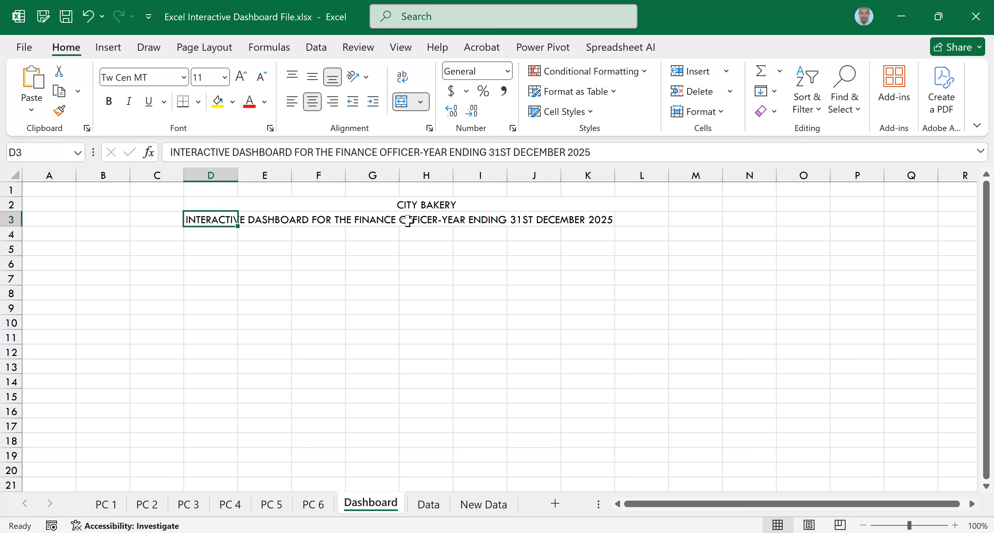
{"action": "left_click_drag", "start_coordinate": [407, 221], "coordinate": [587, 220]}
{"action": "left_click", "coordinate": [402, 101]}
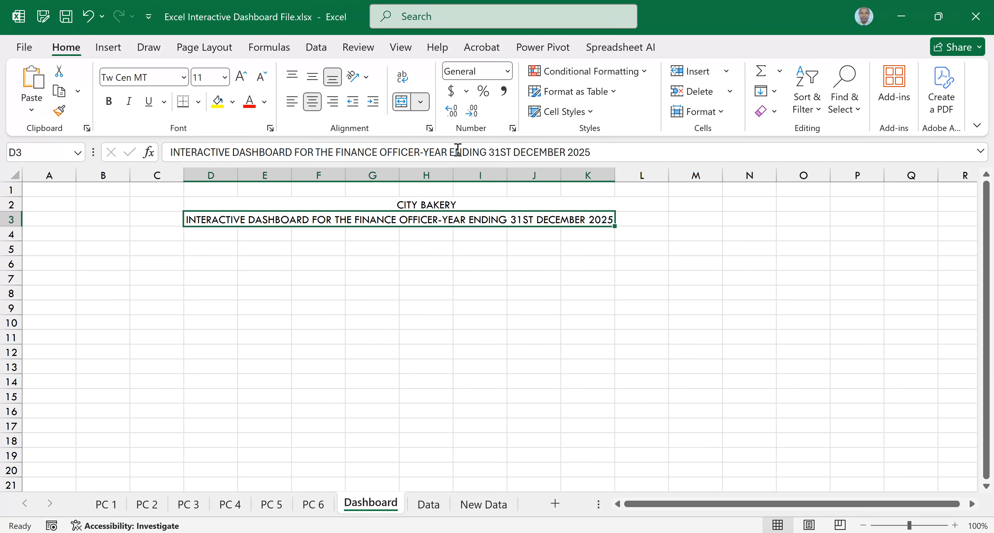
Make the title and subtitle in rows 2 and 3 bold
{"action": "left_click", "coordinate": [429, 205]}
{"action": "left_click", "coordinate": [428, 217], "text": "shift"}
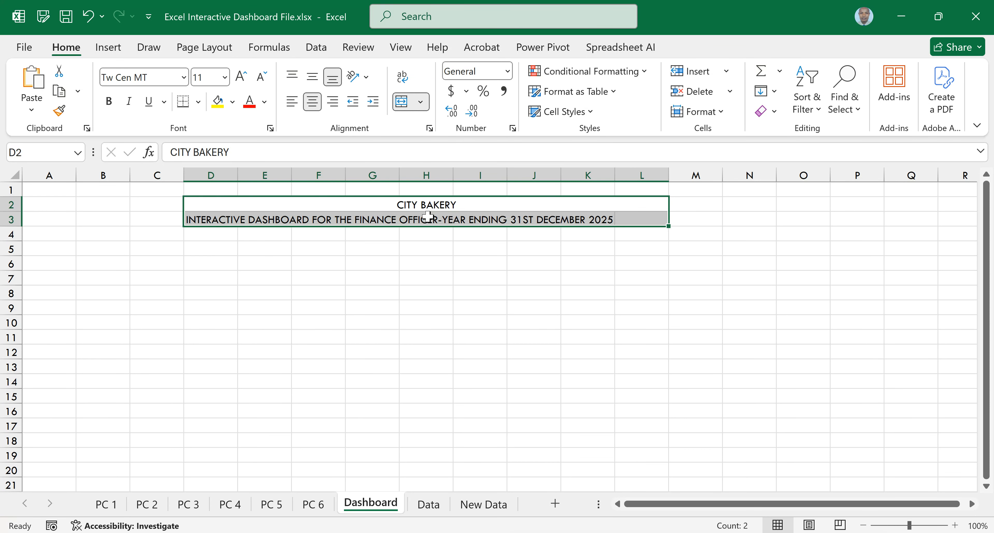
{"action": "key", "text": "ctrl+b"}
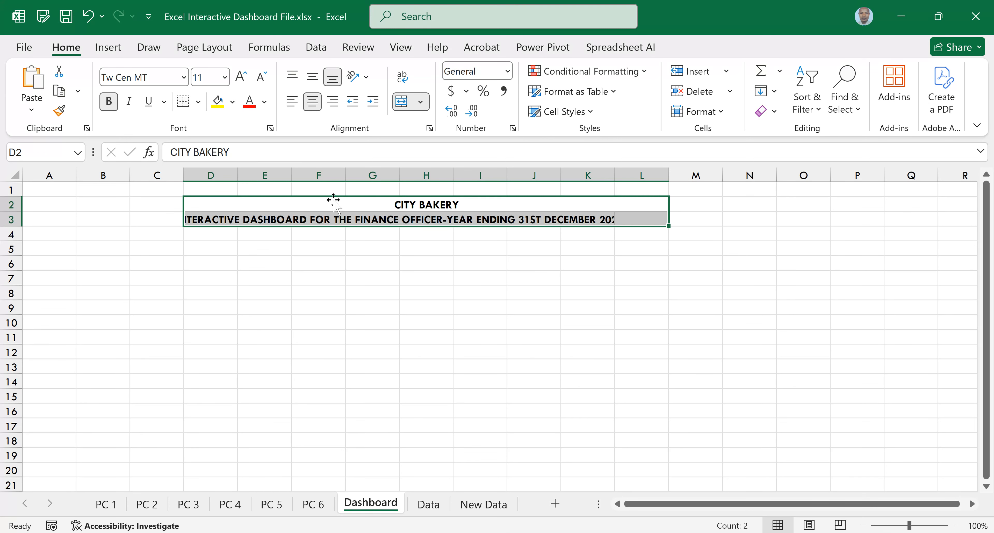
Fill the CITY BAKERY title cell with the second-lightest teal theme color
{"action": "left_click", "coordinate": [295, 205]}
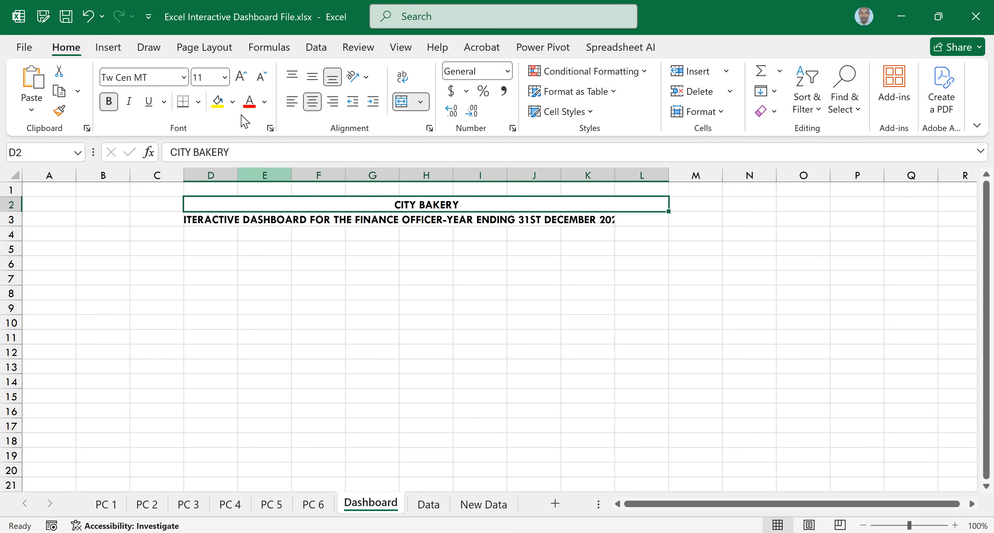
{"action": "left_click", "coordinate": [233, 104]}
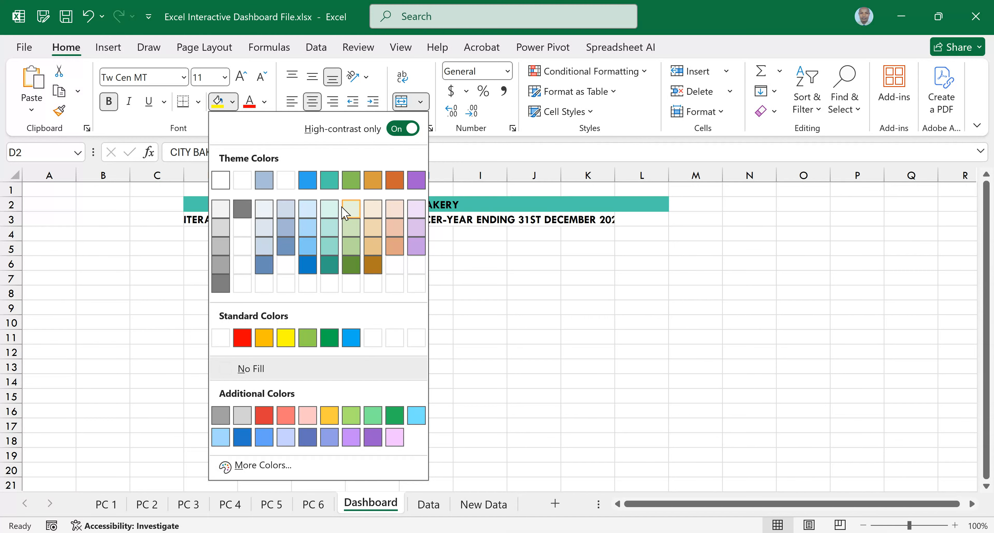
{"action": "left_click", "coordinate": [331, 228]}
Unmerge the subtitle and merge and center it again across D3:L3, matching the title's width
{"action": "left_click", "coordinate": [318, 220]}
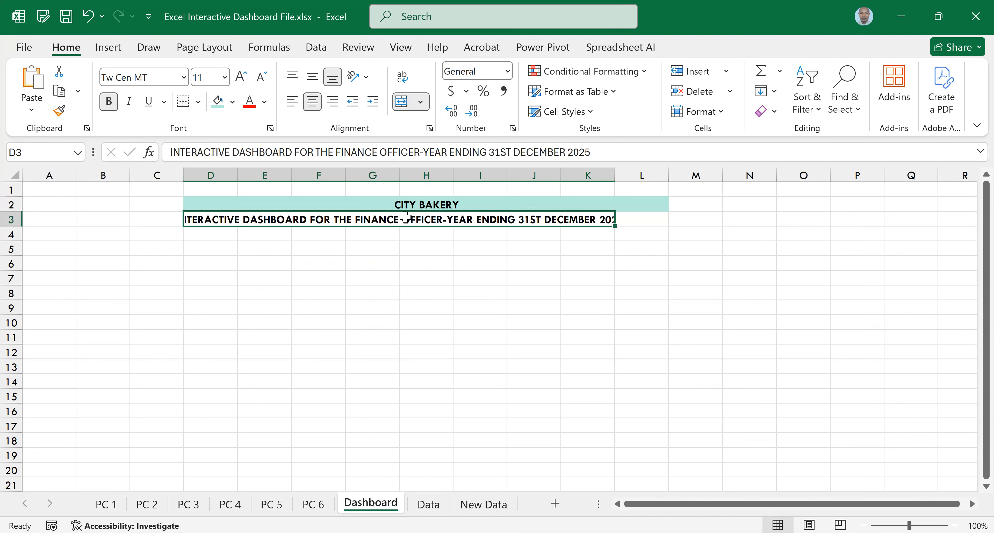
{"action": "left_click_drag", "start_coordinate": [602, 219], "coordinate": [628, 217]}
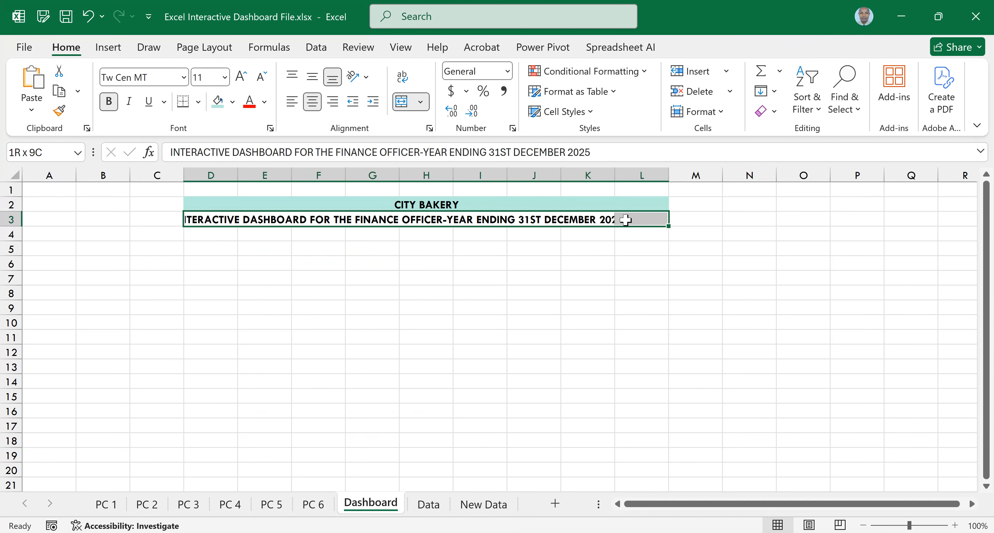
{"action": "left_click", "coordinate": [402, 101]}
{"action": "left_click", "coordinate": [402, 101]}
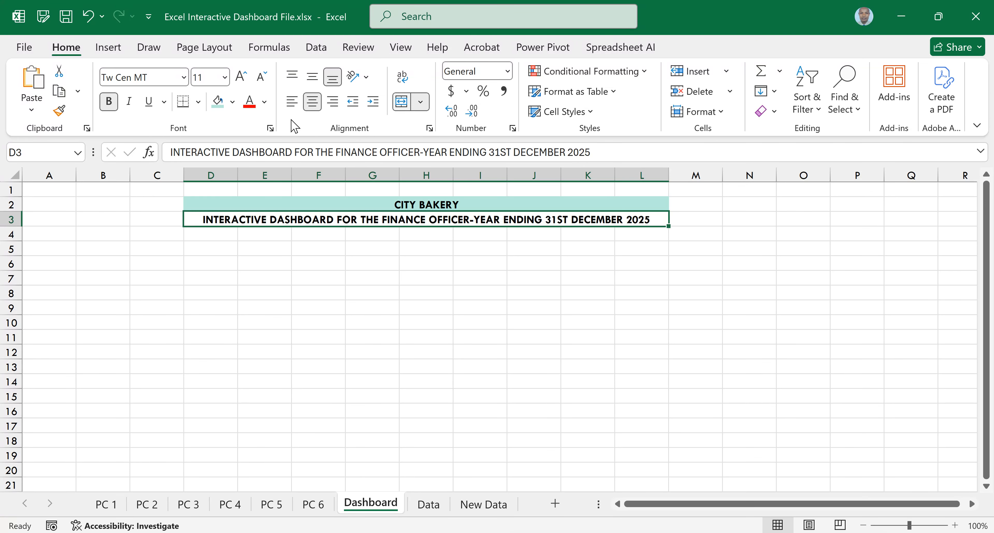
Fill the subtitle cell in row 3 with the lightest teal theme color
{"action": "left_click", "coordinate": [233, 101]}
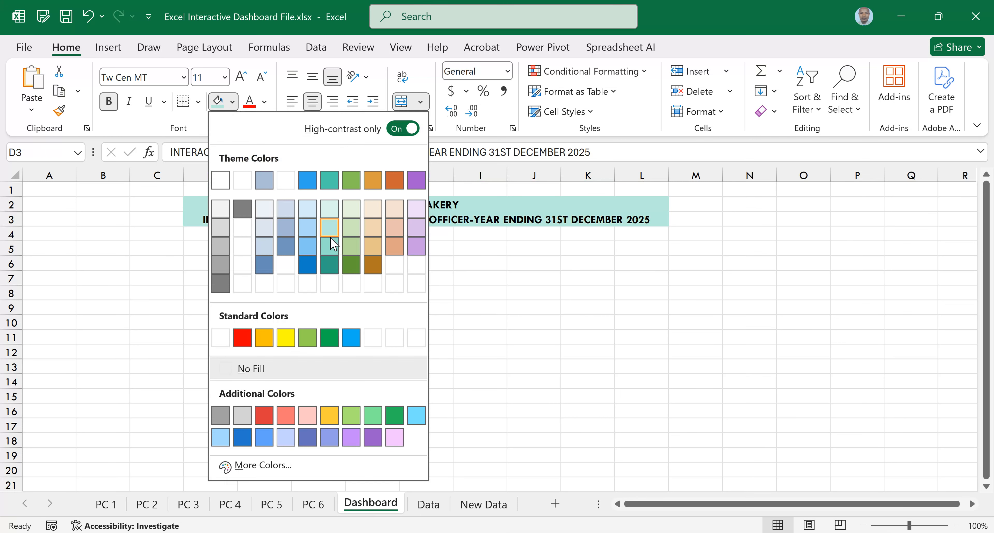
{"action": "left_click", "coordinate": [328, 210]}
{"action": "left_click", "coordinate": [477, 292]}
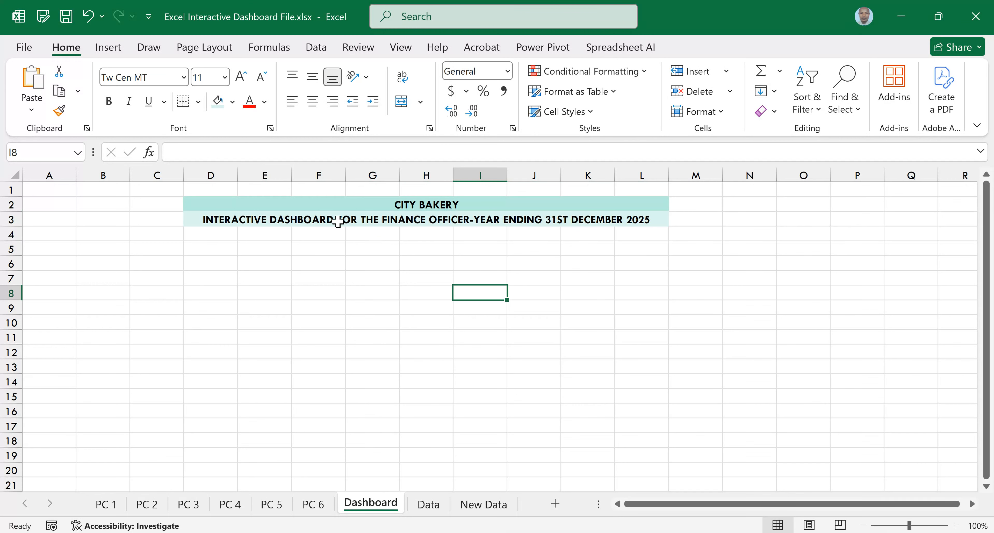
Fill the subtitle cell in row 3 with the base teal theme color, Green, Accent 2
{"action": "left_click", "coordinate": [222, 216]}
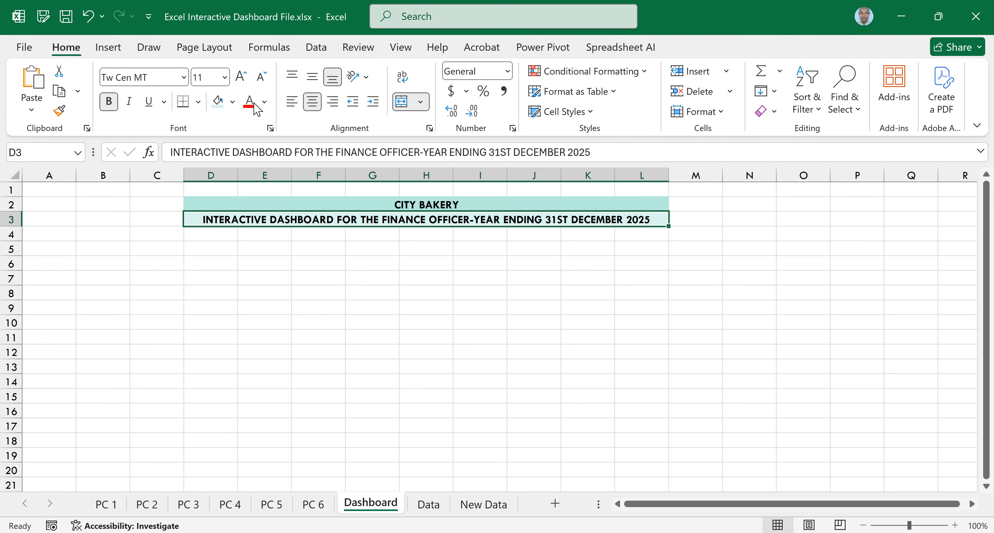
{"action": "left_click", "coordinate": [233, 101]}
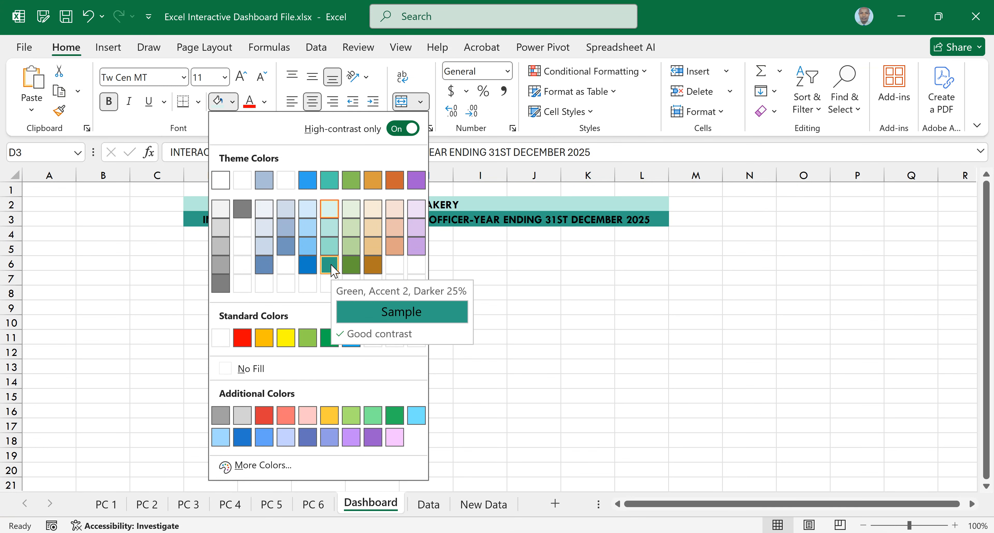
{"action": "left_click", "coordinate": [330, 182]}
{"action": "left_click", "coordinate": [398, 254]}
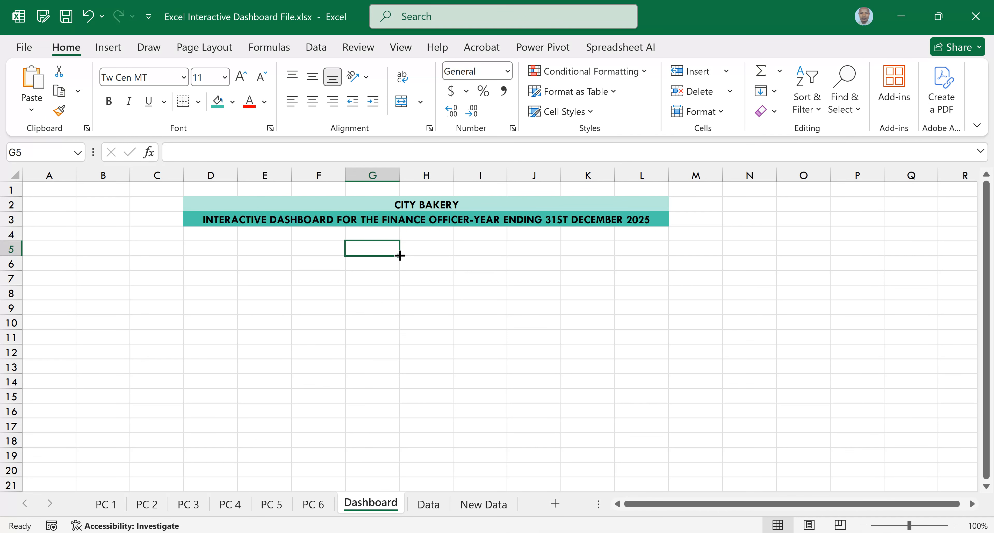
{"action": "left_click_drag", "start_coordinate": [344, 205], "coordinate": [349, 218]}
{"action": "left_click", "coordinate": [366, 251]}
{"action": "left_click_drag", "start_coordinate": [207, 204], "coordinate": [405, 192]}
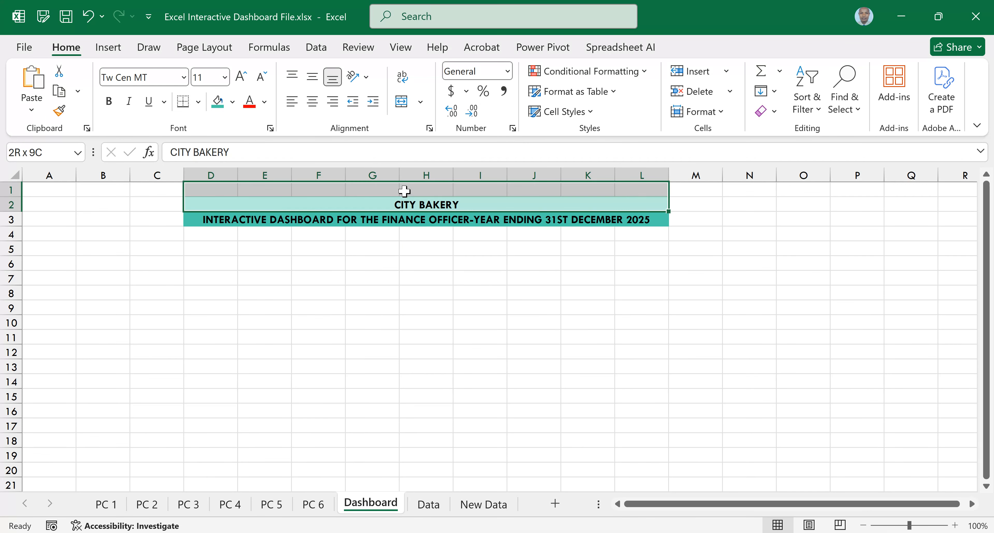
{"action": "left_click", "coordinate": [409, 272]}
{"action": "left_click_drag", "start_coordinate": [231, 204], "coordinate": [669, 206]}
{"action": "left_click", "coordinate": [218, 205]}
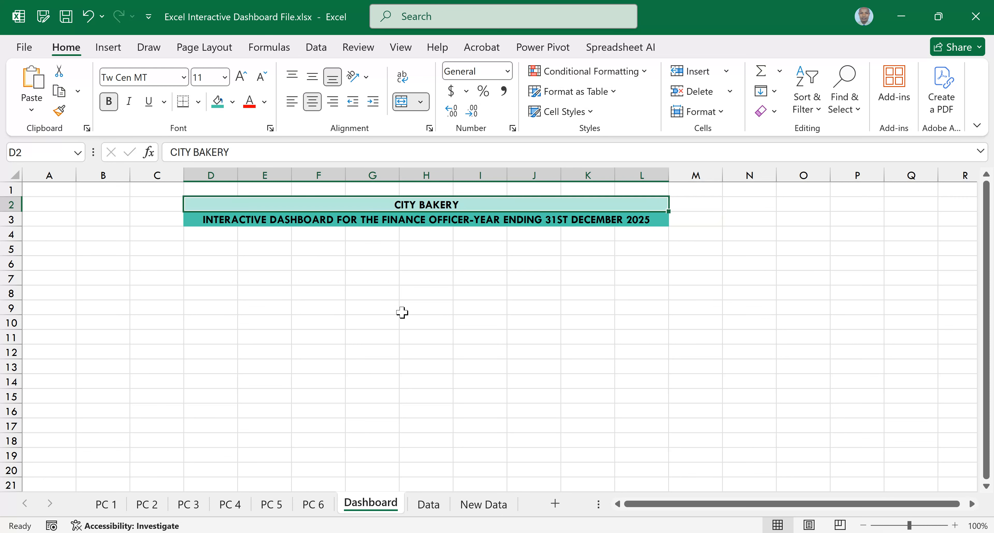
Enter HOUSE TOUR in cell G9 and merge and center it across D9:L9
{"action": "left_click", "coordinate": [373, 305]}
{"action": "double_click", "coordinate": [373, 306]}
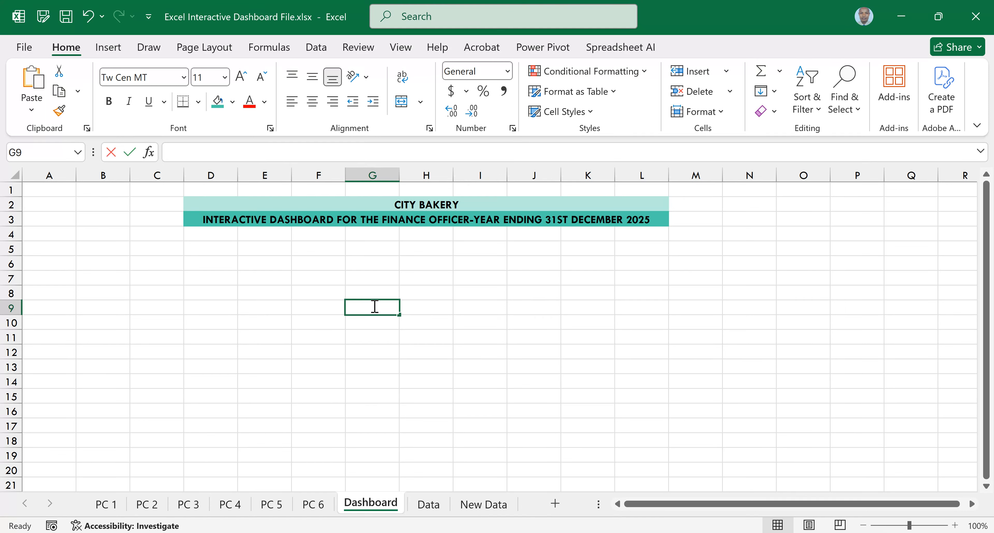
{"action": "type", "text": "HOUSE TOUR"}
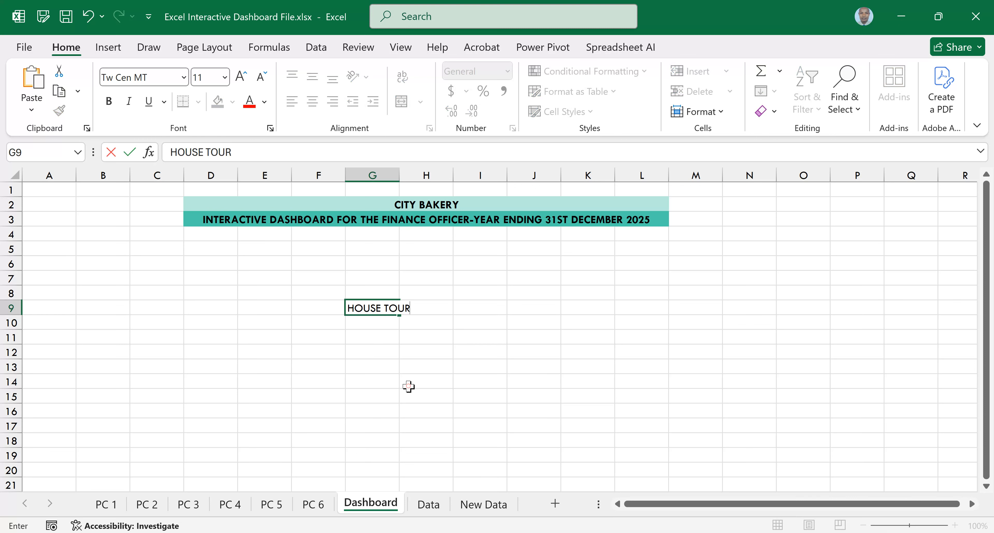
{"action": "left_click_drag", "start_coordinate": [210, 307], "coordinate": [666, 309]}
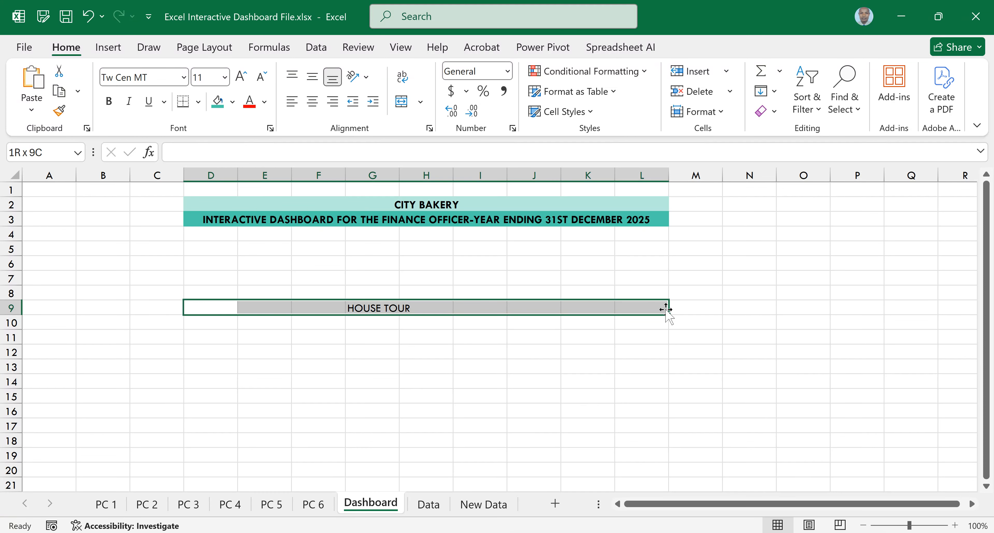
{"action": "left_click", "coordinate": [401, 104]}
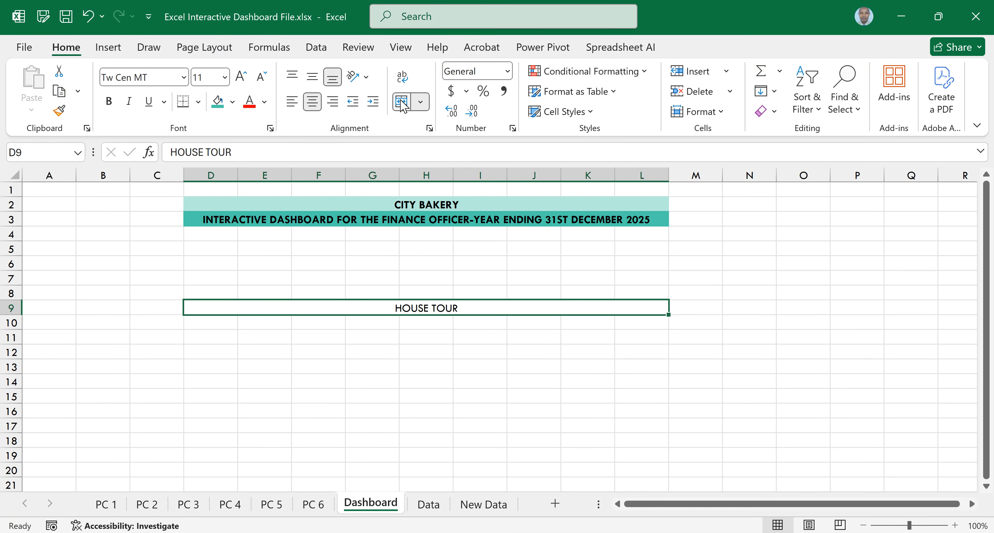
Undo the merge in row 9 and clear the HOUSE TOUR text from G9
{"action": "left_click", "coordinate": [89, 18]}
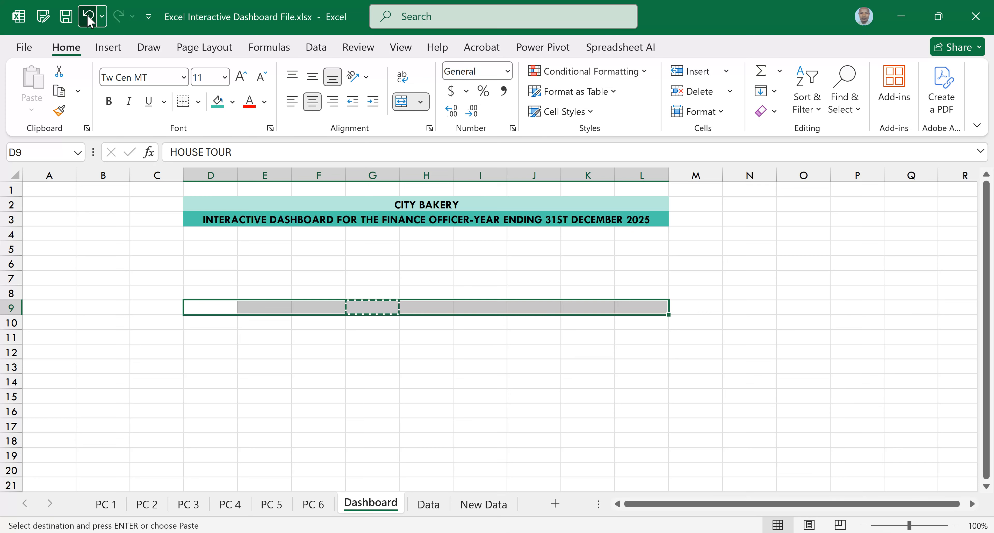
{"action": "left_click", "coordinate": [210, 235]}
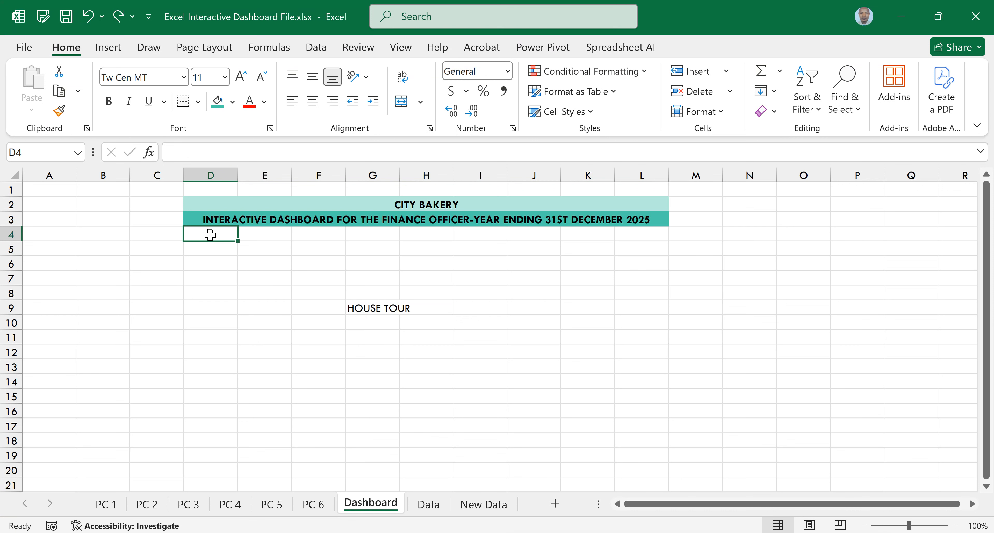
{"action": "left_click", "coordinate": [364, 308]}
{"action": "key", "text": "BackSpace"}
{"action": "left_click", "coordinate": [417, 350]}
Copy the Units Sold by Country chart from the PC 1 sheet and paste it at cell D4 of the Dashboard sheet
{"action": "left_click", "coordinate": [197, 238]}
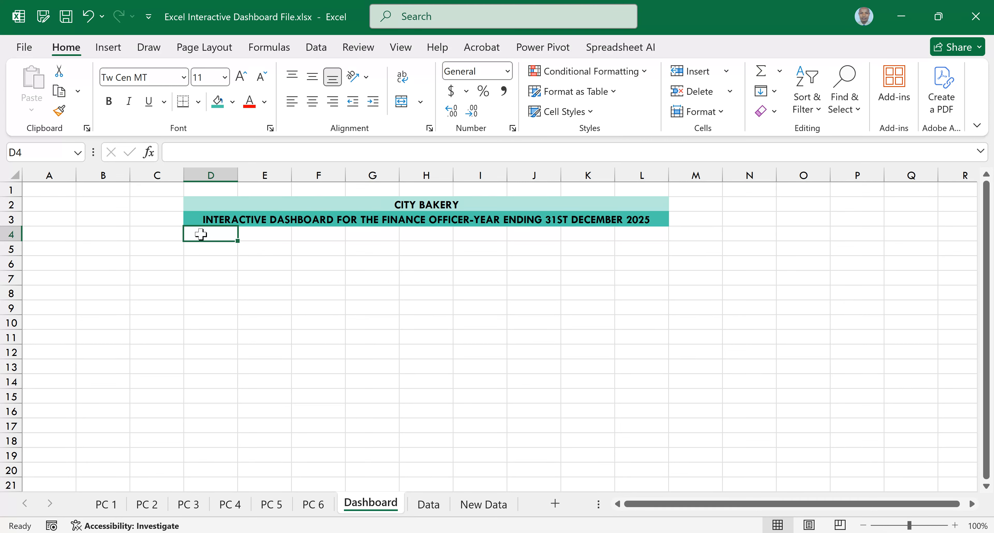
{"action": "left_click", "coordinate": [111, 505]}
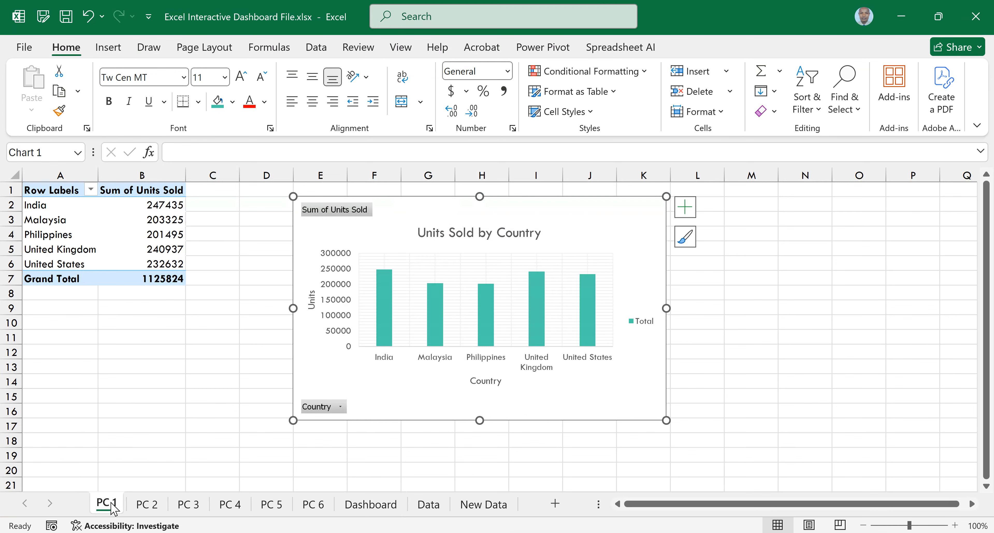
{"action": "left_click", "coordinate": [421, 216]}
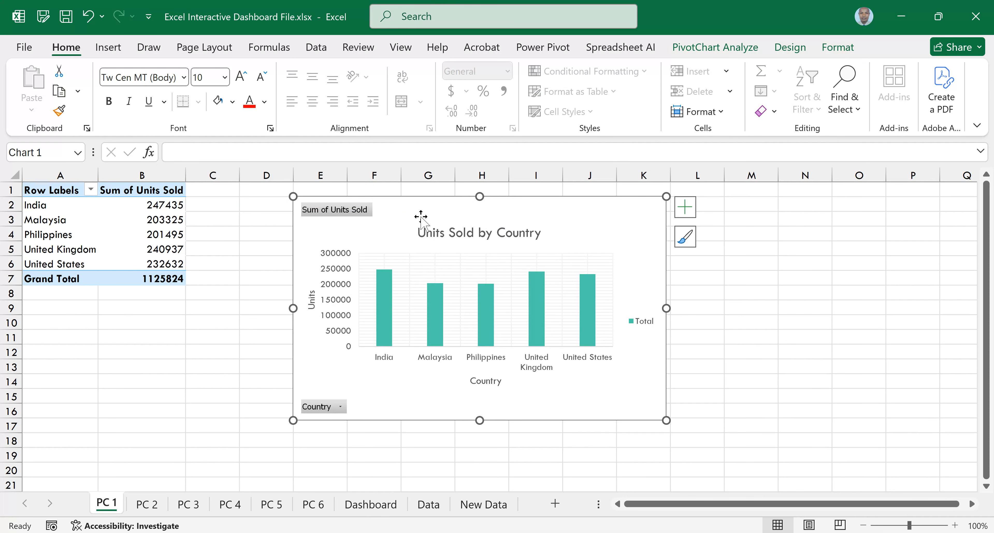
{"action": "left_click", "coordinate": [369, 503]}
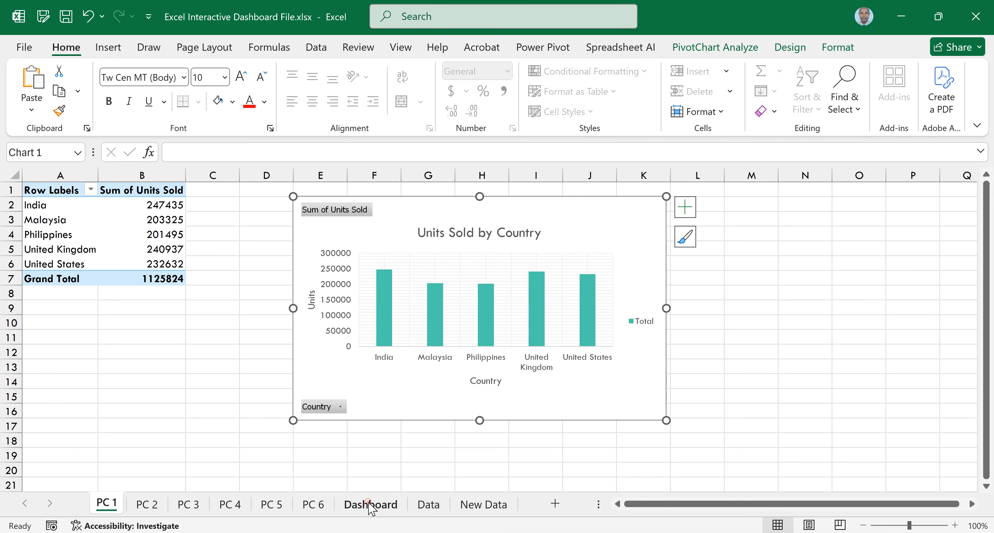
{"action": "key", "text": "ctrl+v"}
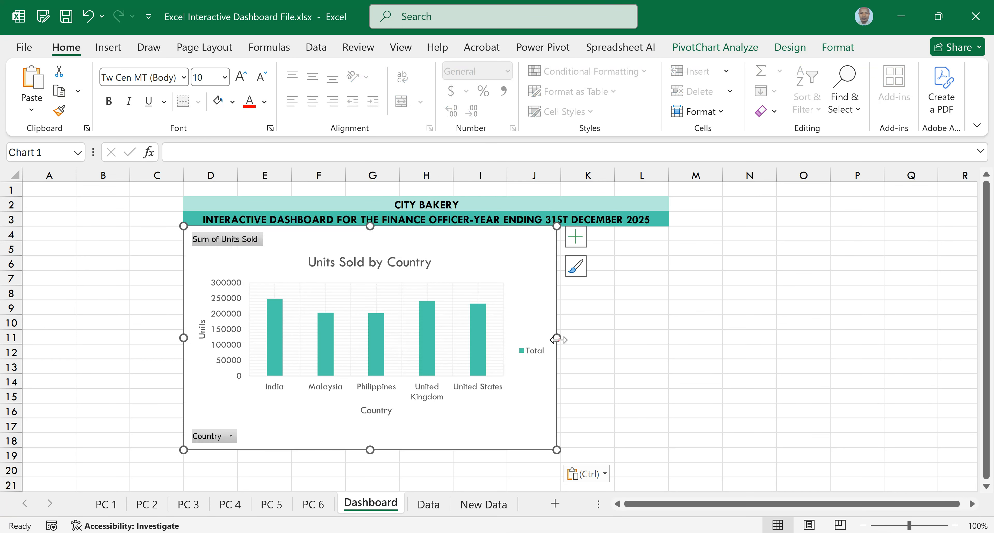
Shrink the Units Sold by Country chart to span from column D to about mid-column I, down to row 18
{"action": "left_click_drag", "start_coordinate": [463, 331], "coordinate": [458, 330]}
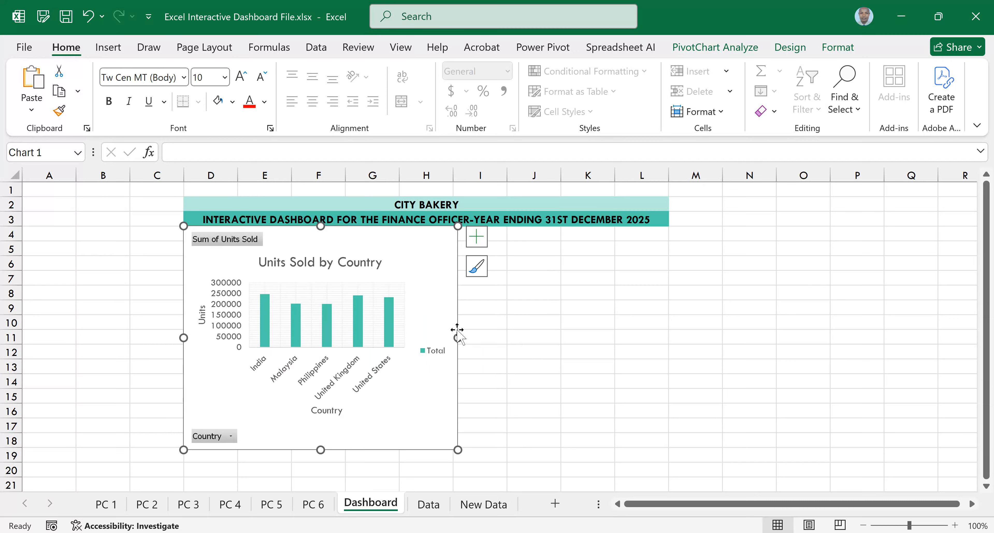
{"action": "mouse_move", "coordinate": [321, 450]}
{"action": "left_mouse_down"}
{"action": "mouse_move", "coordinate": [314, 420]}
{"action": "mouse_move", "coordinate": [324, 445]}
{"action": "left_mouse_up"}
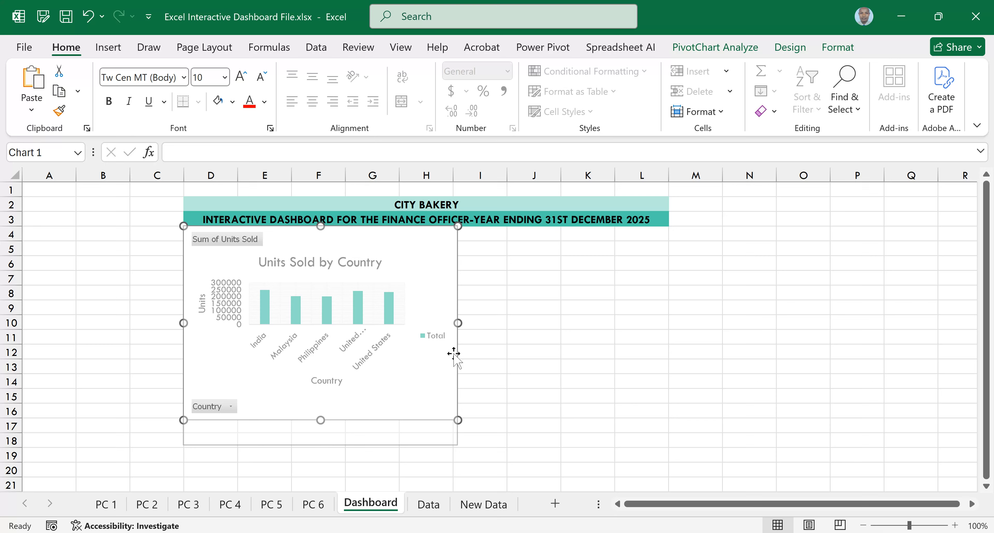
{"action": "left_click_drag", "start_coordinate": [458, 336], "coordinate": [478, 339]}
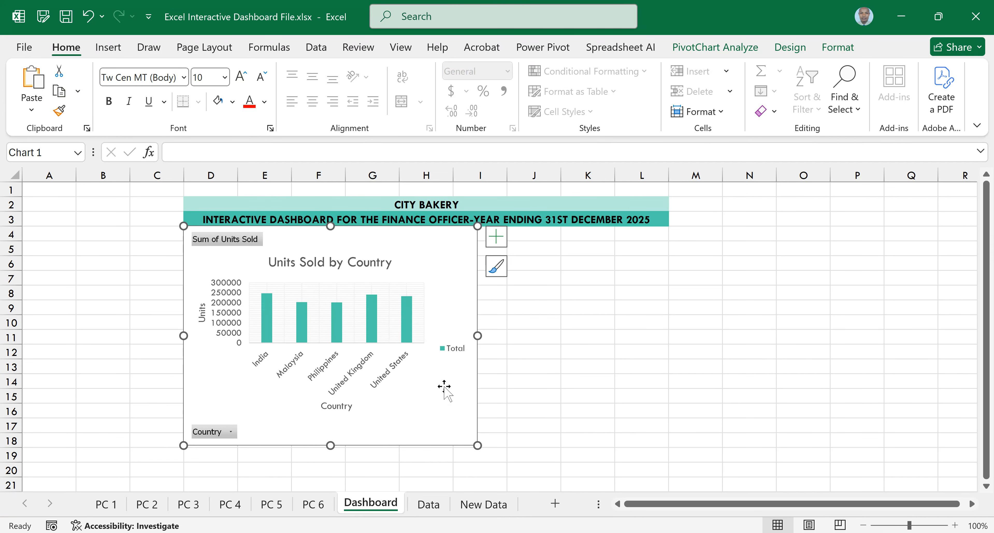
Copy the Units Sold by Product pie chart from the PC 2 sheet and paste it at cell I4 of the Dashboard sheet
{"action": "left_click", "coordinate": [148, 504]}
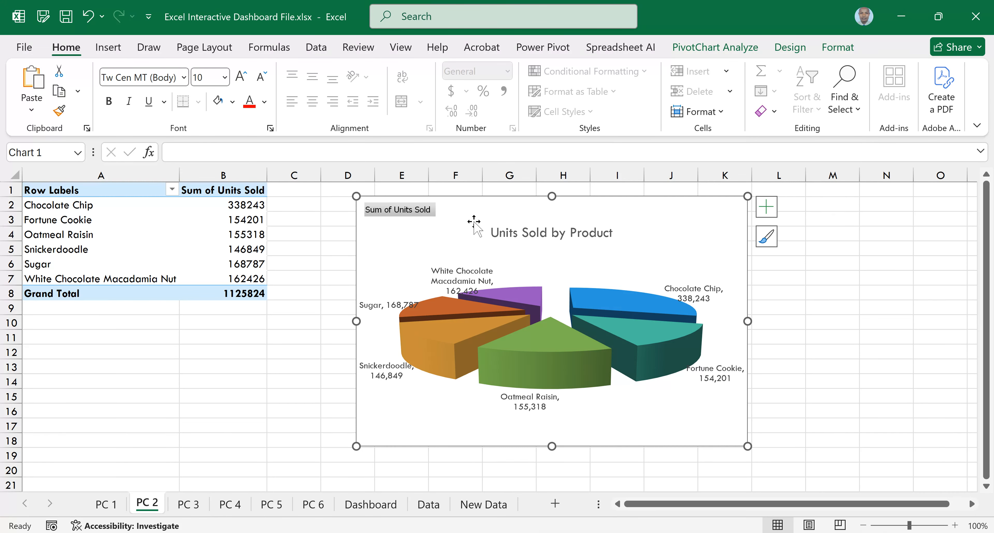
{"action": "mouse_move", "coordinate": [411, 357]}
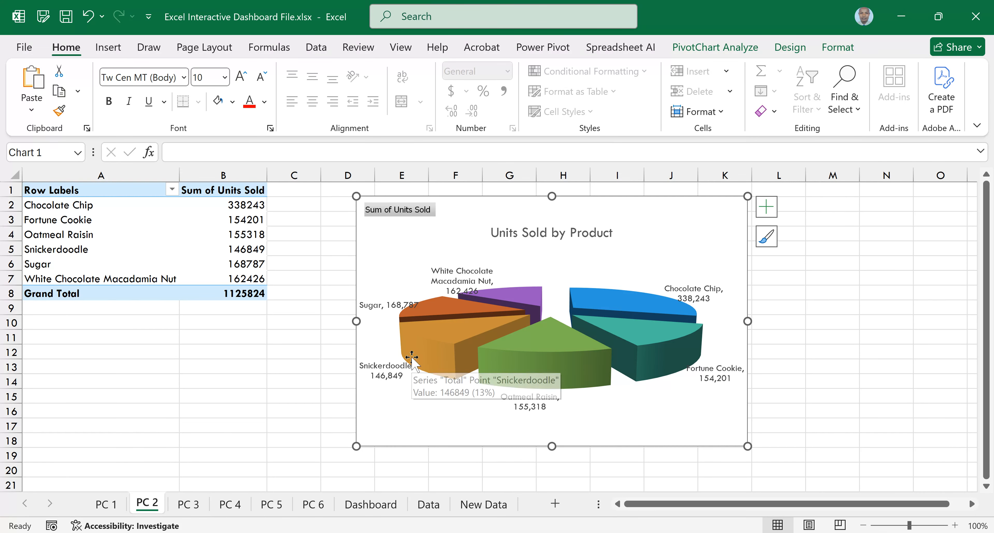
{"action": "left_click", "coordinate": [385, 505]}
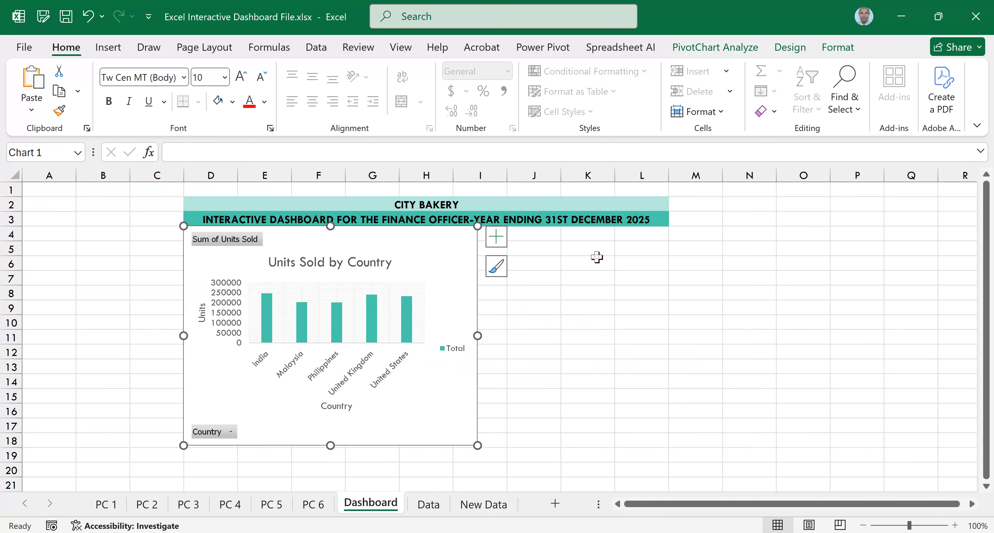
{"action": "left_click", "coordinate": [597, 257]}
{"action": "left_click", "coordinate": [499, 234]}
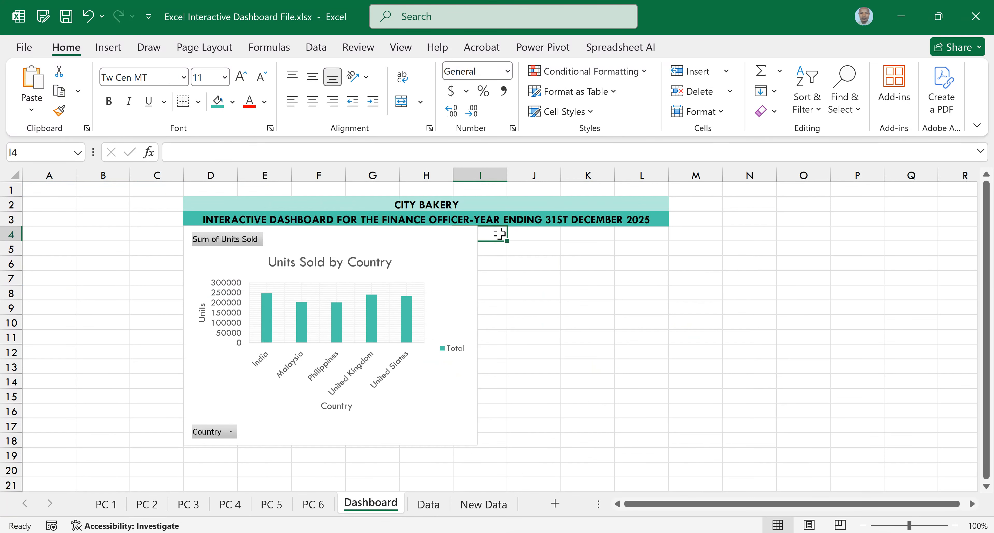
{"action": "key", "text": "ctrl+v"}
Shrink the Units Sold by Product chart to end near column O and row 18, and align it directly beside the country chart
{"action": "left_click_drag", "start_coordinate": [548, 237], "coordinate": [569, 237]}
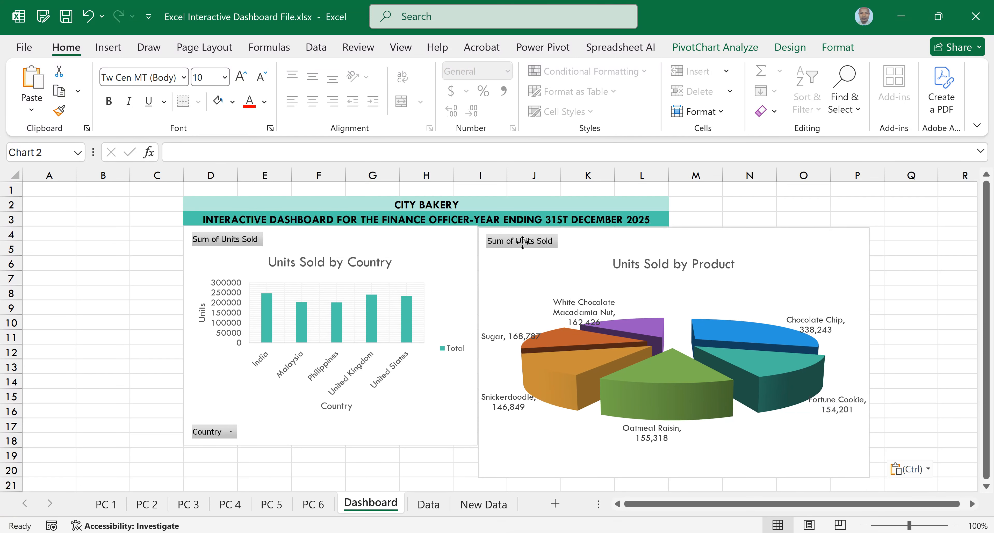
{"action": "left_click_drag", "start_coordinate": [795, 344], "coordinate": [785, 340]}
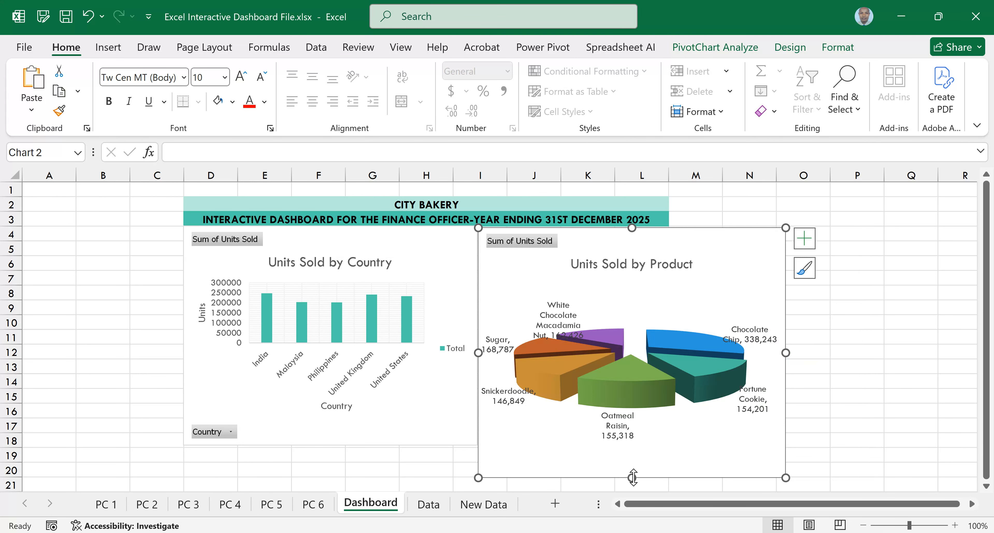
{"action": "left_click_drag", "start_coordinate": [632, 462], "coordinate": [331, 448]}
{"action": "left_click", "coordinate": [334, 444]}
{"action": "left_click", "coordinate": [748, 245]}
{"action": "left_click_drag", "start_coordinate": [787, 336], "coordinate": [792, 336]}
{"action": "left_click", "coordinate": [939, 367]}
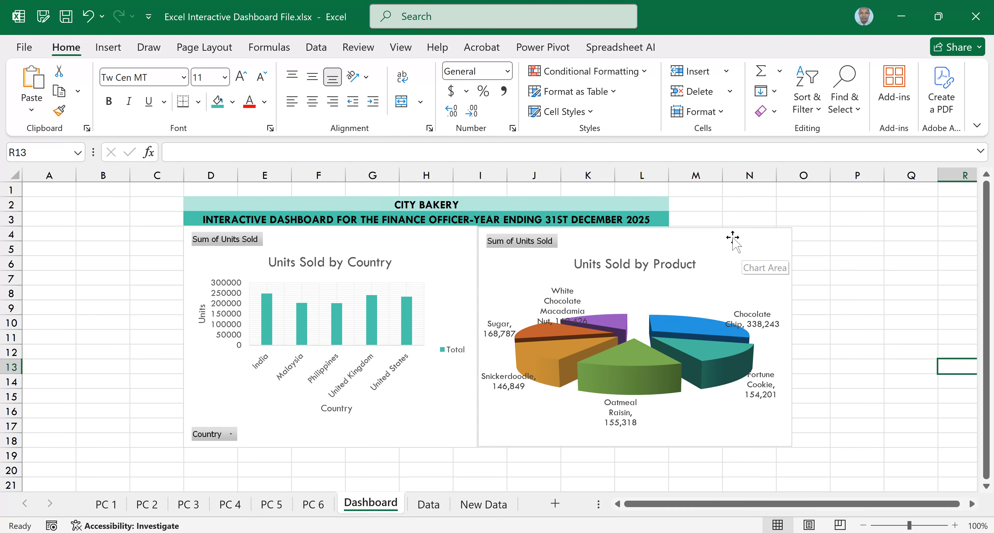
{"action": "left_click", "coordinate": [733, 237]}
{"action": "left_click_drag", "start_coordinate": [732, 235], "coordinate": [732, 235]}
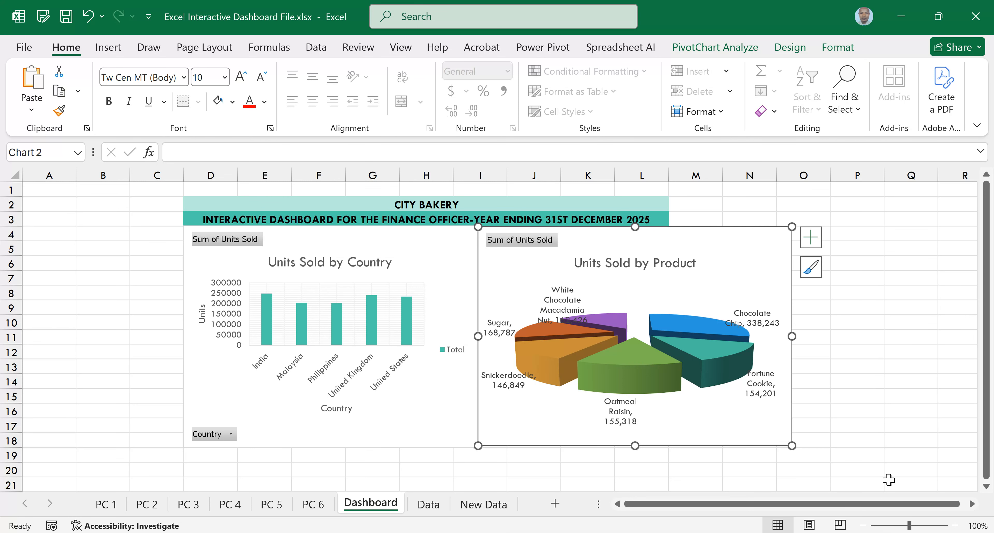
Move the Units Sold by Product chart over to column K and enlarge the Units Sold by Country chart to cover about D4:I19
{"action": "left_click", "coordinate": [971, 504]}
{"action": "left_click", "coordinate": [972, 503]}
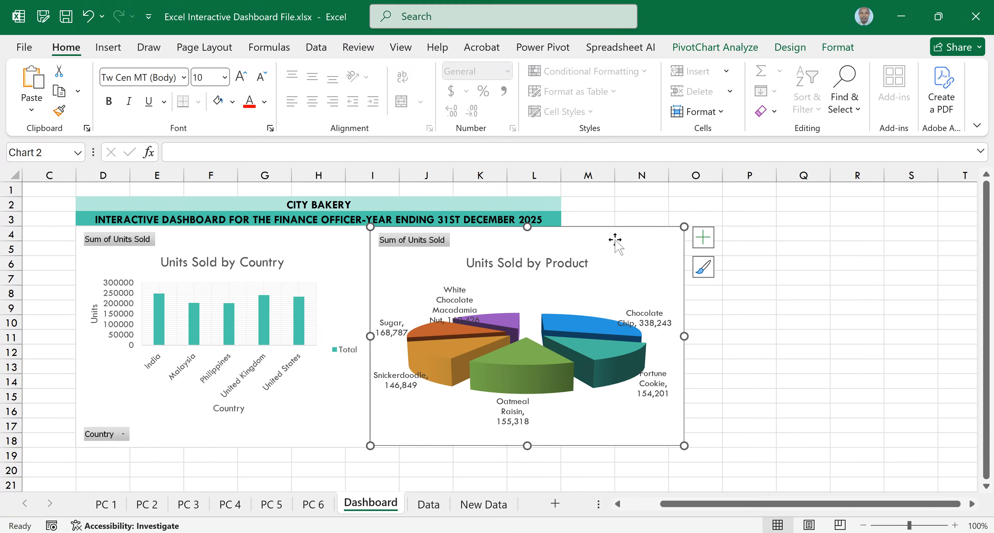
{"action": "left_click_drag", "start_coordinate": [643, 242], "coordinate": [698, 239]}
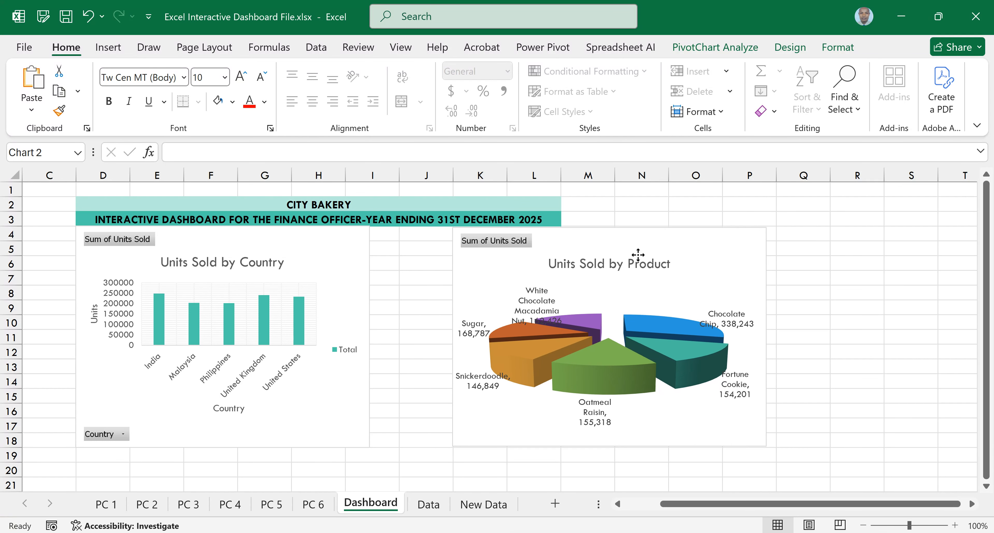
{"action": "left_click_drag", "start_coordinate": [369, 337], "coordinate": [400, 334]}
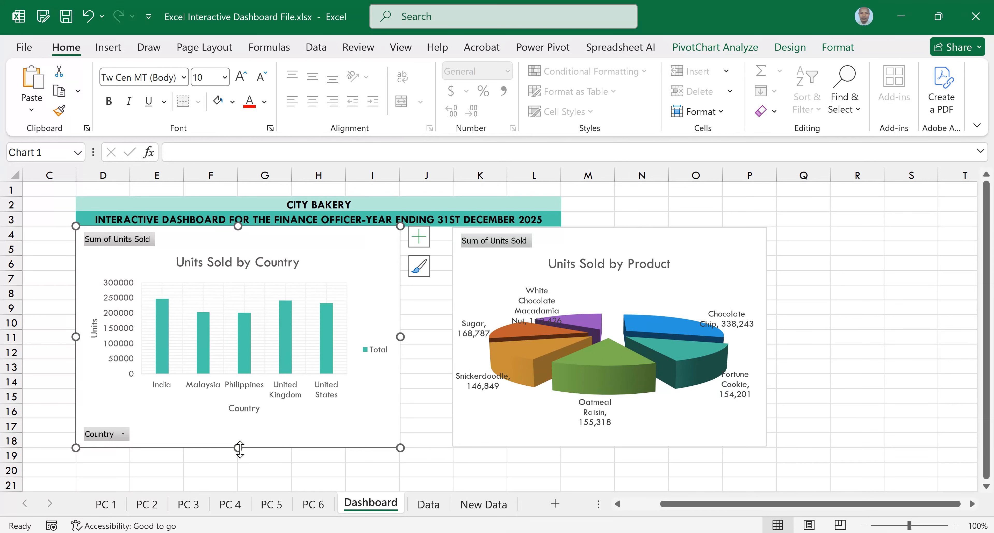
{"action": "left_click_drag", "start_coordinate": [238, 448], "coordinate": [238, 462]}
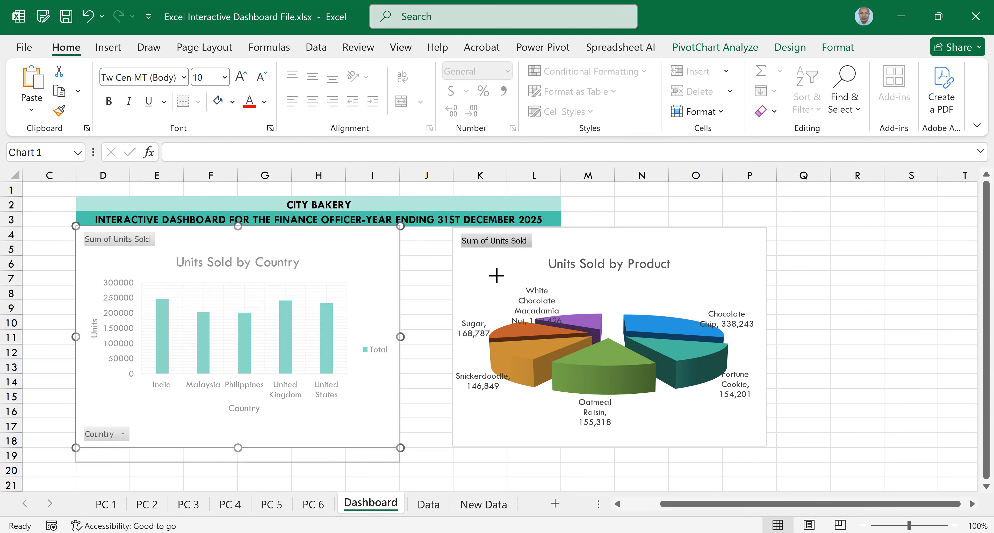
Enlarge the Units Sold by Product chart to meet the country chart's edge, covering about J4:P19
{"action": "left_click", "coordinate": [455, 272]}
{"action": "left_click_drag", "start_coordinate": [452, 336], "coordinate": [401, 334]}
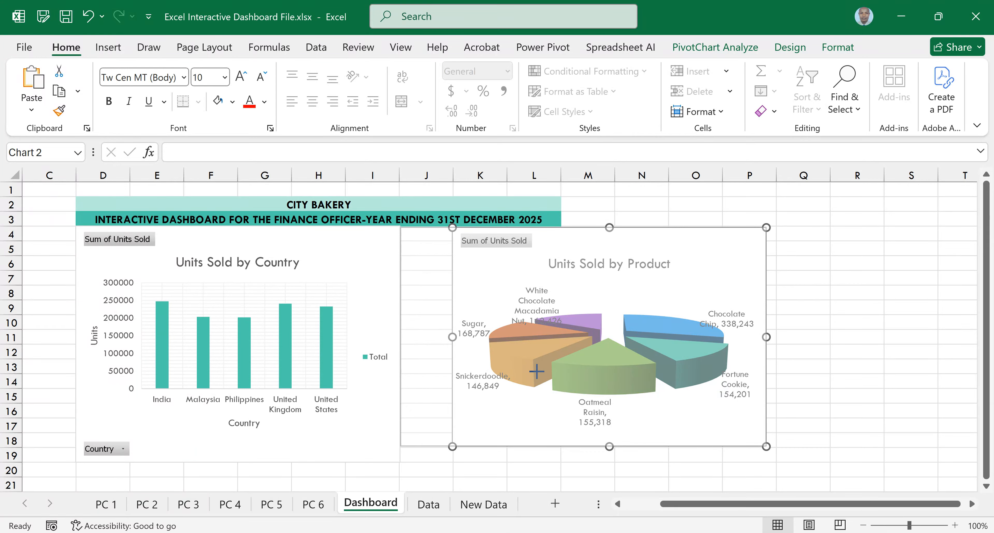
{"action": "left_click_drag", "start_coordinate": [581, 454], "coordinate": [576, 462]}
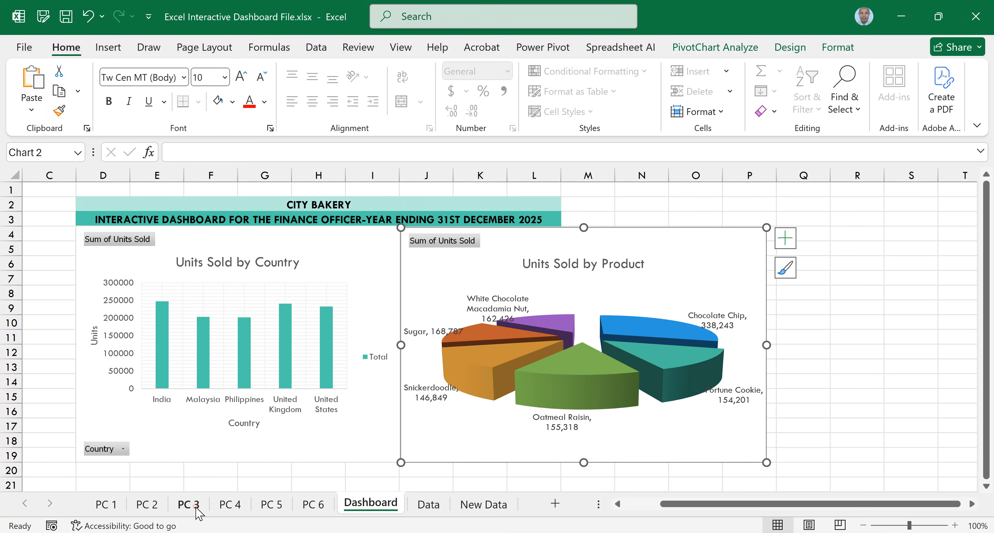
Copy the Country Revenue and Cost chart from the PC 3 sheet and paste it at Q4 on the Dashboard, flush against the product chart
{"action": "left_click", "coordinate": [189, 504]}
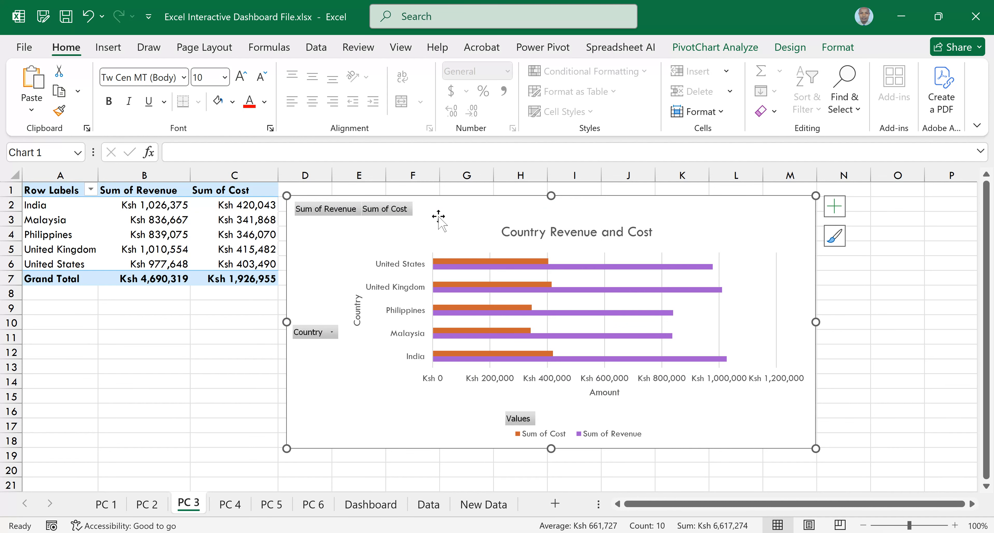
{"action": "left_click", "coordinate": [377, 504]}
{"action": "left_click", "coordinate": [793, 233]}
{"action": "key", "text": "ctrl+v"}
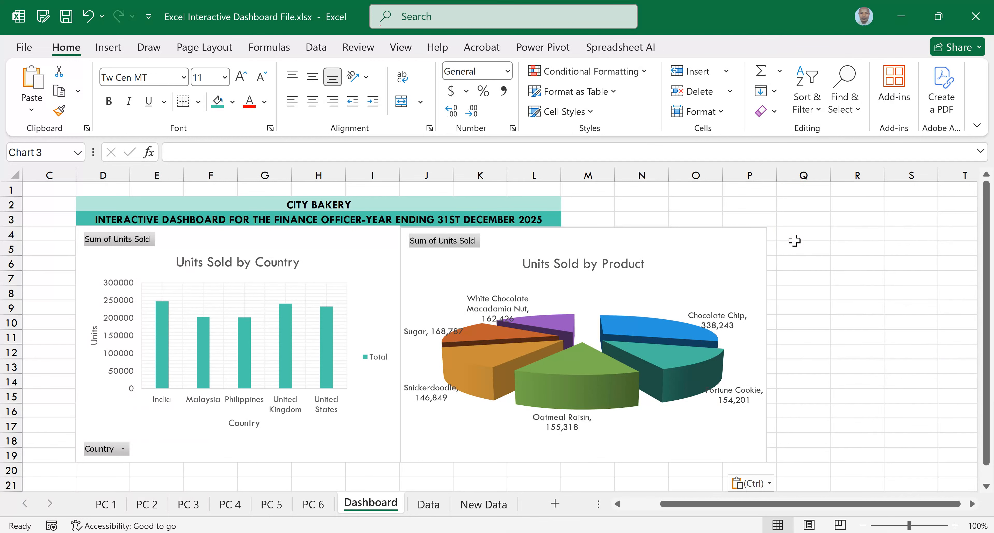
{"action": "left_click_drag", "start_coordinate": [932, 232], "coordinate": [923, 232]}
Shrink the Country Revenue and Cost chart to end at row 19 and near column W
{"action": "left_click_drag", "start_coordinate": [837, 504], "coordinate": [885, 489]}
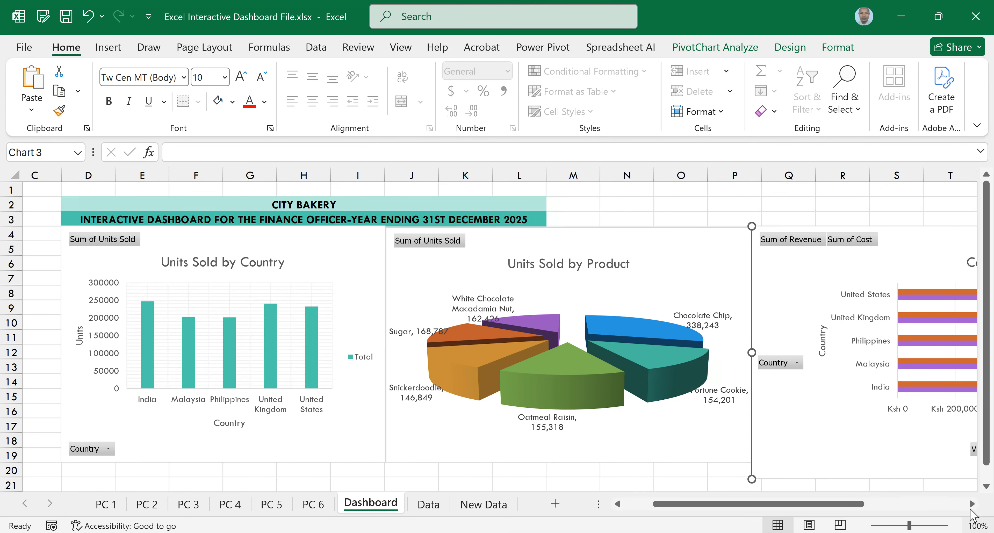
{"action": "scroll", "coordinate": [971, 506], "scroll_direction": "right", "scroll_amount": 7}
{"action": "left_click_drag", "start_coordinate": [654, 480], "coordinate": [654, 463]}
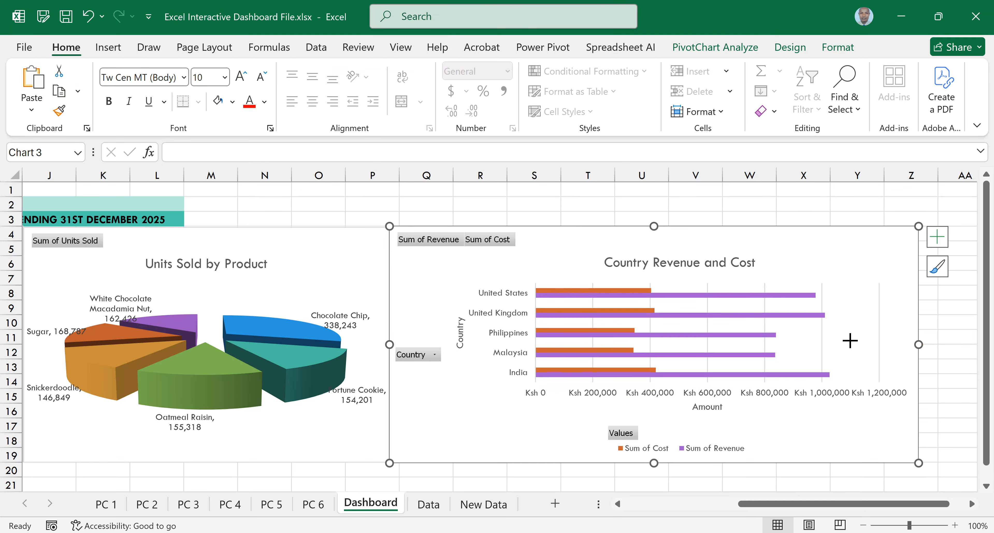
{"action": "left_click_drag", "start_coordinate": [850, 341], "coordinate": [777, 333]}
Zoom the Dashboard out to 80%, narrow the Country Revenue and Cost chart to start near column Q, and widen Units Sold by Product to meet it
{"action": "left_click_drag", "start_coordinate": [876, 502], "coordinate": [776, 505]}
{"action": "left_click", "coordinate": [862, 525]}
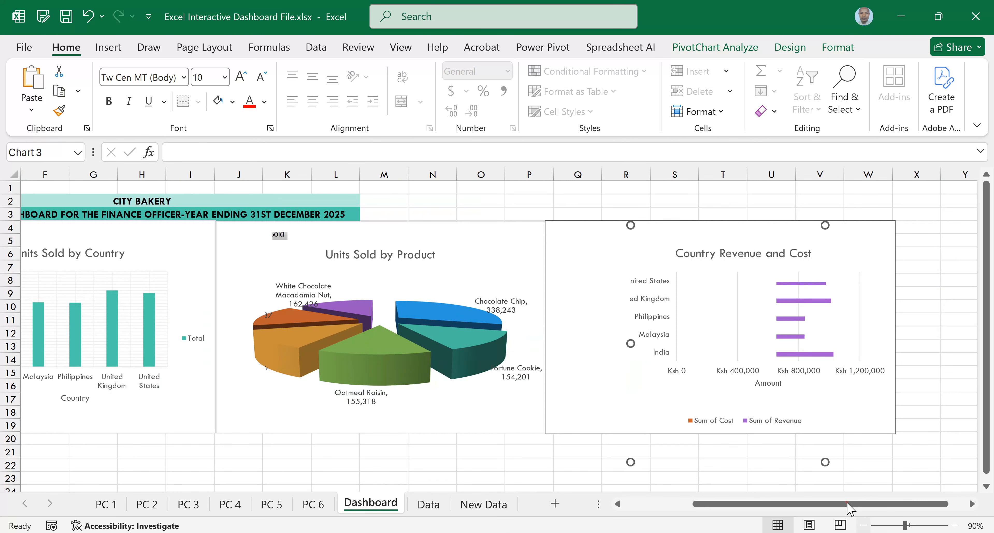
{"action": "left_click", "coordinate": [863, 525]}
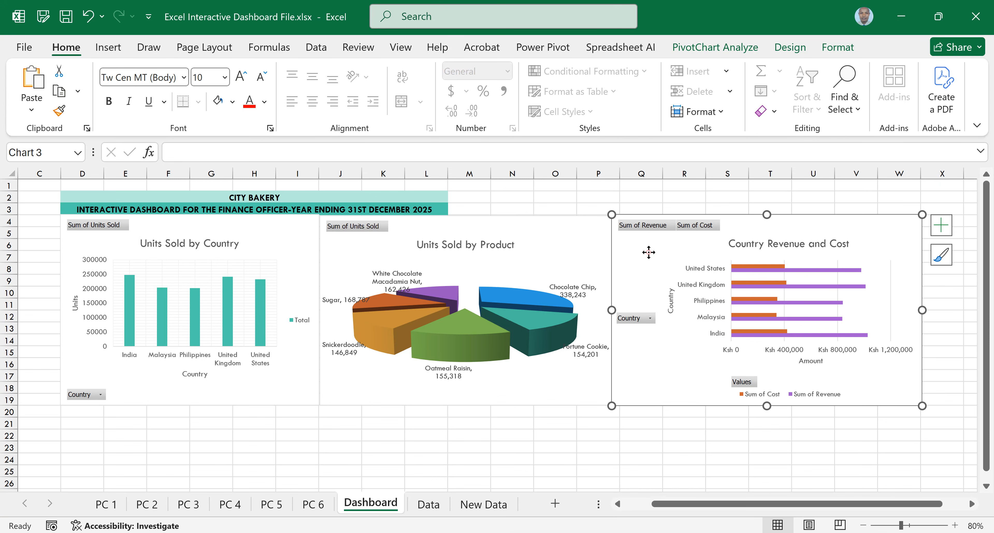
{"action": "left_click_drag", "start_coordinate": [612, 309], "coordinate": [631, 311]}
{"action": "left_click", "coordinate": [582, 251]}
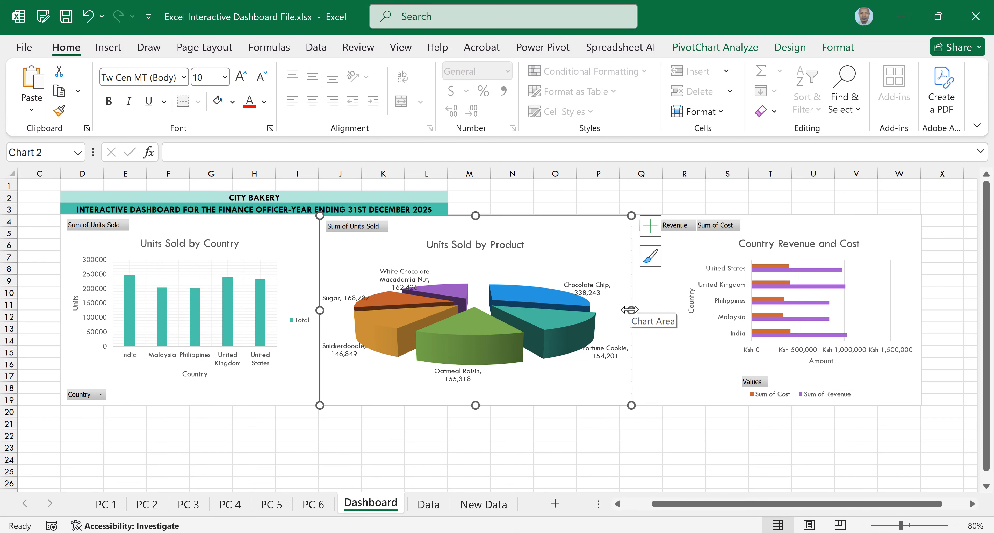
{"action": "left_click", "coordinate": [577, 442]}
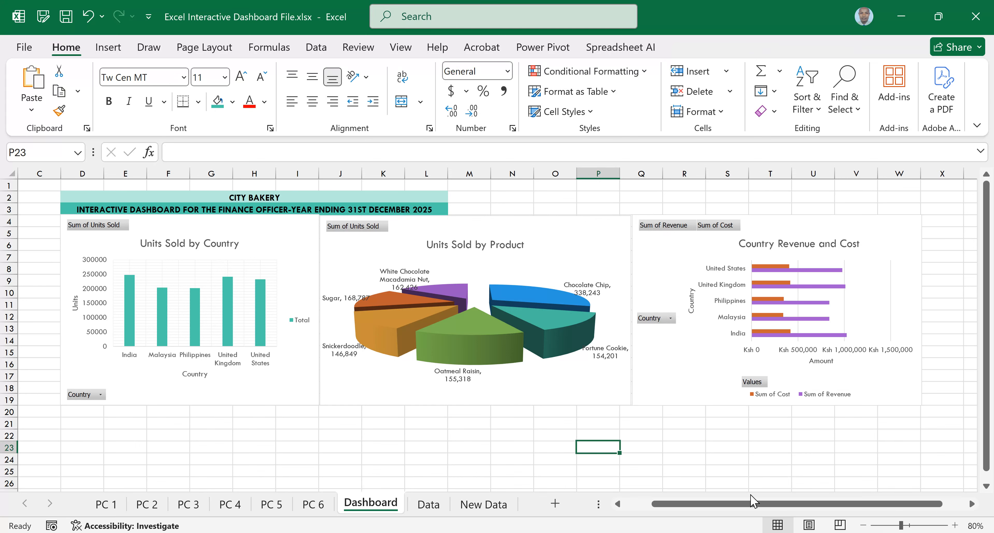
Copy the Product revenue & Cost chart from the PC 4 sheet and paste it at D21 on the Dashboard
{"action": "left_click_drag", "start_coordinate": [743, 505], "coordinate": [470, 491]}
{"action": "left_click", "coordinate": [231, 504]}
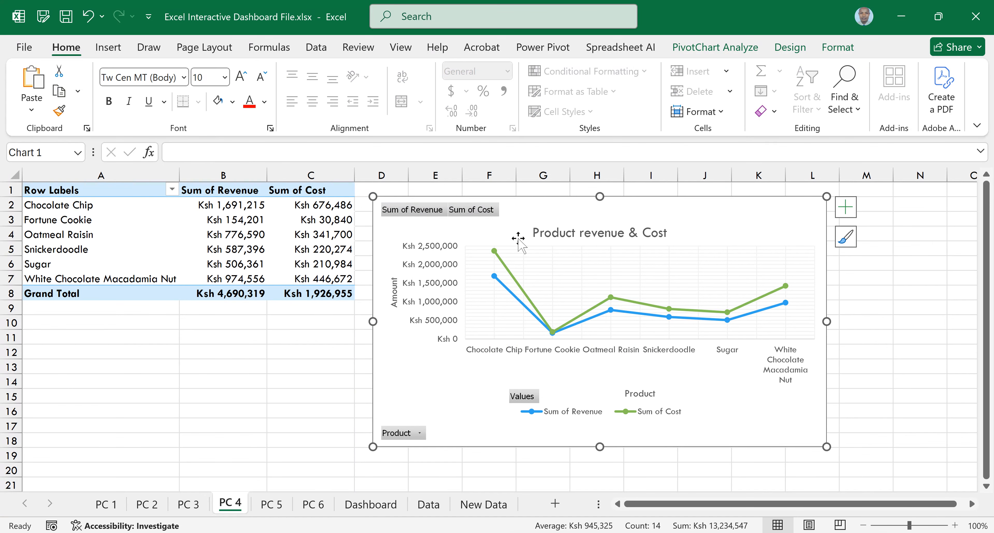
{"action": "left_click", "coordinate": [376, 505]}
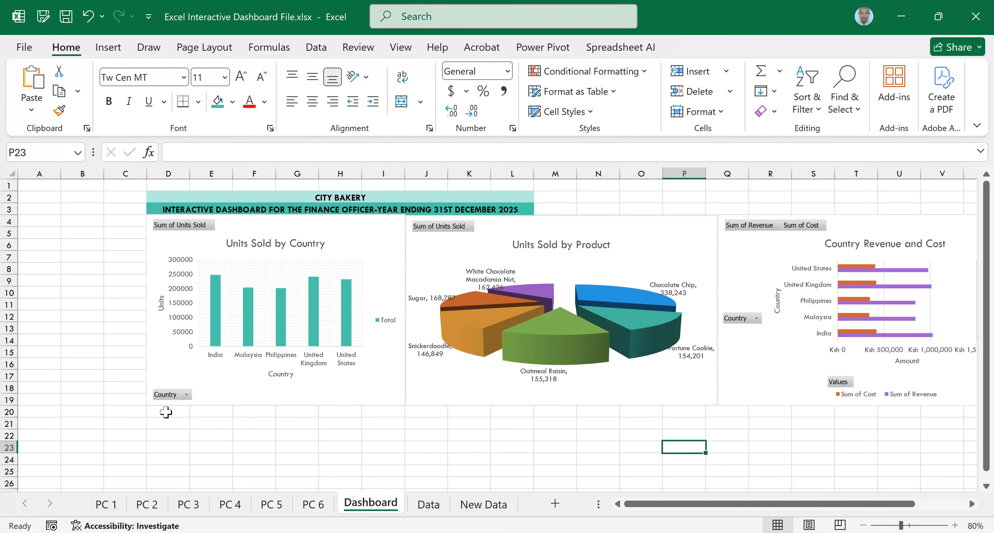
{"action": "left_click", "coordinate": [163, 423]}
{"action": "key", "text": "ctrl+v"}
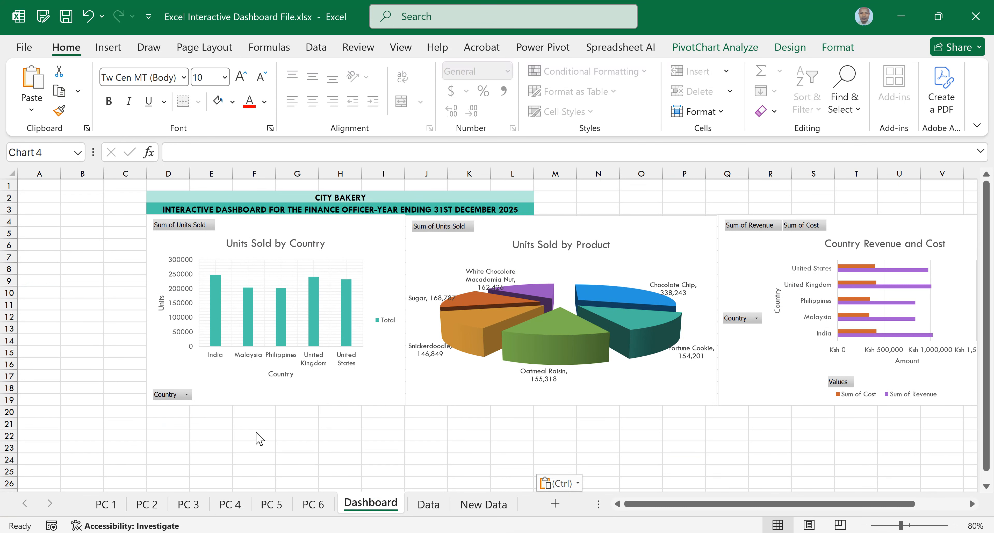
Extend the Product revenue & Cost chart up to row 20, directly under the country chart, and narrow it to end at column K
{"action": "scroll", "coordinate": [297, 251], "scroll_direction": "down", "scroll_amount": 4}
{"action": "left_click", "coordinate": [297, 247]}
{"action": "left_click", "coordinate": [325, 281]}
{"action": "left_click_drag", "start_coordinate": [327, 274], "coordinate": [325, 263]}
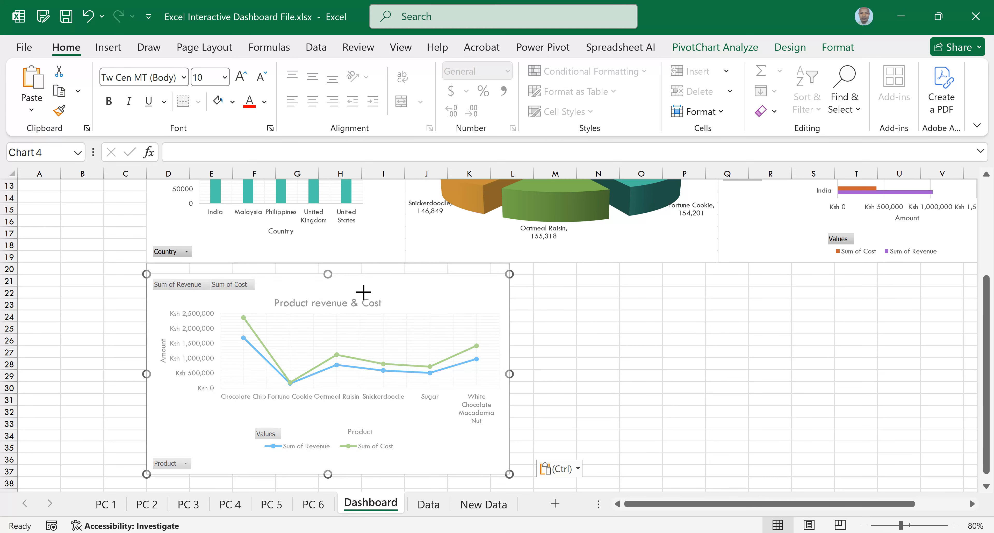
{"action": "mouse_move", "coordinate": [508, 370]}
{"action": "left_mouse_down"}
{"action": "mouse_move", "coordinate": [448, 369]}
{"action": "mouse_move", "coordinate": [491, 369]}
{"action": "left_mouse_up"}
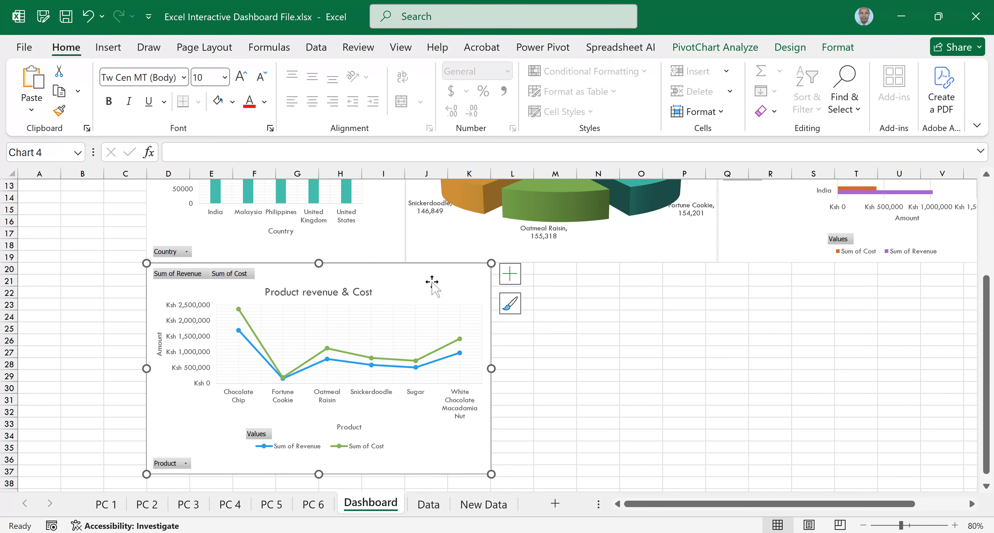
Copy the Profit by Country chart from the PC 5 sheet and paste it at L20 on the Dashboard, beside the Product revenue & Cost chart
{"action": "left_click", "coordinate": [273, 505]}
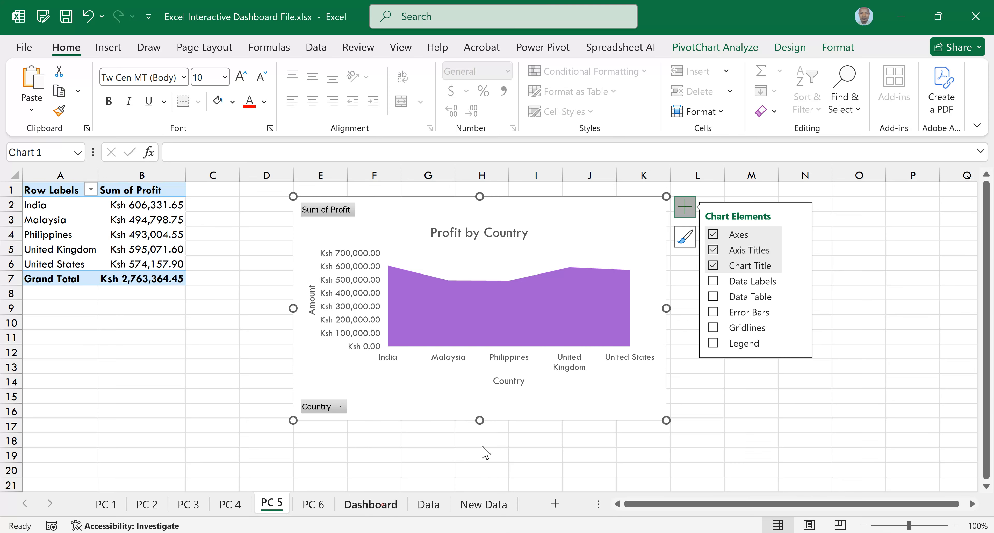
{"action": "left_click", "coordinate": [370, 504]}
{"action": "left_click", "coordinate": [518, 269]}
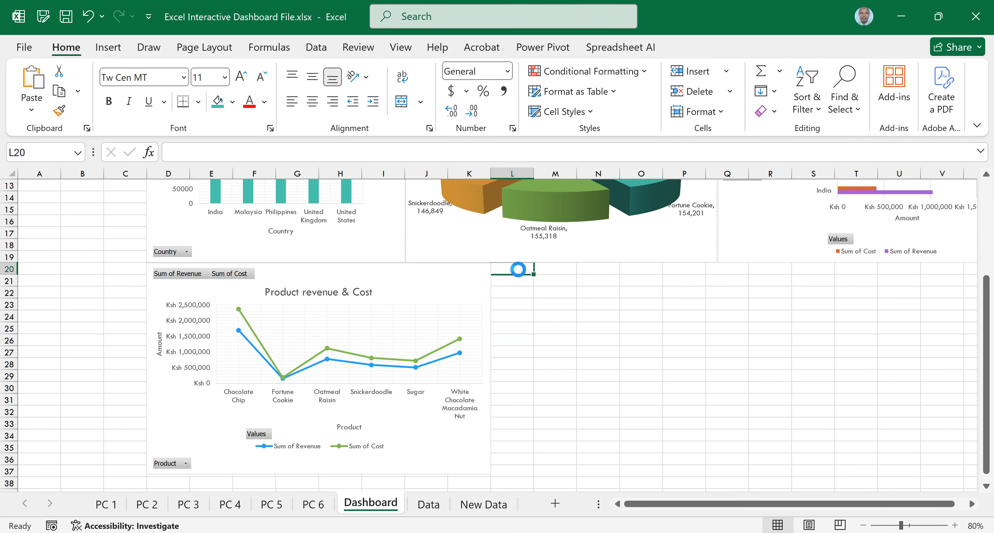
{"action": "key", "text": "ctrl+v"}
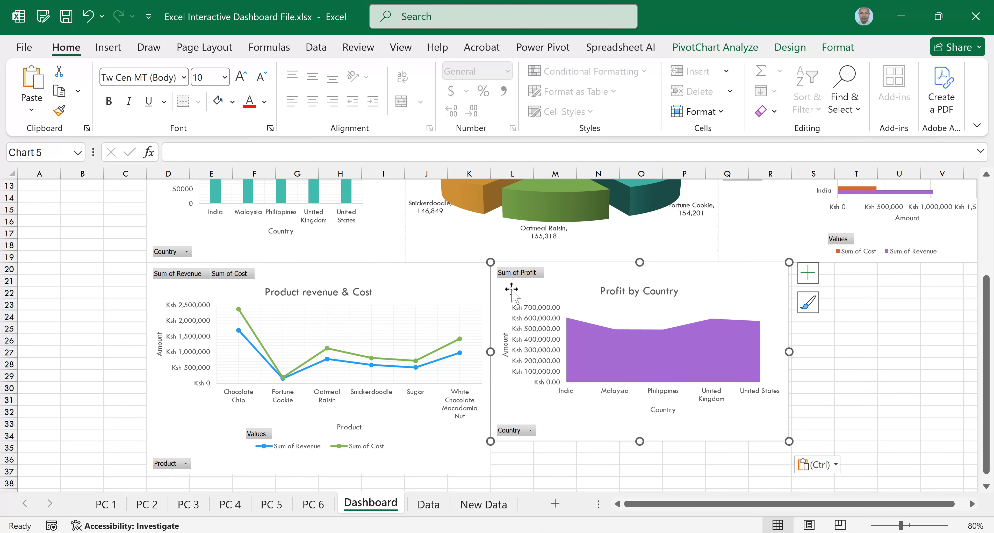
{"action": "left_click_drag", "start_coordinate": [513, 290], "coordinate": [512, 290]}
Extend the Profit by Country and Product revenue & Cost charts downward so both end at about row 37
{"action": "scroll", "coordinate": [638, 398], "scroll_direction": "down", "scroll_amount": 1}
{"action": "left_click_drag", "start_coordinate": [640, 396], "coordinate": [634, 429]}
{"action": "left_click", "coordinate": [322, 427]}
{"action": "left_click_drag", "start_coordinate": [324, 428], "coordinate": [326, 429]}
{"action": "scroll", "coordinate": [734, 287], "scroll_direction": "up", "scroll_amount": 2}
{"action": "left_click", "coordinate": [732, 286]}
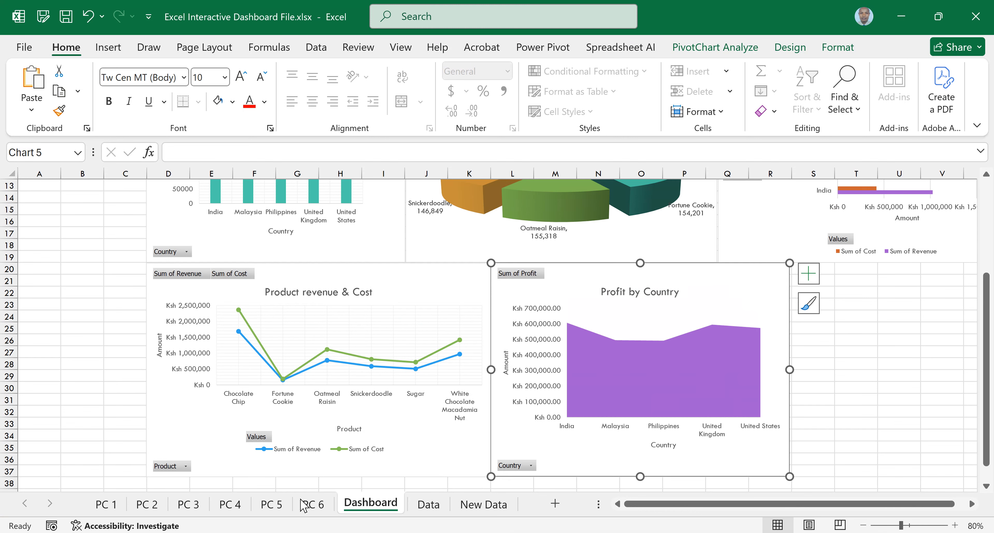
Copy the Profit by Product chart from the PC 6 sheet and paste it at S20 on the Dashboard, flush against the Profit by Country chart
{"action": "left_click", "coordinate": [313, 505]}
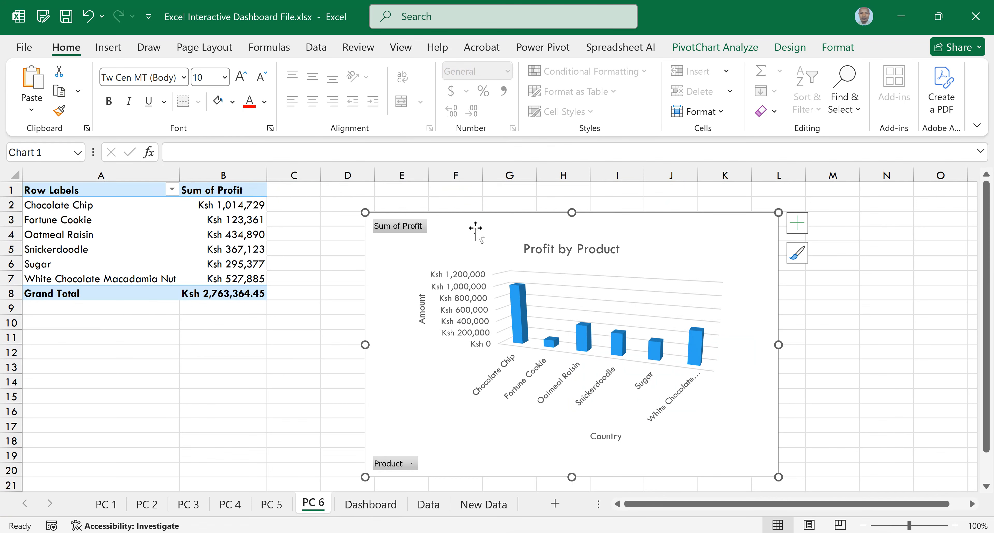
{"action": "left_click", "coordinate": [386, 505]}
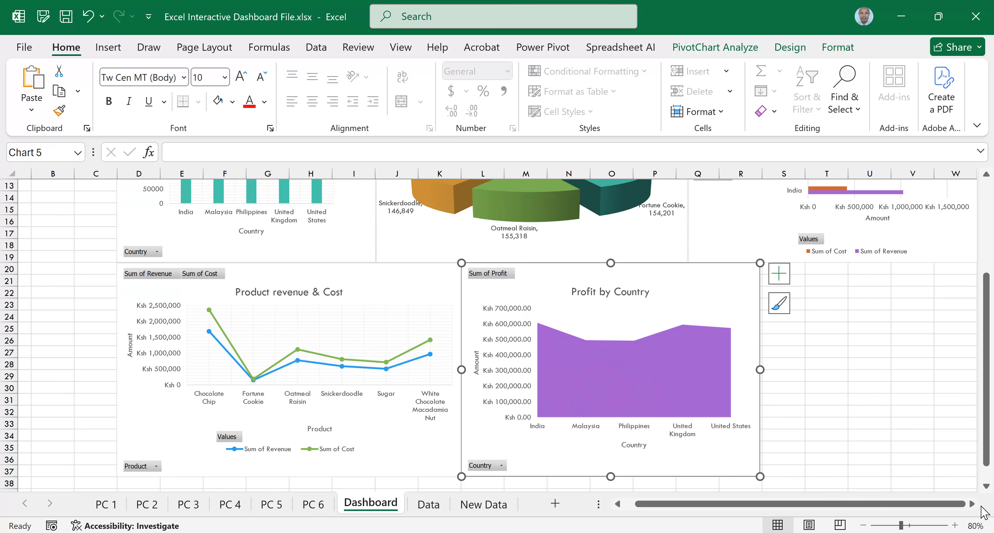
{"action": "left_click", "coordinate": [972, 504]}
{"action": "left_click", "coordinate": [644, 267]}
{"action": "key", "text": "ctrl+v"}
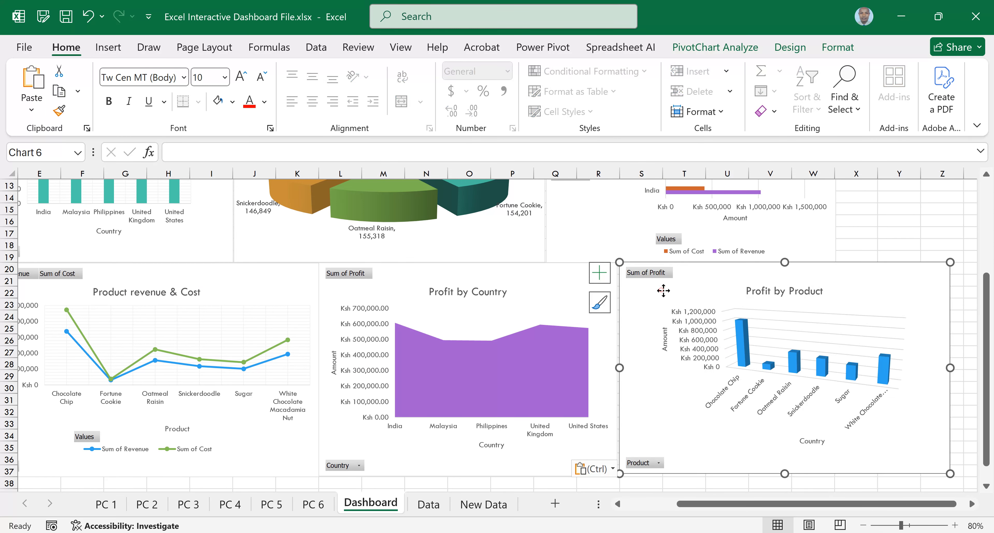
{"action": "left_click", "coordinate": [881, 357]}
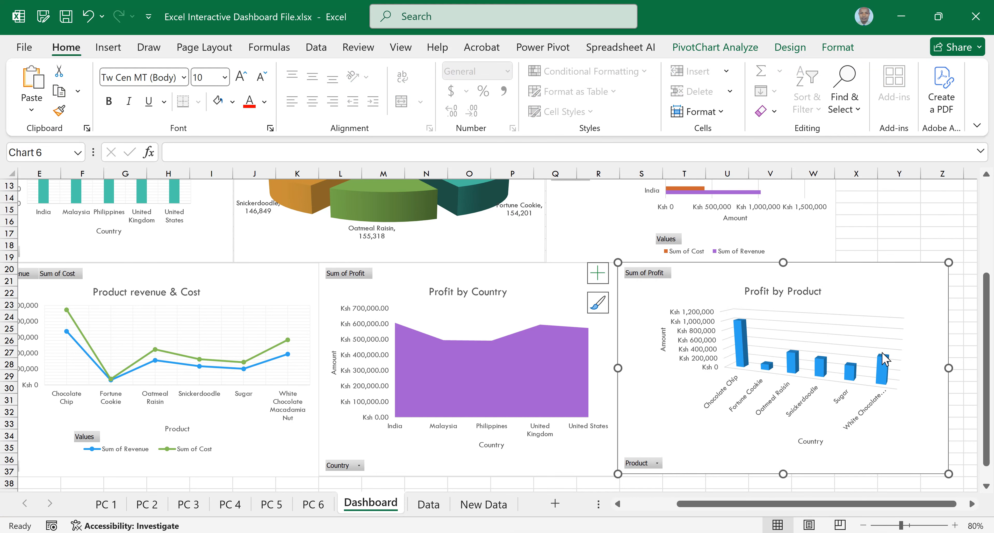
Narrow the Profit by Product chart to end at column X and widen the Country Revenue and Cost chart to the same edge
{"action": "left_click_drag", "start_coordinate": [949, 368], "coordinate": [882, 362]}
{"action": "scroll", "coordinate": [802, 231], "scroll_direction": "up", "scroll_amount": 4}
{"action": "left_click", "coordinate": [803, 232]}
{"action": "left_click_drag", "start_coordinate": [862, 312], "coordinate": [880, 310]}
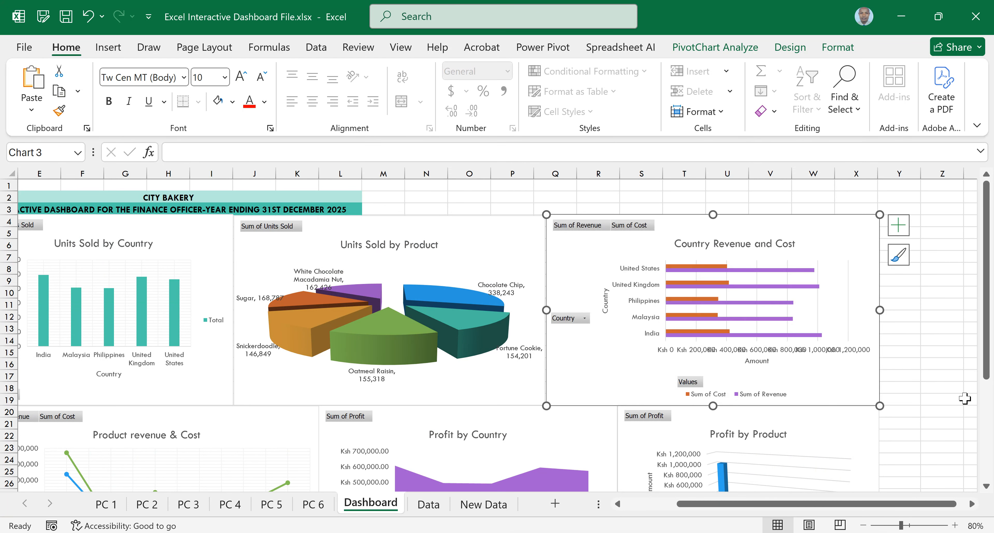
Zoom the Dashboard out to 70% and extend the merged, centred CITY BAKERY title across D2:X2
{"action": "left_click_drag", "start_coordinate": [914, 508], "coordinate": [871, 506]}
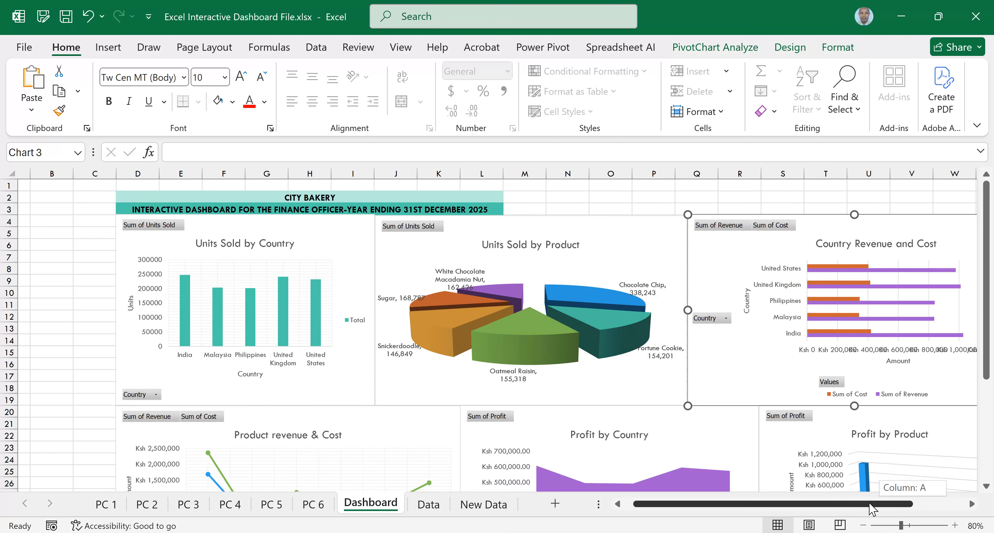
{"action": "left_click", "coordinate": [863, 525]}
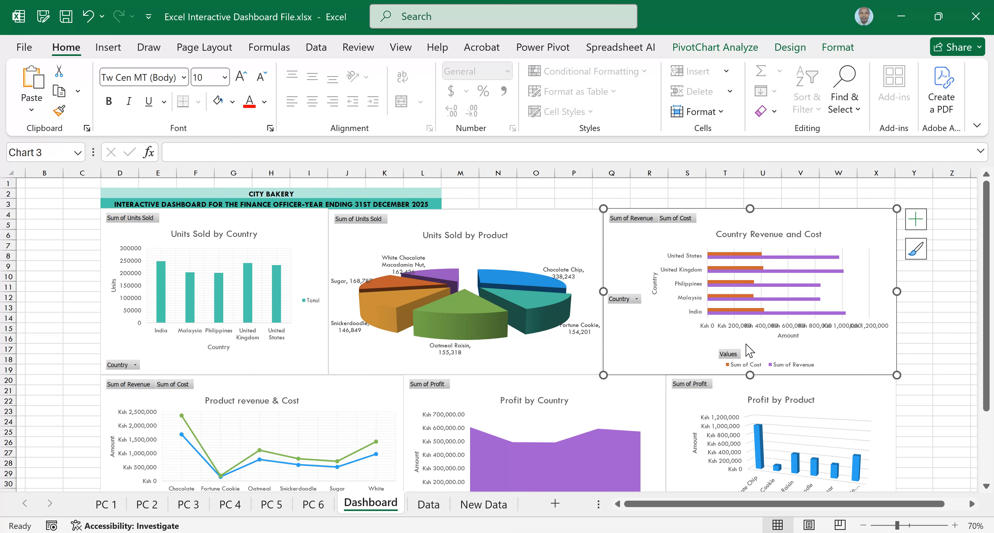
{"action": "left_click_drag", "start_coordinate": [278, 194], "coordinate": [877, 193]}
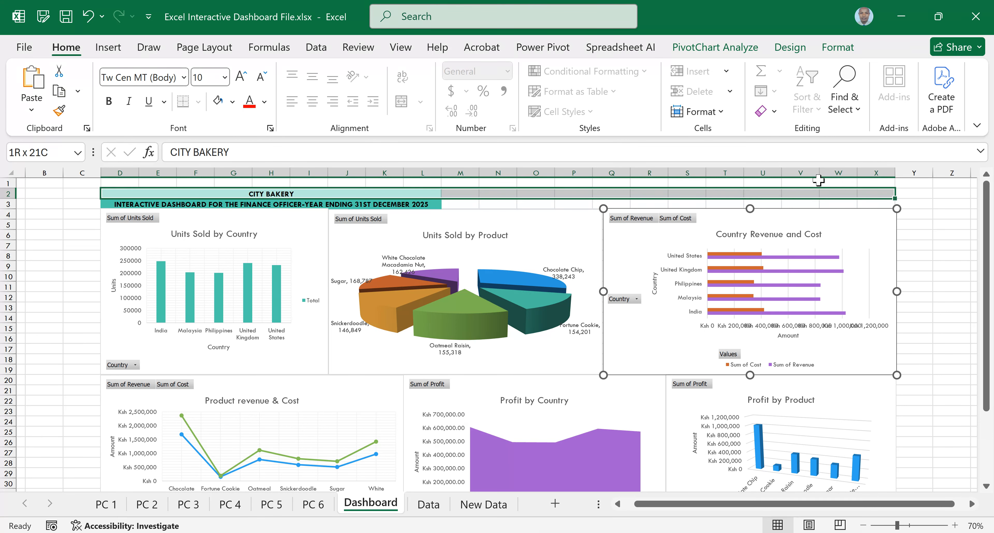
{"action": "left_click", "coordinate": [402, 101]}
{"action": "left_click", "coordinate": [402, 101]}
Extend the merged, centred finance officer subtitle across D3:X3 to span the full chart width
{"action": "left_click", "coordinate": [371, 204]}
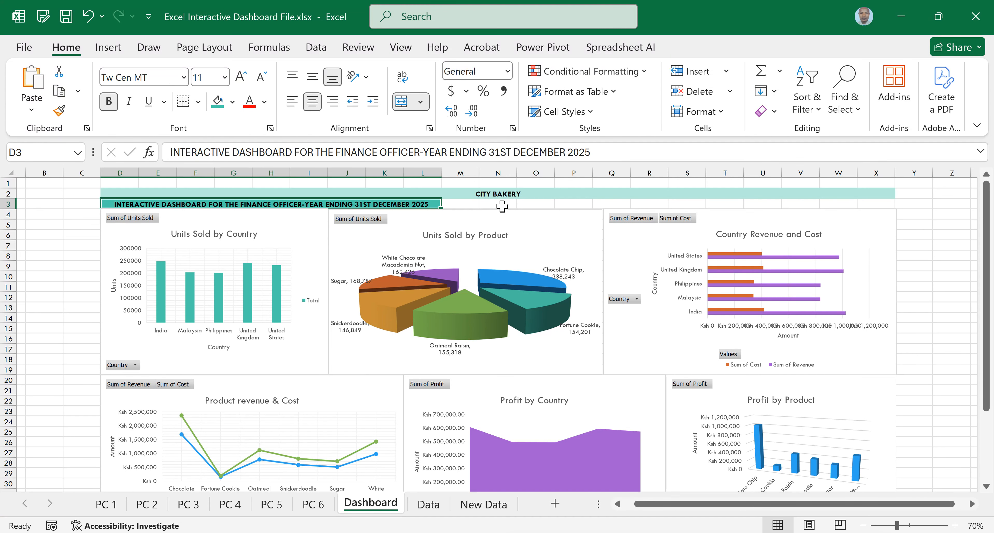
{"action": "left_click_drag", "start_coordinate": [502, 207], "coordinate": [863, 209]}
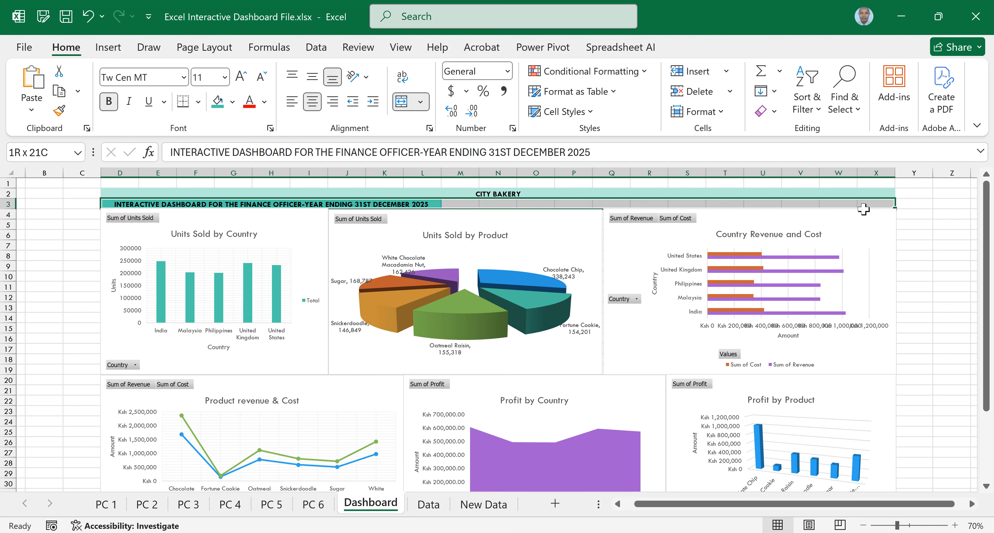
{"action": "left_click", "coordinate": [402, 101]}
{"action": "left_click", "coordinate": [401, 101]}
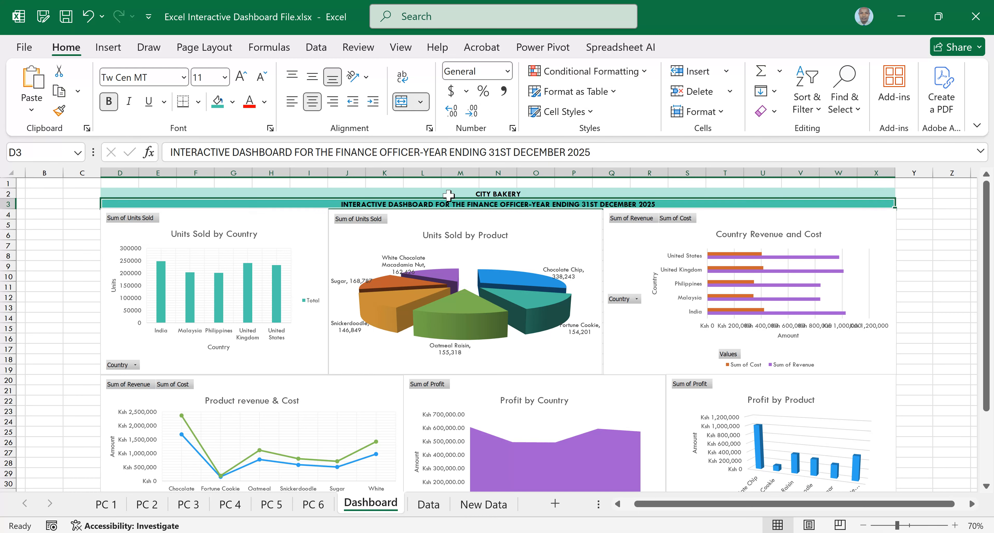
Increase the font size of both title rows, 2 and 3, to 14
{"action": "left_click_drag", "start_coordinate": [449, 196], "coordinate": [450, 205]}
{"action": "left_click", "coordinate": [240, 77]}
{"action": "left_click", "coordinate": [240, 77]}
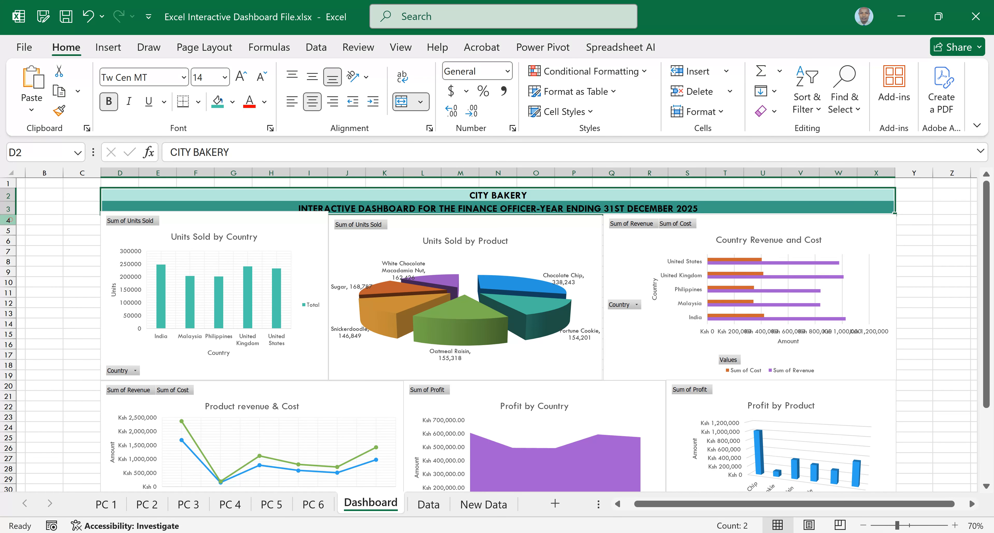
Try to insert a blank row above row 4, between the dashboard title and the charts
{"action": "left_click", "coordinate": [10, 220]}
{"action": "right_click", "coordinate": [9, 221]}
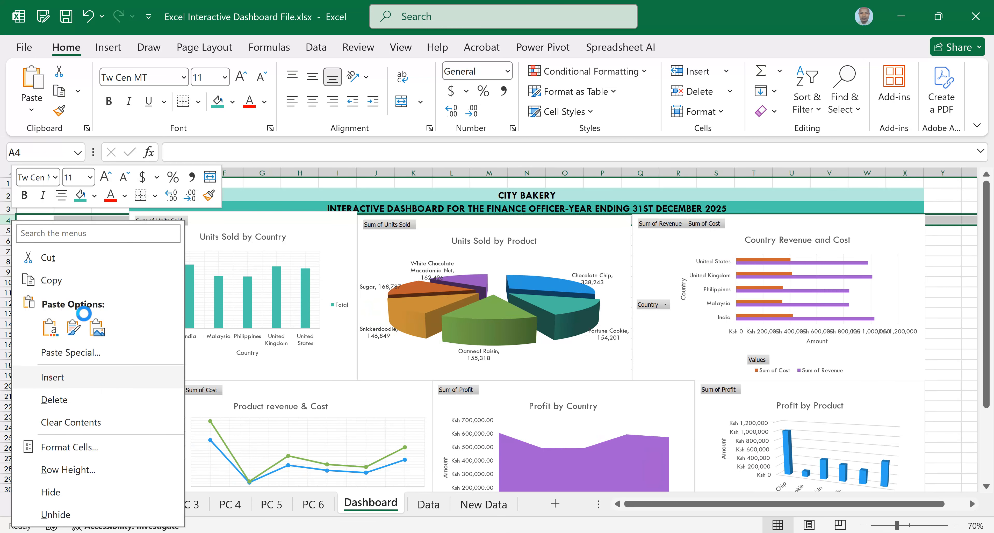
{"action": "left_click", "coordinate": [51, 376]}
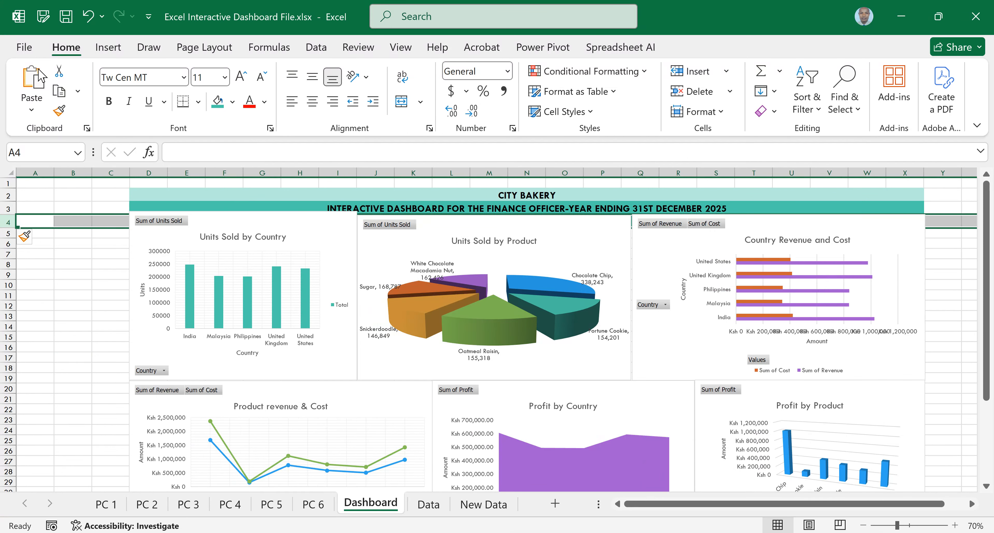
{"action": "left_click", "coordinate": [60, 286]}
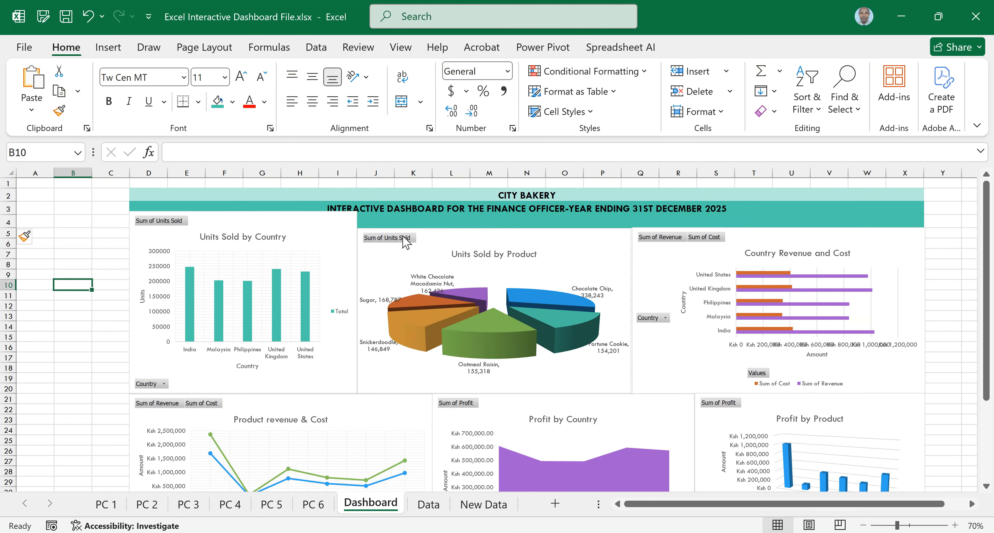
{"action": "left_click", "coordinate": [90, 15]}
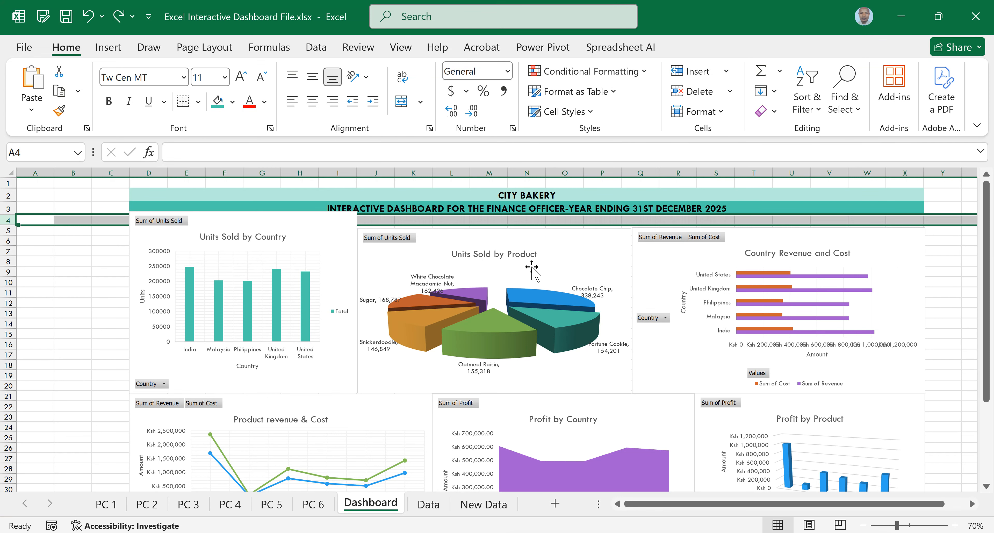
{"action": "left_click", "coordinate": [82, 321]}
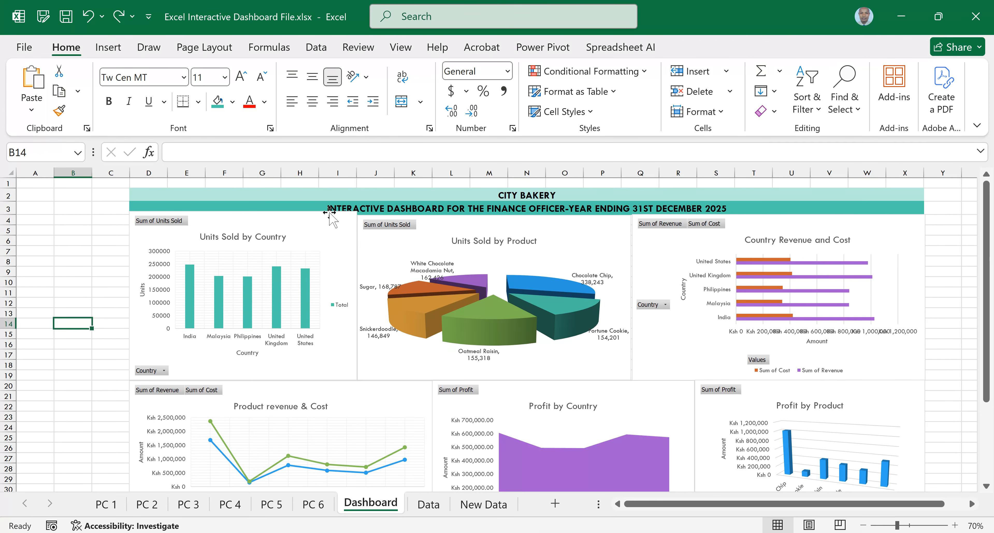
Move the Units Sold by Country chart down slightly so it starts just below the title rows
{"action": "left_click", "coordinate": [223, 216]}
{"action": "left_click_drag", "start_coordinate": [223, 216], "coordinate": [224, 218]}
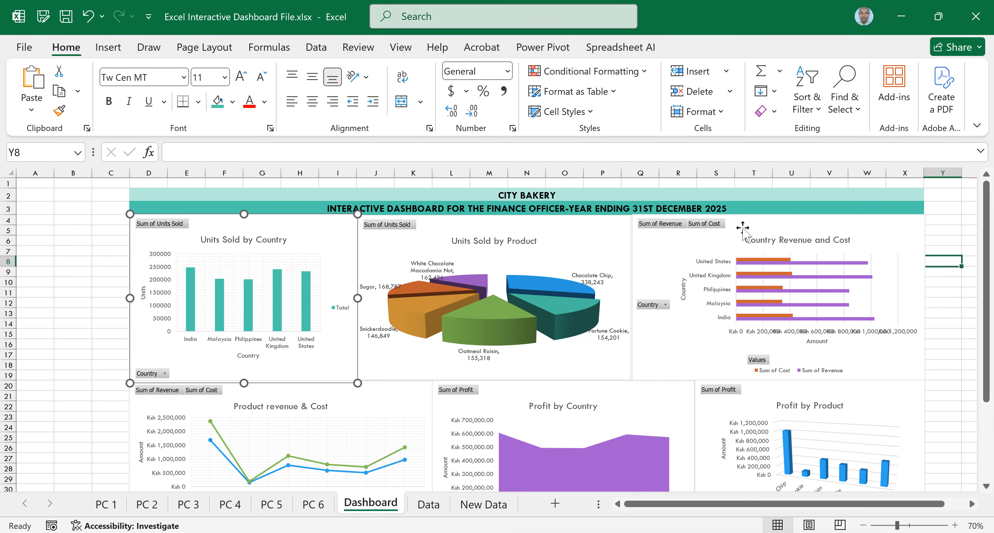
{"action": "left_click", "coordinate": [567, 204]}
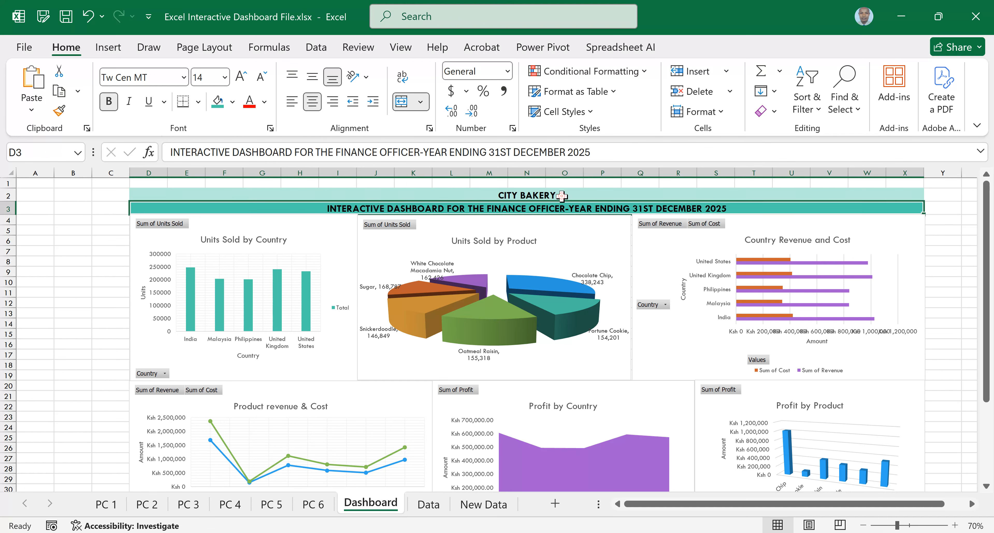
{"action": "left_click", "coordinate": [564, 197]}
{"action": "left_click", "coordinate": [73, 323]}
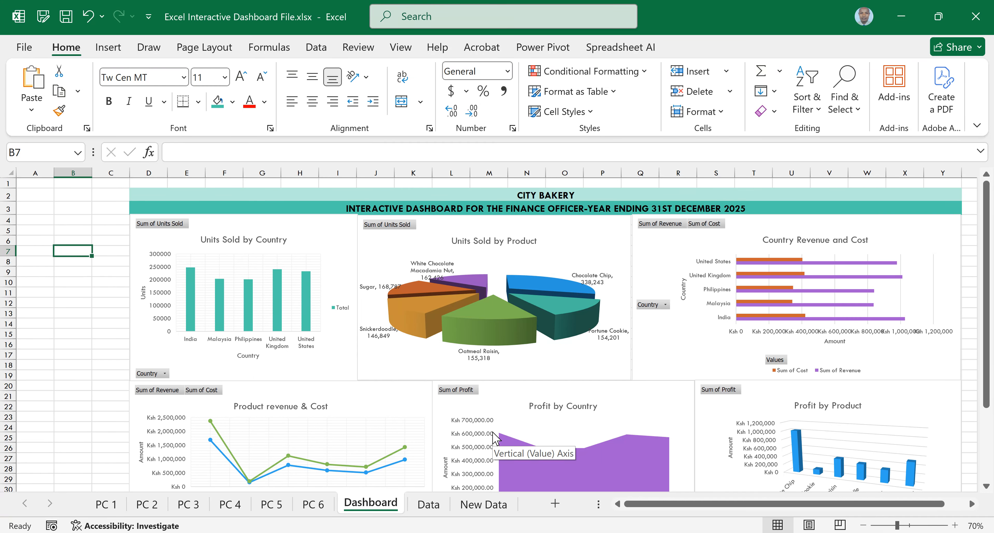
Insert Country and Product slicers from the Units Sold by Country chart
{"action": "left_click", "coordinate": [153, 243]}
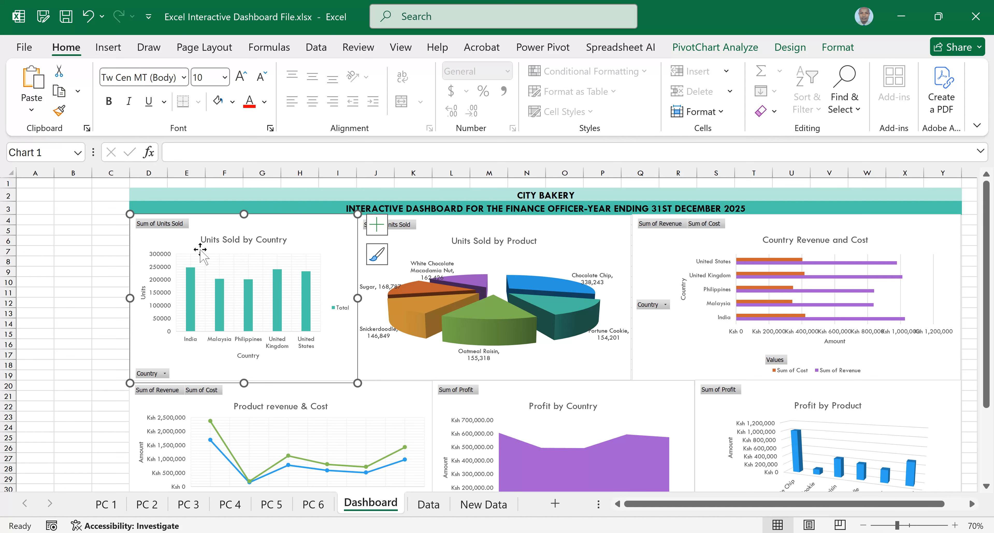
{"action": "right_click", "coordinate": [146, 242]}
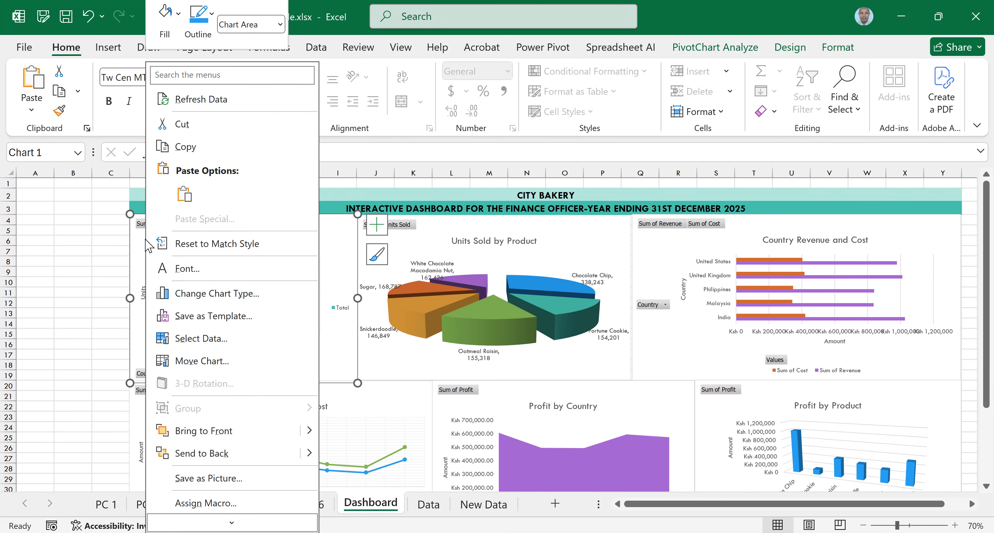
{"action": "left_click", "coordinate": [138, 244]}
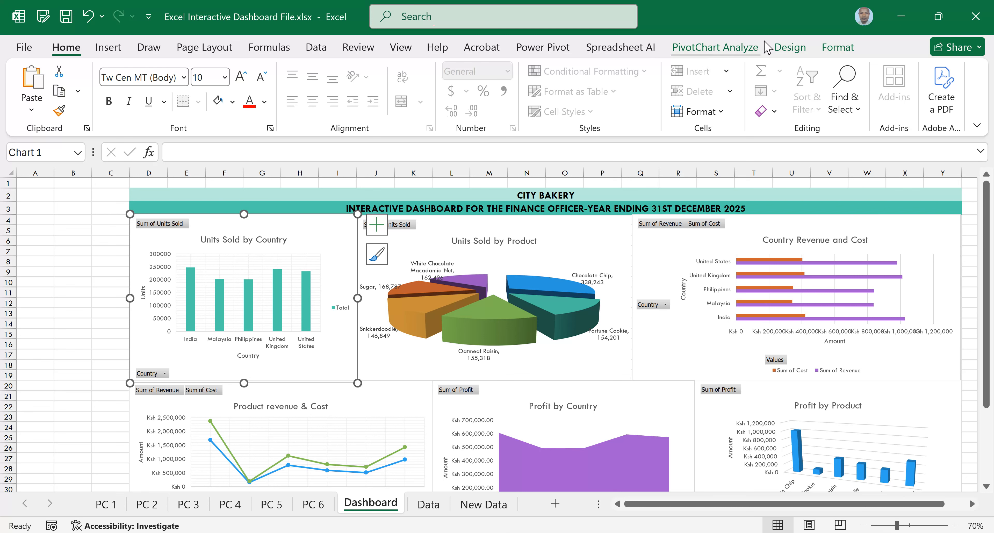
{"action": "left_click", "coordinate": [709, 48]}
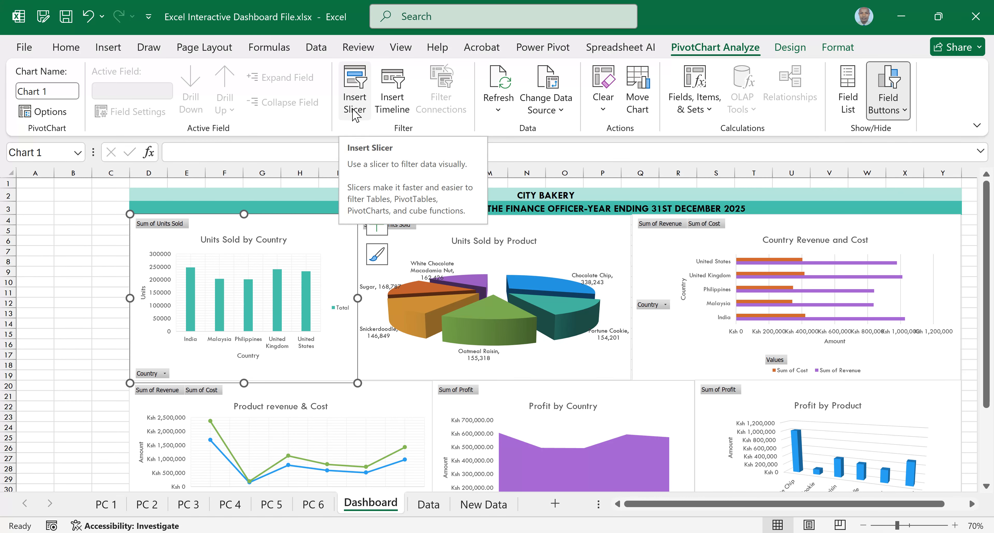
{"action": "left_click", "coordinate": [353, 96]}
{"action": "left_click", "coordinate": [353, 96]}
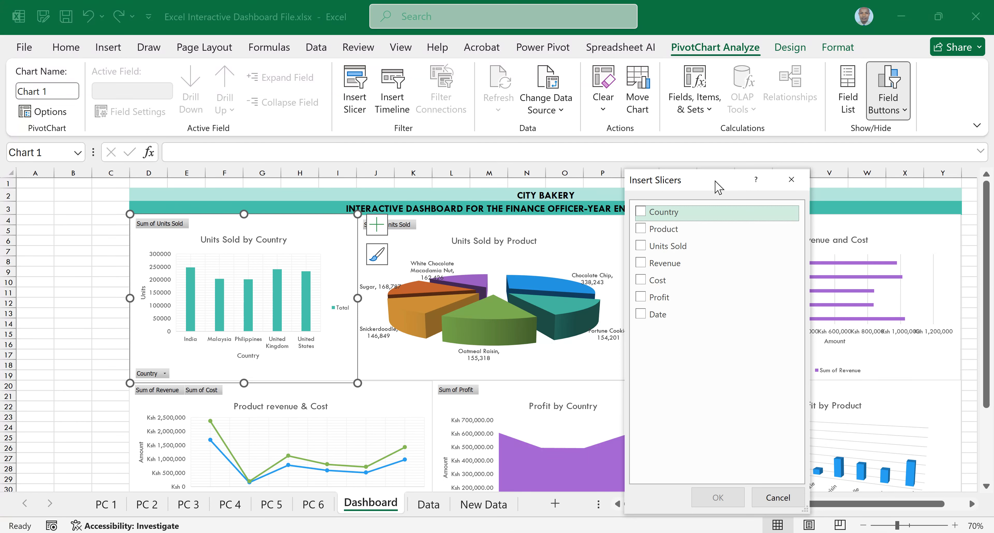
{"action": "left_click_drag", "start_coordinate": [718, 186], "coordinate": [454, 150]}
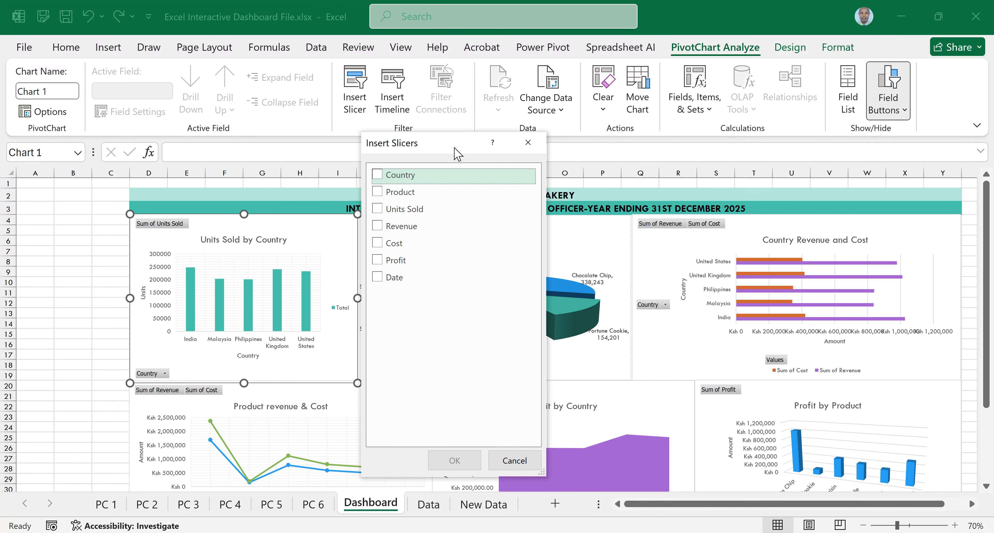
{"action": "left_click", "coordinate": [381, 177]}
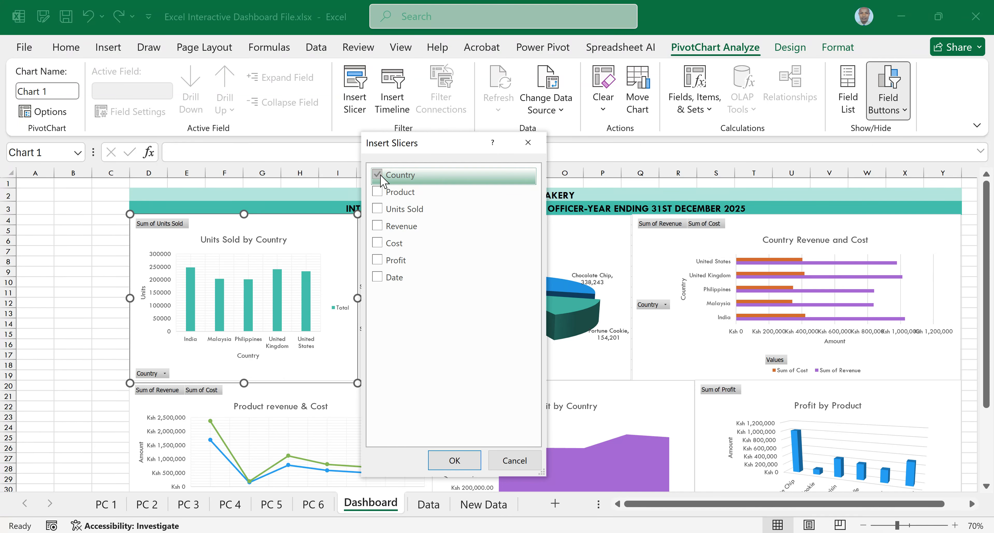
{"action": "left_click", "coordinate": [377, 193]}
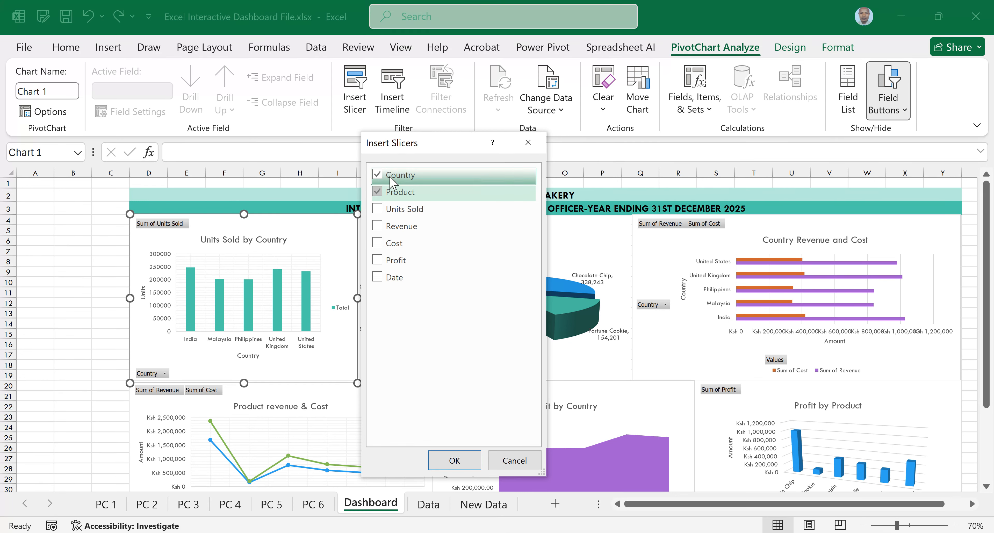
{"action": "left_click", "coordinate": [455, 461]}
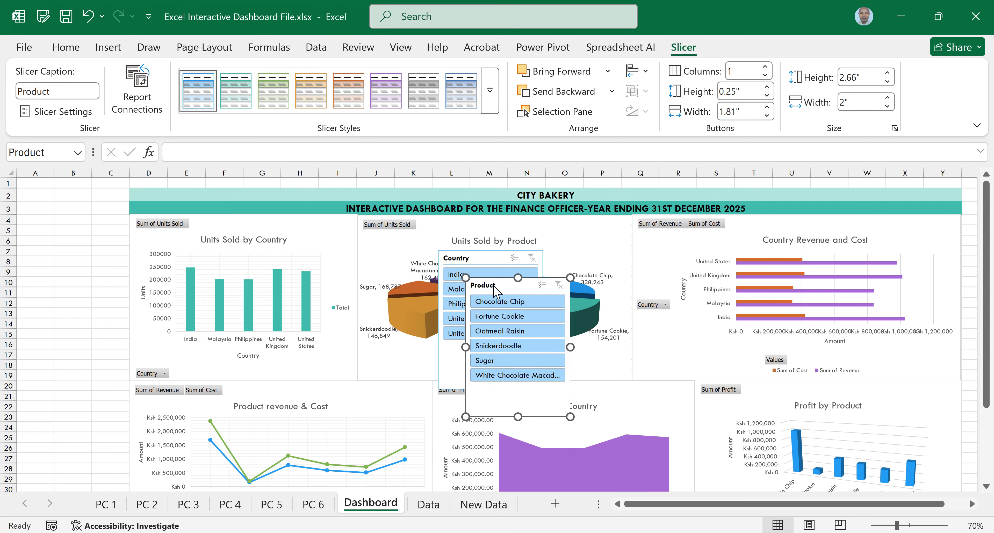
Stack the Country slicer, shortened to about 1.84 inches high, above the Product slicer in columns A:C beside the charts
{"action": "left_click_drag", "start_coordinate": [475, 258], "coordinate": [58, 252]}
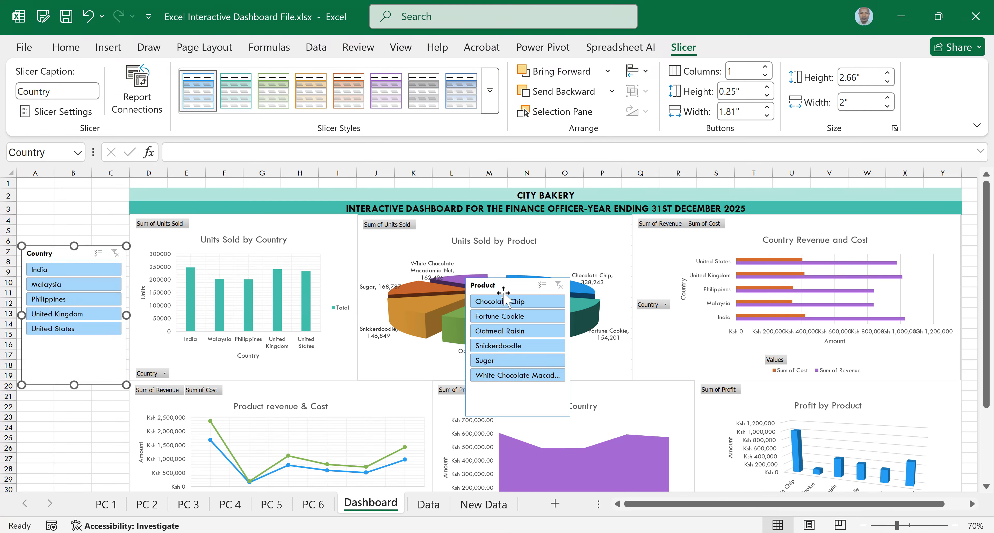
{"action": "left_click_drag", "start_coordinate": [507, 289], "coordinate": [74, 342]}
{"action": "left_click", "coordinate": [90, 370]}
{"action": "left_click_drag", "start_coordinate": [68, 409], "coordinate": [73, 350]}
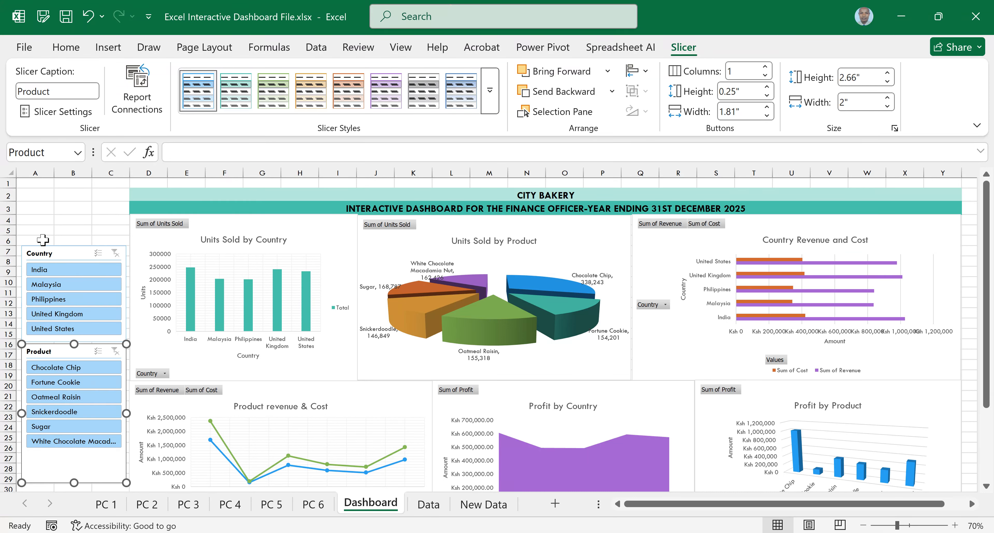
{"action": "left_click_drag", "start_coordinate": [68, 251], "coordinate": [69, 253]}
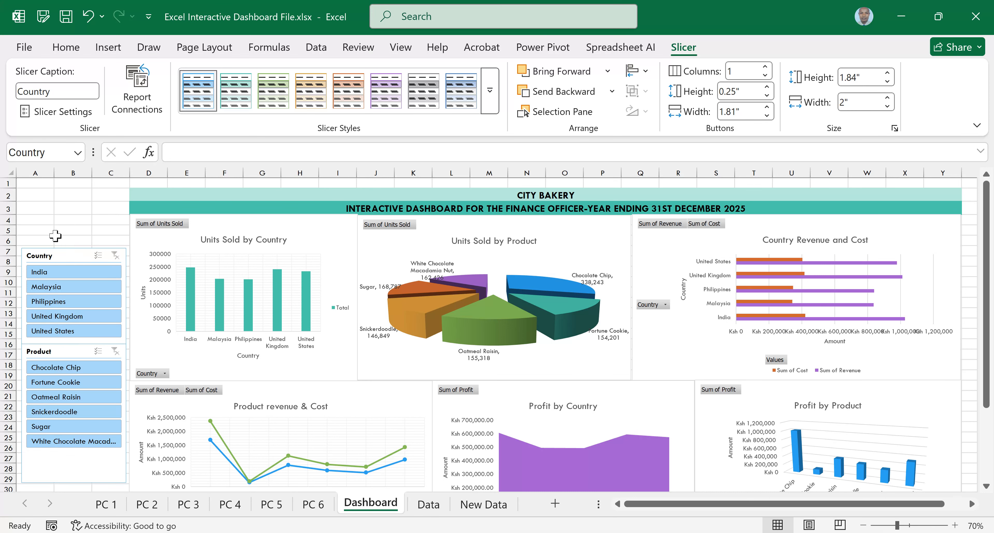
Enter the heading Slicers above the Country slicer and move it from A6 to B6
{"action": "left_click", "coordinate": [44, 239]}
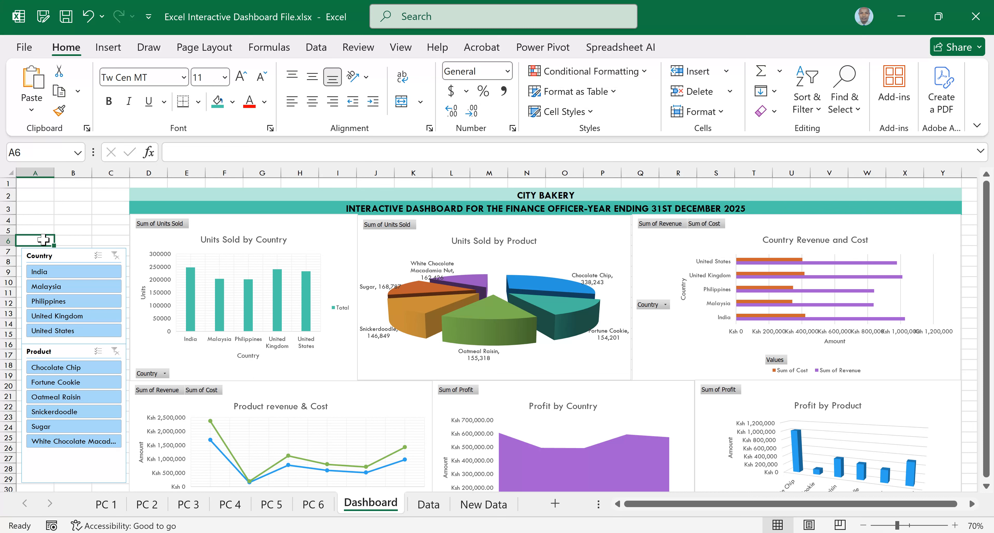
{"action": "type", "text": "Slicer"}
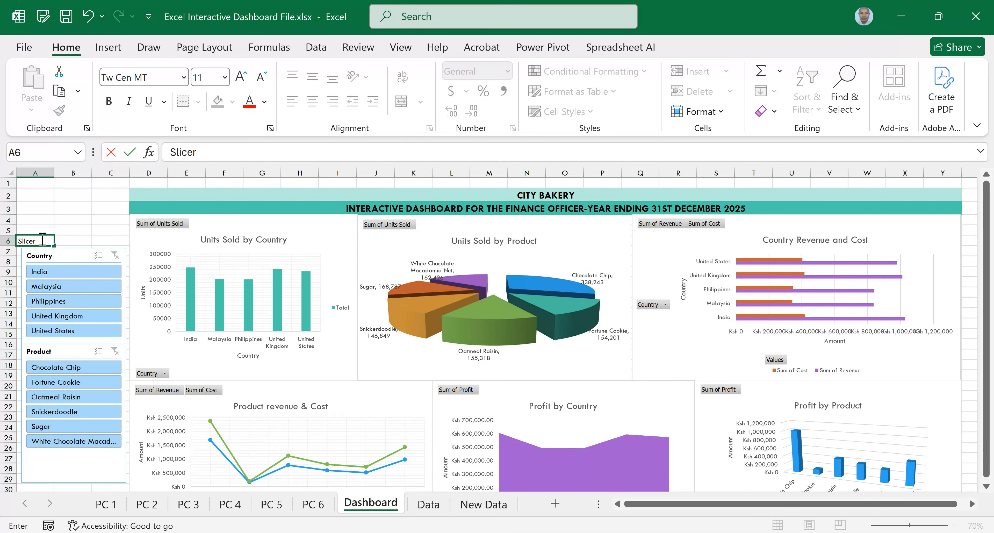
{"action": "left_click", "coordinate": [72, 220]}
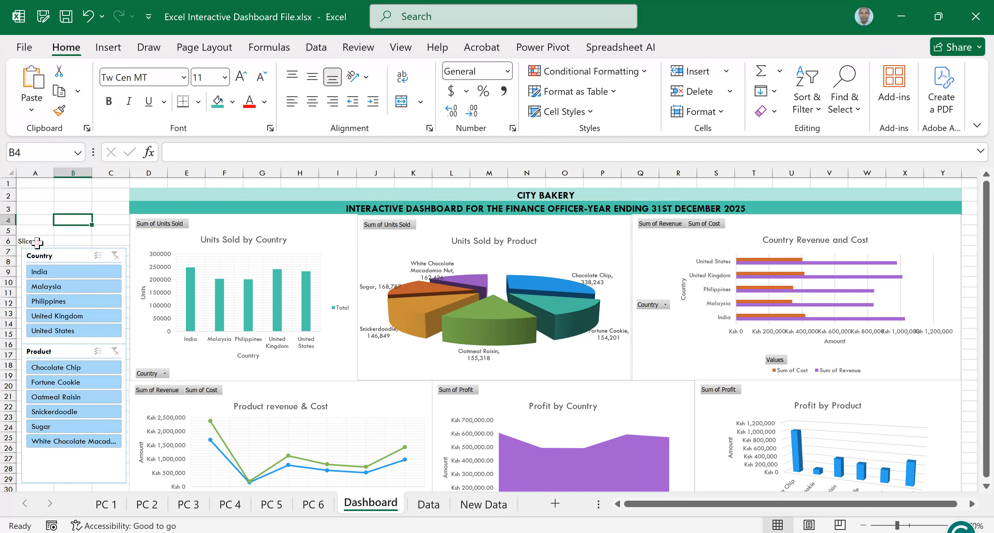
{"action": "left_click", "coordinate": [36, 243]}
{"action": "key", "text": "ctrl+x"}
{"action": "left_click", "coordinate": [69, 243]}
{"action": "key", "text": "ctrl+v"}
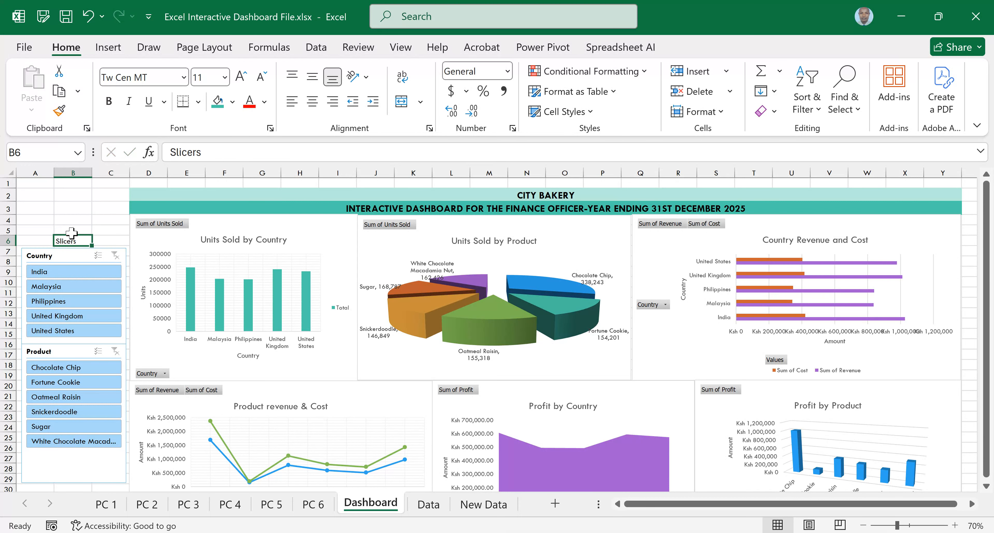
Format the Slicers heading as bold, merged and centred across A6:C6 with a dark teal fill
{"action": "left_click", "coordinate": [109, 102]}
{"action": "left_click", "coordinate": [233, 102]}
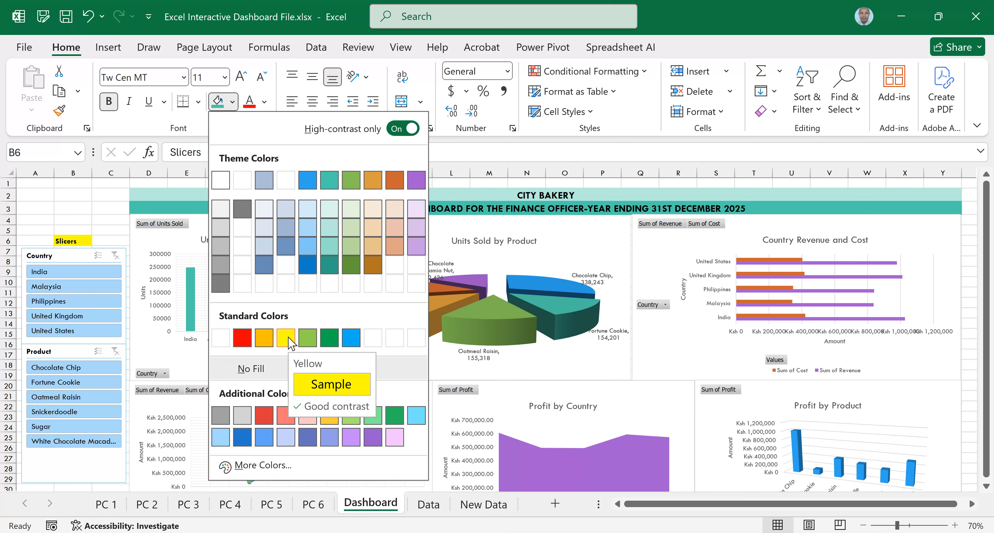
{"action": "left_click", "coordinate": [40, 240]}
{"action": "left_click_drag", "start_coordinate": [40, 240], "coordinate": [112, 241]}
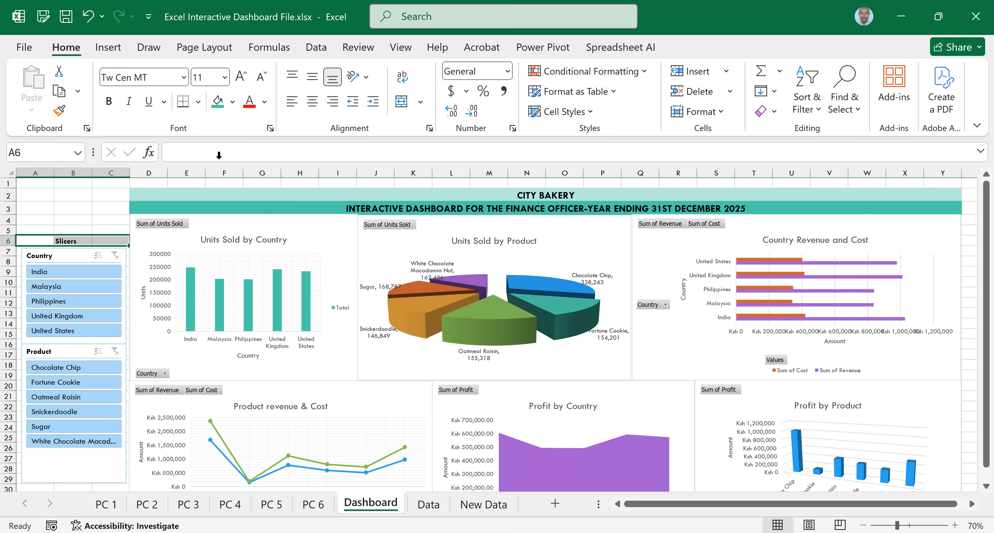
{"action": "left_click", "coordinate": [402, 101]}
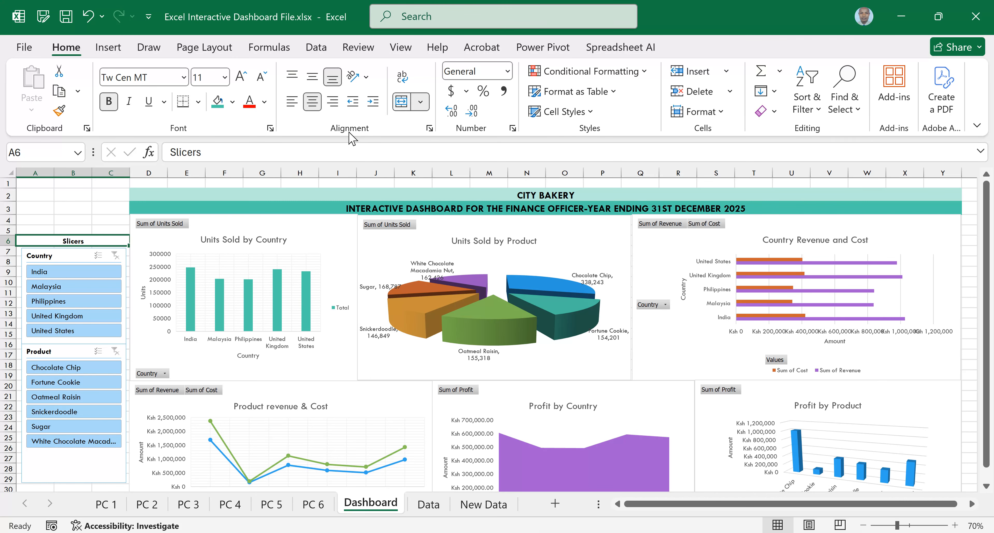
{"action": "left_click", "coordinate": [232, 102]}
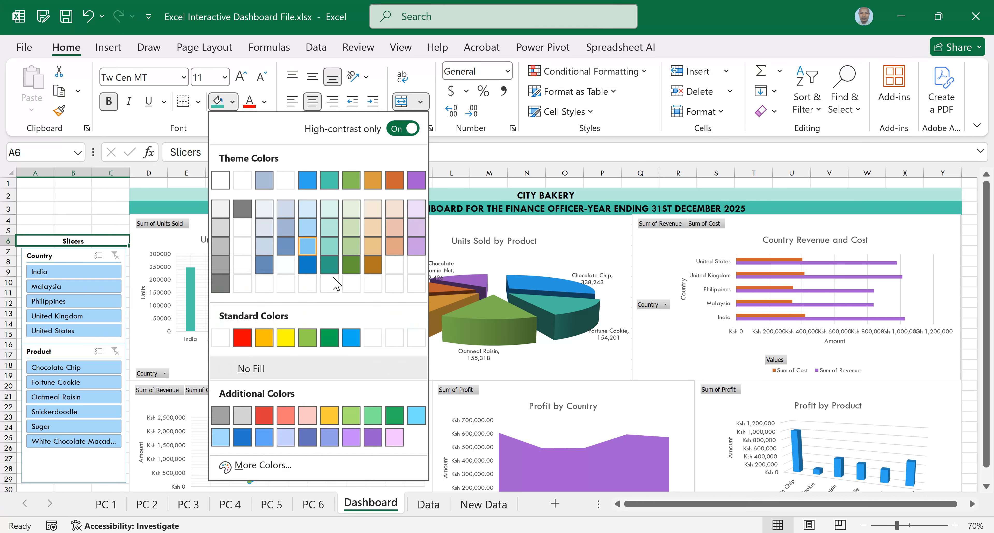
{"action": "left_click", "coordinate": [330, 265]}
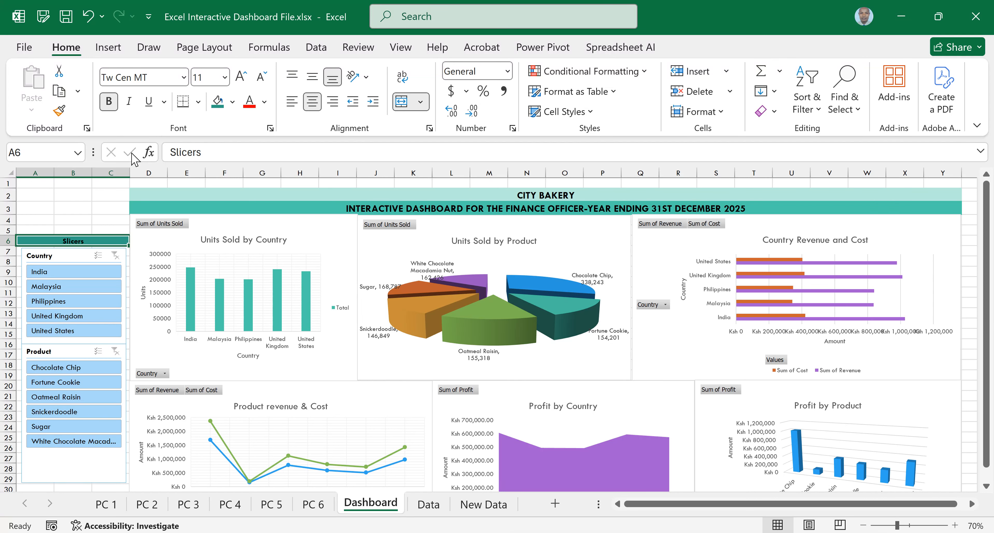
Shorten the Product slicer so it ends just below its last item
{"action": "scroll", "coordinate": [62, 440], "scroll_direction": "down", "scroll_amount": 1}
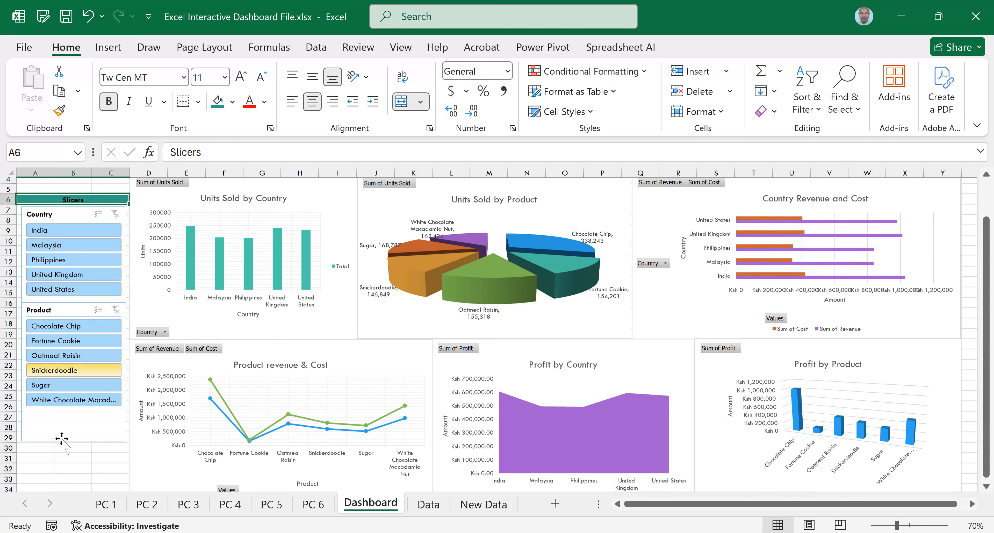
{"action": "left_click", "coordinate": [64, 437]}
{"action": "left_click_drag", "start_coordinate": [75, 415], "coordinate": [75, 415]}
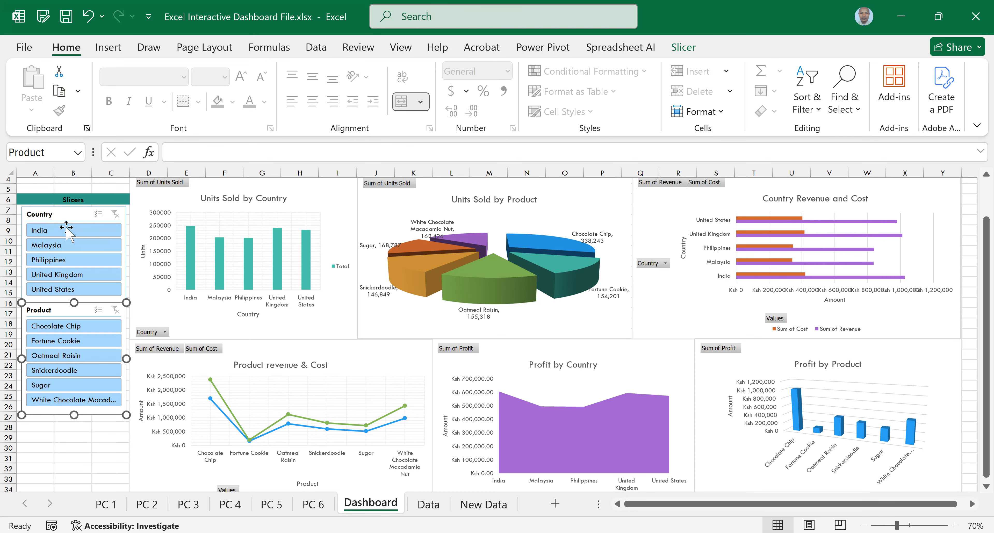
Open the Report Connections settings of the Country slicer
{"action": "left_click", "coordinate": [46, 213]}
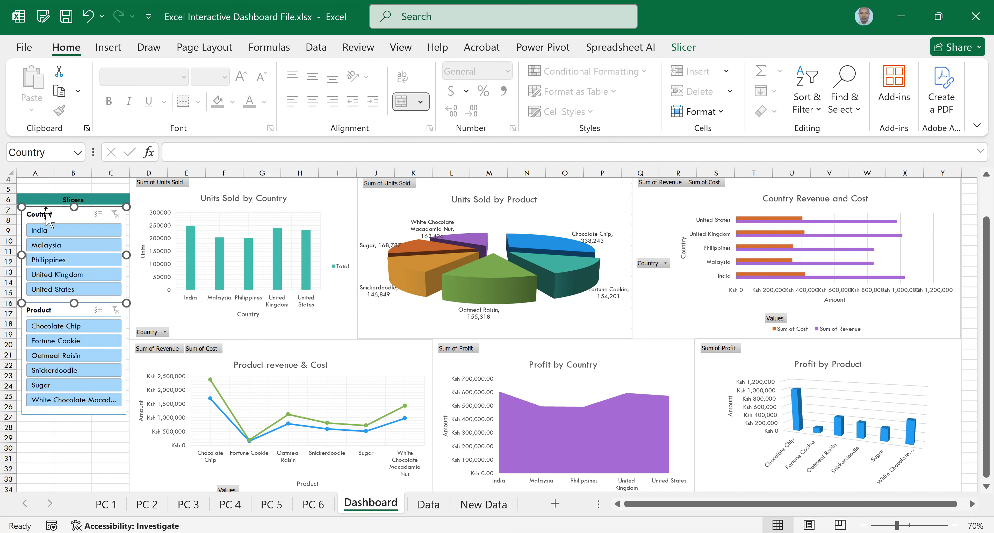
{"action": "scroll", "coordinate": [48, 220], "scroll_direction": "up", "scroll_amount": 1}
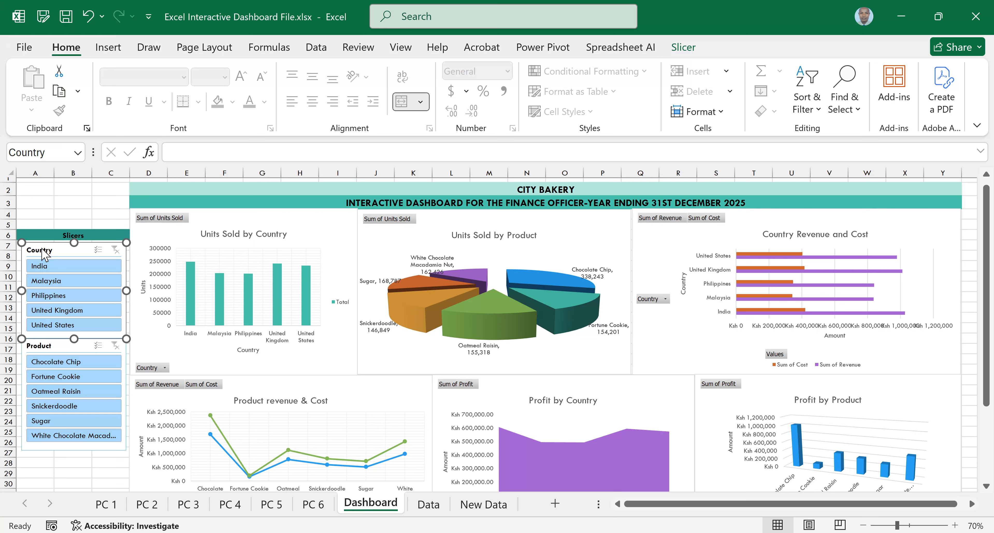
{"action": "right_click", "coordinate": [45, 255]}
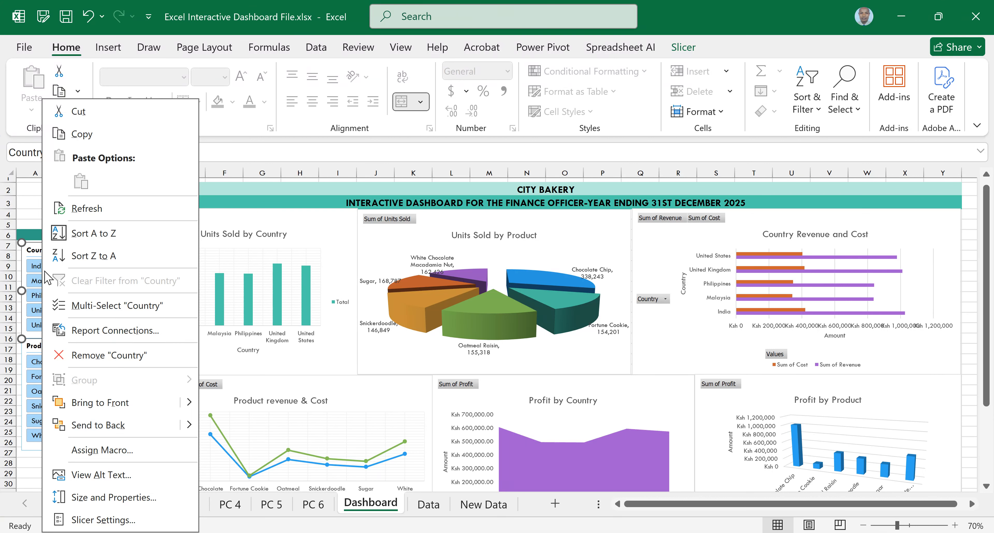
{"action": "left_click", "coordinate": [29, 249]}
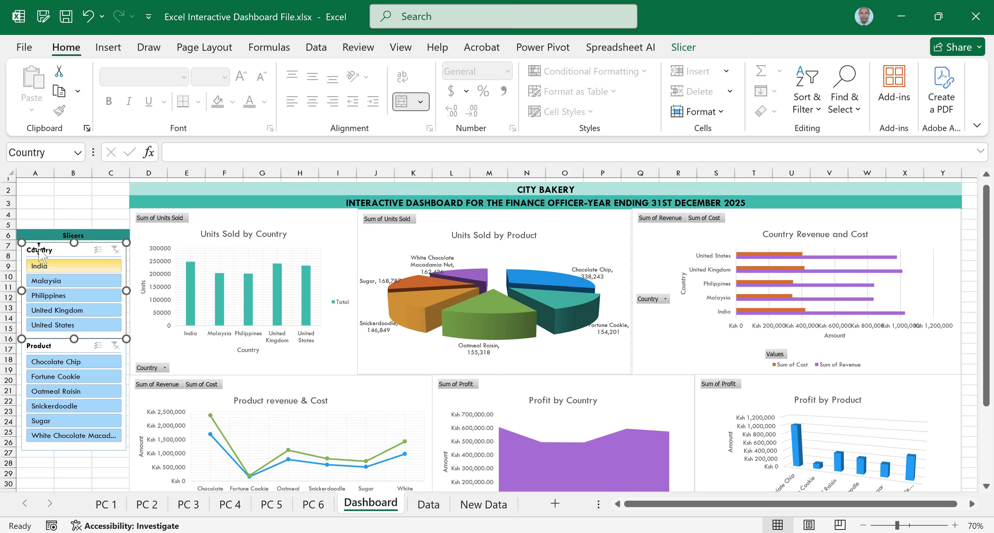
{"action": "left_click", "coordinate": [688, 47]}
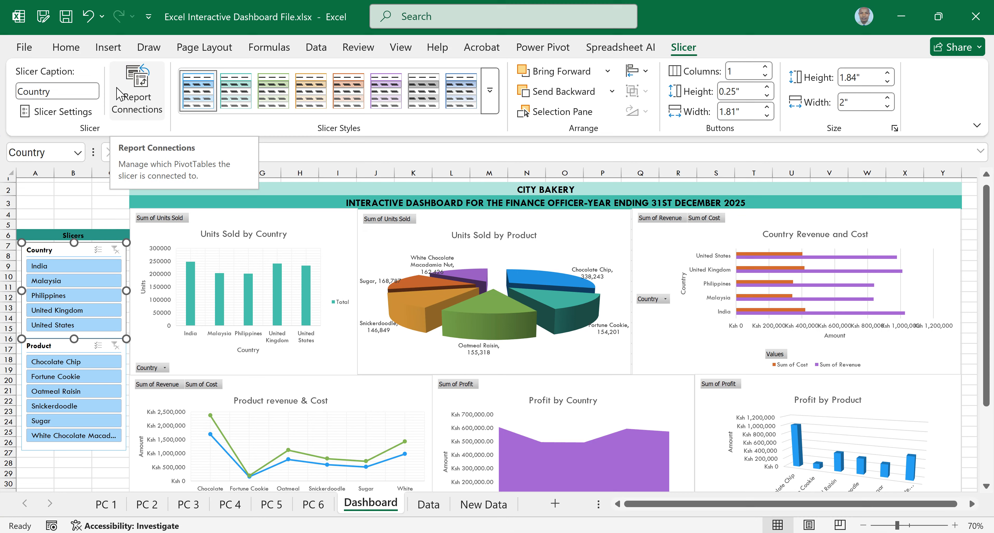
{"action": "right_click", "coordinate": [40, 250]}
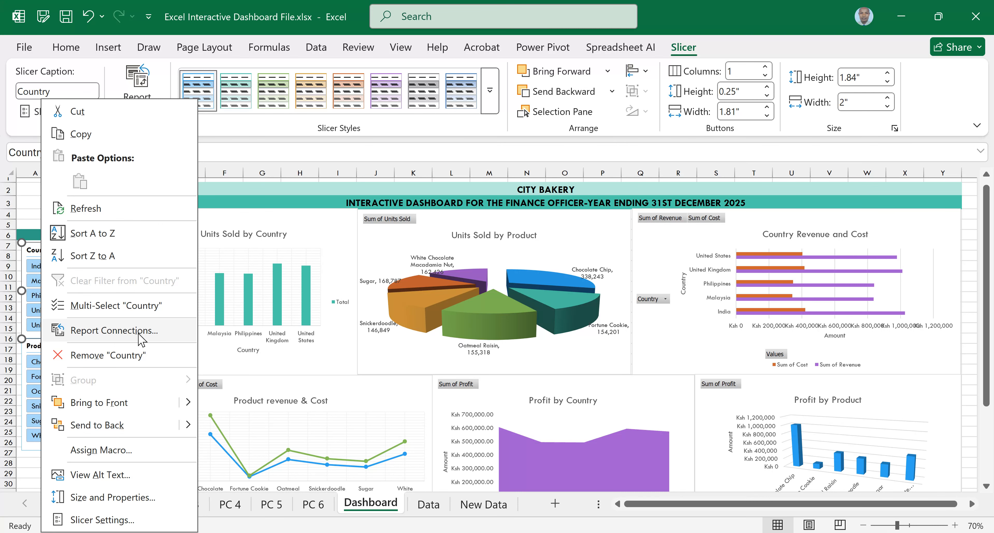
{"action": "left_click", "coordinate": [128, 335]}
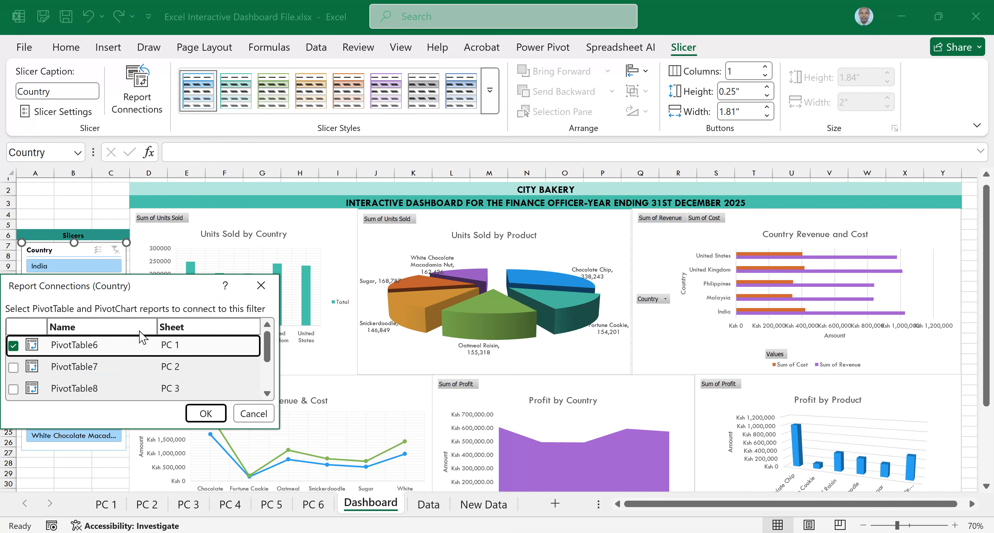
{"action": "left_click_drag", "start_coordinate": [179, 289], "coordinate": [349, 194]}
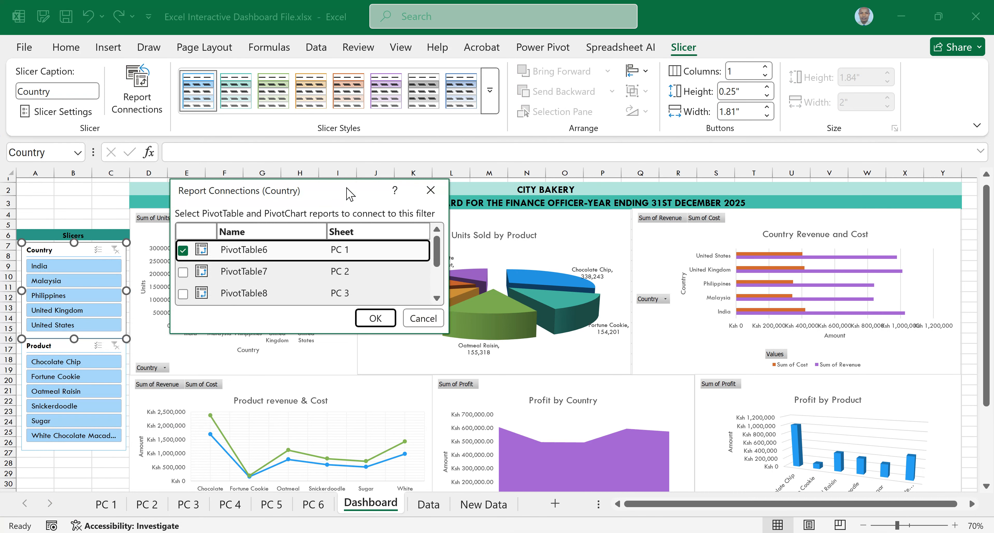
Connect the Country slicer to PivotTable7, PivotTable8 and PivotTable9 on sheets PC 2 to PC 4
{"action": "scroll", "coordinate": [386, 266], "scroll_direction": "down", "scroll_amount": 1}
{"action": "left_click_drag", "start_coordinate": [438, 276], "coordinate": [436, 251]}
{"action": "left_click", "coordinate": [183, 272]}
{"action": "left_click", "coordinate": [183, 294]}
{"action": "left_click_drag", "start_coordinate": [436, 247], "coordinate": [436, 258]}
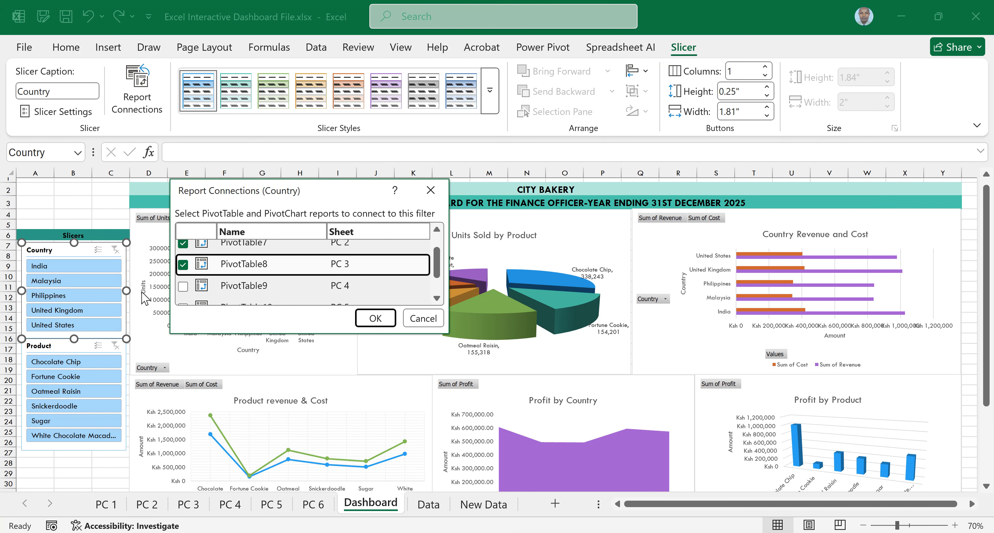
{"action": "left_click", "coordinate": [198, 287]}
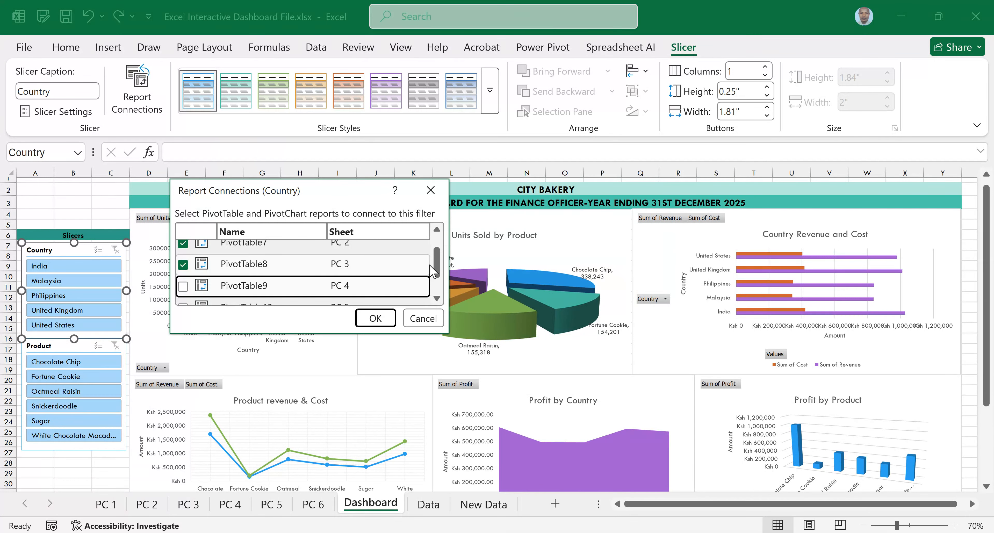
{"action": "left_click", "coordinate": [183, 286]}
{"action": "left_click_drag", "start_coordinate": [438, 267], "coordinate": [437, 281]}
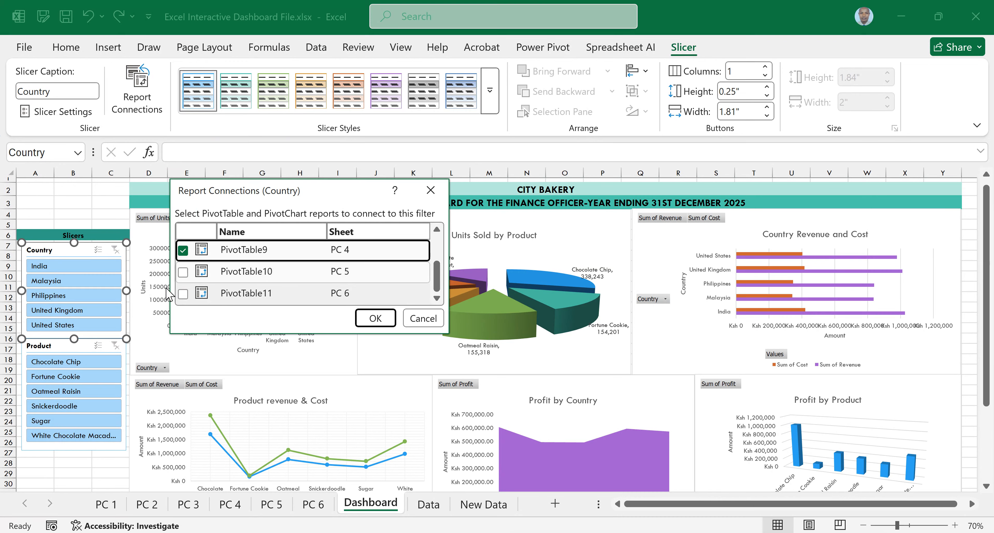
Add PivotTable10 and PivotTable11 to the Country slicer's connections, check the full list and apply it
{"action": "left_click", "coordinate": [184, 272]}
{"action": "left_click", "coordinate": [186, 294]}
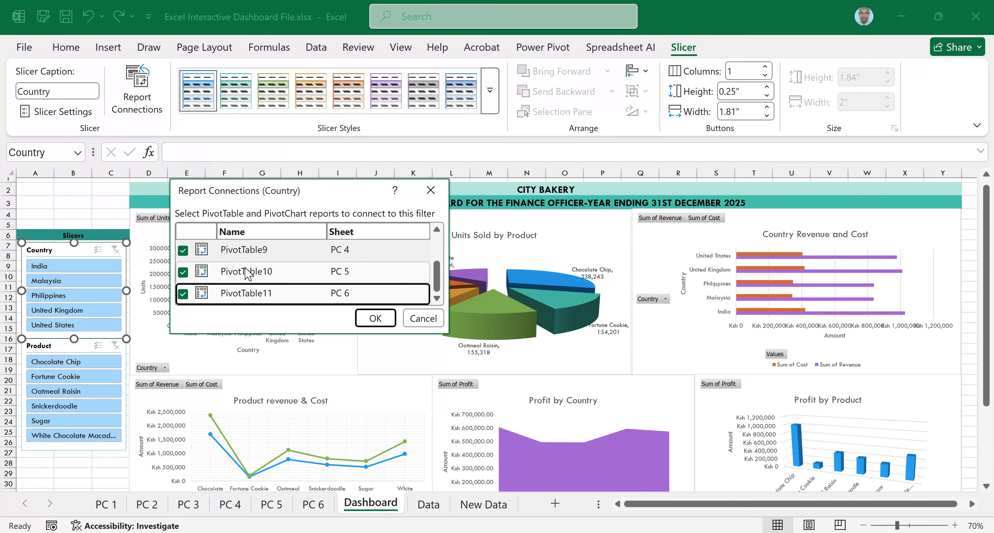
{"action": "scroll", "coordinate": [434, 291], "scroll_direction": "up", "scroll_amount": 1}
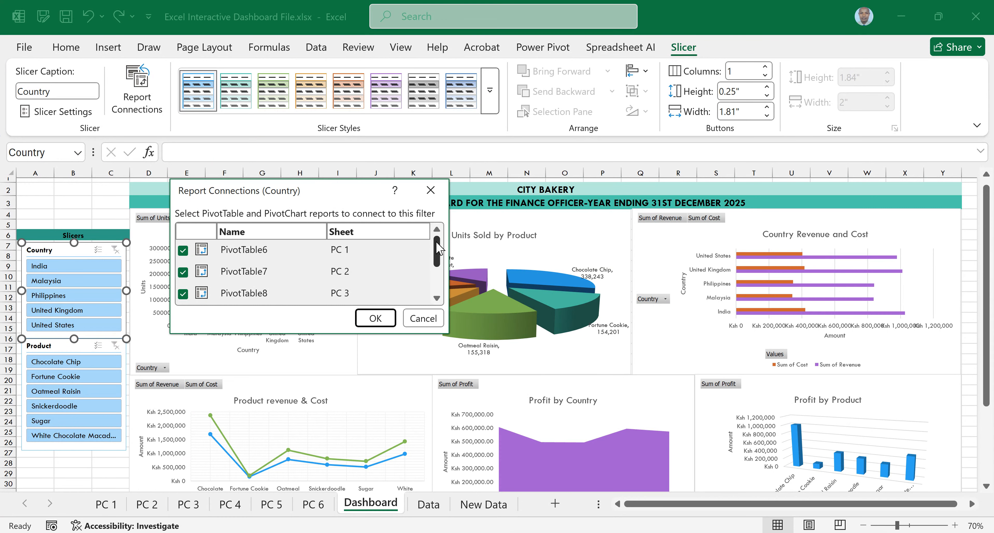
{"action": "scroll", "coordinate": [439, 293], "scroll_direction": "down", "scroll_amount": 1}
{"action": "scroll", "coordinate": [440, 287], "scroll_direction": "up", "scroll_amount": 3}
{"action": "scroll", "coordinate": [442, 282], "scroll_direction": "down", "scroll_amount": 3}
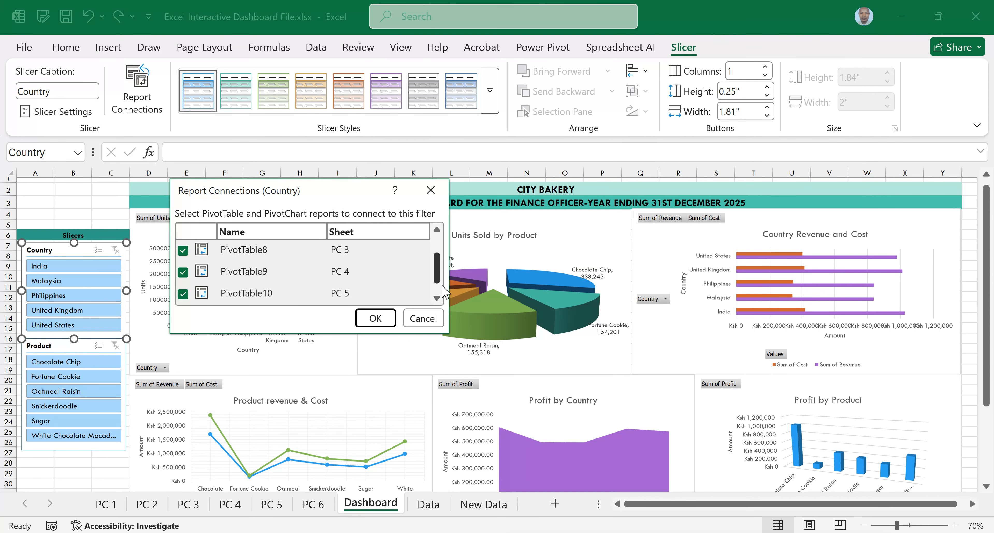
{"action": "scroll", "coordinate": [442, 276], "scroll_direction": "up", "scroll_amount": 3}
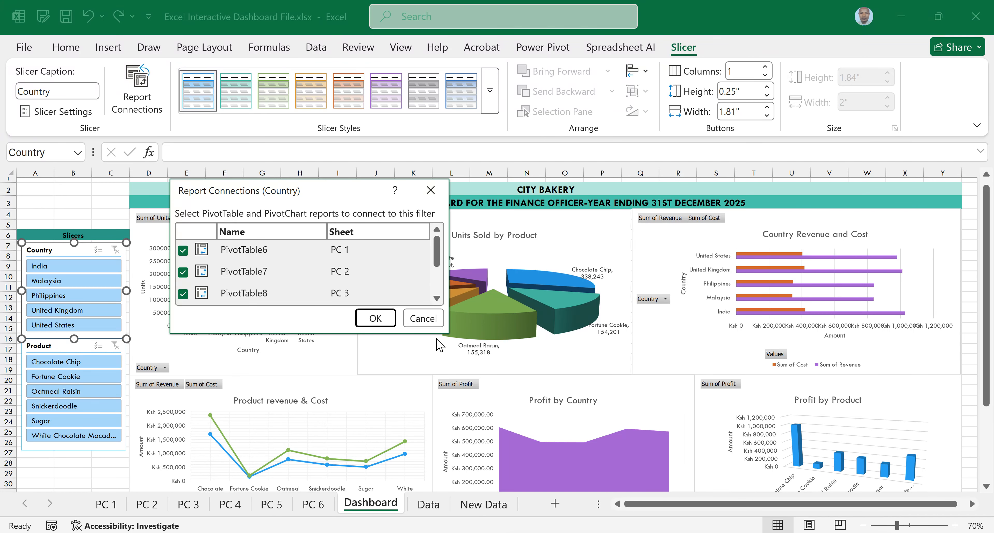
{"action": "left_click", "coordinate": [370, 319]}
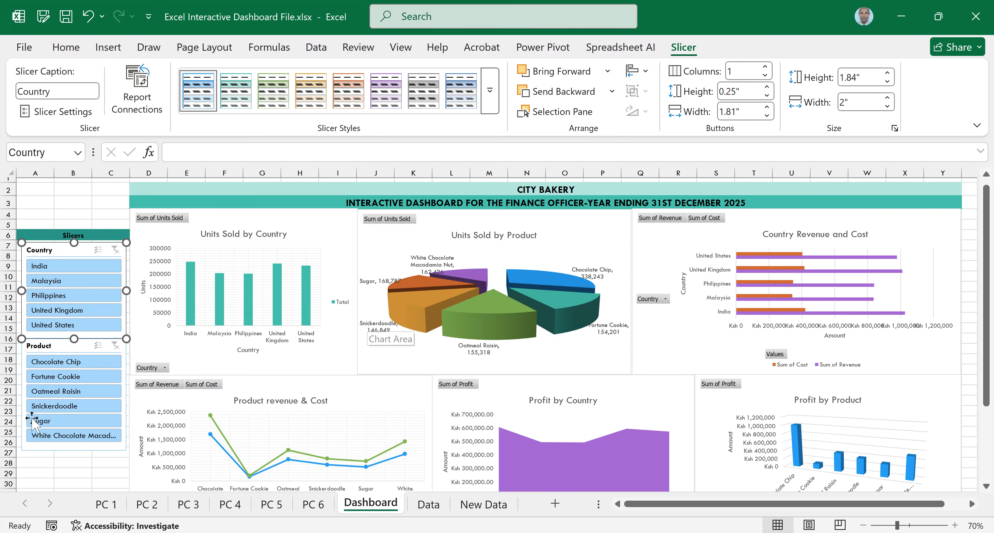
Connect the Product slicer to PivotTable7 through PivotTable11 on sheets PC 2 to PC 6, keeping PivotTable6 selected
{"action": "left_click", "coordinate": [38, 346]}
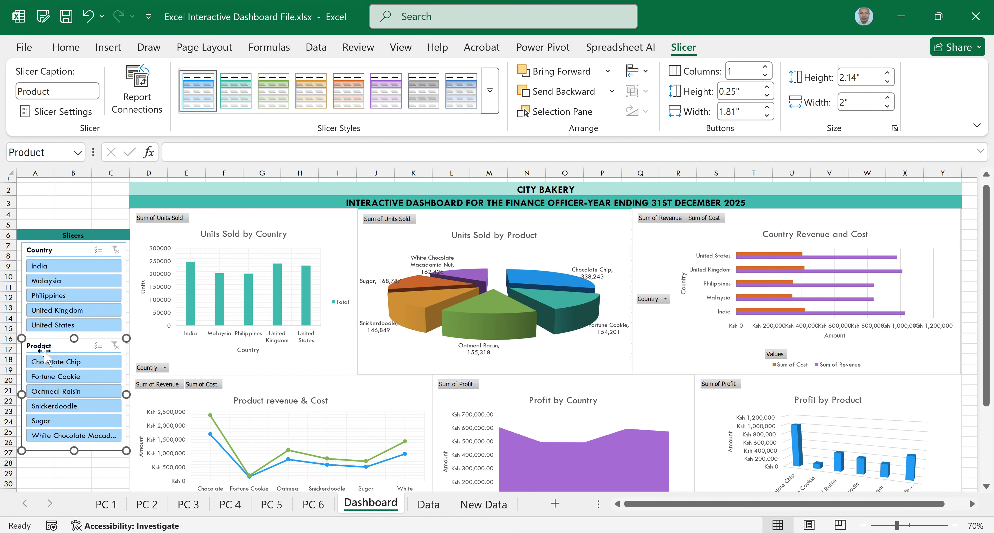
{"action": "right_click", "coordinate": [42, 346]}
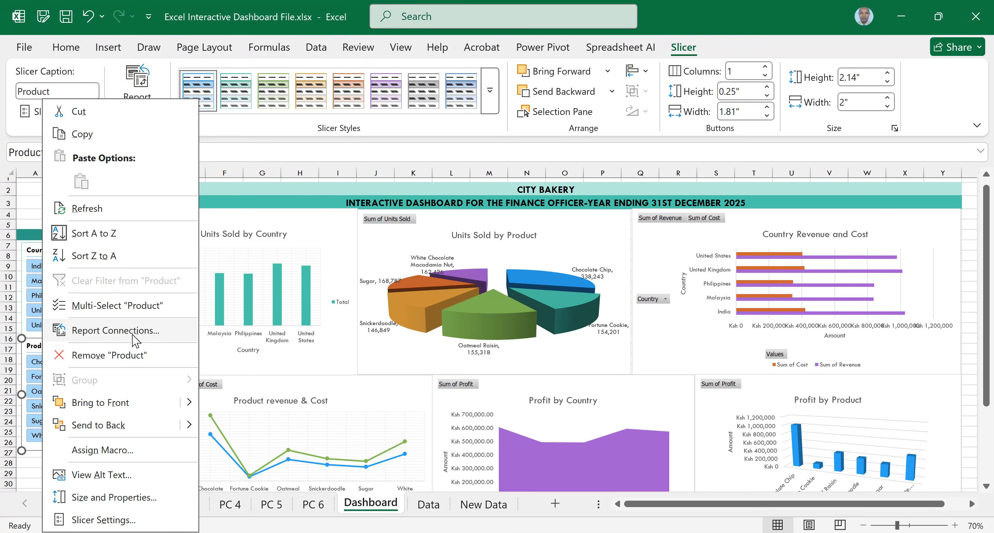
{"action": "left_click", "coordinate": [103, 331]}
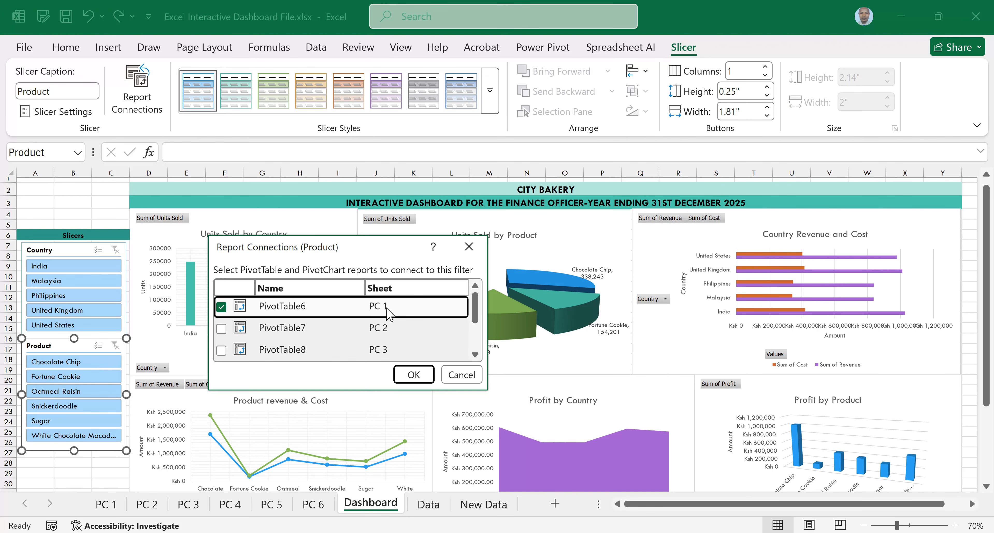
{"action": "left_click", "coordinate": [371, 328]}
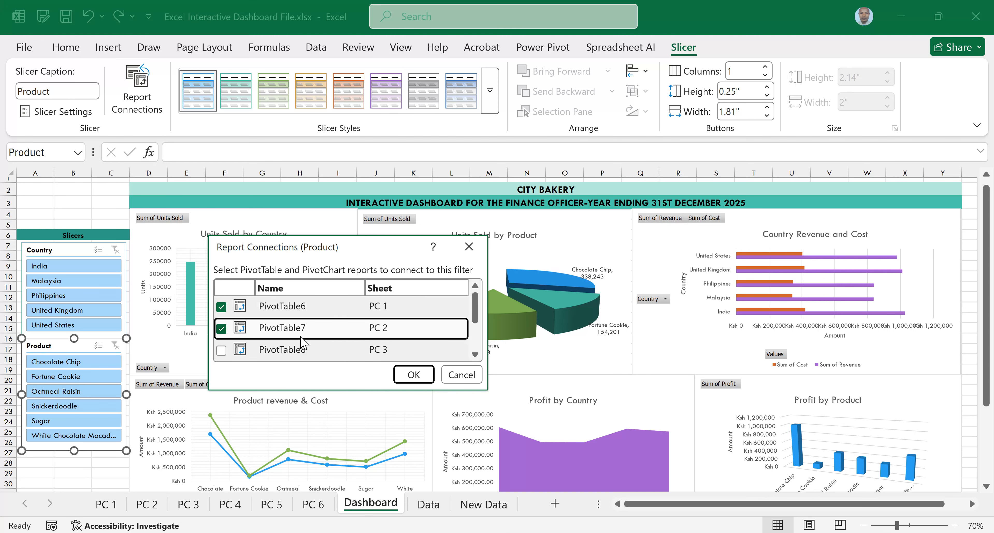
{"action": "scroll", "coordinate": [223, 327], "scroll_direction": "down", "scroll_amount": 1}
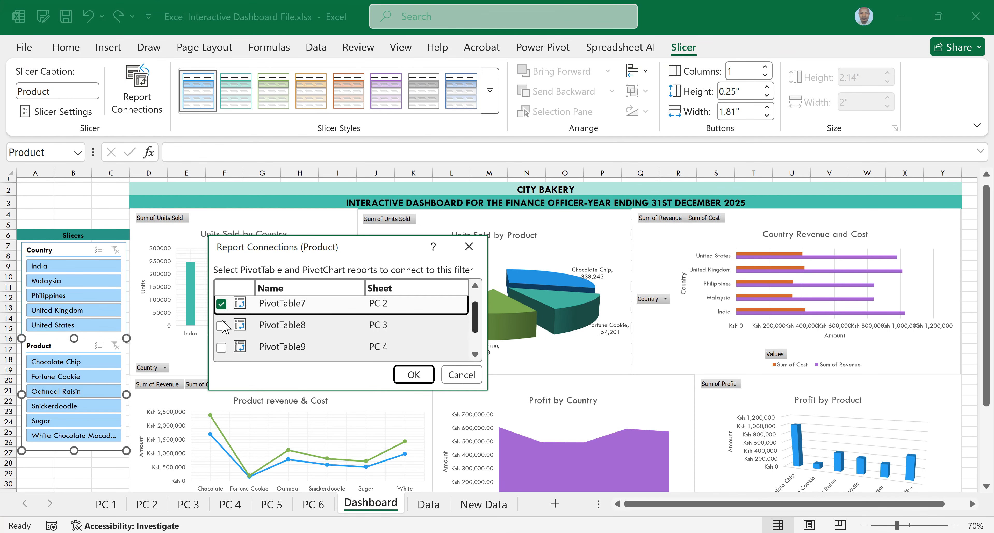
{"action": "left_click", "coordinate": [222, 326]}
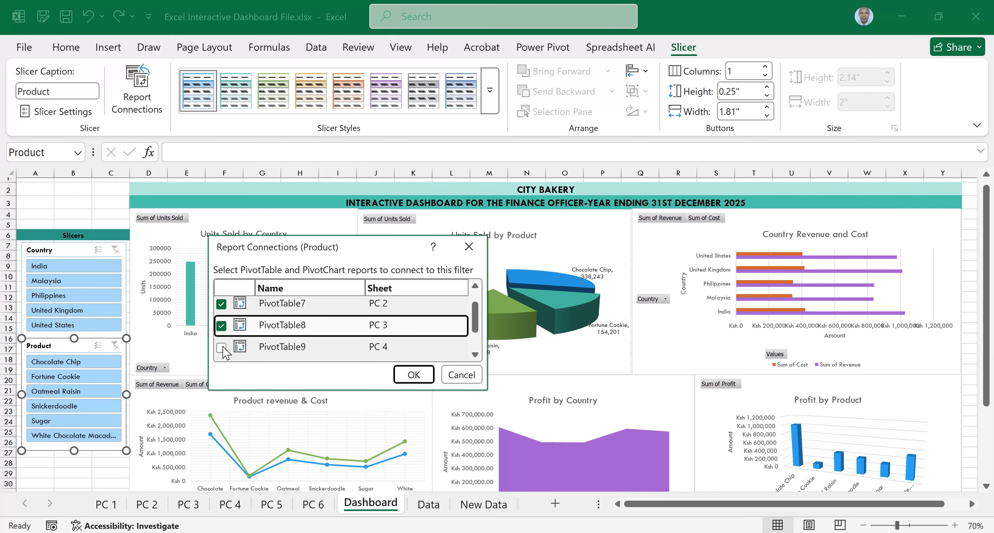
{"action": "left_click", "coordinate": [222, 348]}
{"action": "left_click_drag", "start_coordinate": [477, 325], "coordinate": [479, 346]}
{"action": "left_click", "coordinate": [222, 331]}
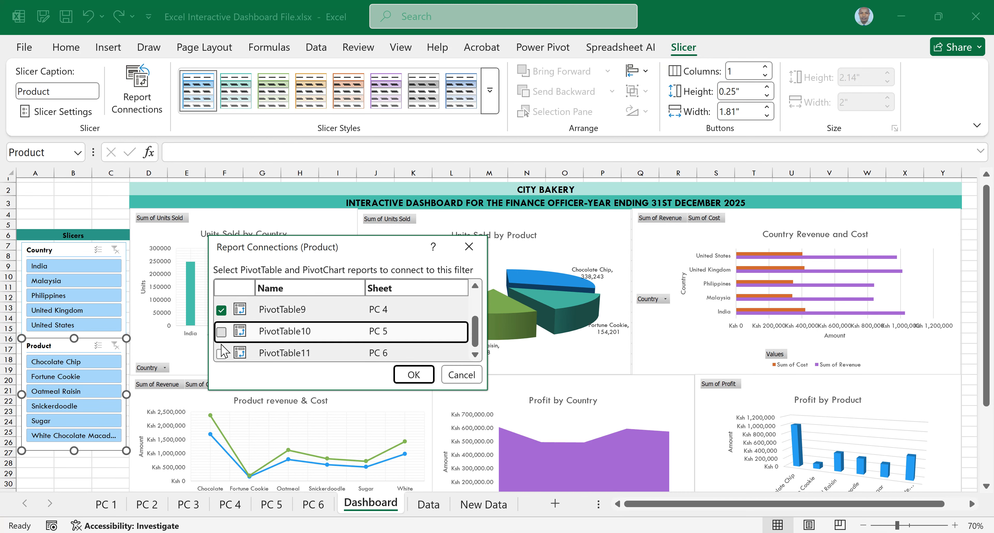
{"action": "left_click", "coordinate": [222, 354]}
{"action": "left_click_drag", "start_coordinate": [474, 330], "coordinate": [478, 309]}
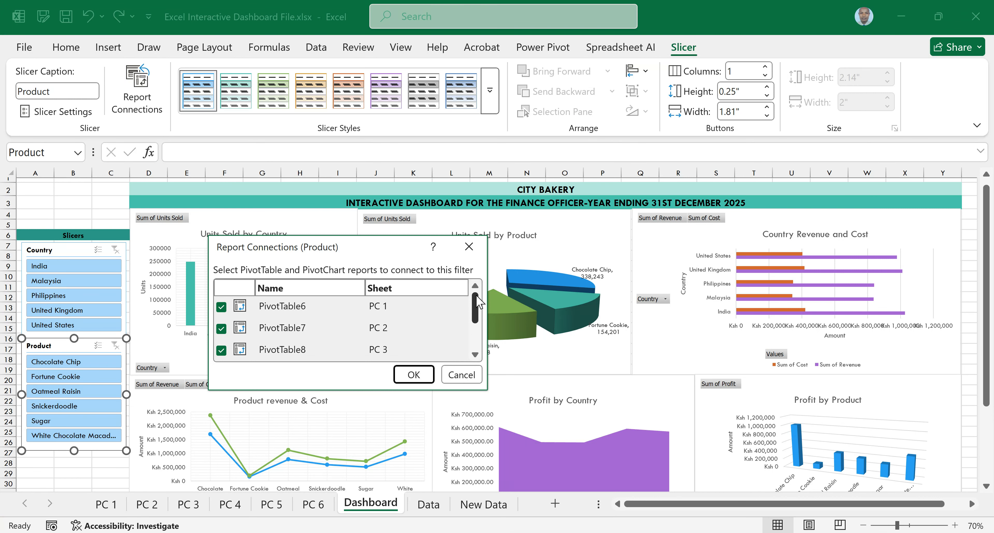
{"action": "left_click", "coordinate": [413, 375]}
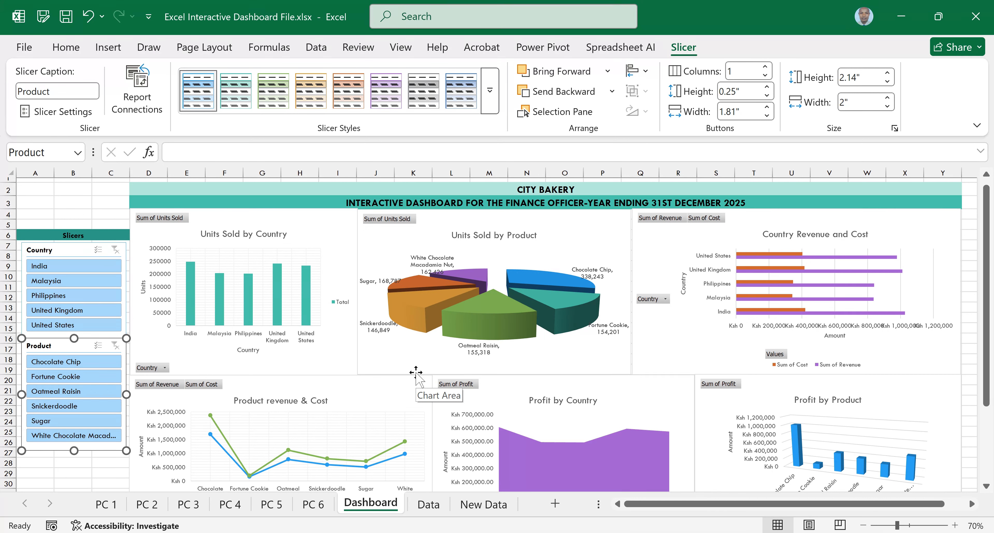
Test the slicers by filtering the dashboard to India, United Kingdom and Philippines with products Sugar and Chocolate Chip
{"action": "left_click", "coordinate": [46, 263]}
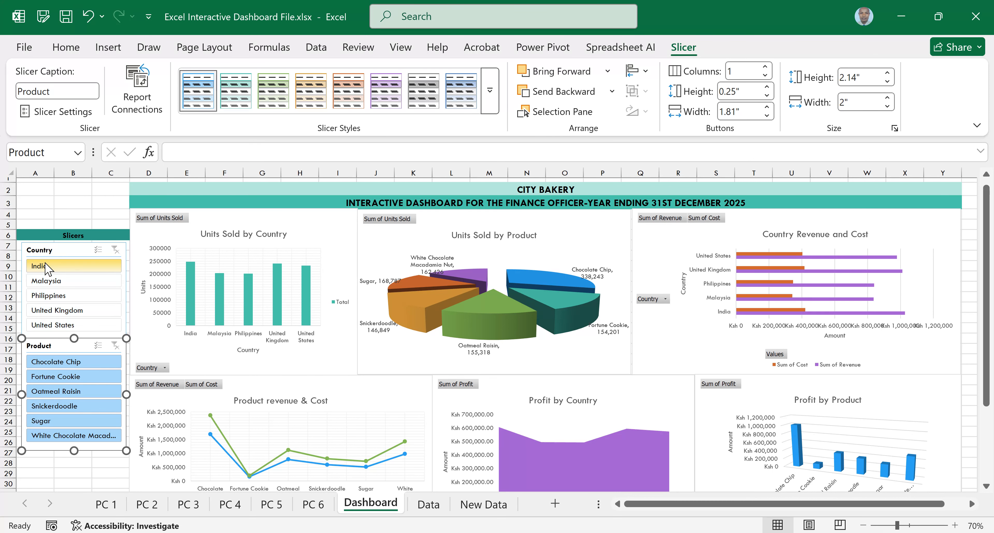
{"action": "left_click", "coordinate": [48, 267]}
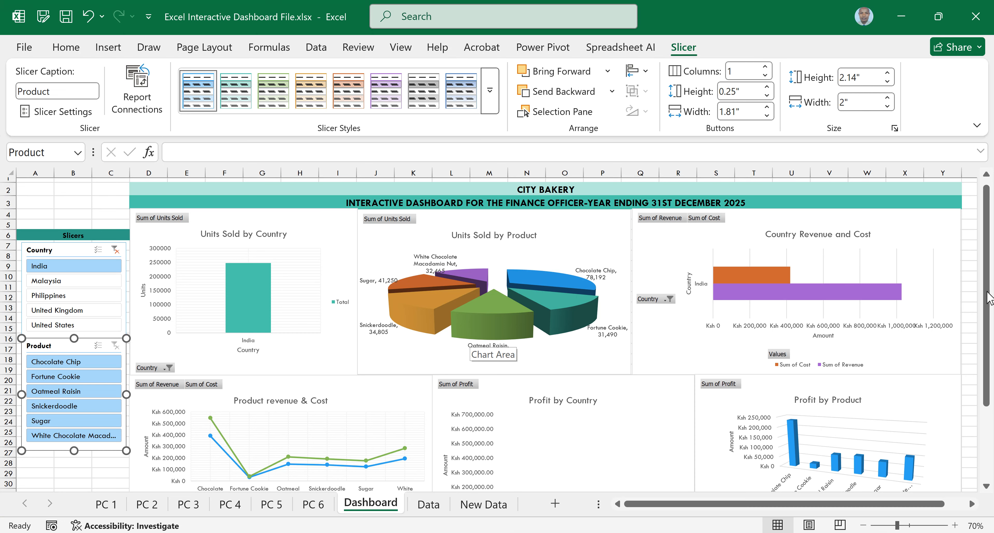
{"action": "scroll", "coordinate": [986, 289], "scroll_direction": "down", "scroll_amount": 3}
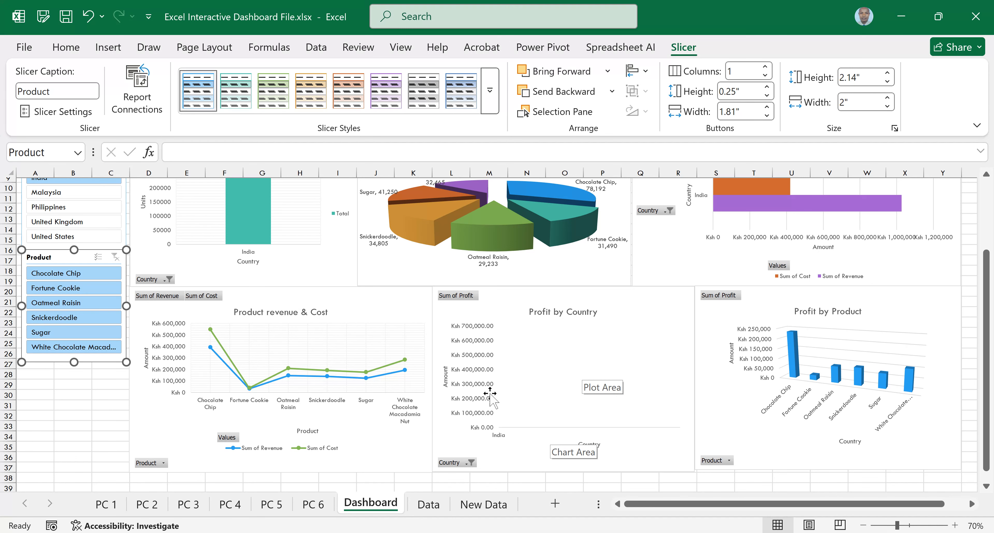
{"action": "left_click", "coordinate": [45, 332]}
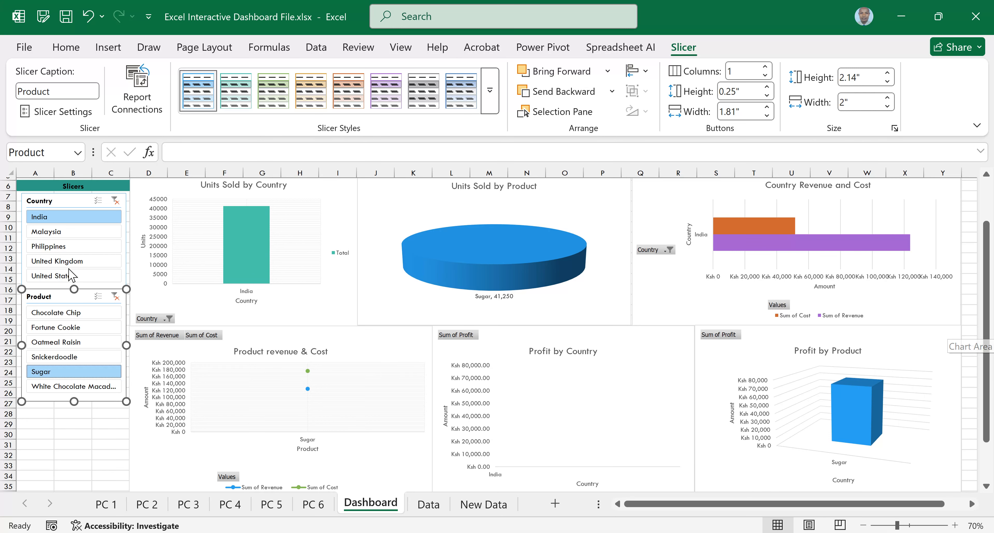
{"action": "left_click", "coordinate": [52, 261]}
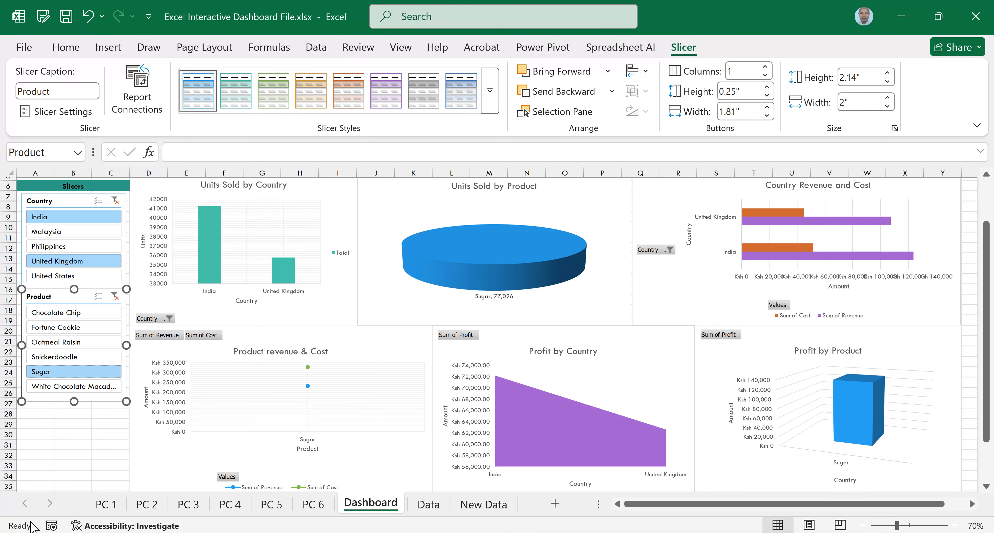
{"action": "left_click", "coordinate": [54, 311]}
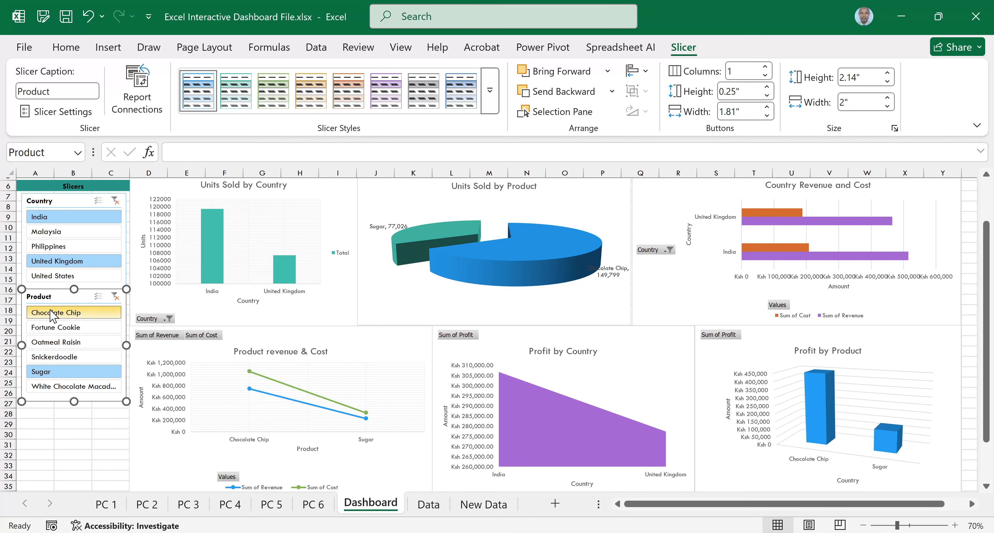
{"action": "left_click", "coordinate": [45, 245]}
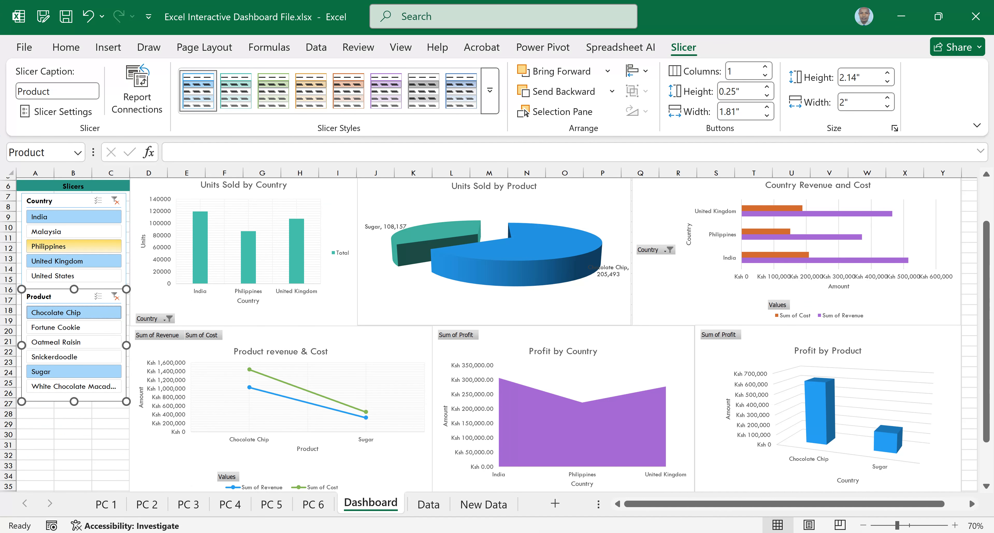
Examine all filtered charts on the dashboard and clear the Country and Product slicer filters
{"action": "scroll", "coordinate": [498, 331], "scroll_direction": "up", "scroll_amount": 2}
{"action": "scroll", "coordinate": [498, 331], "scroll_direction": "down", "scroll_amount": 2}
{"action": "scroll", "coordinate": [498, 334], "scroll_direction": "down", "scroll_amount": 2}
{"action": "scroll", "coordinate": [497, 334], "scroll_direction": "up", "scroll_amount": 3}
{"action": "scroll", "coordinate": [497, 334], "scroll_direction": "up", "scroll_amount": 2}
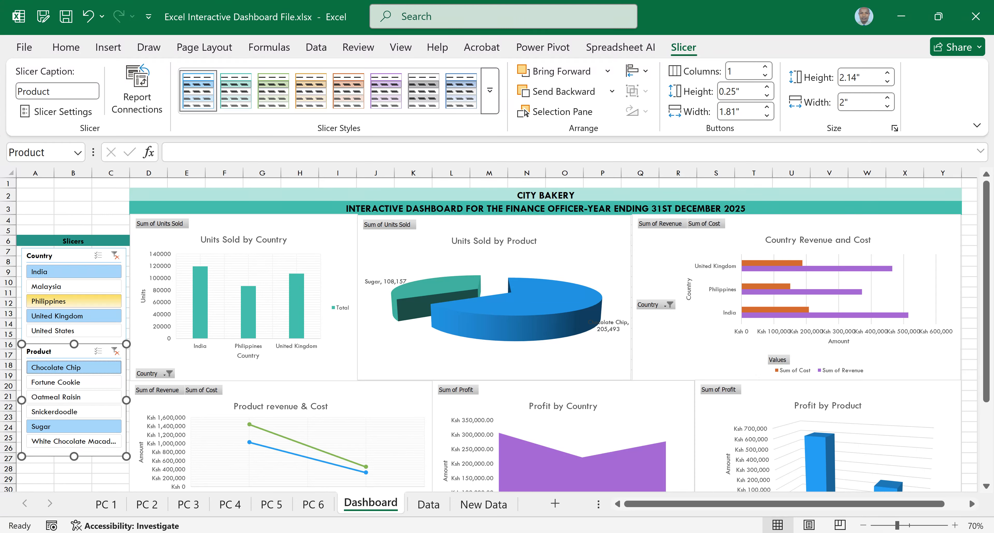
{"action": "left_click", "coordinate": [115, 255]}
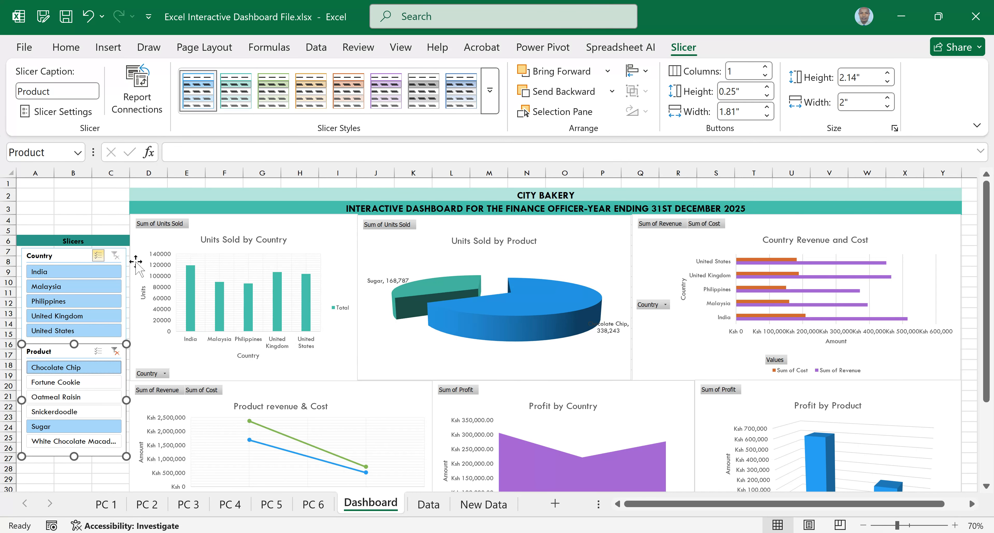
{"action": "left_click", "coordinate": [115, 352]}
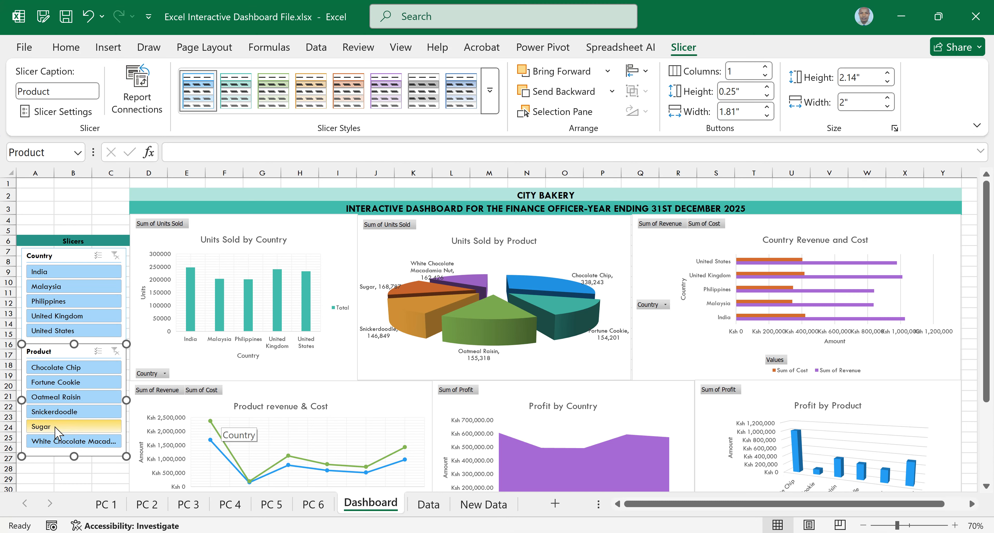
Filter the dashboard to Sugar only, examine the charts for all countries, and clear the Product filter
{"action": "left_click", "coordinate": [44, 424]}
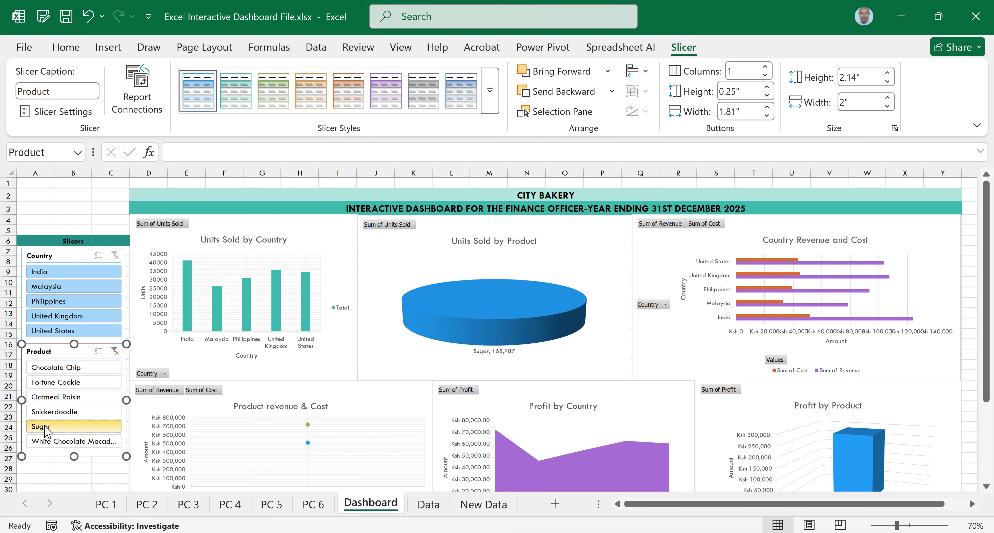
{"action": "scroll", "coordinate": [47, 430], "scroll_direction": "down", "scroll_amount": 2}
{"action": "scroll", "coordinate": [47, 430], "scroll_direction": "down", "scroll_amount": 2}
{"action": "scroll", "coordinate": [47, 430], "scroll_direction": "up", "scroll_amount": 3}
{"action": "scroll", "coordinate": [488, 335], "scroll_direction": "up", "scroll_amount": 1}
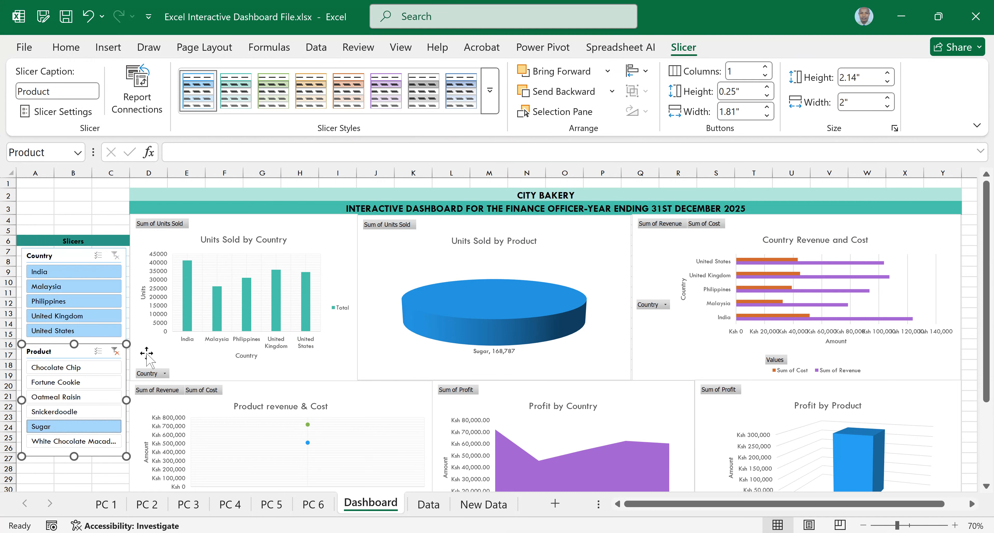
{"action": "left_click", "coordinate": [115, 350]}
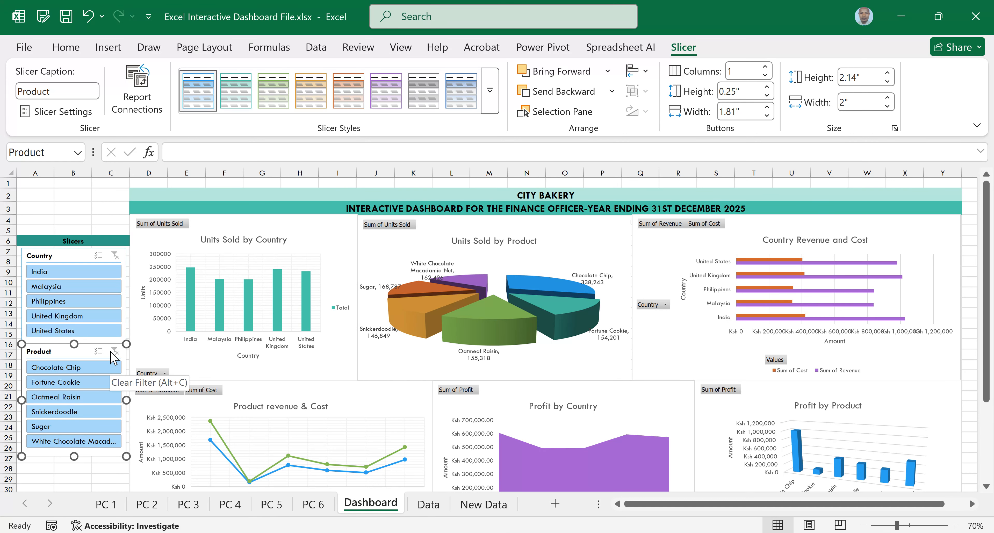
Insert a timeline for the Date field based on the Units Sold by Country chart
{"action": "left_click", "coordinate": [184, 249]}
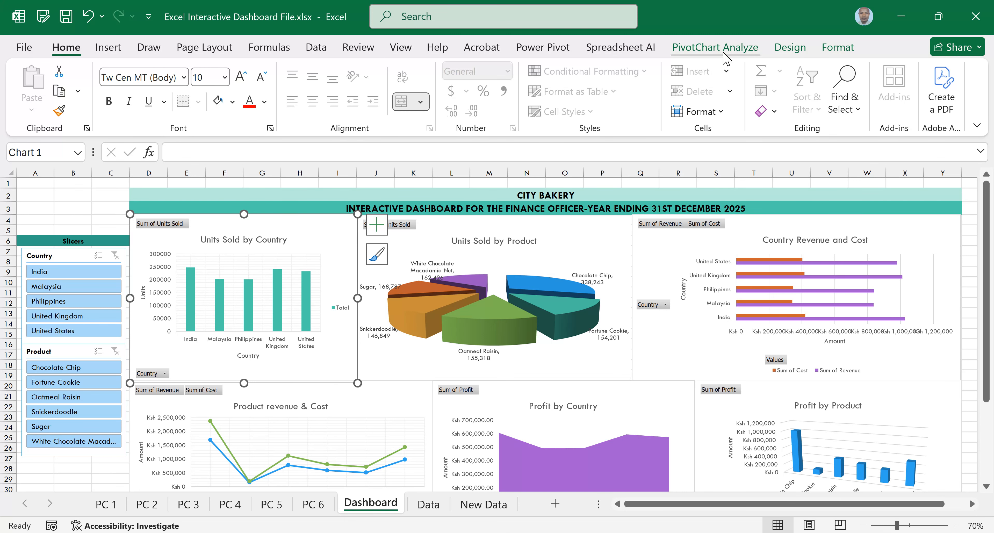
{"action": "left_click", "coordinate": [702, 52]}
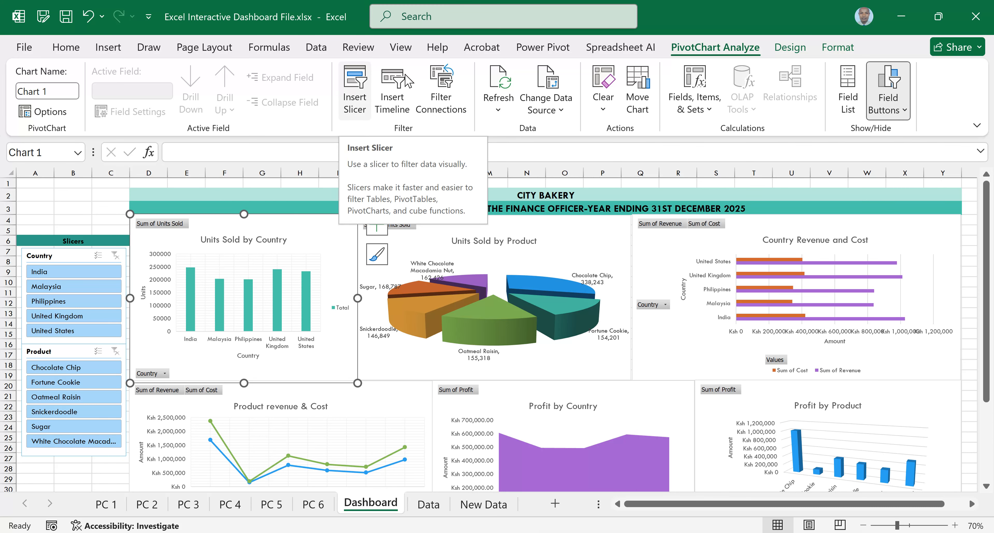
{"action": "left_click", "coordinate": [393, 92]}
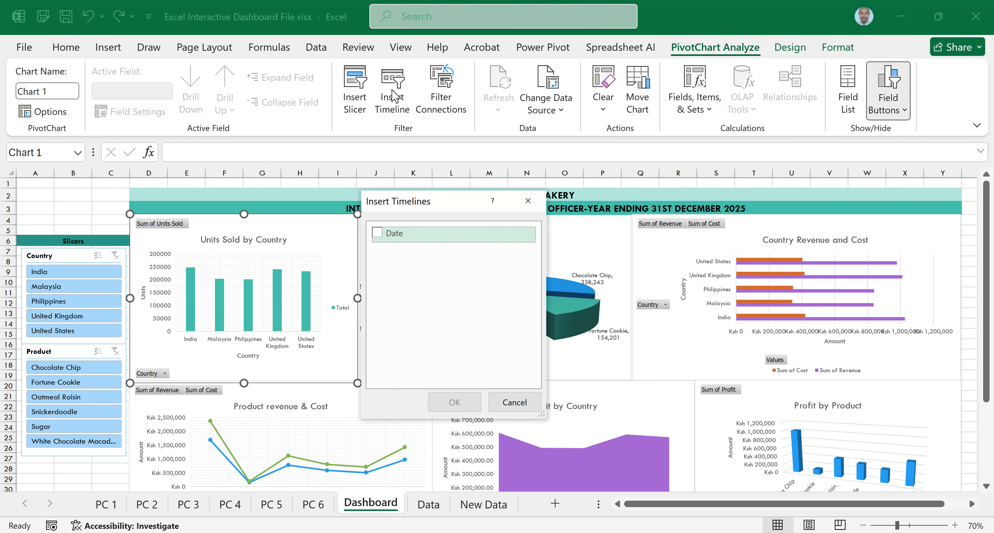
{"action": "left_click", "coordinate": [378, 234]}
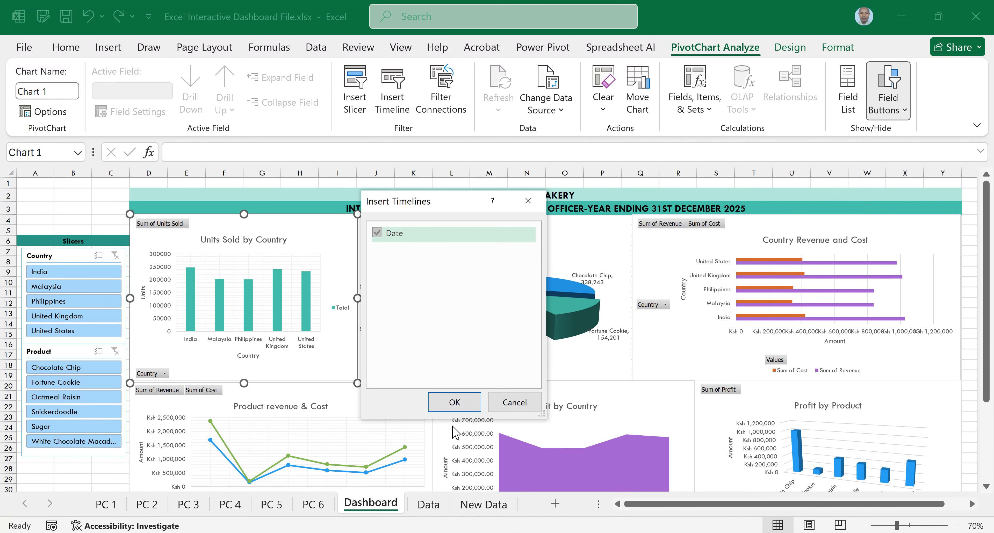
{"action": "left_click", "coordinate": [458, 402]}
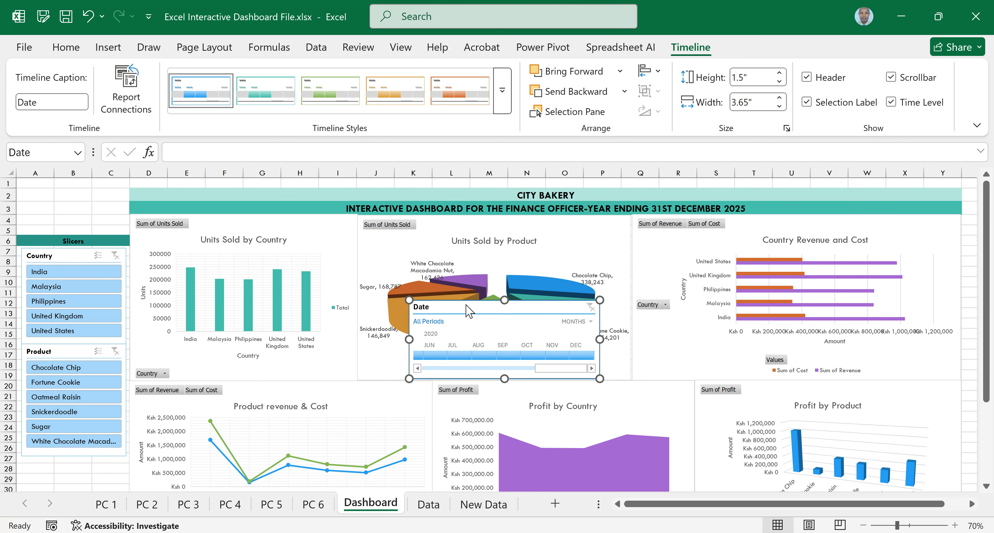
Move the Date timeline below the Product slicer and narrow it to fit columns A to C
{"action": "left_click_drag", "start_coordinate": [396, 345], "coordinate": [248, 401]}
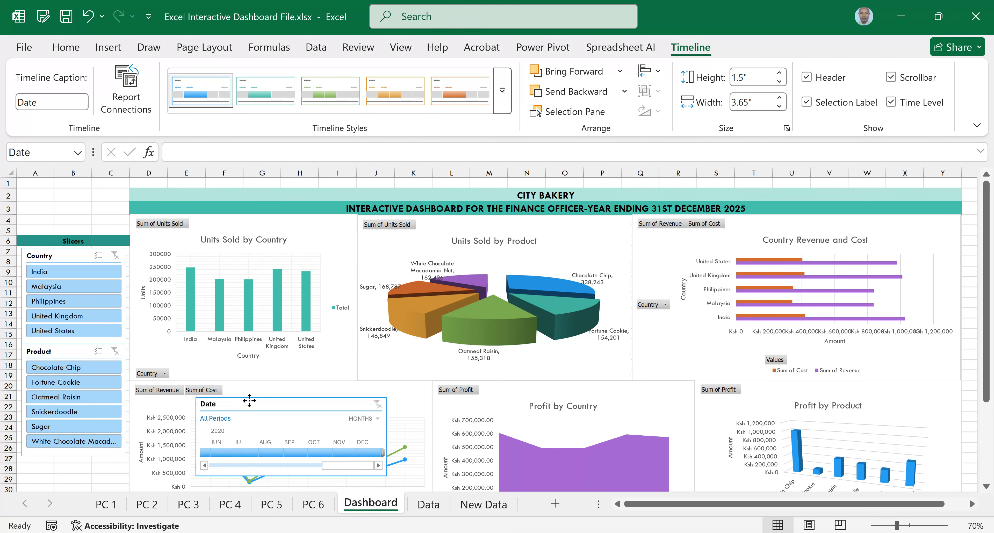
{"action": "scroll", "coordinate": [497, 349], "scroll_direction": "down", "scroll_amount": 5}
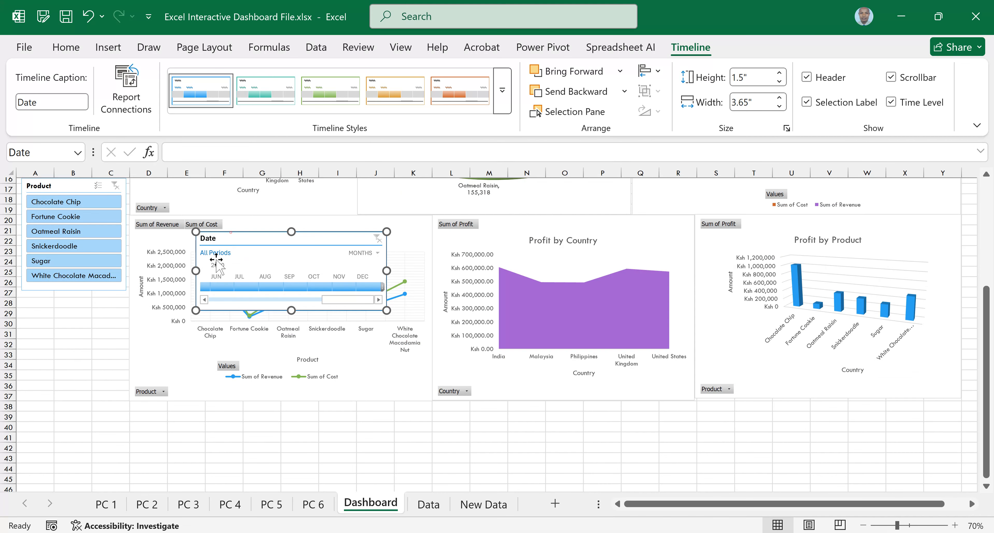
{"action": "left_click_drag", "start_coordinate": [212, 250], "coordinate": [52, 312]}
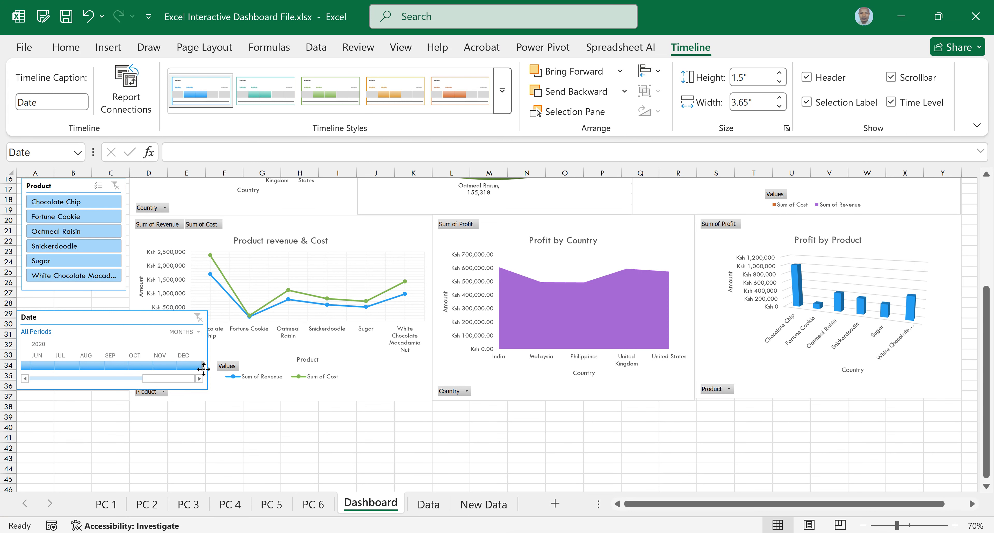
{"action": "left_click", "coordinate": [181, 352]}
{"action": "left_click_drag", "start_coordinate": [208, 351], "coordinate": [142, 329]}
Add the heading "Timeline" in A28, merged and centered across A28:C28 with a purple fill
{"action": "left_click", "coordinate": [39, 301]}
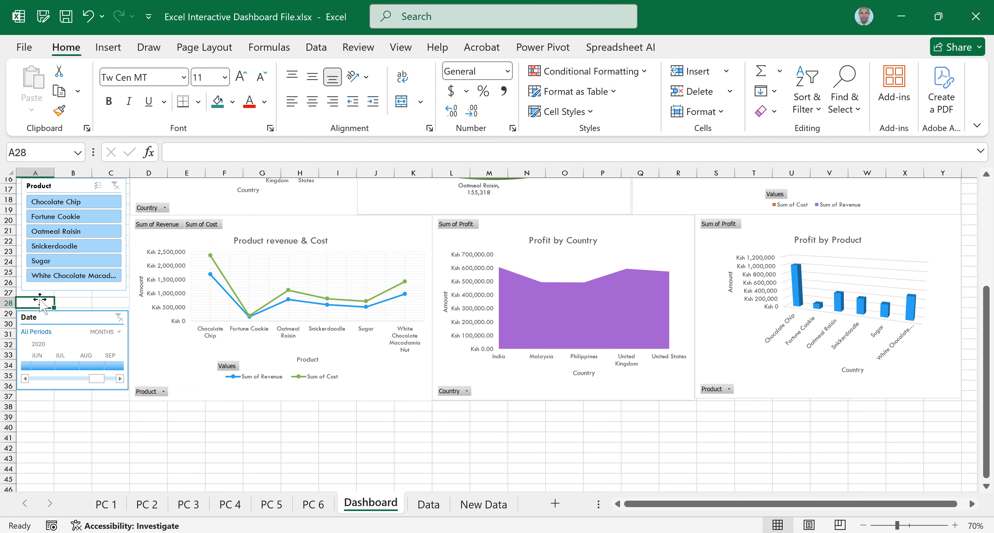
{"action": "type", "text": "Timeline"}
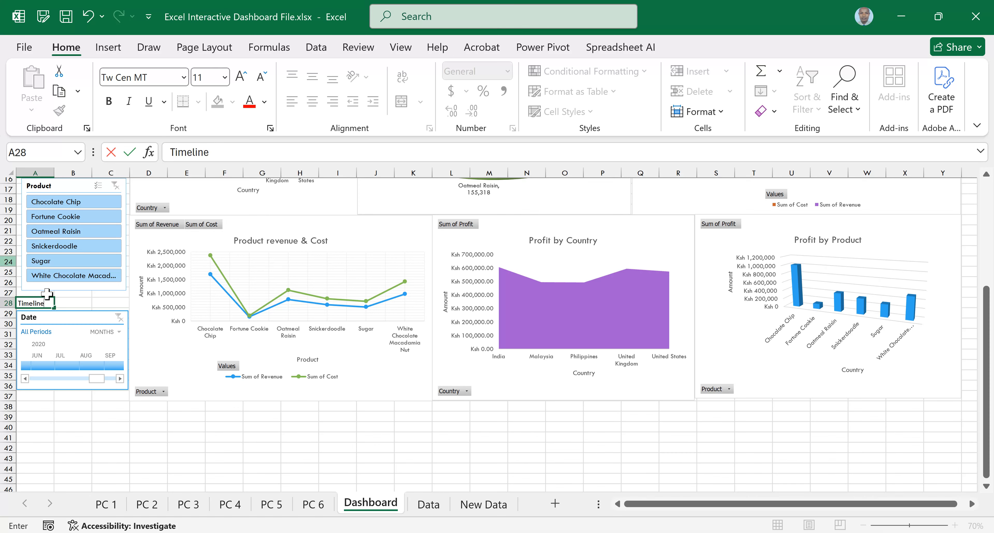
{"action": "left_click_drag", "start_coordinate": [47, 302], "coordinate": [98, 302]}
{"action": "left_click", "coordinate": [401, 102]}
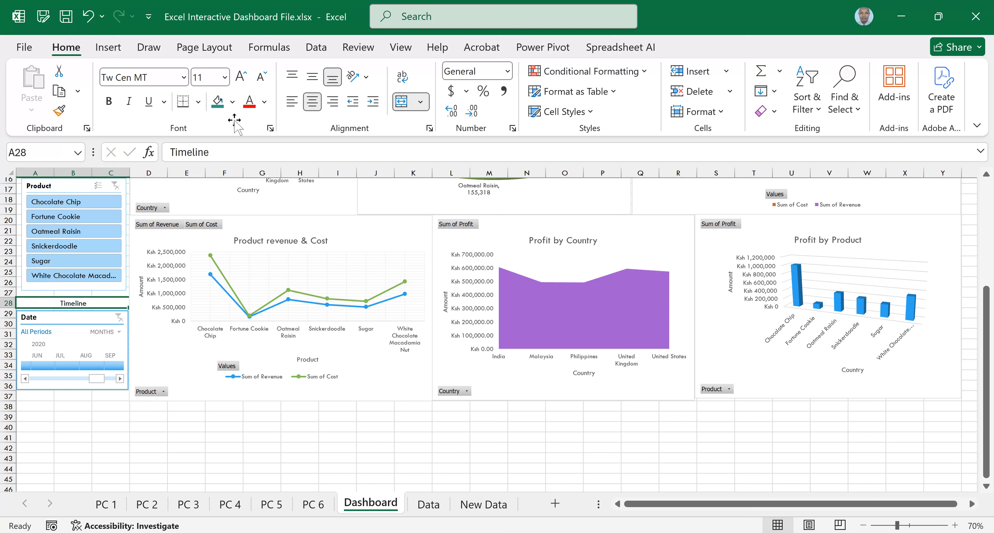
{"action": "left_click", "coordinate": [232, 102]}
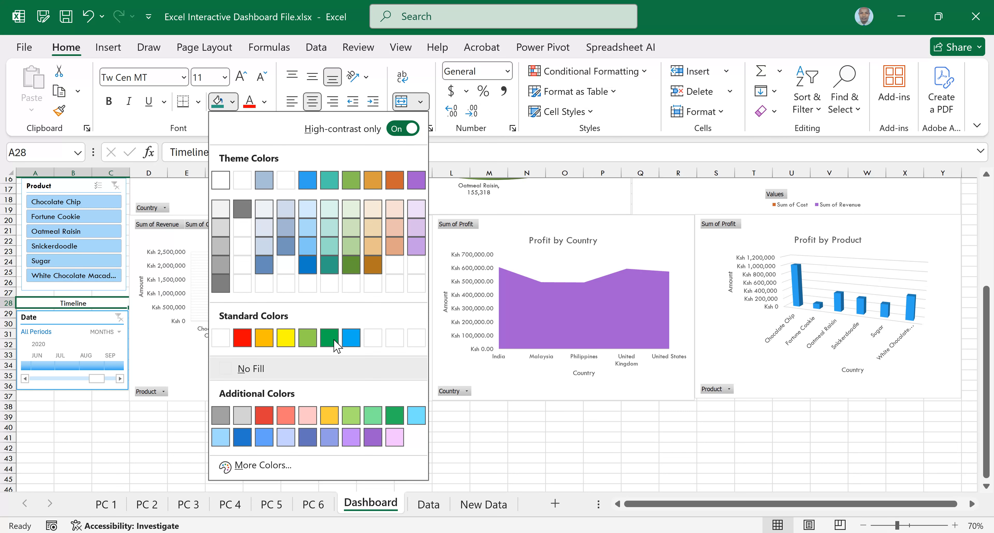
{"action": "left_click", "coordinate": [416, 180]}
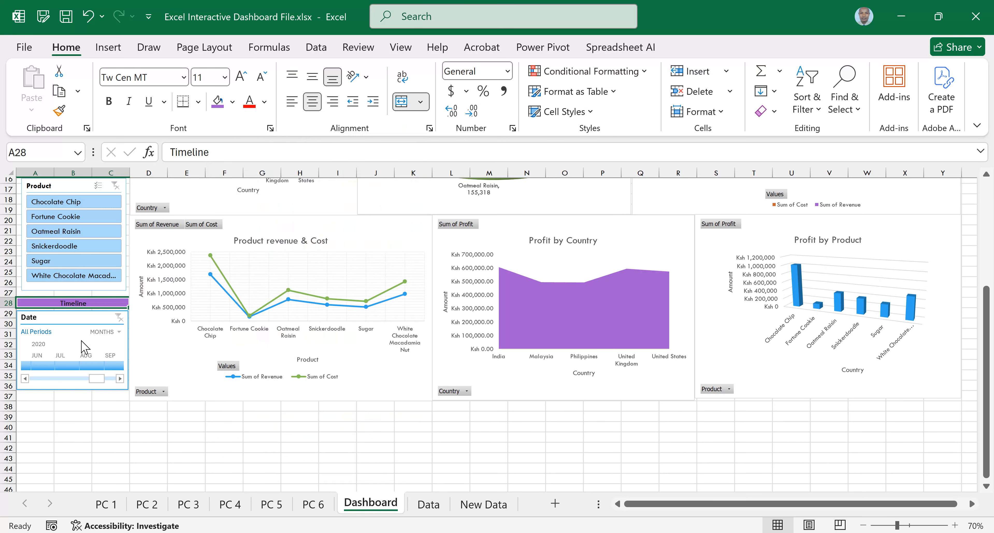
Extend the Product slicer's lower edge slightly so it reaches the Timeline heading
{"action": "left_click", "coordinate": [58, 187]}
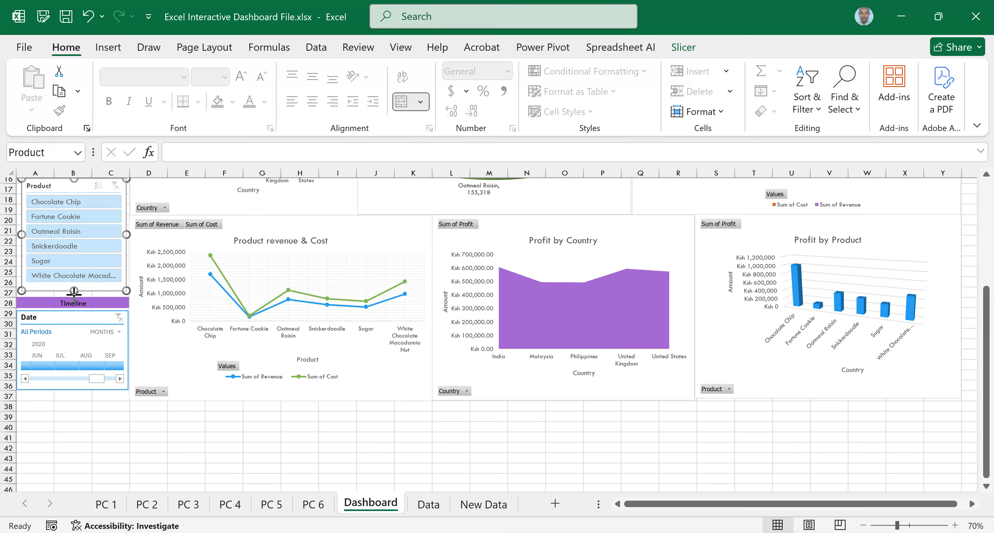
{"action": "left_click_drag", "start_coordinate": [74, 292], "coordinate": [74, 297]}
{"action": "left_click", "coordinate": [84, 419]}
{"action": "left_click", "coordinate": [47, 303]}
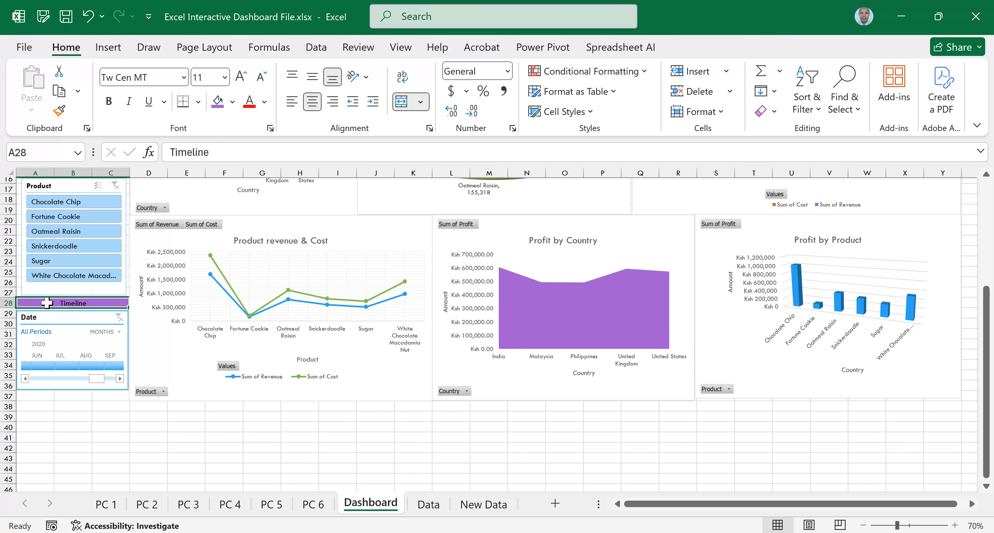
{"action": "scroll", "coordinate": [157, 421], "scroll_direction": "up", "scroll_amount": 3}
{"action": "scroll", "coordinate": [162, 421], "scroll_direction": "down", "scroll_amount": 2}
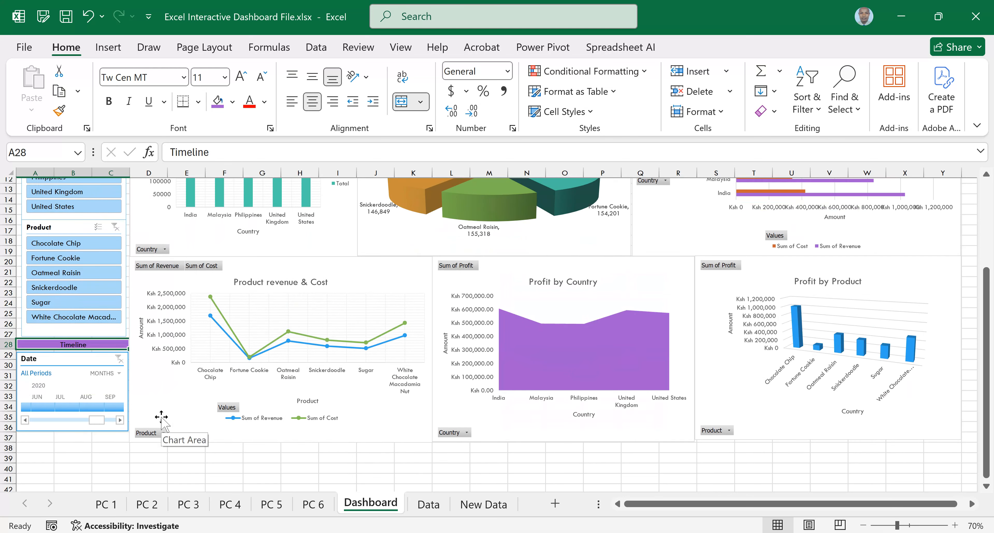
Connect the Date timeline to the pivot tables on all six sheets, PC 1 to PC 6
{"action": "left_click", "coordinate": [33, 359]}
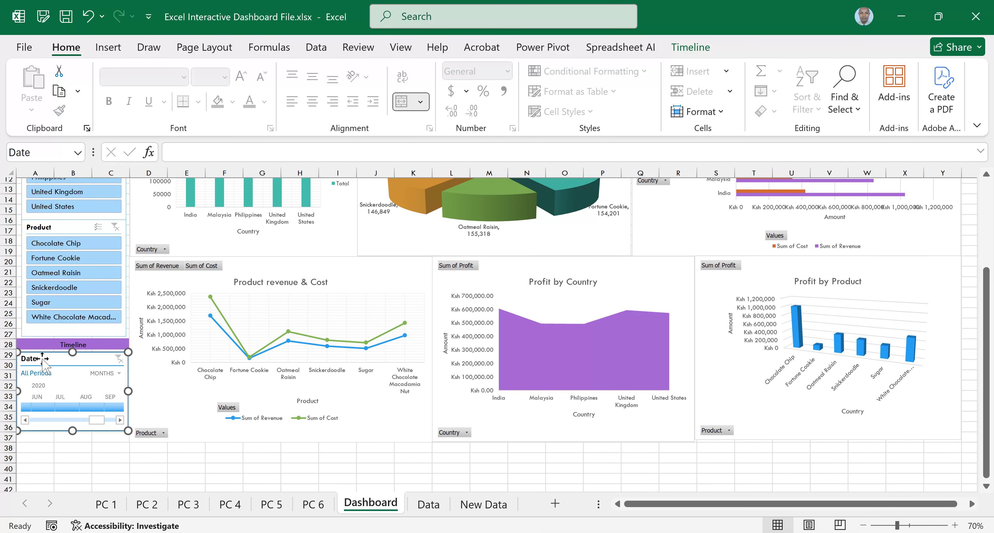
{"action": "right_click", "coordinate": [39, 361]}
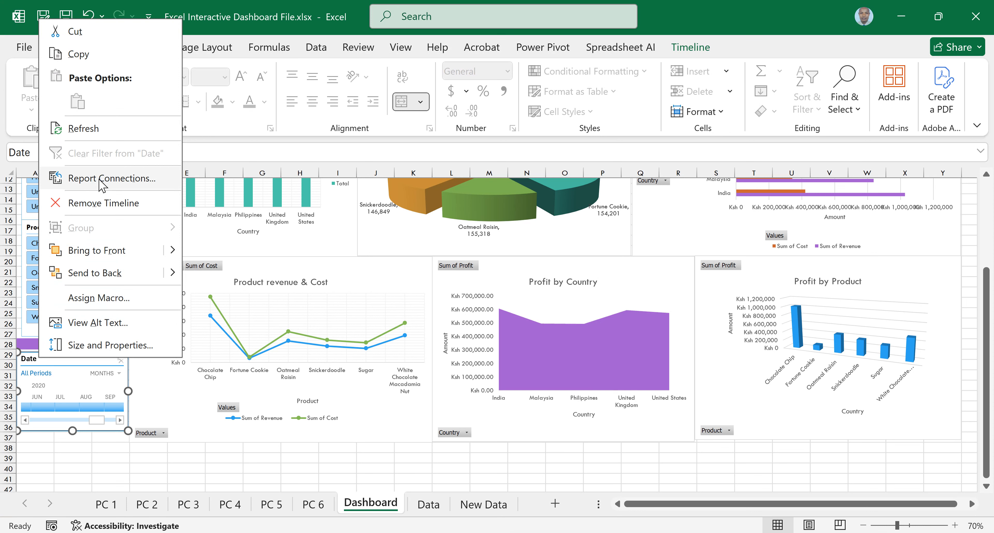
{"action": "left_click", "coordinate": [110, 178]}
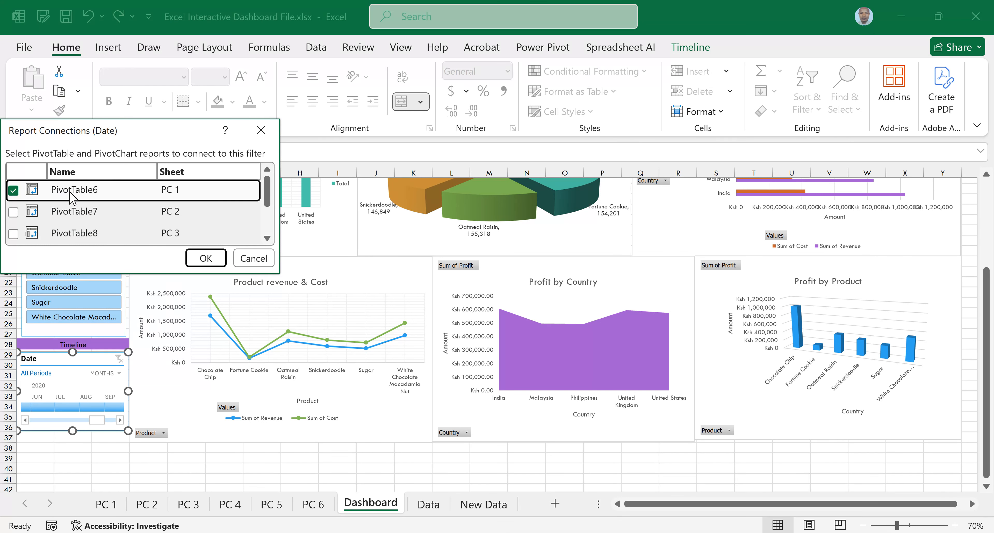
{"action": "left_click", "coordinate": [14, 212]}
{"action": "left_click", "coordinate": [14, 233]}
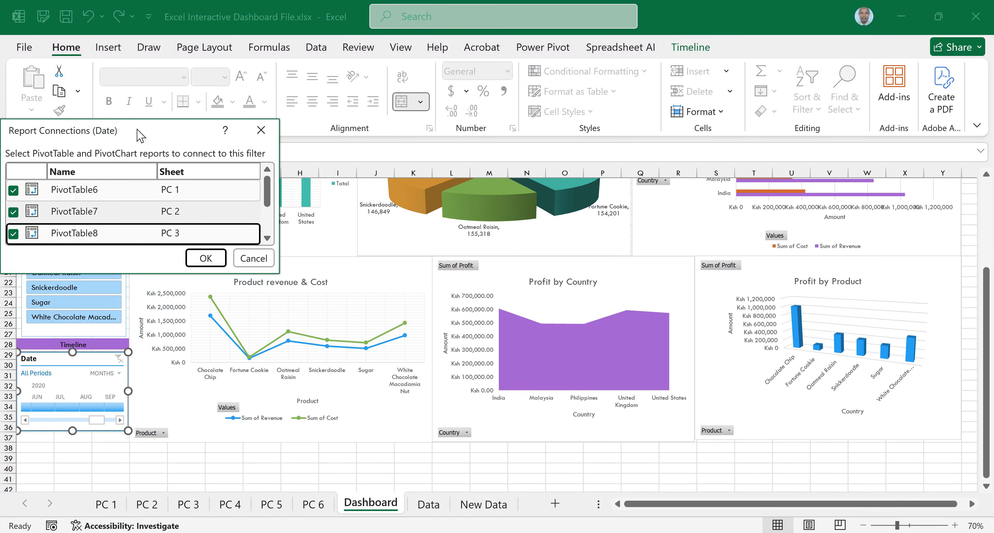
{"action": "left_click_drag", "start_coordinate": [140, 135], "coordinate": [422, 184]}
{"action": "left_click_drag", "start_coordinate": [553, 255], "coordinate": [554, 284]}
{"action": "left_click", "coordinate": [298, 269]}
{"action": "left_click", "coordinate": [299, 248]}
{"action": "left_click", "coordinate": [298, 291]}
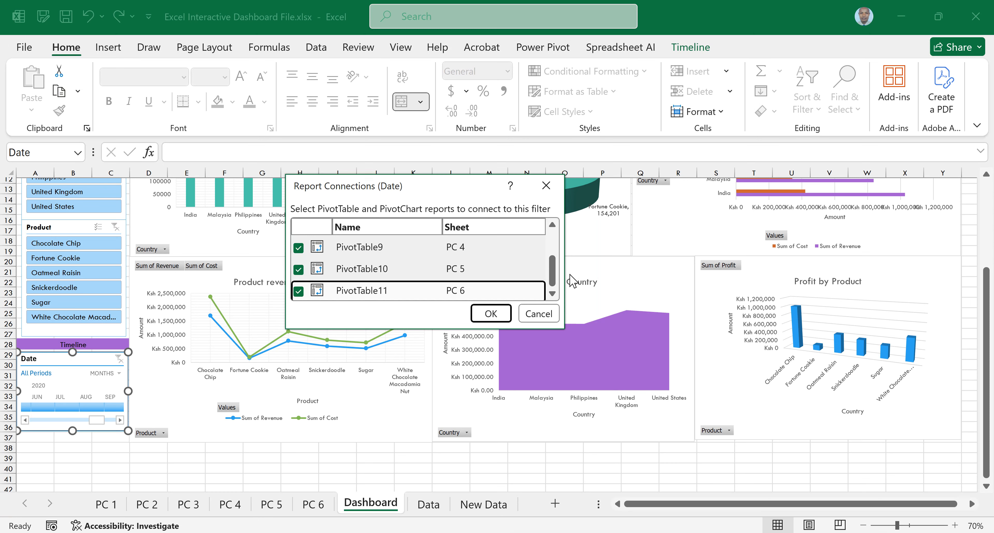
{"action": "left_click_drag", "start_coordinate": [553, 272], "coordinate": [552, 312]}
{"action": "left_click", "coordinate": [492, 314]}
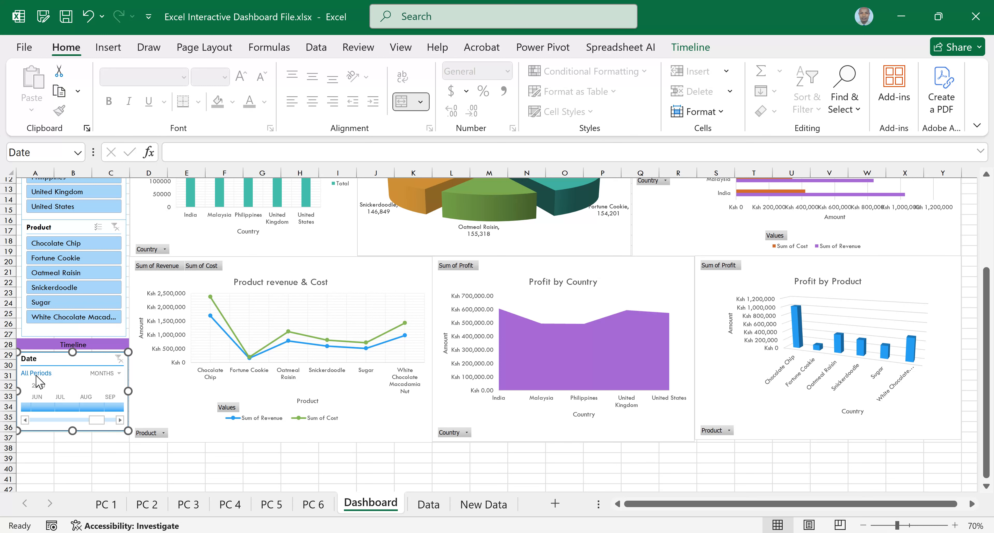
Switch the timeline to years and examine the dashboard filtered to 2019 and to 2020
{"action": "left_click", "coordinate": [118, 374]}
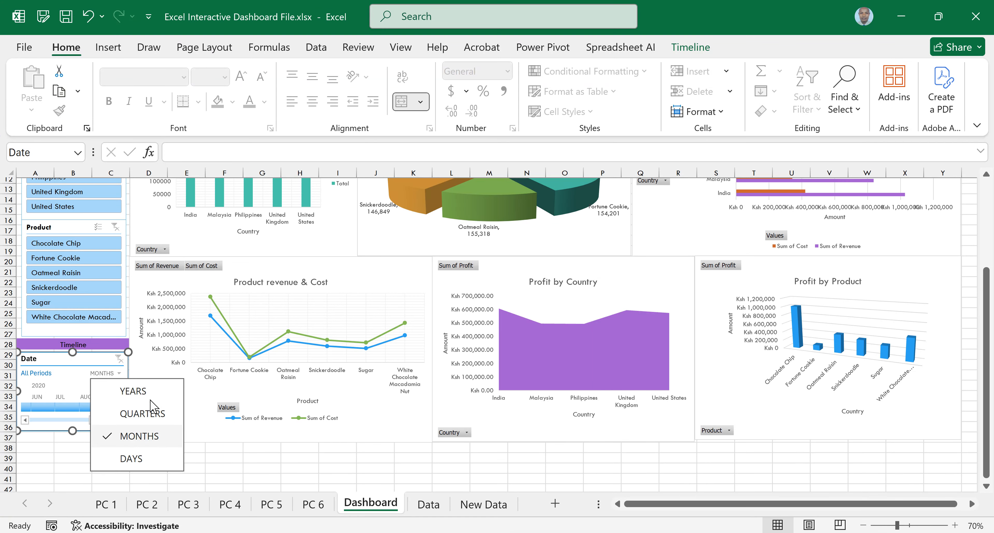
{"action": "left_click", "coordinate": [135, 391]}
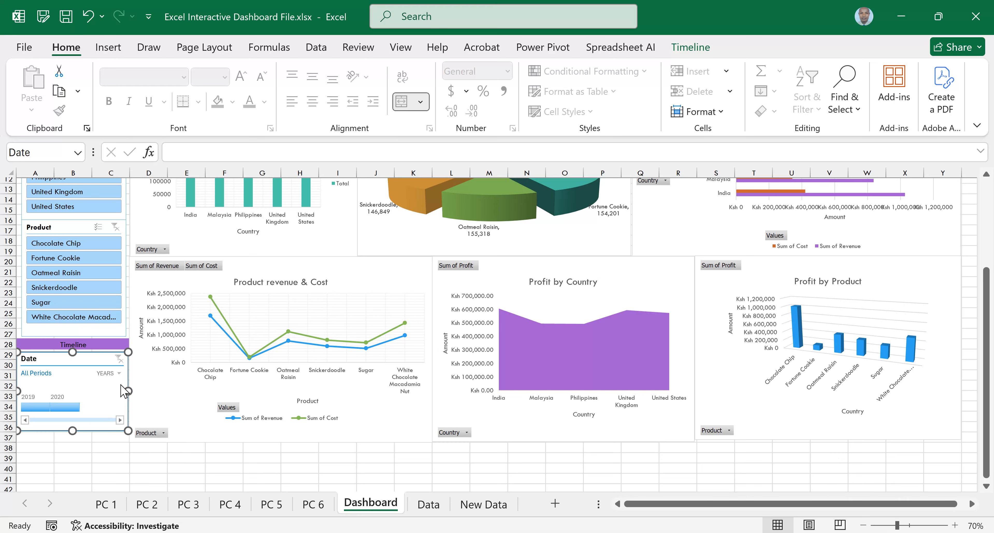
{"action": "mouse_move", "coordinate": [30, 408]}
{"action": "left_click", "coordinate": [29, 404]}
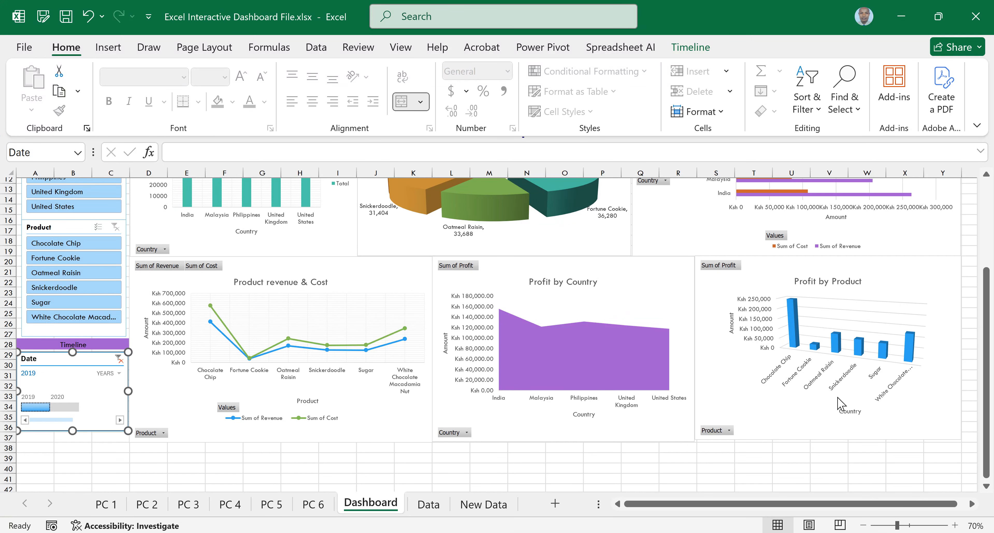
{"action": "scroll", "coordinate": [795, 377], "scroll_direction": "up", "scroll_amount": 3}
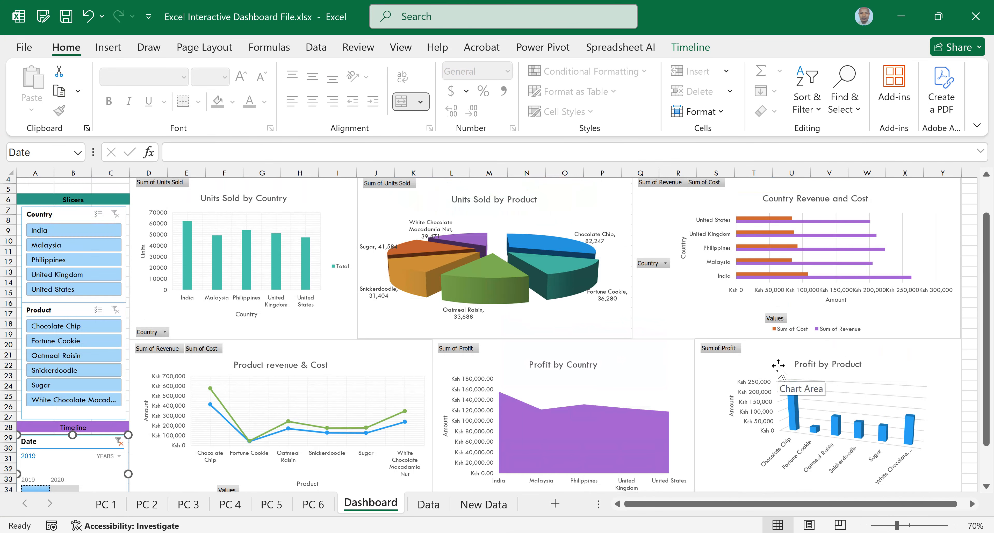
{"action": "scroll", "coordinate": [779, 372], "scroll_direction": "down", "scroll_amount": 1}
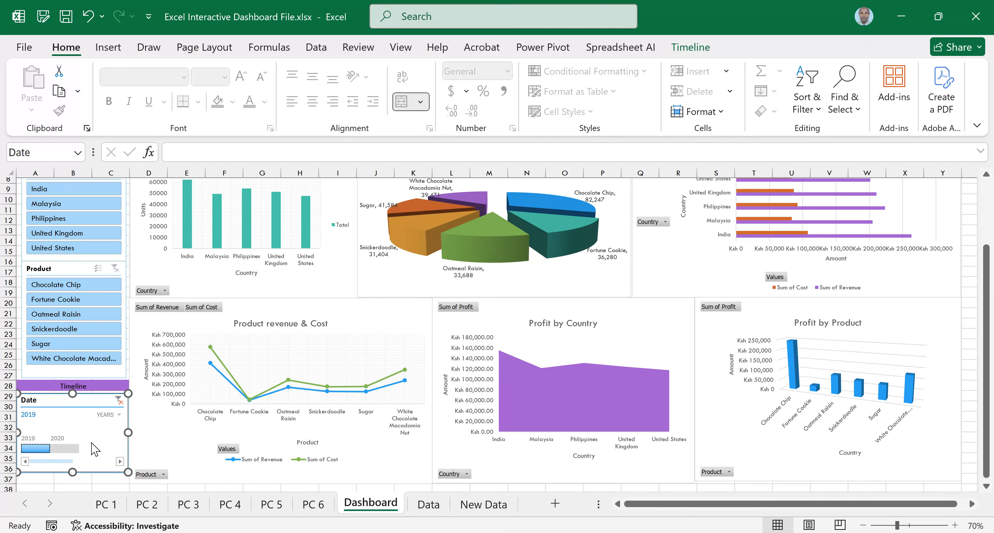
{"action": "left_click", "coordinate": [65, 447]}
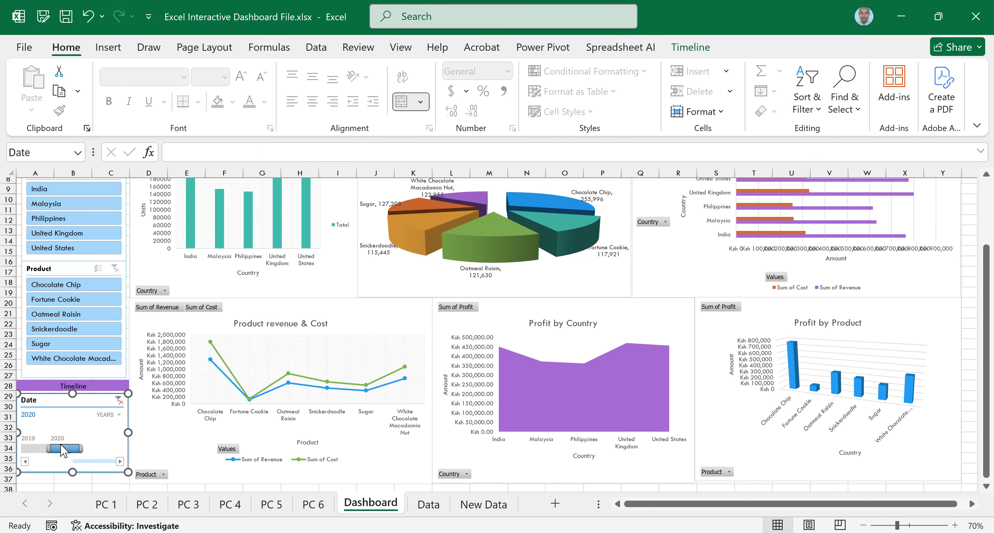
Set the timeline's time level back to months and clear the Date filter
{"action": "left_click", "coordinate": [119, 415]}
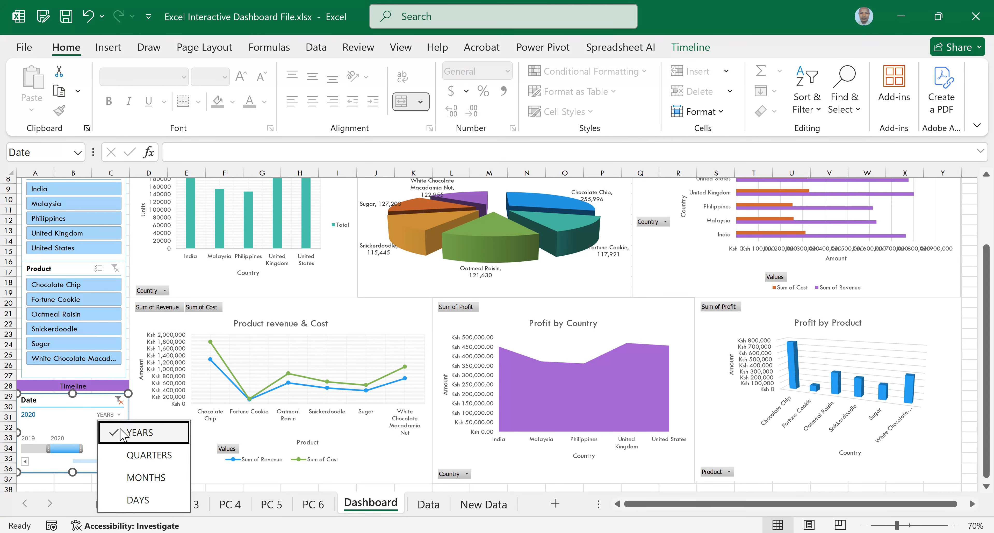
{"action": "left_click", "coordinate": [141, 485]}
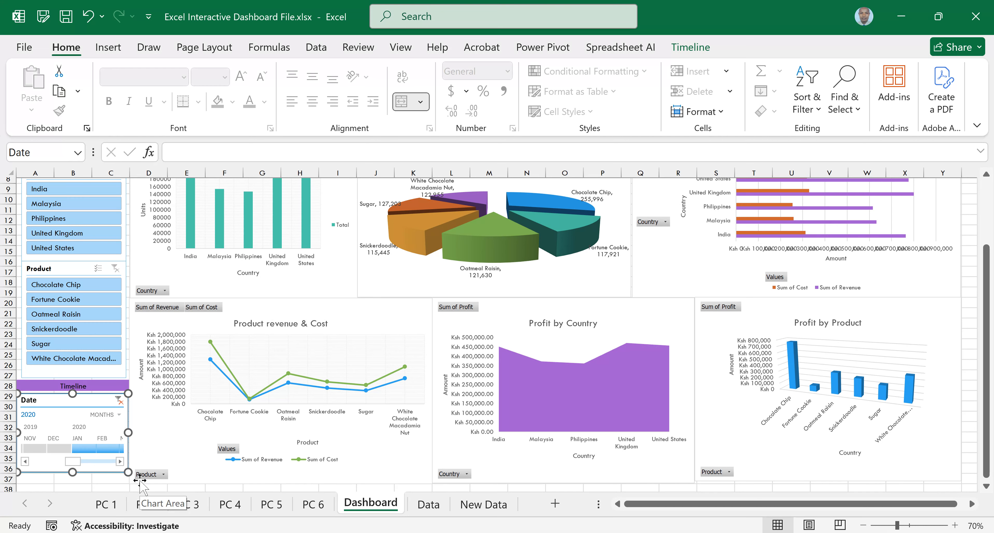
{"action": "left_click", "coordinate": [119, 399]}
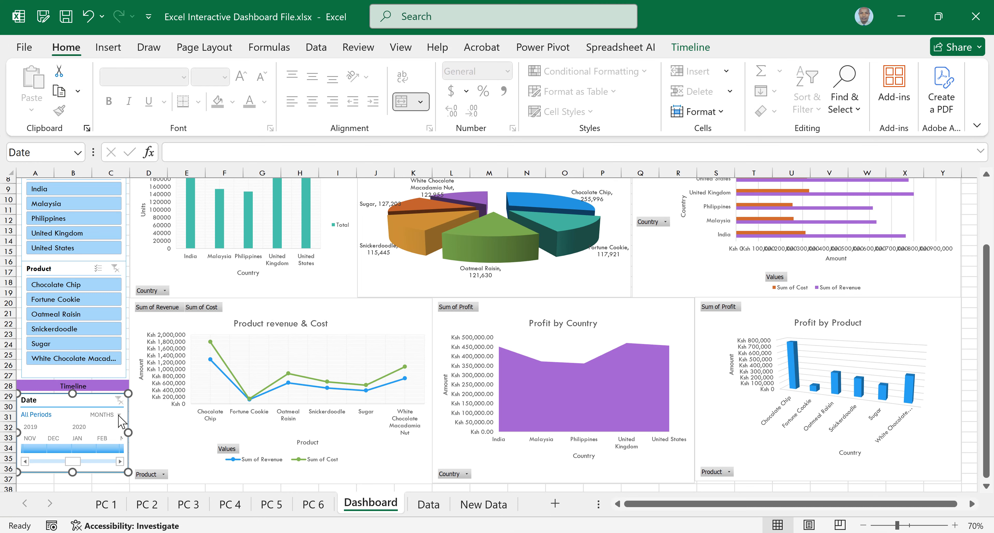
{"action": "left_click", "coordinate": [118, 414]}
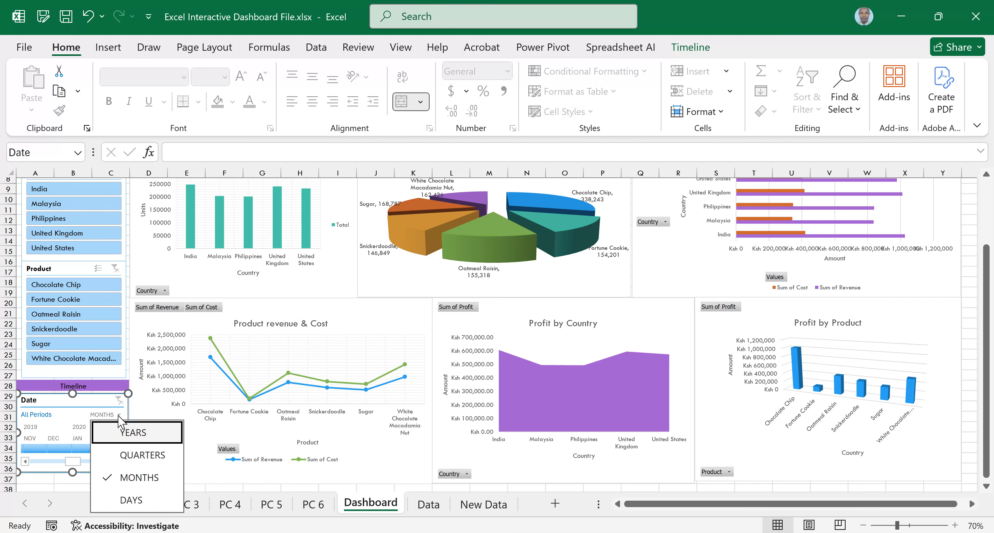
{"action": "left_click", "coordinate": [137, 479]}
Test the monthly timeline by filtering the dashboard to July 2019 and to August 2019
{"action": "left_click", "coordinate": [25, 460]}
{"action": "left_click", "coordinate": [25, 460]}
{"action": "left_click", "coordinate": [24, 460]}
{"action": "left_click", "coordinate": [25, 460]}
{"action": "left_click", "coordinate": [24, 460]}
{"action": "left_click", "coordinate": [24, 461]}
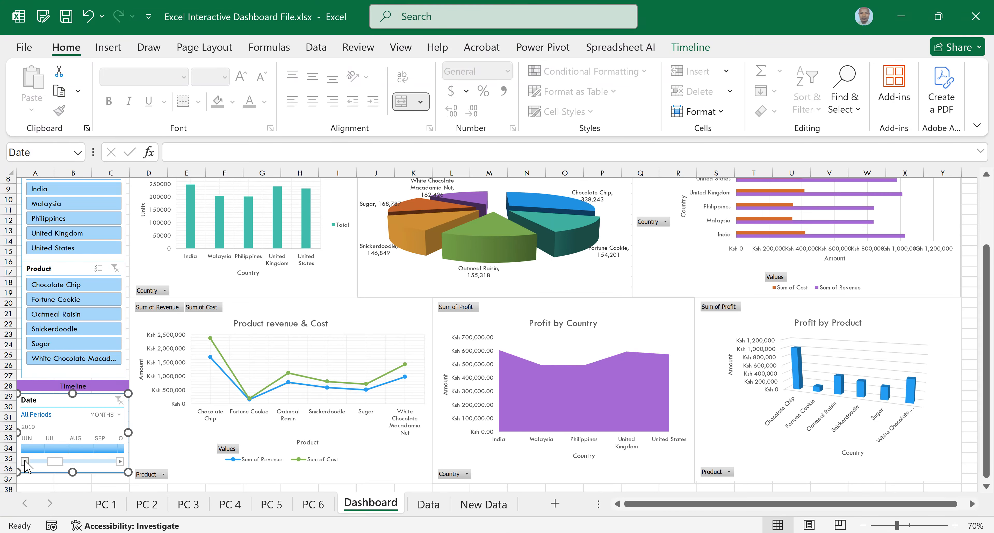
{"action": "left_click", "coordinate": [56, 449]}
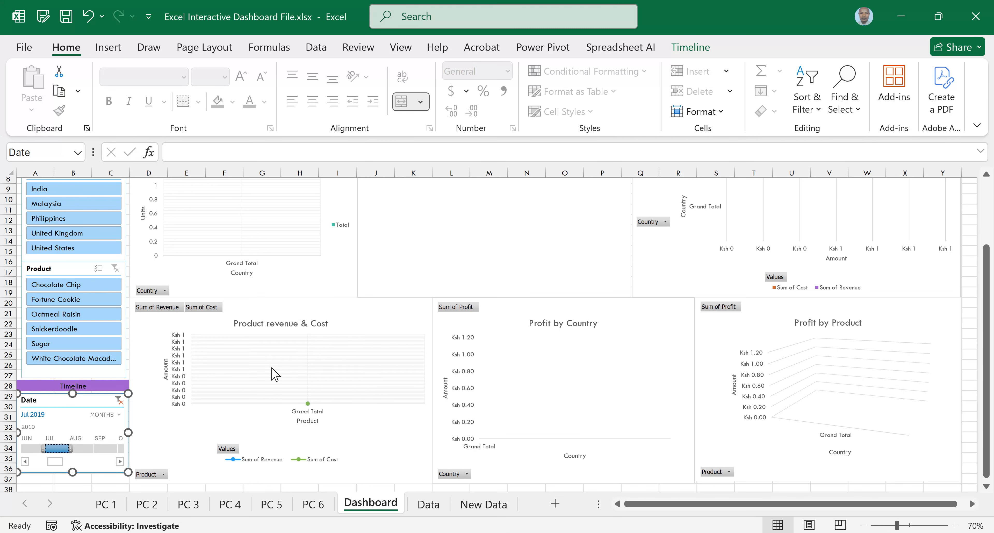
{"action": "left_click", "coordinate": [81, 446]}
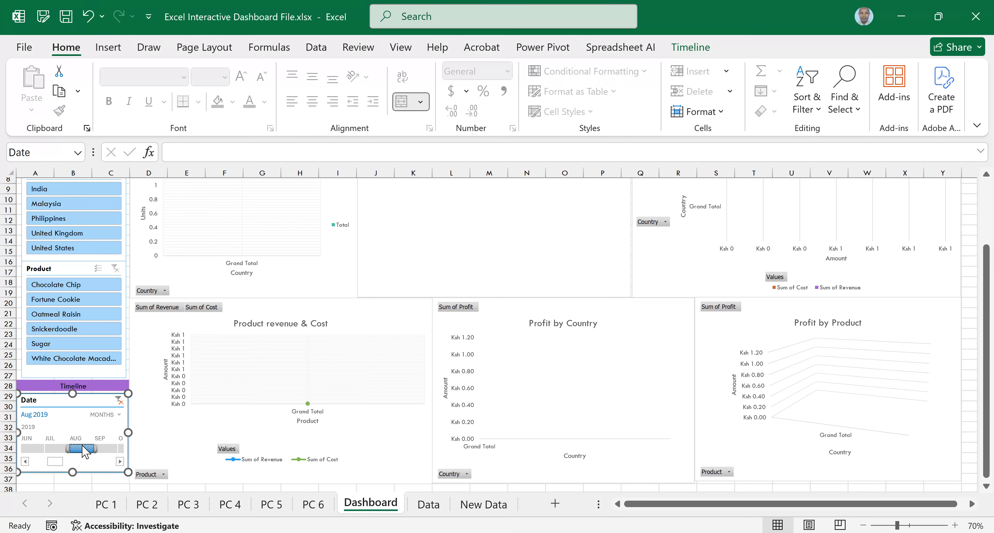
Filter the dashboard to December 2019 and to November 2019 and examine the charts
{"action": "left_click", "coordinate": [120, 462]}
{"action": "left_click", "coordinate": [120, 462]}
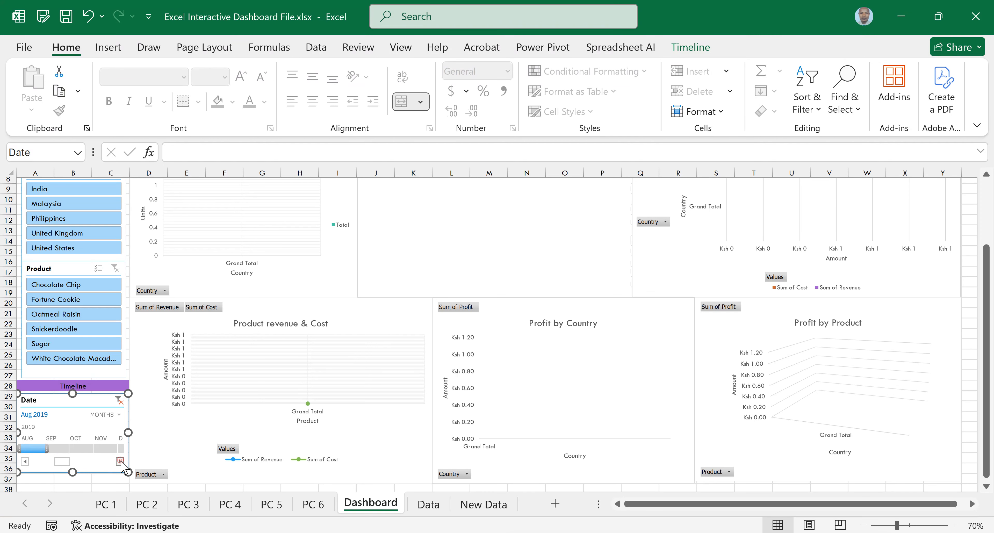
{"action": "left_click", "coordinate": [120, 461]}
{"action": "left_click", "coordinate": [81, 447]}
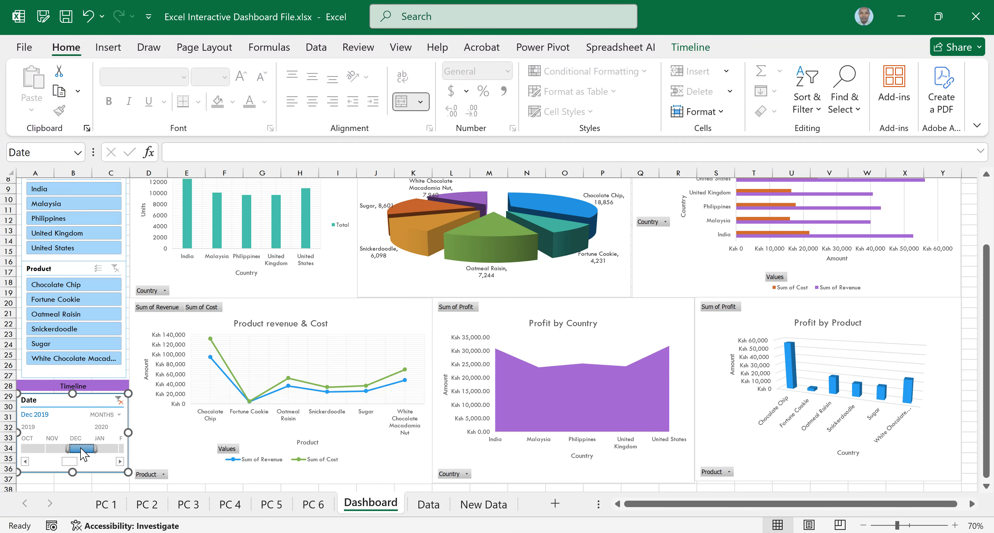
{"action": "left_click", "coordinate": [57, 446]}
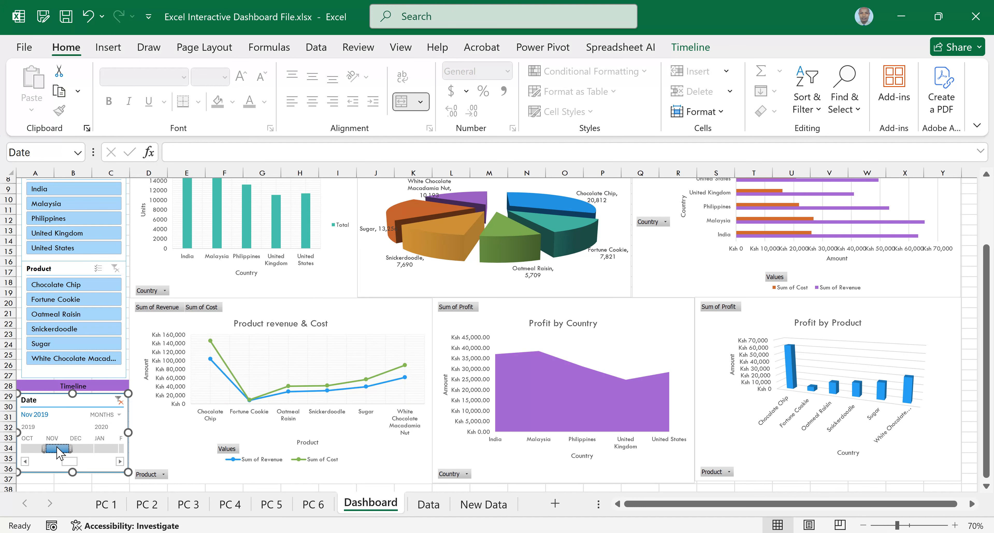
Filter the dashboard to February 2020 with the Date timeline
{"action": "left_click", "coordinate": [120, 461]}
{"action": "left_click", "coordinate": [120, 461]}
{"action": "left_click", "coordinate": [120, 462]}
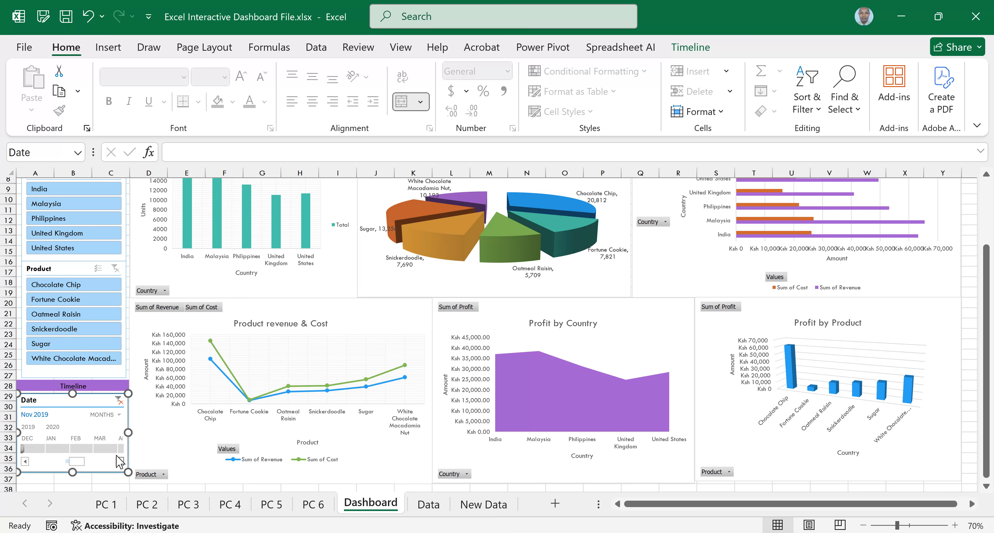
{"action": "left_click", "coordinate": [77, 446]}
{"action": "left_click", "coordinate": [78, 446]}
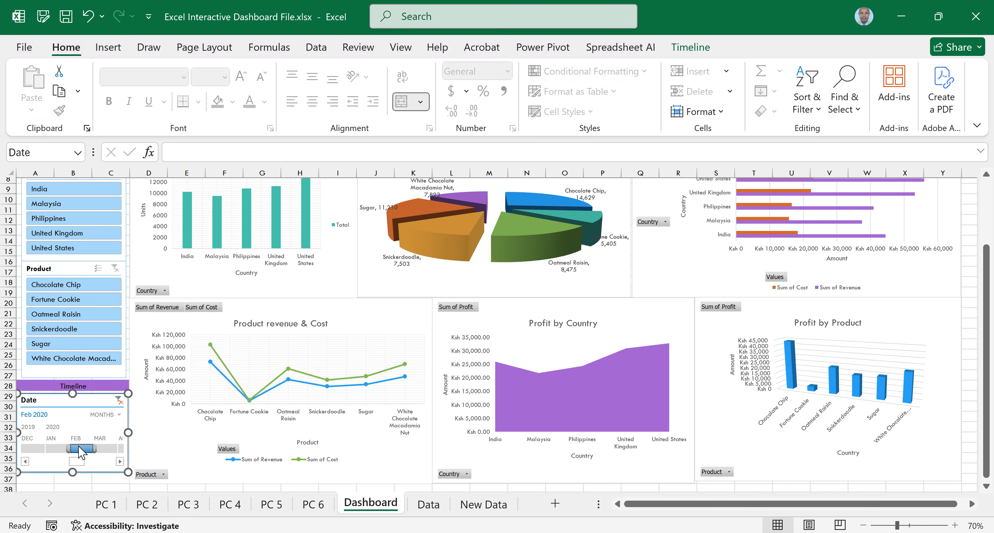
Switch the Date timeline's time level to quarters and filter the dashboard to Q3 2020
{"action": "left_click", "coordinate": [118, 415]}
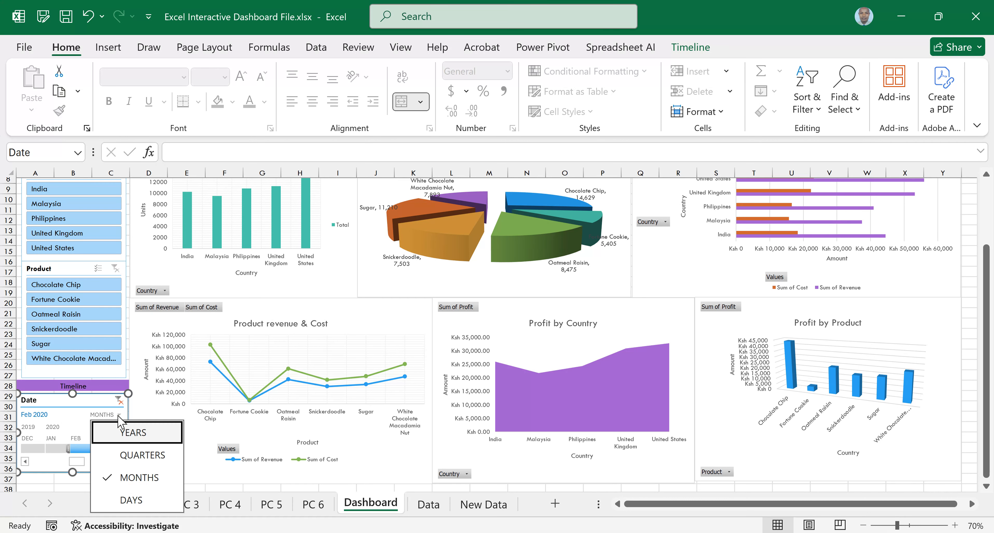
{"action": "left_click", "coordinate": [137, 456]}
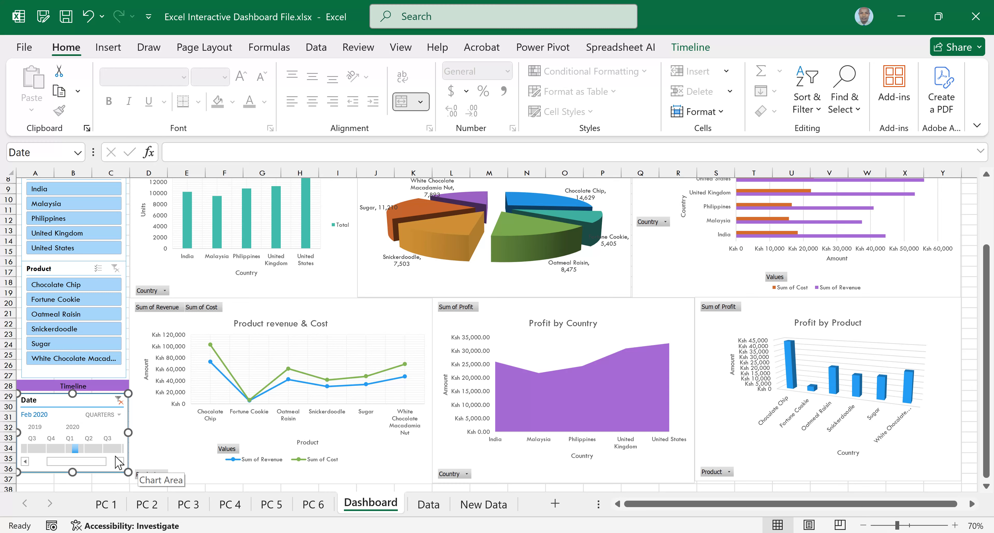
{"action": "left_click", "coordinate": [111, 445]}
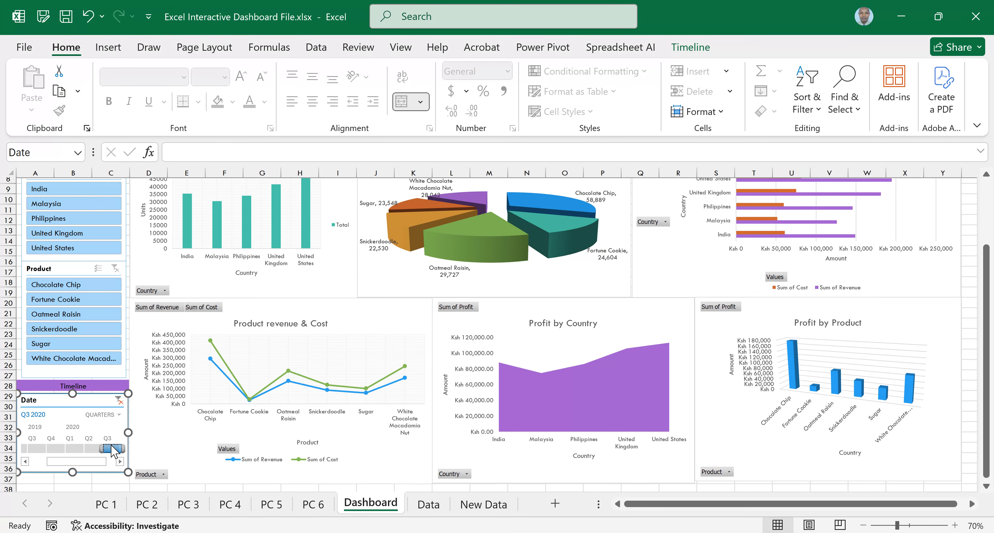
Filter the dashboard to Q4 2020 with the Date timeline and clear the Date filter to include all periods
{"action": "left_click", "coordinate": [120, 461]}
{"action": "left_click", "coordinate": [118, 461]}
{"action": "left_click", "coordinate": [116, 447]}
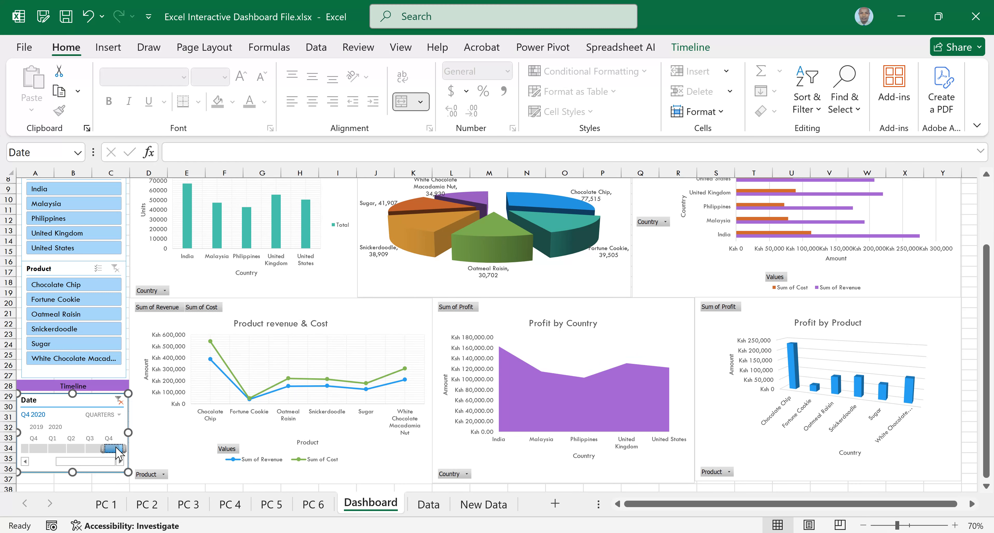
{"action": "left_click", "coordinate": [119, 399]}
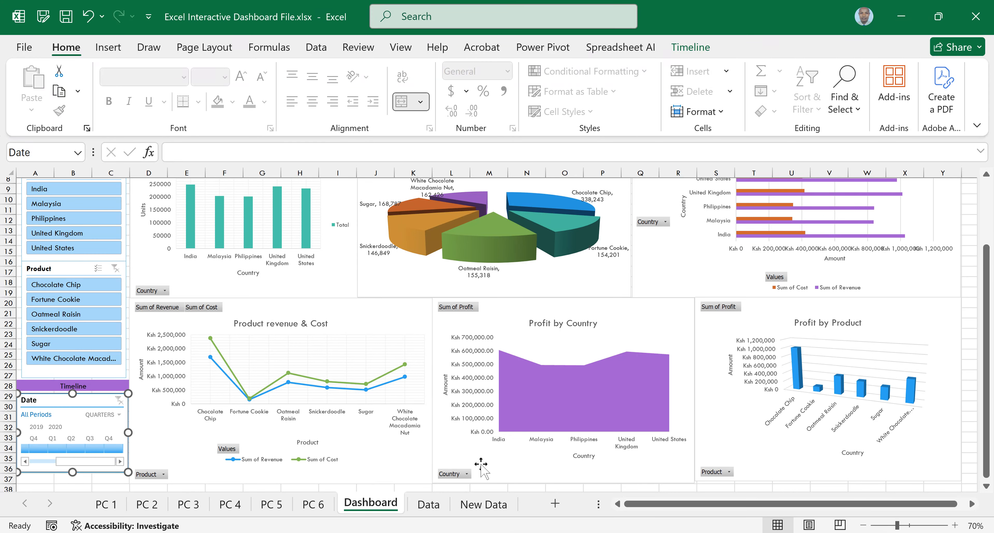
{"action": "left_click", "coordinate": [984, 392]}
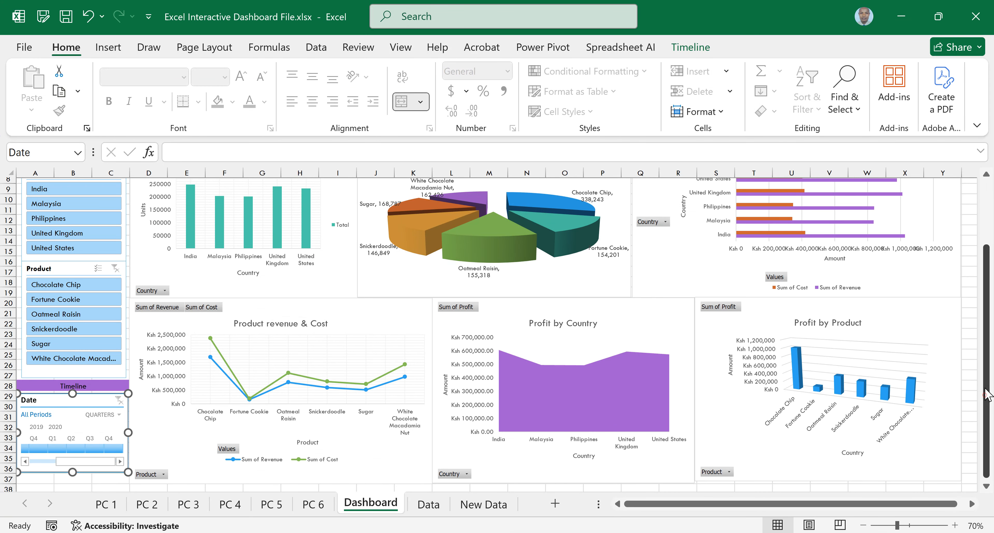
{"action": "scroll", "coordinate": [986, 394], "scroll_direction": "up", "scroll_amount": 3}
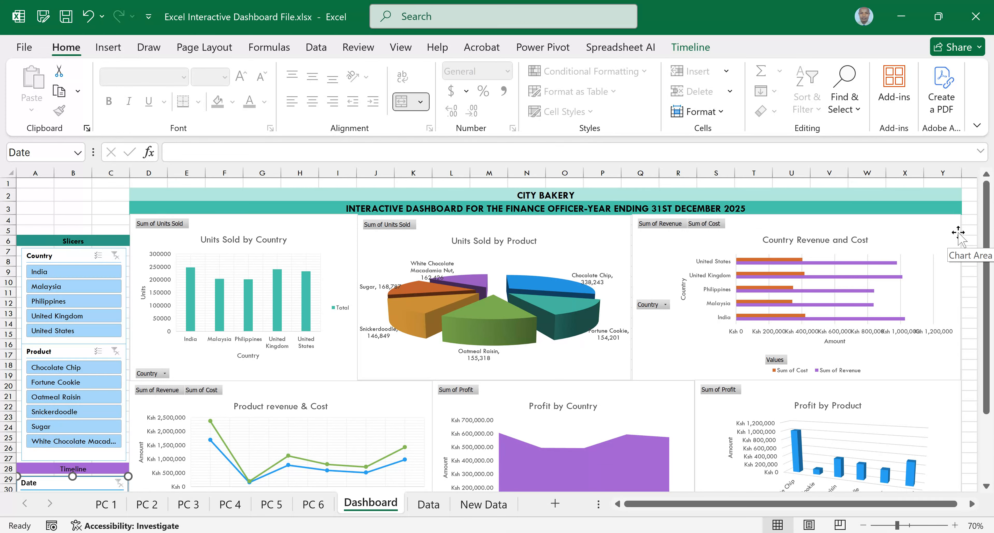